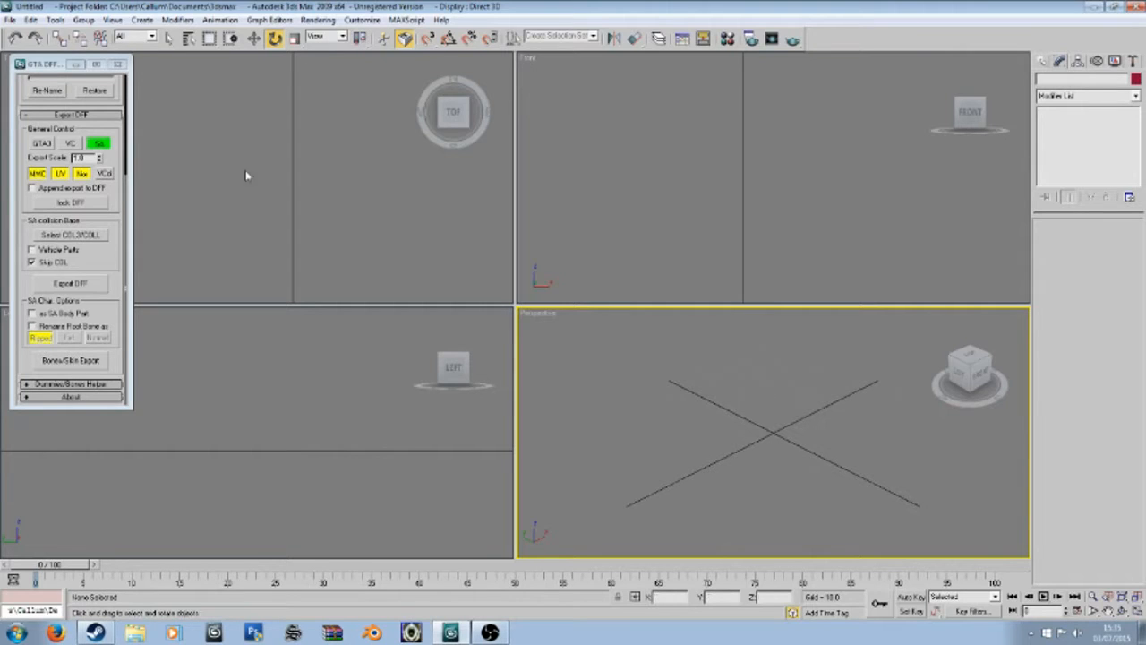
Step: Import specops.obj as a single mesh with the offered OBJ import options
{"action": "left_click", "coordinate": [10, 17]}
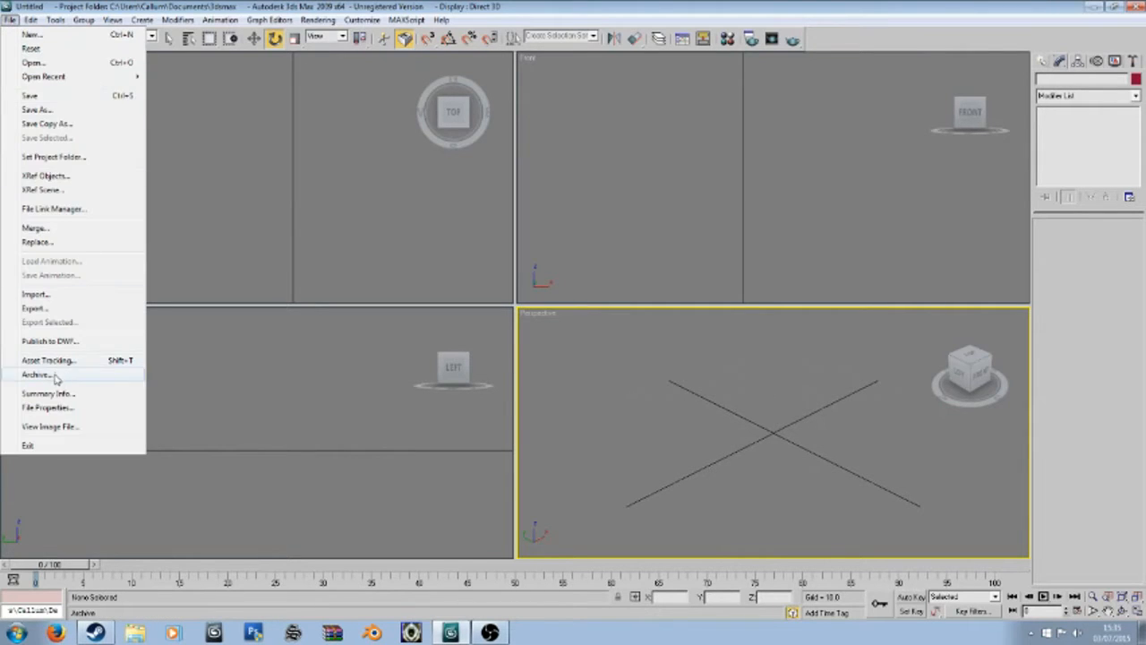
{"action": "left_click", "coordinate": [53, 294]}
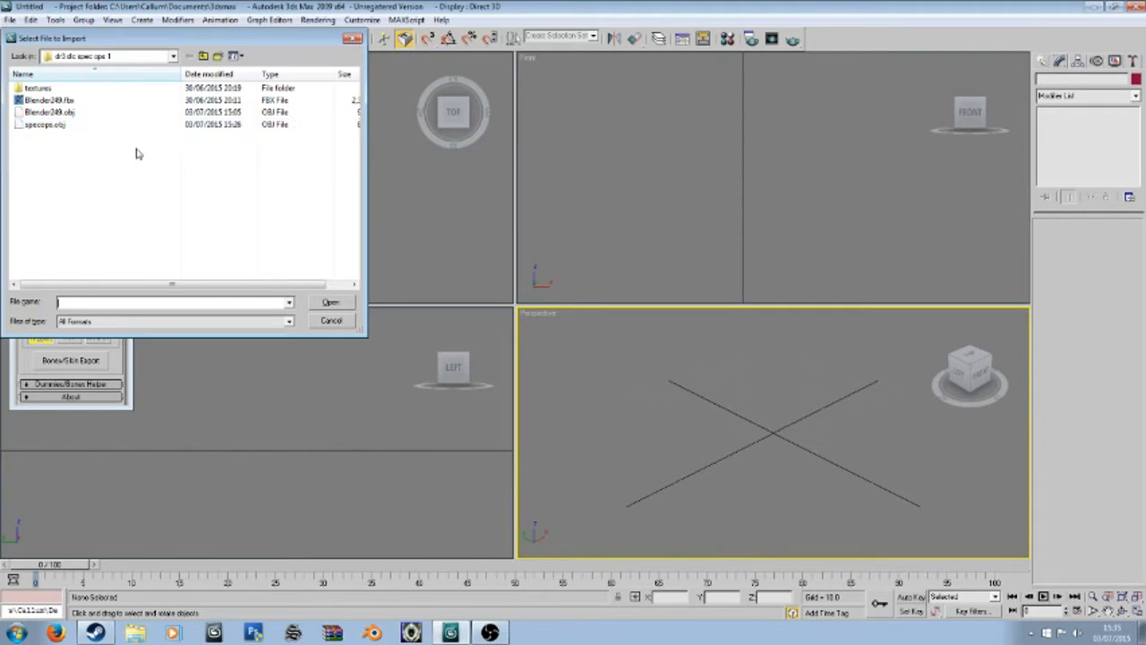
{"action": "double_click", "coordinate": [63, 125]}
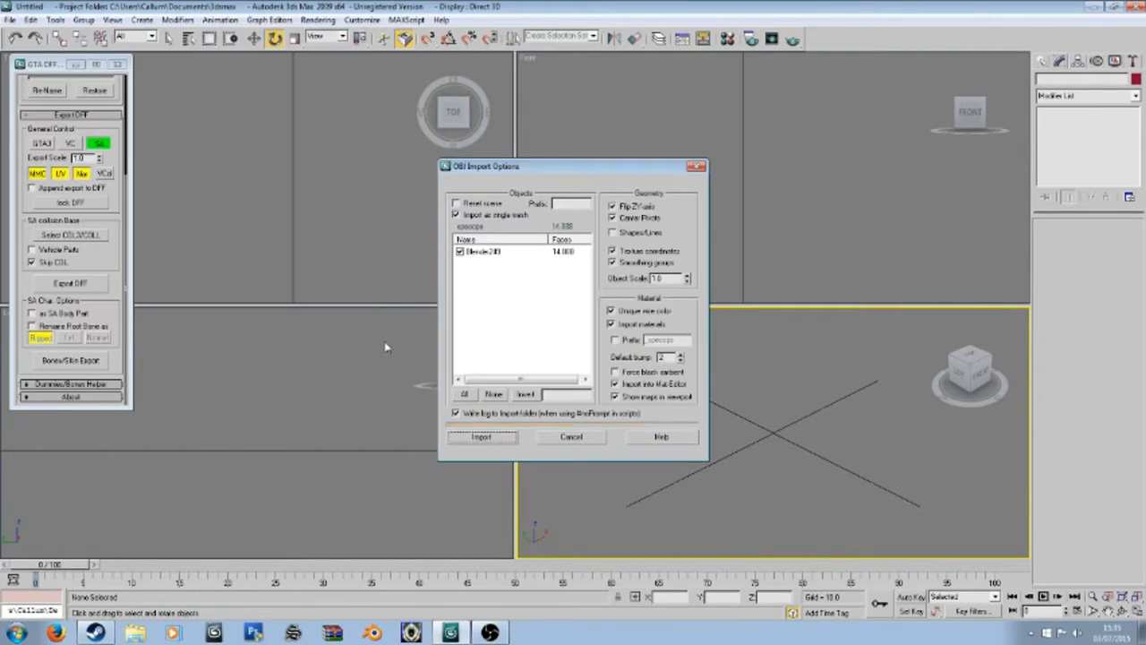
{"action": "left_click", "coordinate": [474, 435]}
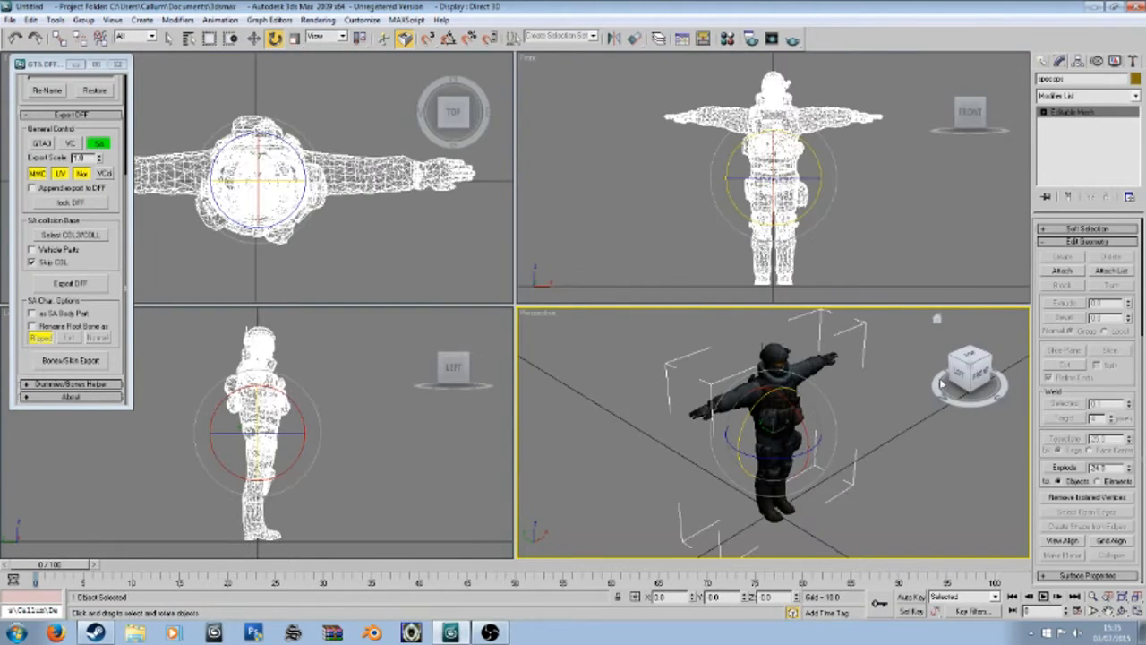
Step: Examine the imported soldier from the front, from the boots up to the head, and leave it deselected
{"action": "left_click", "coordinate": [979, 377]}
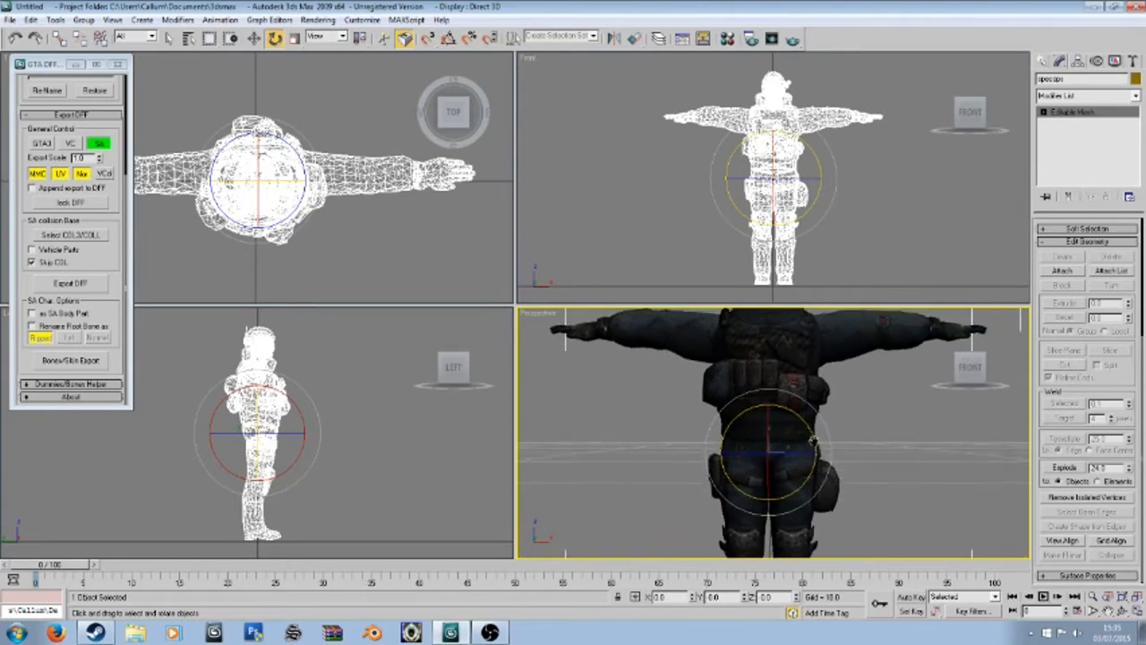
{"action": "scroll", "coordinate": [779, 407], "scroll_direction": "down", "scroll_amount": 3}
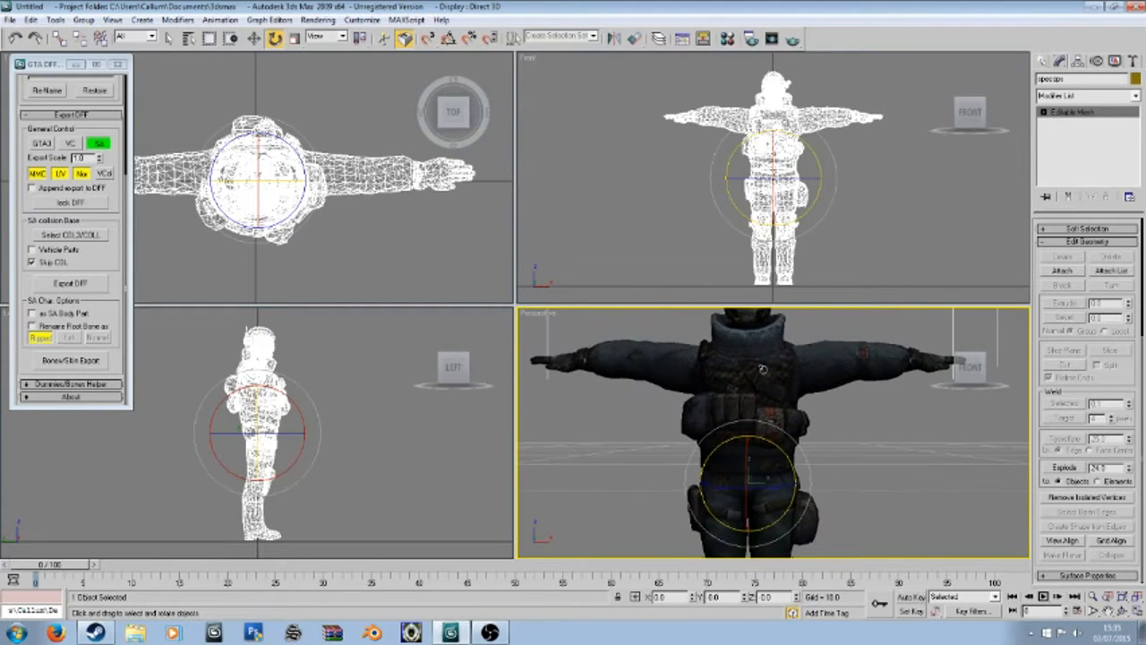
{"action": "middle_click_drag", "start_coordinate": [839, 448], "coordinate": [833, 395]}
{"action": "scroll", "coordinate": [865, 414], "scroll_direction": "down", "scroll_amount": 2}
{"action": "scroll", "coordinate": [836, 435], "scroll_direction": "up", "scroll_amount": 4}
{"action": "scroll", "coordinate": [802, 436], "scroll_direction": "up", "scroll_amount": 2}
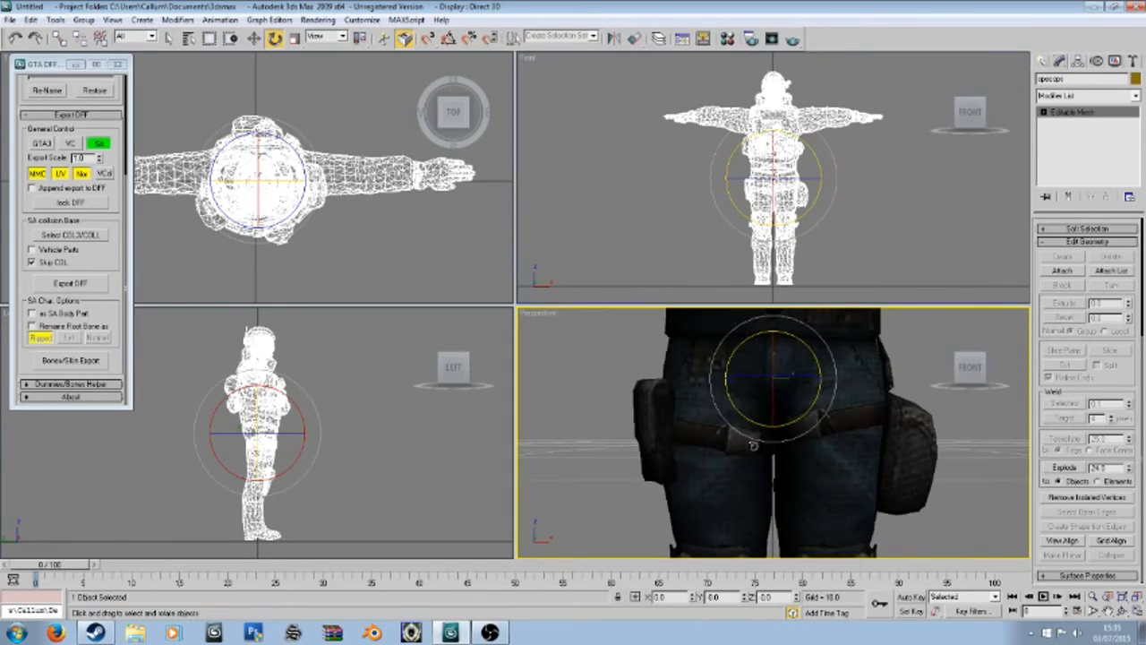
{"action": "scroll", "coordinate": [786, 457], "scroll_direction": "down", "scroll_amount": 2}
{"action": "scroll", "coordinate": [786, 458], "scroll_direction": "down", "scroll_amount": 3}
{"action": "scroll", "coordinate": [792, 447], "scroll_direction": "down", "scroll_amount": 1}
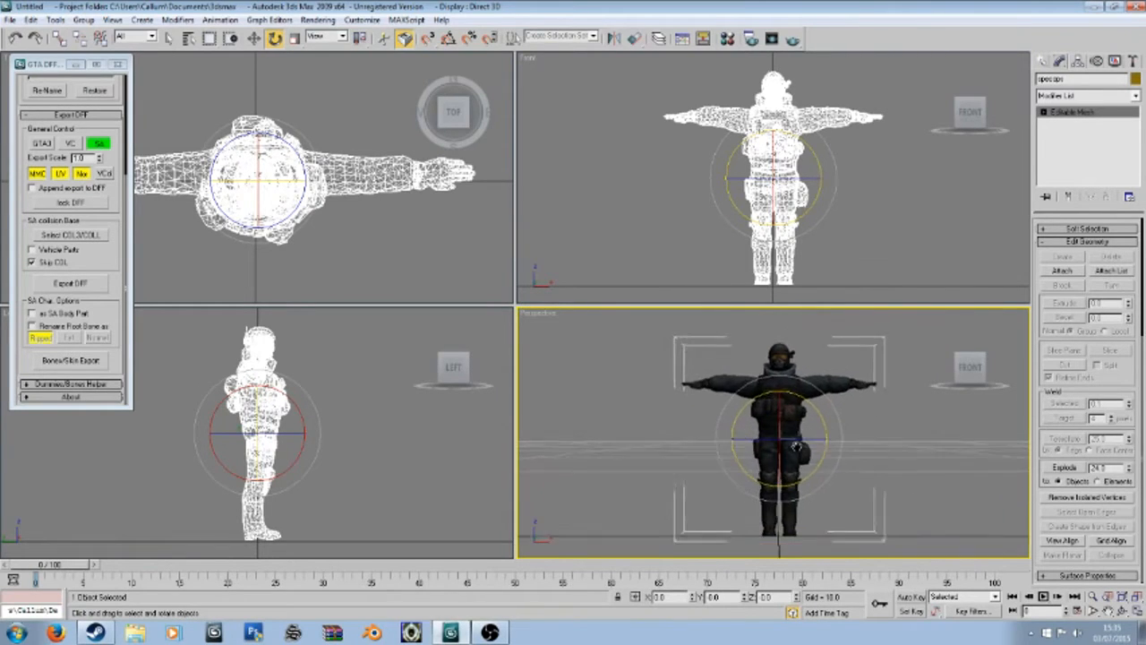
{"action": "middle_click_drag", "start_coordinate": [797, 439], "coordinate": [765, 436]}
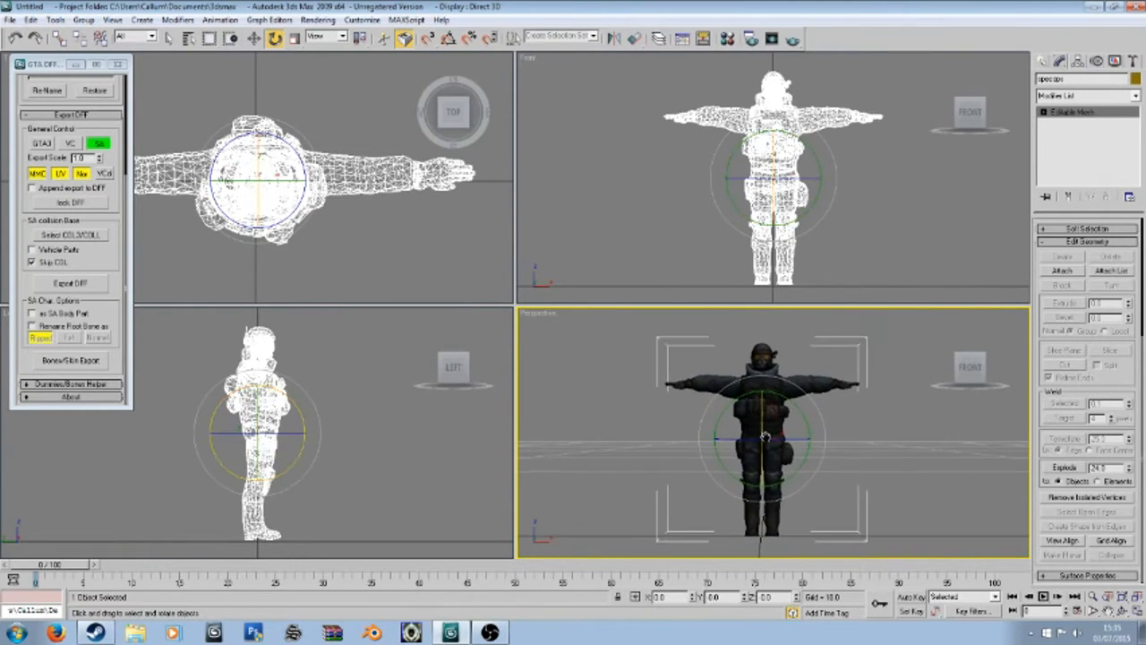
{"action": "right_click", "coordinate": [765, 436]}
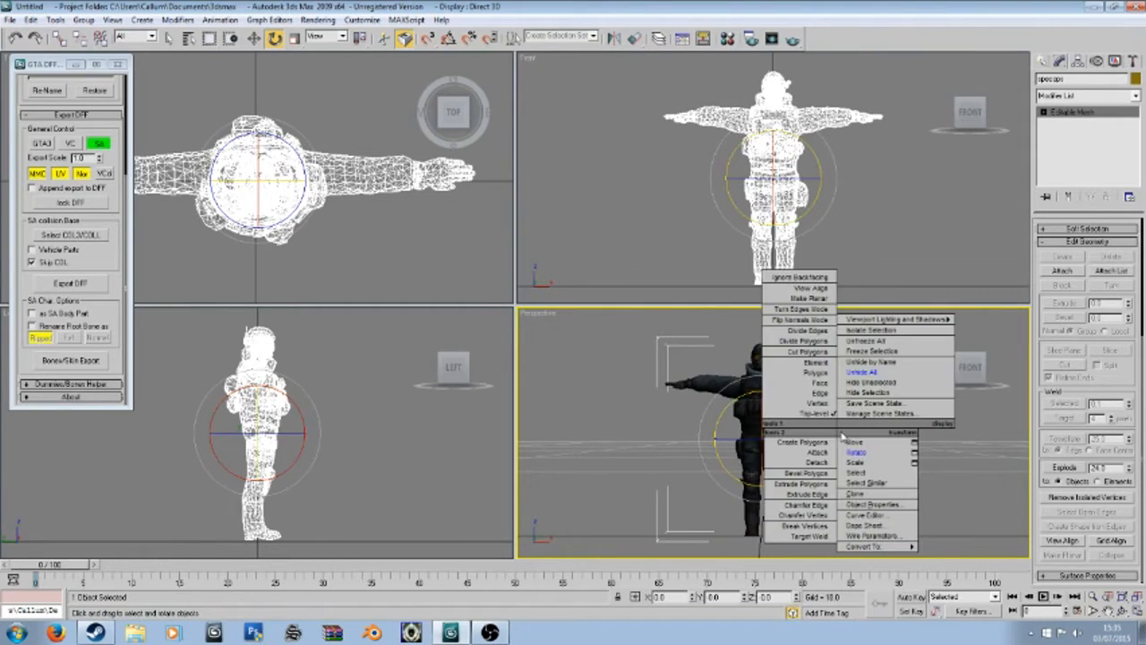
{"action": "left_click", "coordinate": [603, 395]}
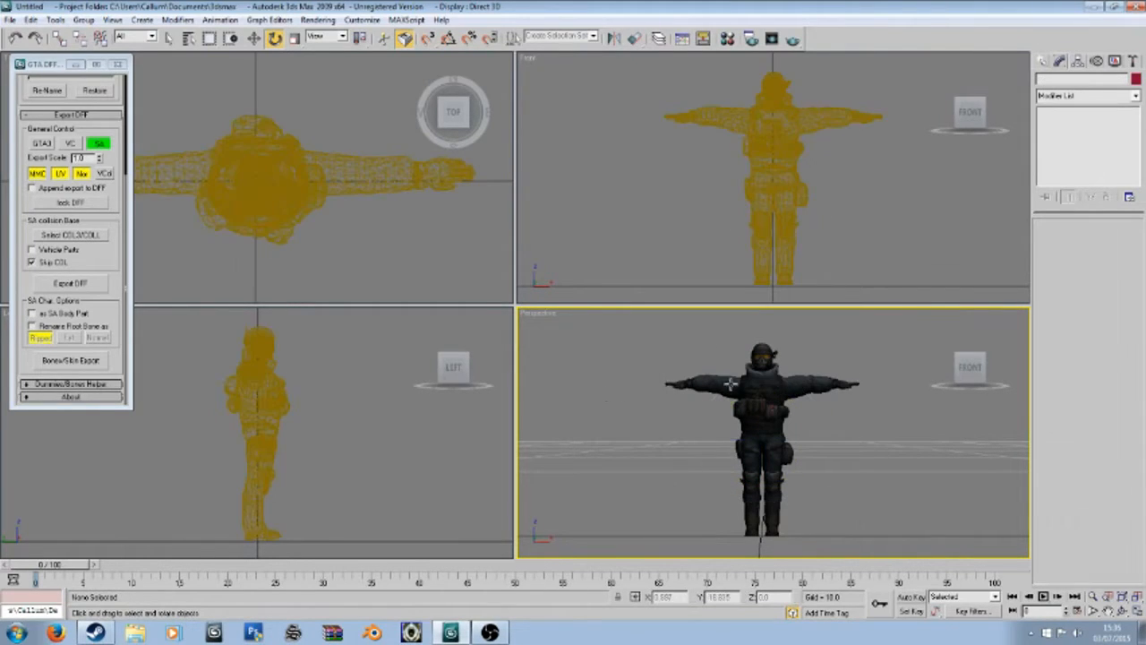
{"action": "mouse_move", "coordinate": [771, 416]}
{"action": "middle_mouse_down"}
{"action": "mouse_move", "coordinate": [833, 415]}
{"action": "mouse_move", "coordinate": [781, 413]}
{"action": "middle_mouse_up"}
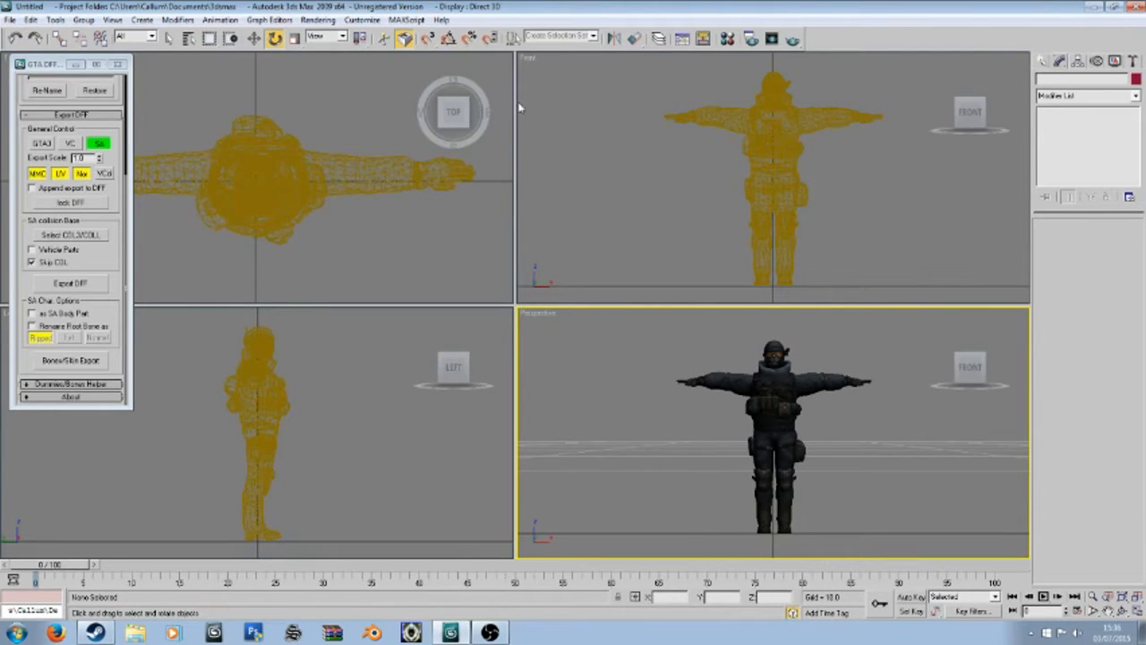
Step: Import army.dff from the Desktop with the GTA DFF tool at import scale 1.0
{"action": "left_click", "coordinate": [12, 19]}
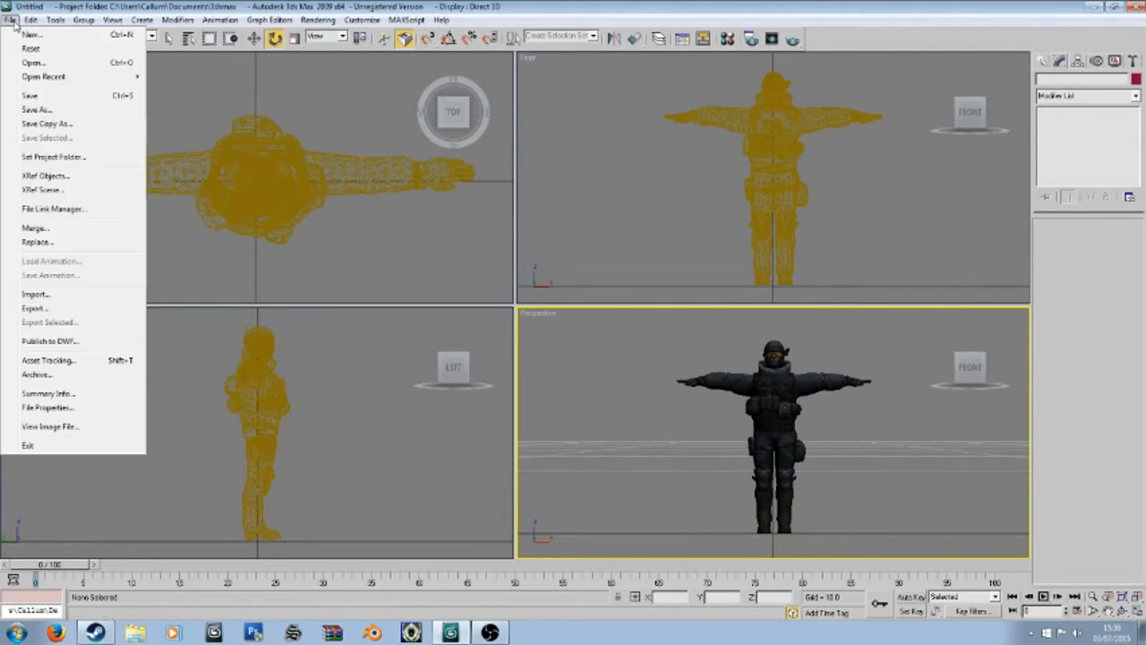
{"action": "left_click", "coordinate": [12, 19]}
{"action": "left_click_drag", "start_coordinate": [39, 94], "coordinate": [281, 101]}
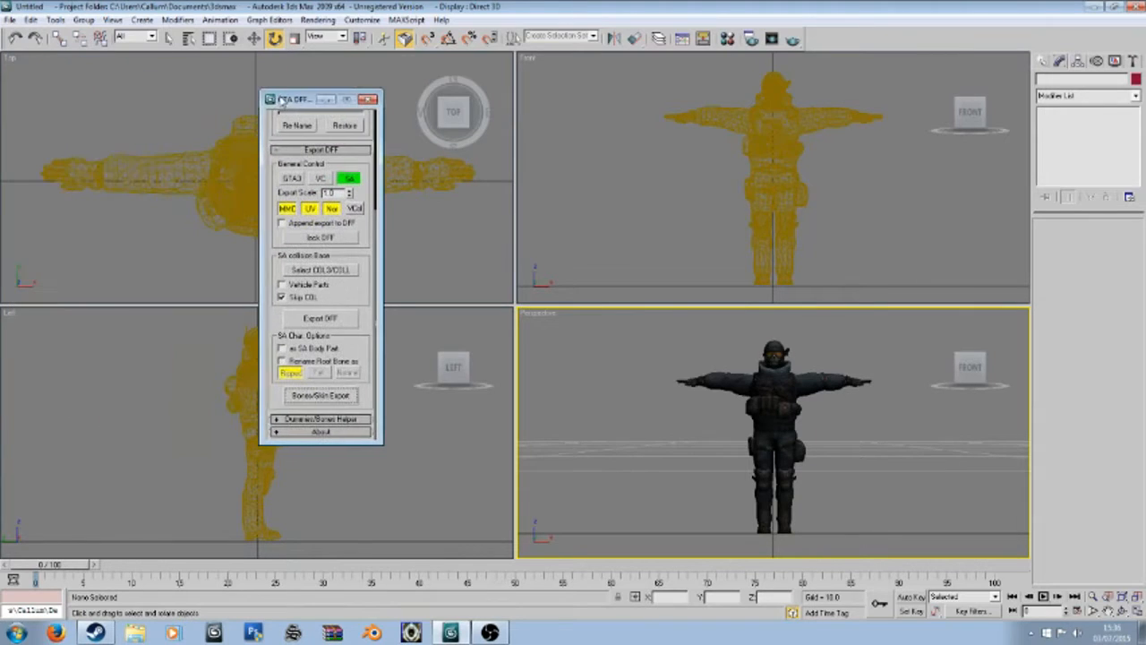
{"action": "scroll", "coordinate": [379, 164], "scroll_direction": "up", "scroll_amount": 3}
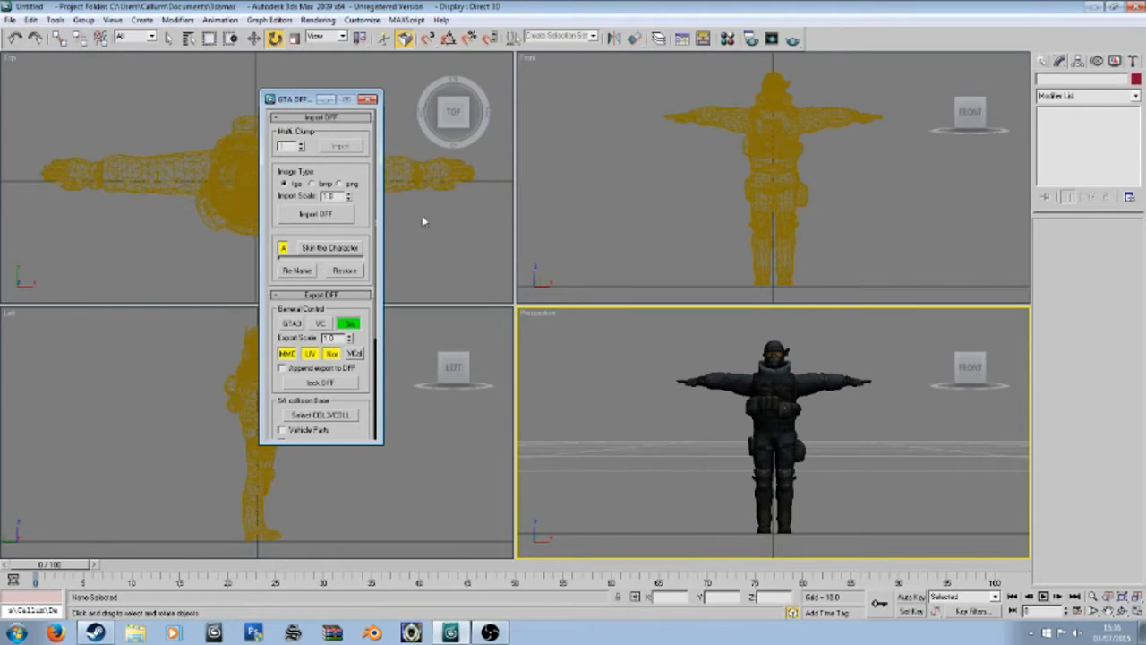
{"action": "left_click_drag", "start_coordinate": [302, 101], "coordinate": [158, 64]}
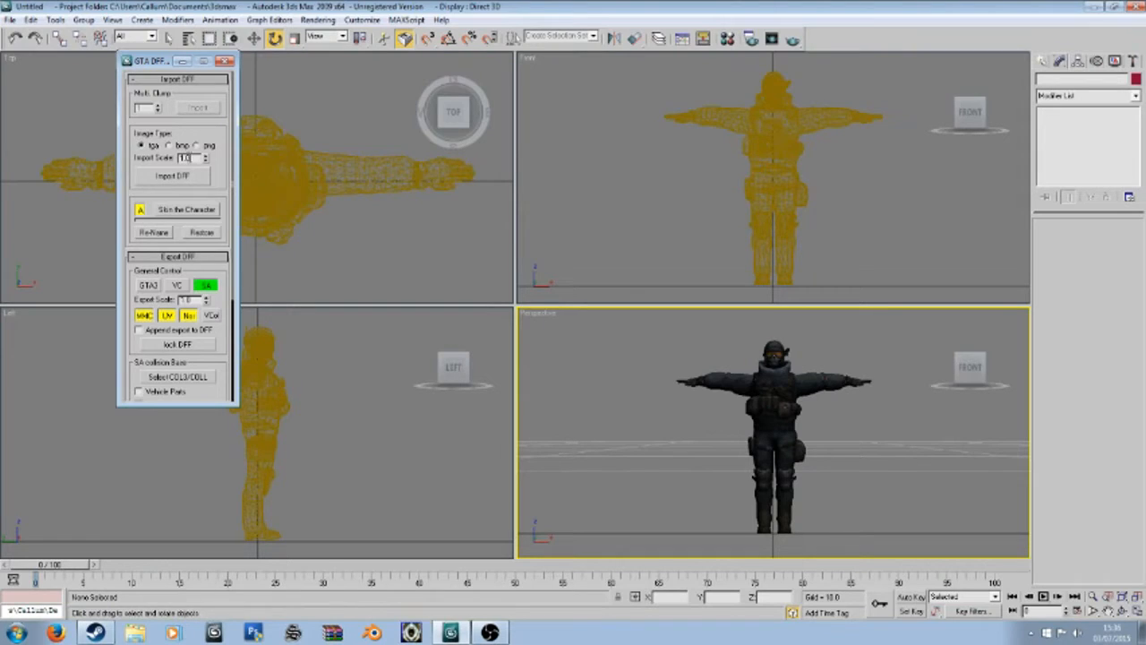
{"action": "left_click", "coordinate": [175, 176]}
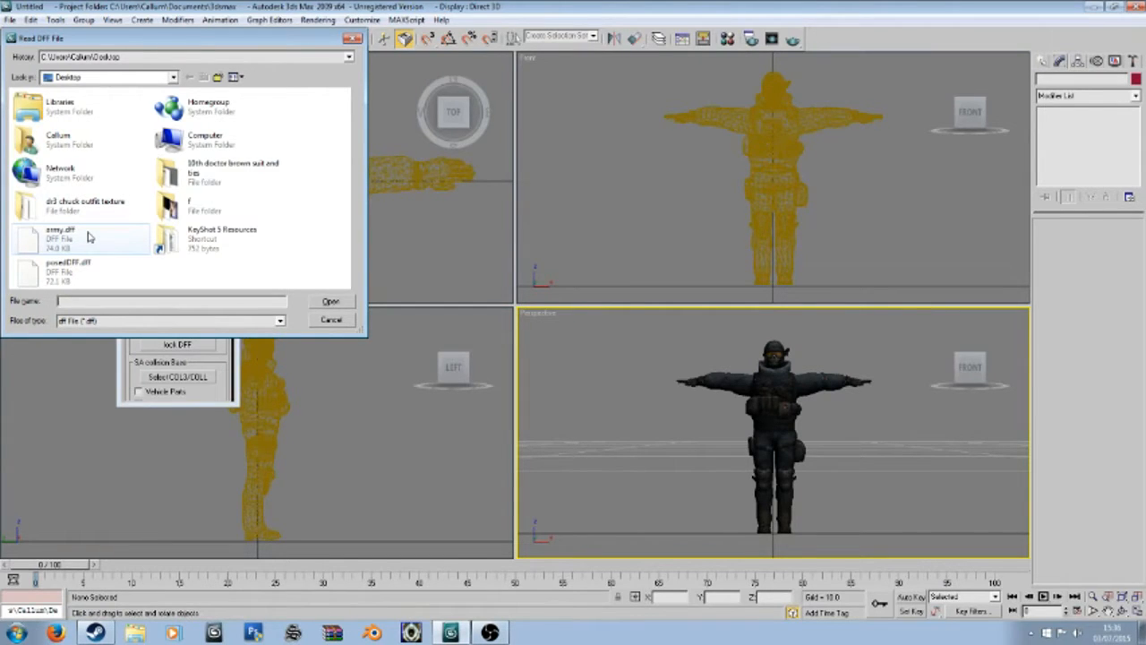
{"action": "double_click", "coordinate": [88, 234]}
Step: Hide the textured specops mesh so that only the army character remains in the scene
{"action": "mouse_move", "coordinate": [637, 418]}
{"action": "middle_mouse_down"}
{"action": "mouse_move", "coordinate": [635, 370]}
{"action": "mouse_move", "coordinate": [635, 396]}
{"action": "middle_mouse_up"}
{"action": "left_click", "coordinate": [749, 368]}
{"action": "right_click", "coordinate": [747, 368]}
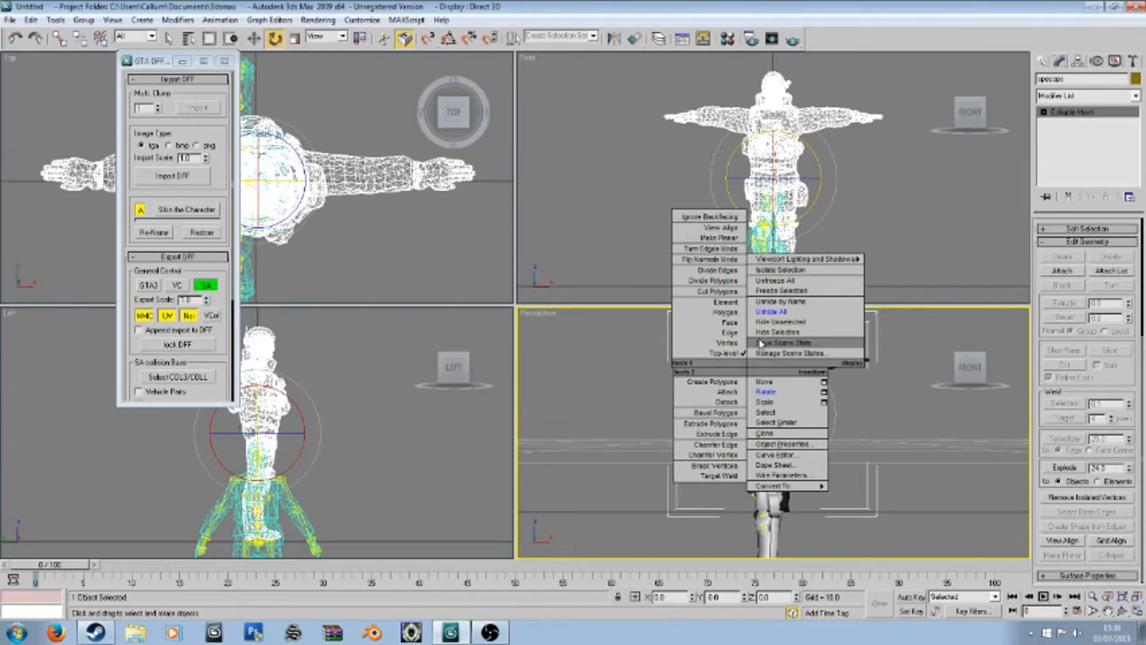
{"action": "left_click", "coordinate": [772, 331]}
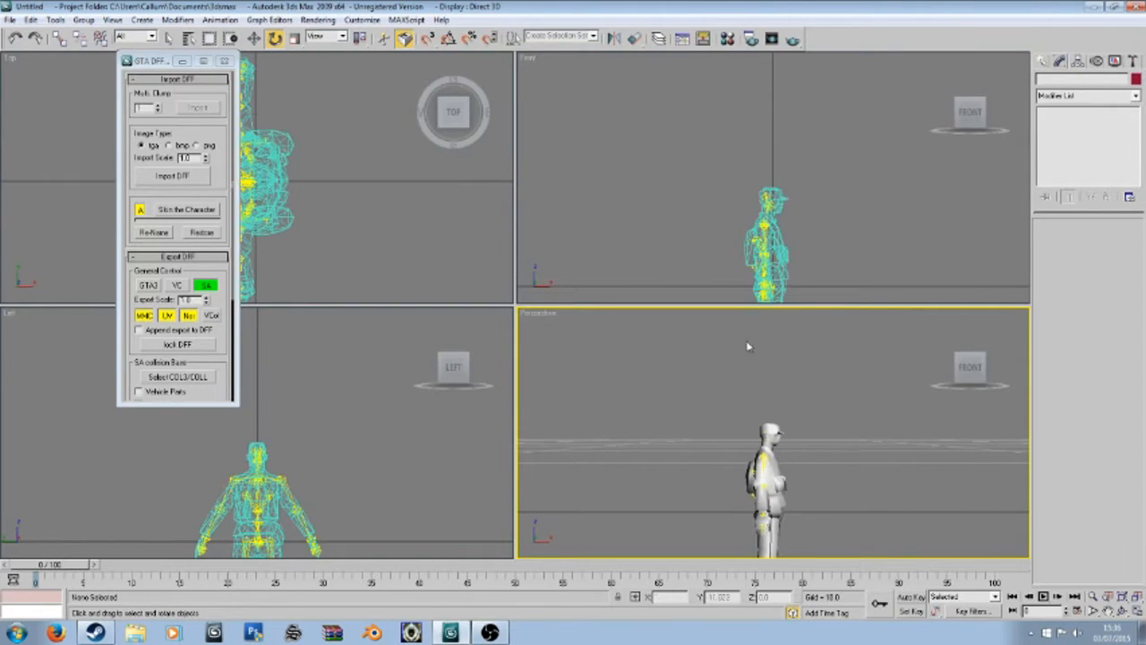
Step: Rotate the whole army character, bones included, about 90 degrees around the vertical axis so it faces front
{"action": "scroll", "coordinate": [727, 335], "scroll_direction": "down", "scroll_amount": 3}
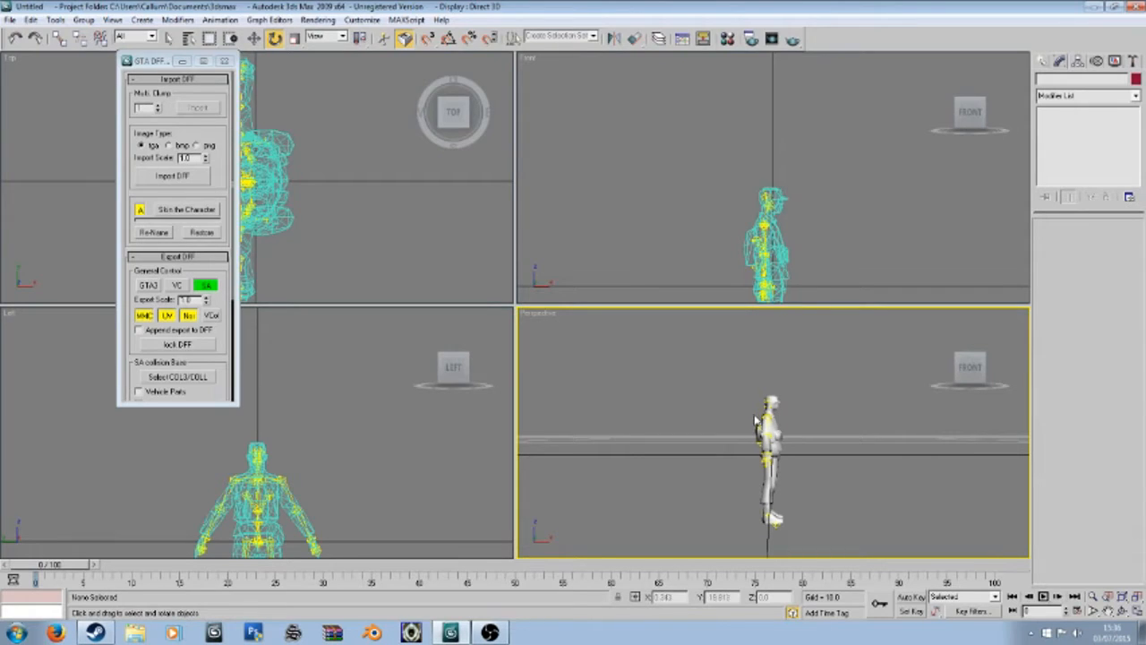
{"action": "left_click", "coordinate": [754, 421]}
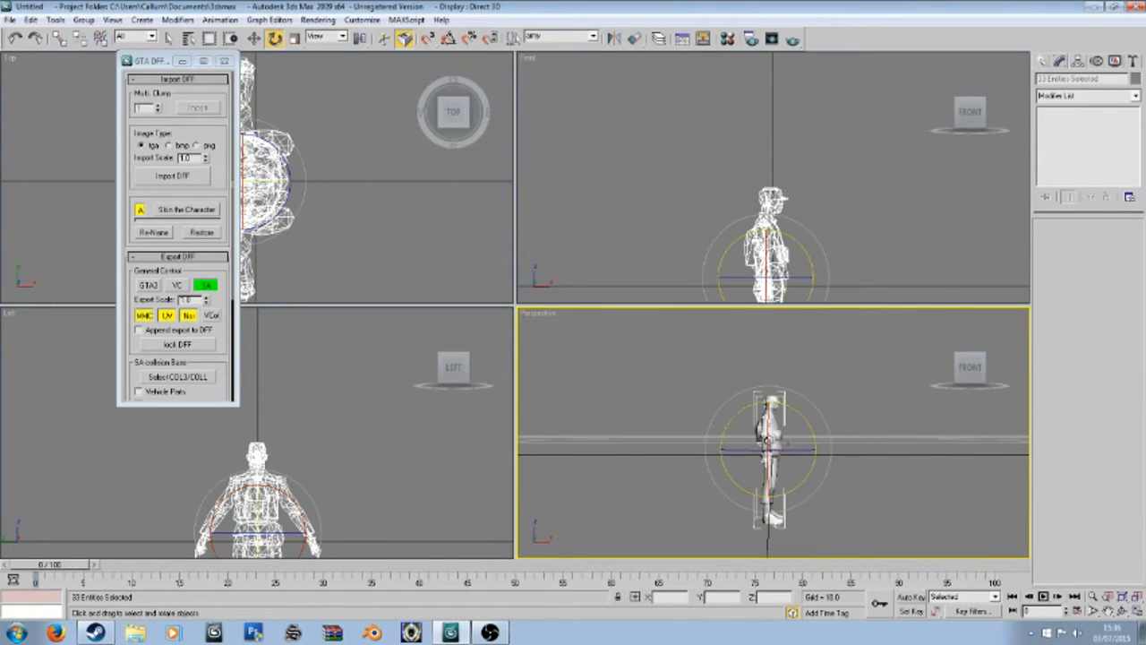
{"action": "scroll", "coordinate": [769, 443], "scroll_direction": "up", "scroll_amount": 3}
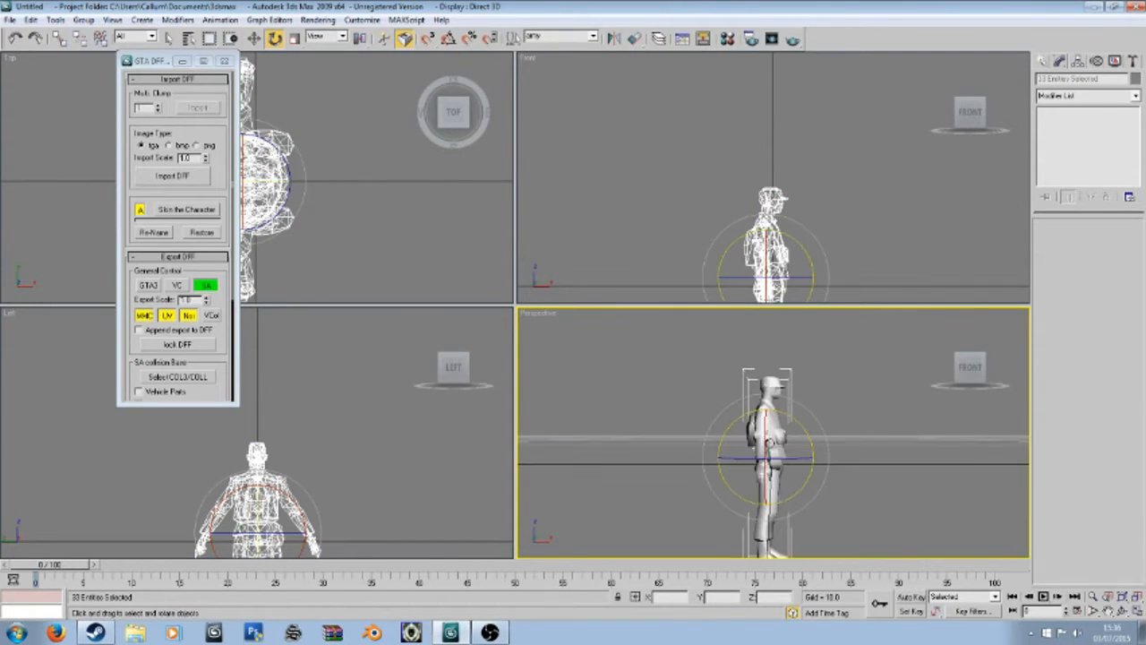
{"action": "left_click", "coordinate": [937, 318]}
{"action": "left_click", "coordinate": [972, 357]}
{"action": "scroll", "coordinate": [819, 402], "scroll_direction": "up", "scroll_amount": 10}
{"action": "left_click_drag", "start_coordinate": [791, 394], "coordinate": [898, 426]}
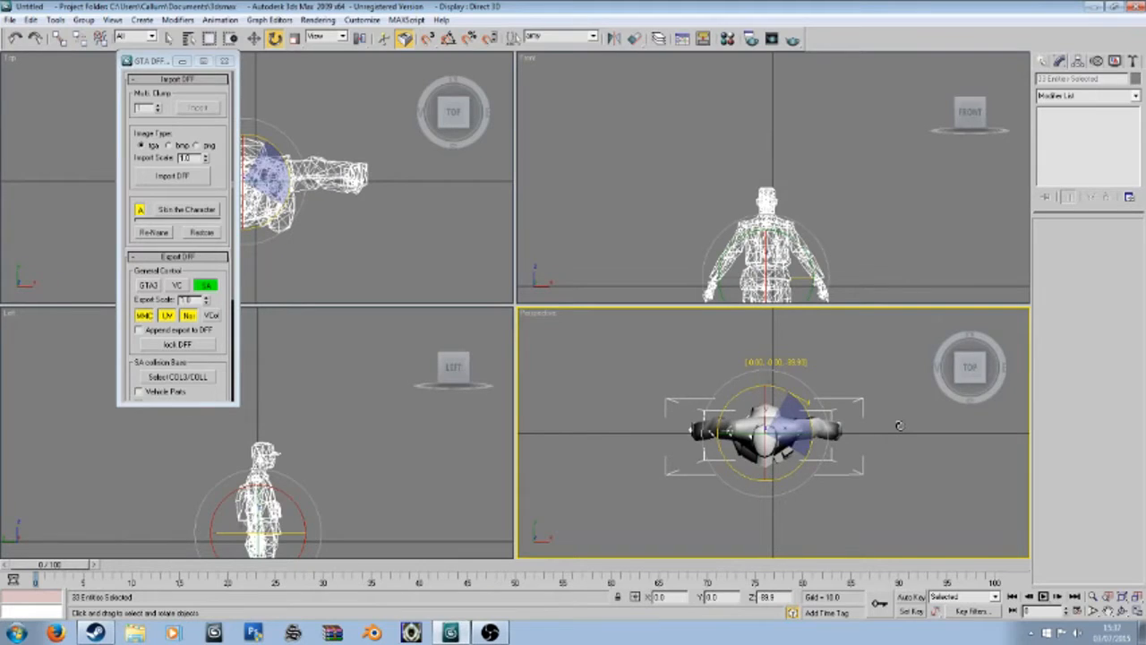
{"action": "left_click", "coordinate": [974, 392]}
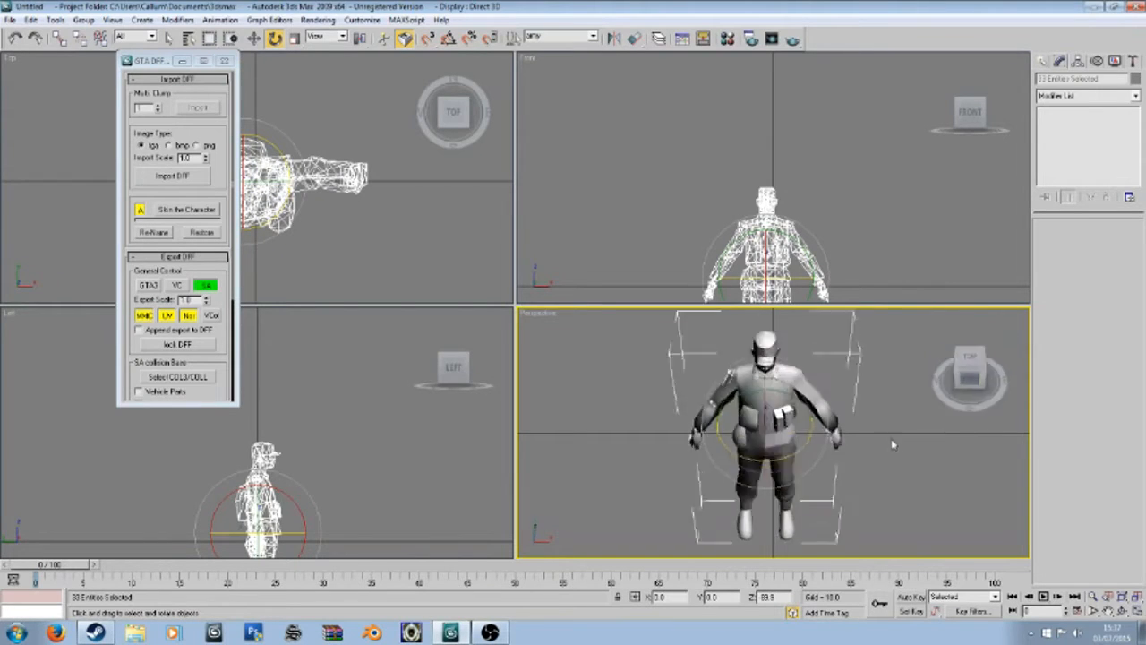
Step: Unhide all objects and move the army character up until it overlaps the specops mesh with matching feet
{"action": "right_click", "coordinate": [827, 435]}
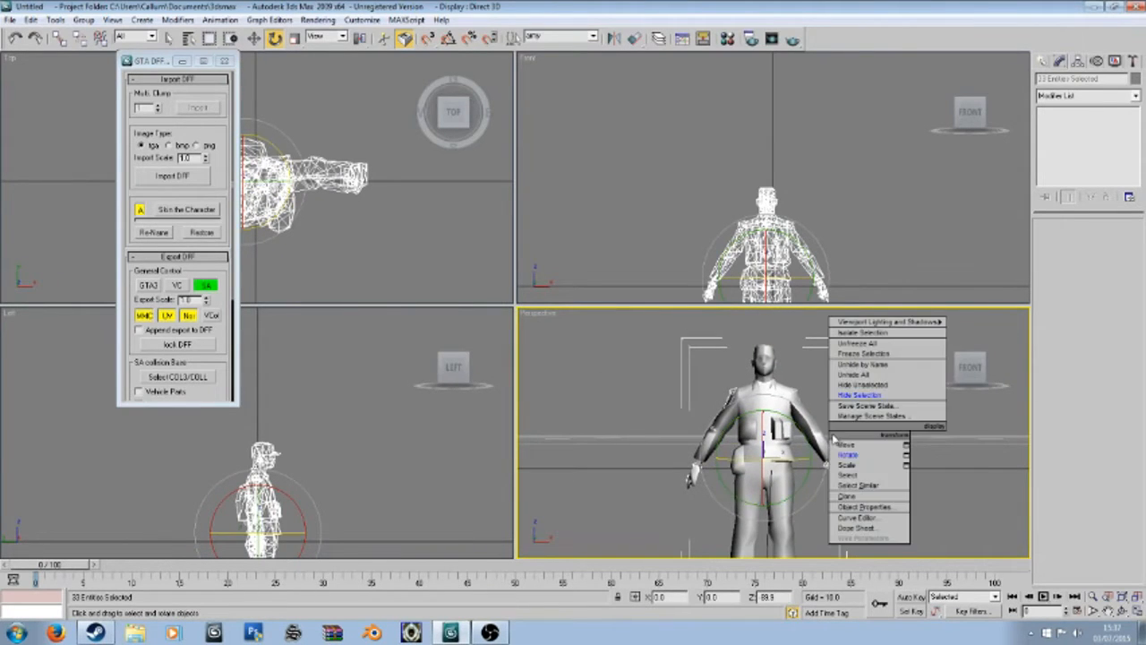
{"action": "left_click", "coordinate": [849, 375]}
{"action": "right_click", "coordinate": [791, 453]}
{"action": "left_click", "coordinate": [808, 463]}
{"action": "left_click_drag", "start_coordinate": [806, 466], "coordinate": [786, 378]}
{"action": "scroll", "coordinate": [786, 435], "scroll_direction": "down", "scroll_amount": 3}
{"action": "scroll", "coordinate": [775, 356], "scroll_direction": "up", "scroll_amount": 5}
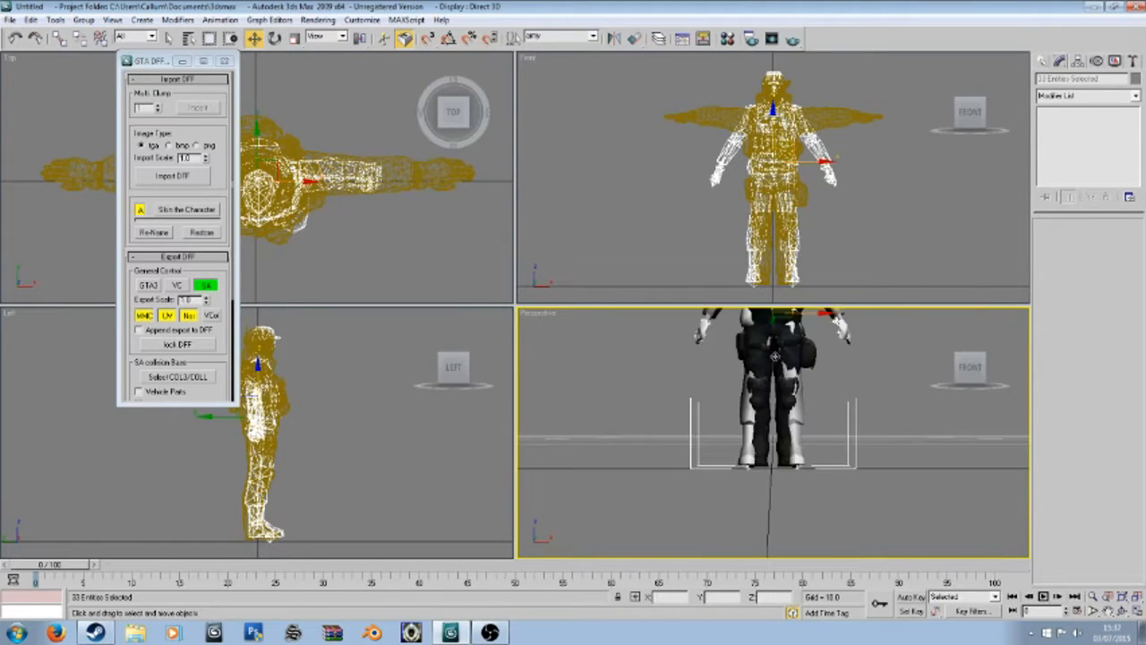
{"action": "left_click_drag", "start_coordinate": [824, 374], "coordinate": [824, 376]}
{"action": "scroll", "coordinate": [779, 421], "scroll_direction": "down", "scroll_amount": 4}
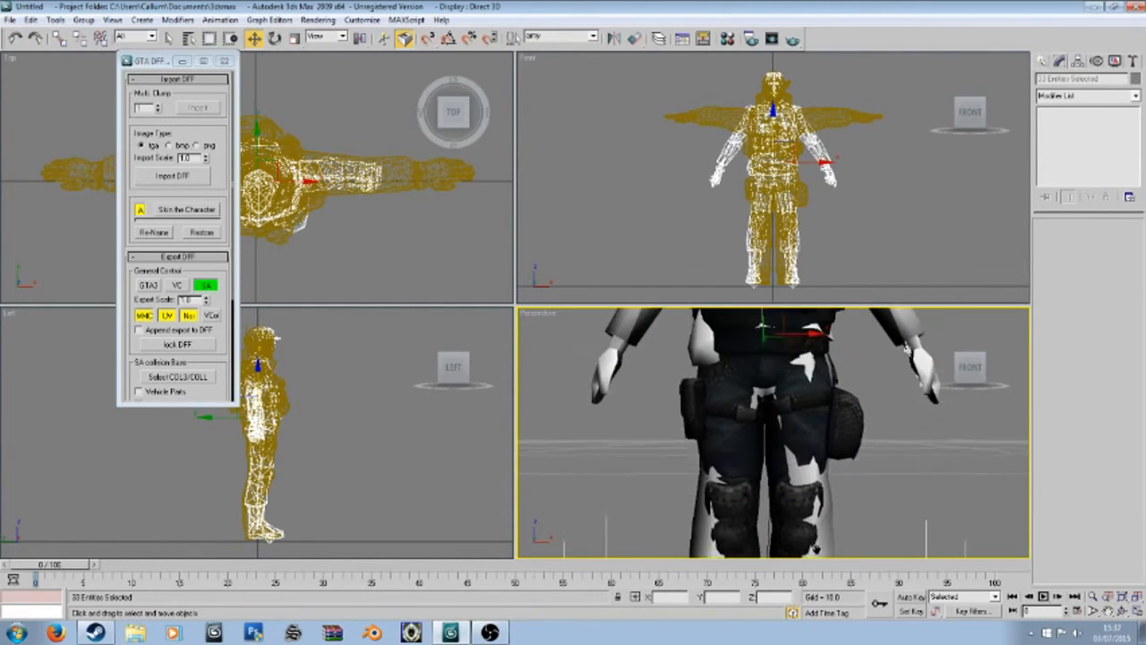
Step: Rotate the army character's R UpperArm bone about 57 degrees upward so its arm follows the outstretched specops arm
{"action": "middle_click_drag", "start_coordinate": [779, 422], "coordinate": [779, 538]}
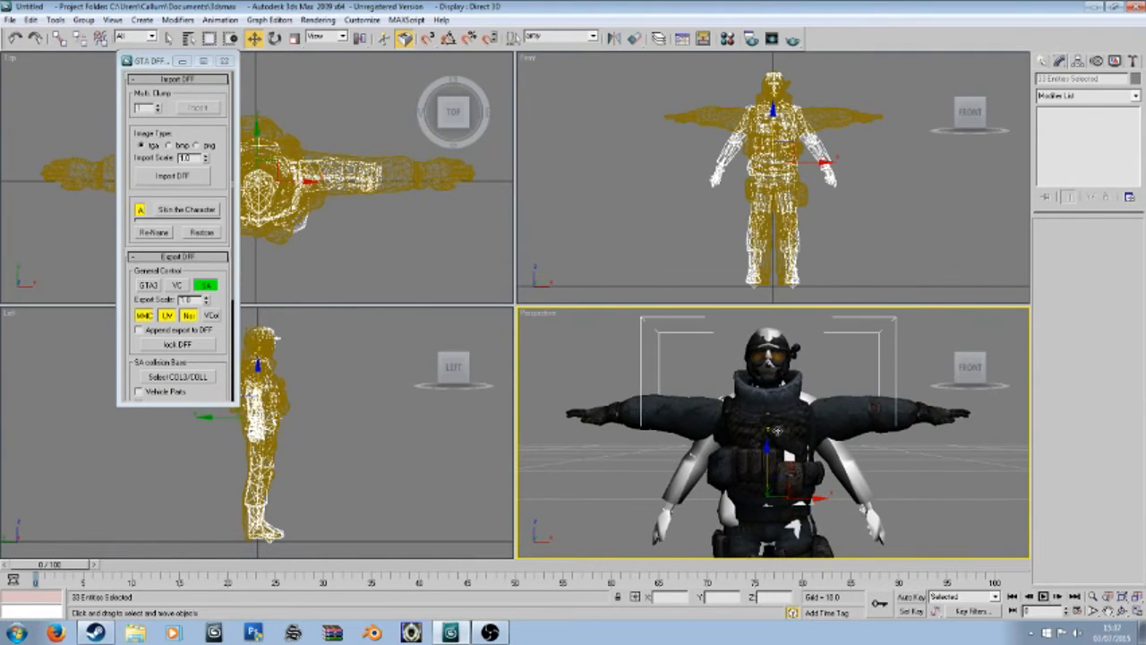
{"action": "middle_click_drag", "start_coordinate": [778, 430], "coordinate": [779, 512]}
{"action": "scroll", "coordinate": [779, 512], "scroll_direction": "up", "scroll_amount": 3}
{"action": "scroll", "coordinate": [752, 406], "scroll_direction": "down", "scroll_amount": 2}
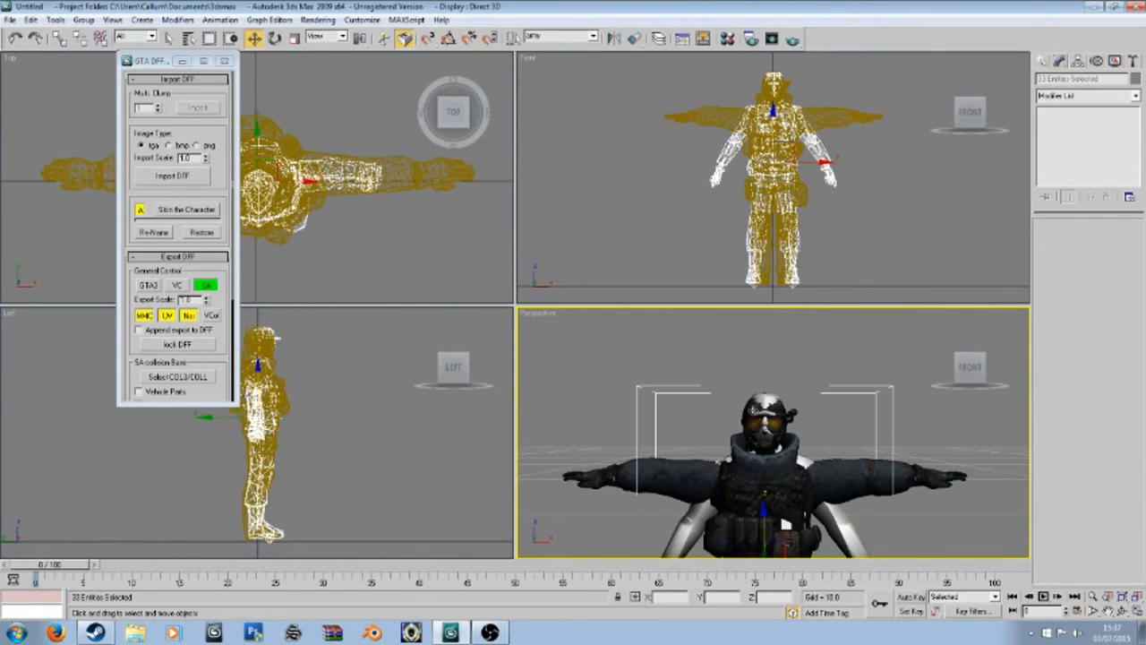
{"action": "scroll", "coordinate": [824, 233], "scroll_direction": "up", "scroll_amount": 5}
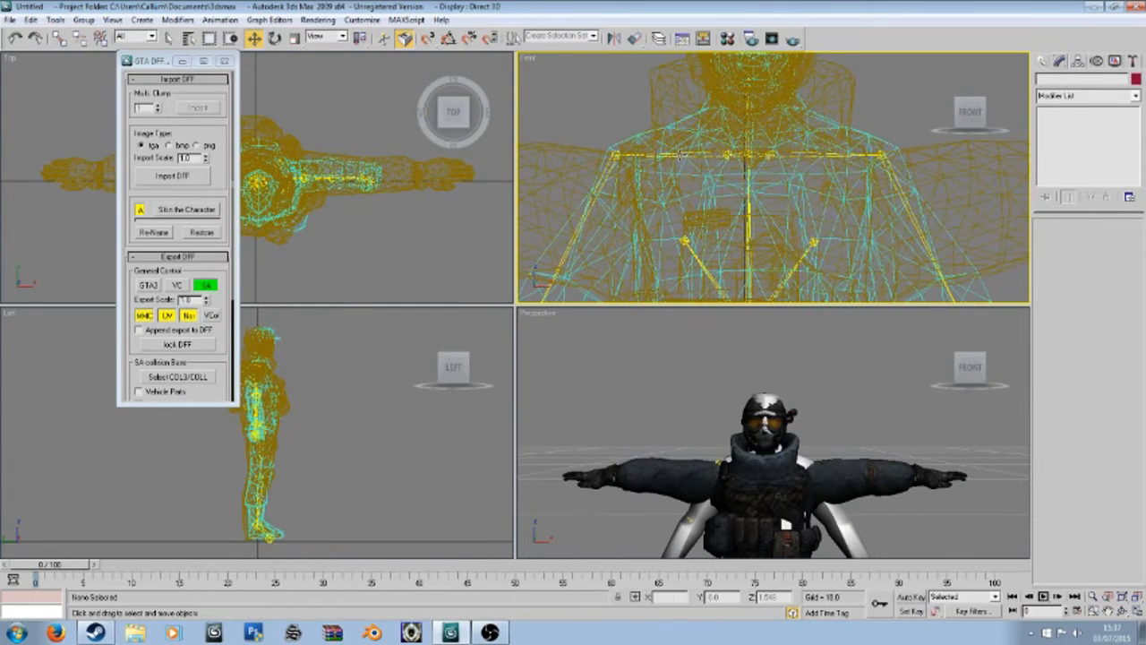
{"action": "left_click", "coordinate": [690, 155]}
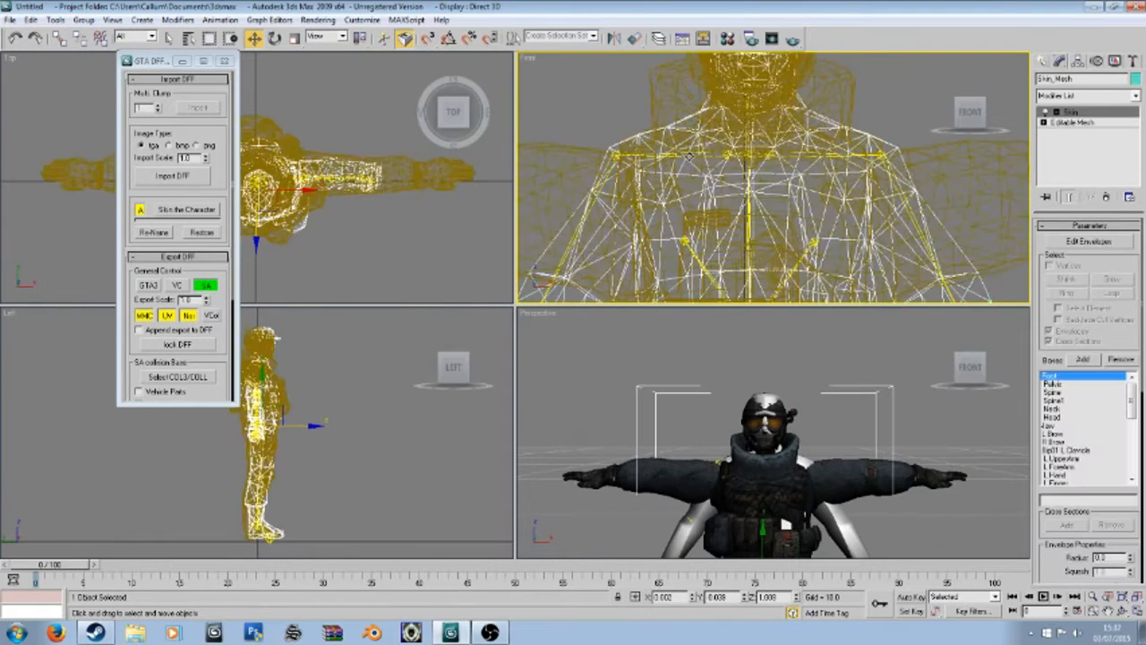
{"action": "left_click", "coordinate": [689, 156]}
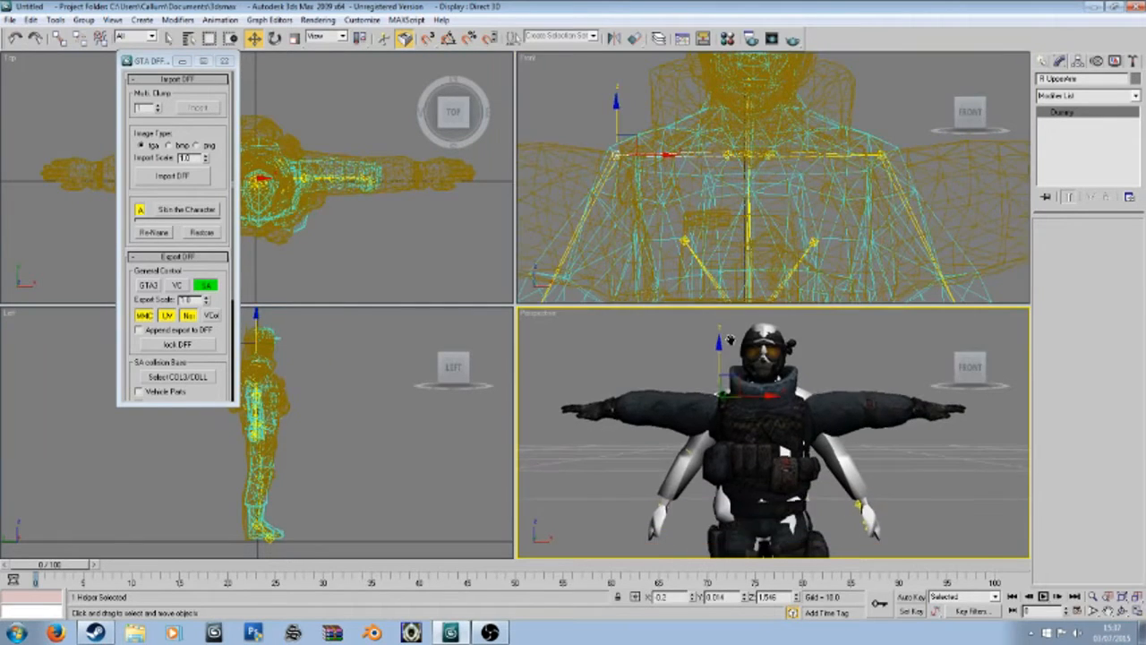
{"action": "scroll", "coordinate": [721, 363], "scroll_direction": "down", "scroll_amount": 5}
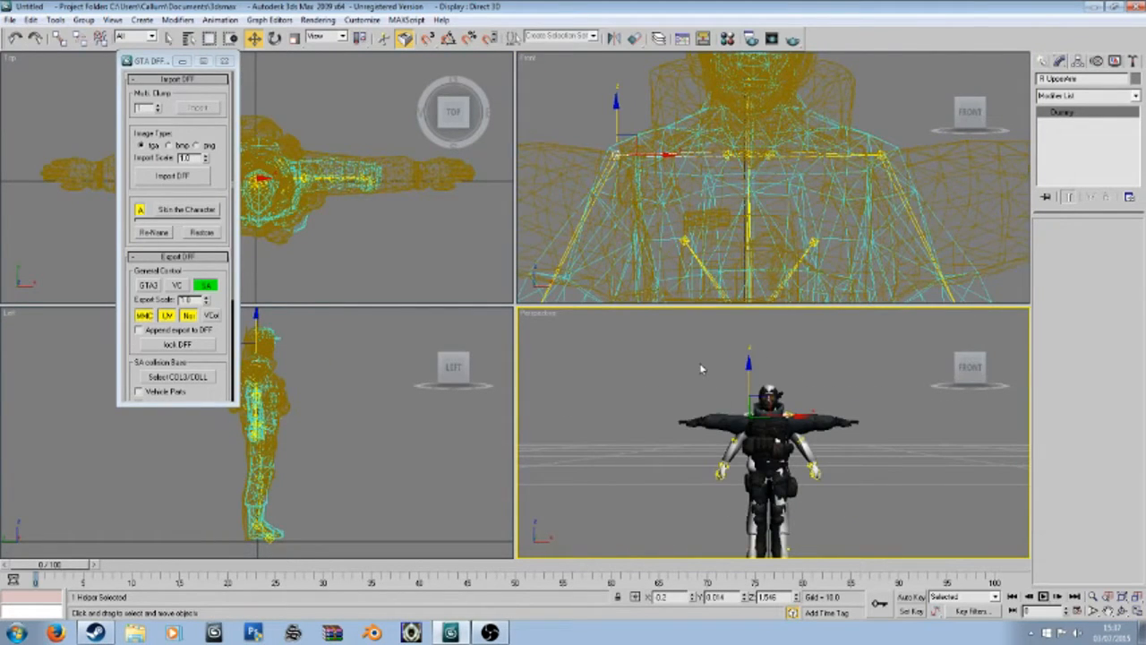
{"action": "right_click", "coordinate": [699, 363]}
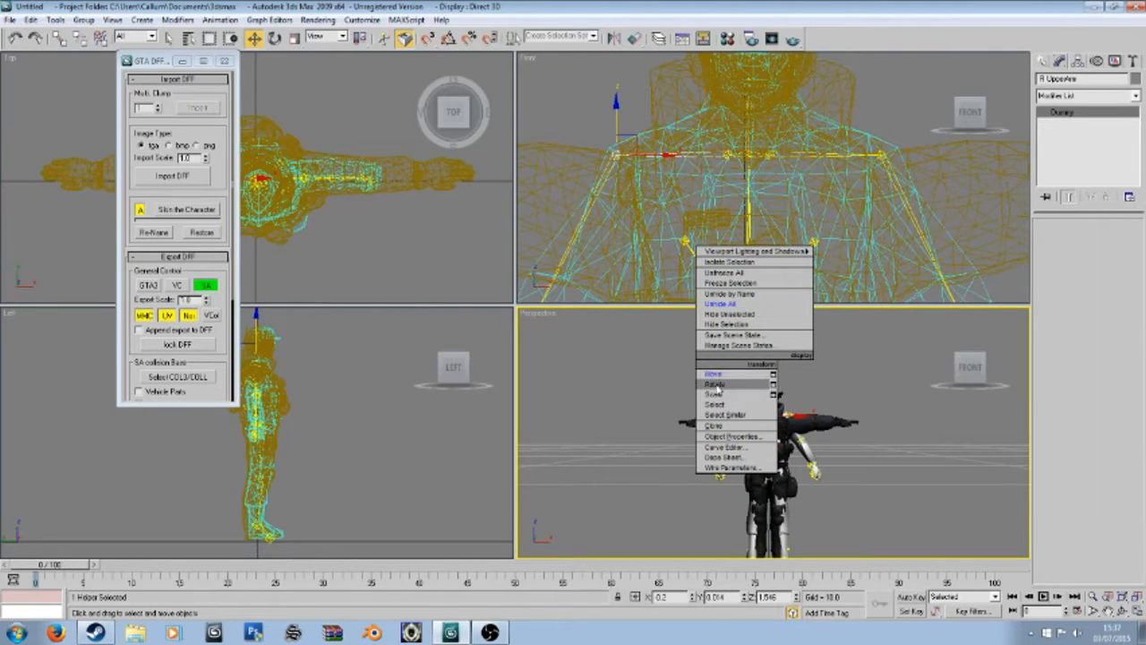
{"action": "left_click", "coordinate": [715, 384]}
{"action": "scroll", "coordinate": [743, 391], "scroll_direction": "up", "scroll_amount": 5}
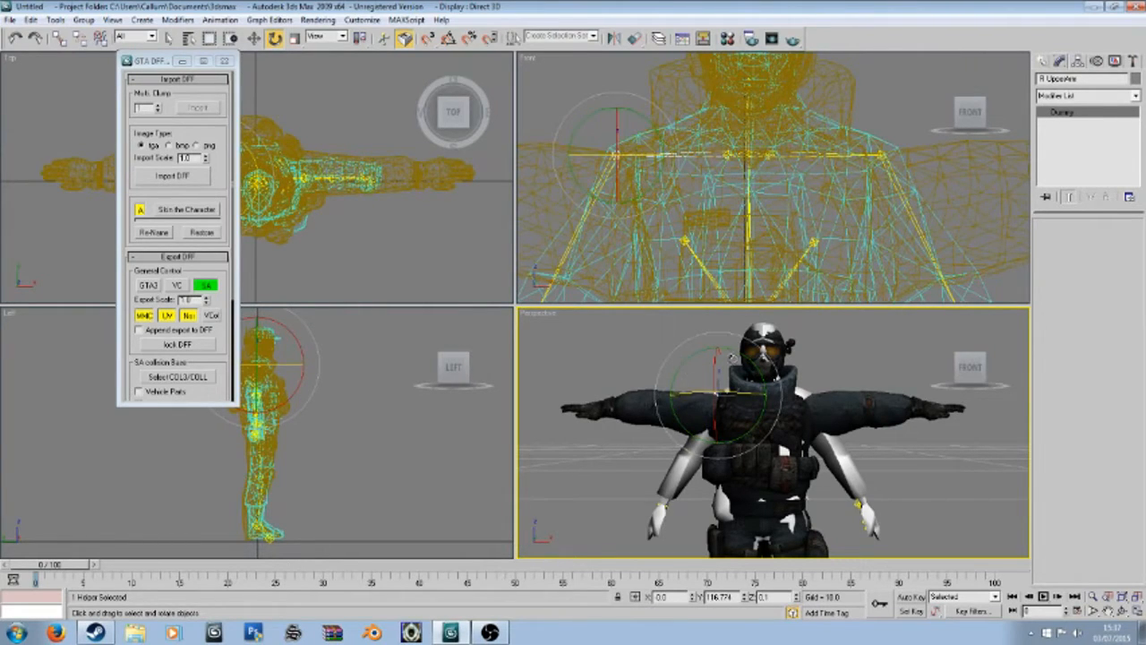
{"action": "left_click_drag", "start_coordinate": [740, 354], "coordinate": [787, 412]}
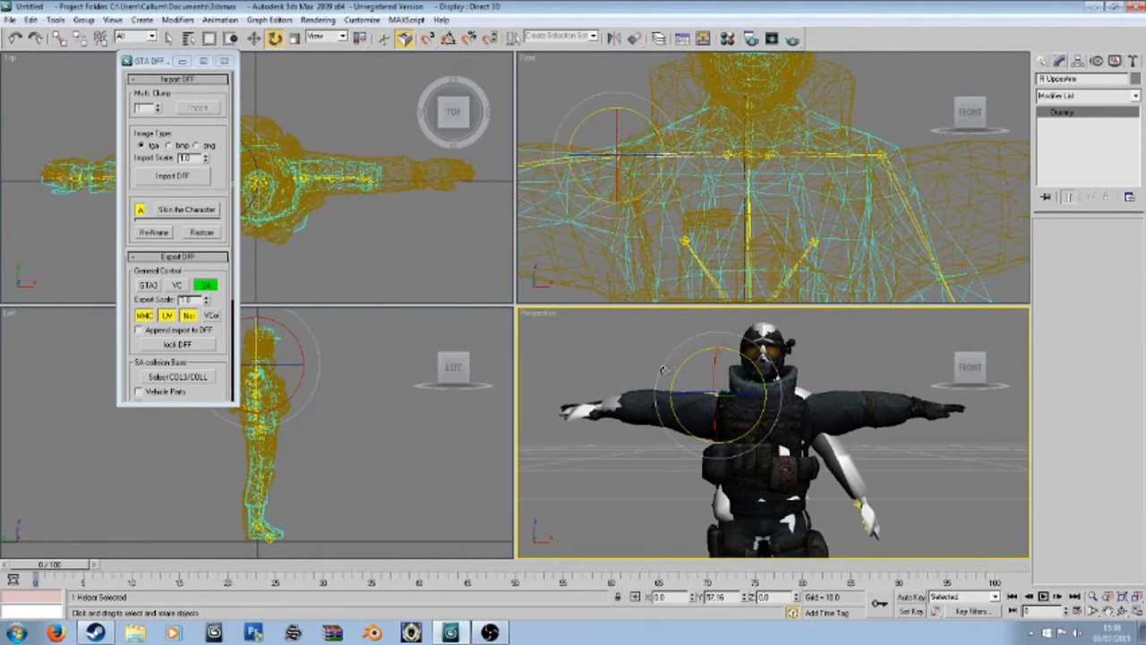
Step: Fine-tune R UpperArm from above, rotating it about -2 degrees around the vertical axis to line up with the specops arm
{"action": "left_click_drag", "start_coordinate": [972, 368], "coordinate": [970, 394]}
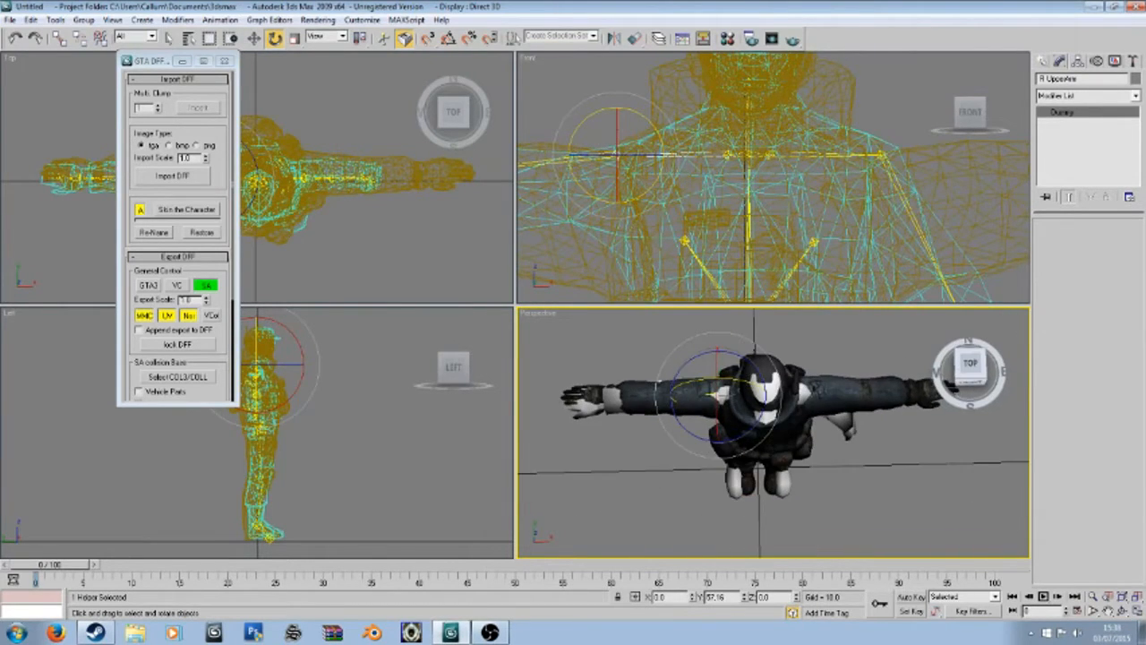
{"action": "left_click_drag", "start_coordinate": [754, 365], "coordinate": [659, 383]}
{"action": "left_click_drag", "start_coordinate": [756, 365], "coordinate": [768, 366]}
{"action": "left_click", "coordinate": [976, 383]}
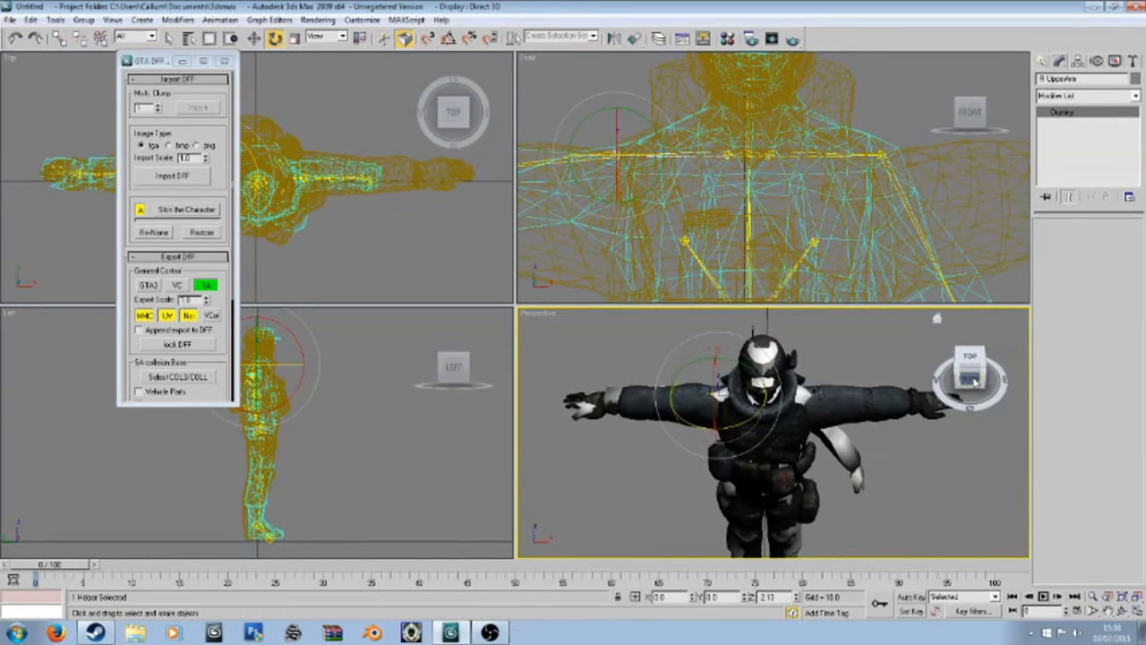
{"action": "left_click", "coordinate": [820, 154]}
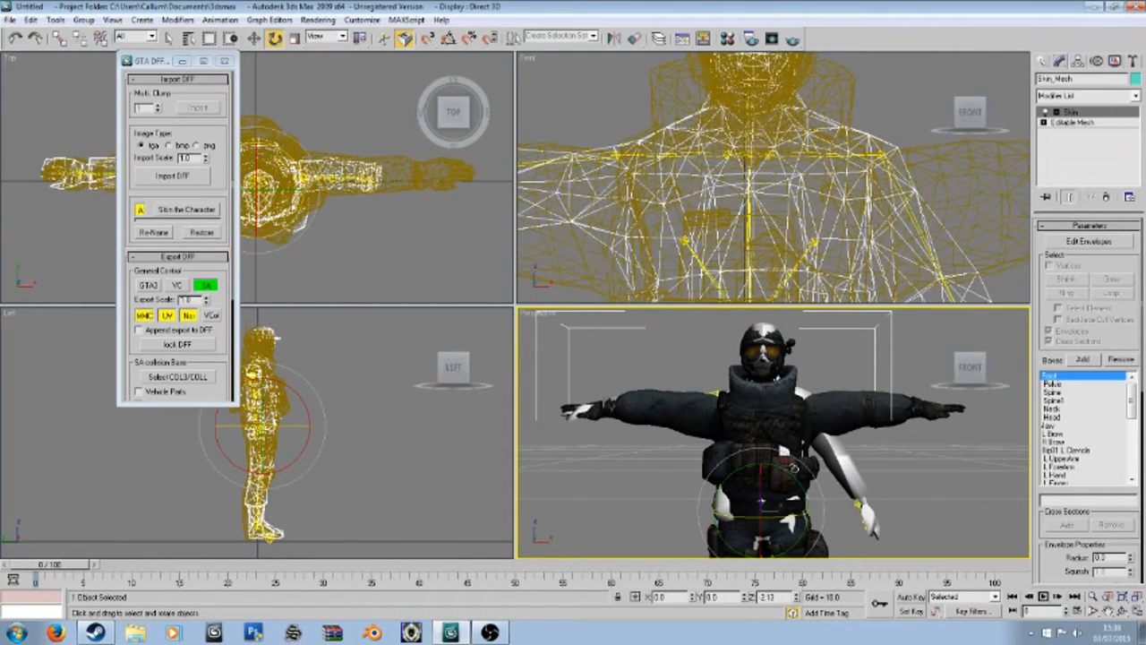
{"action": "left_click_drag", "start_coordinate": [796, 480], "coordinate": [794, 458]}
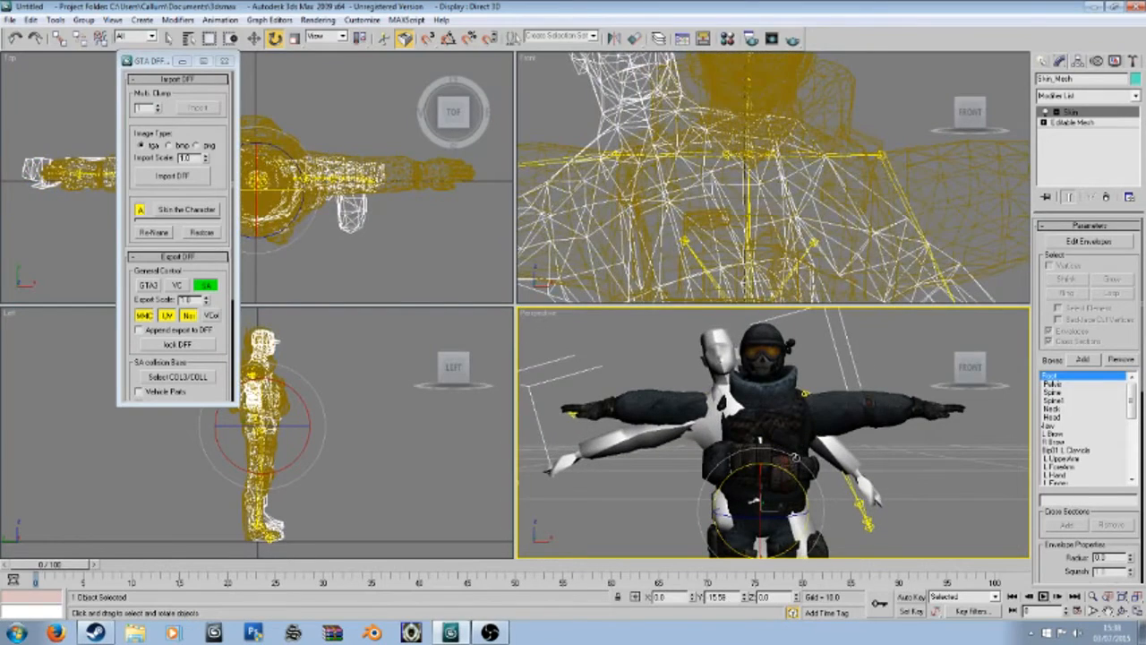
{"action": "key", "text": "ctrl+z"}
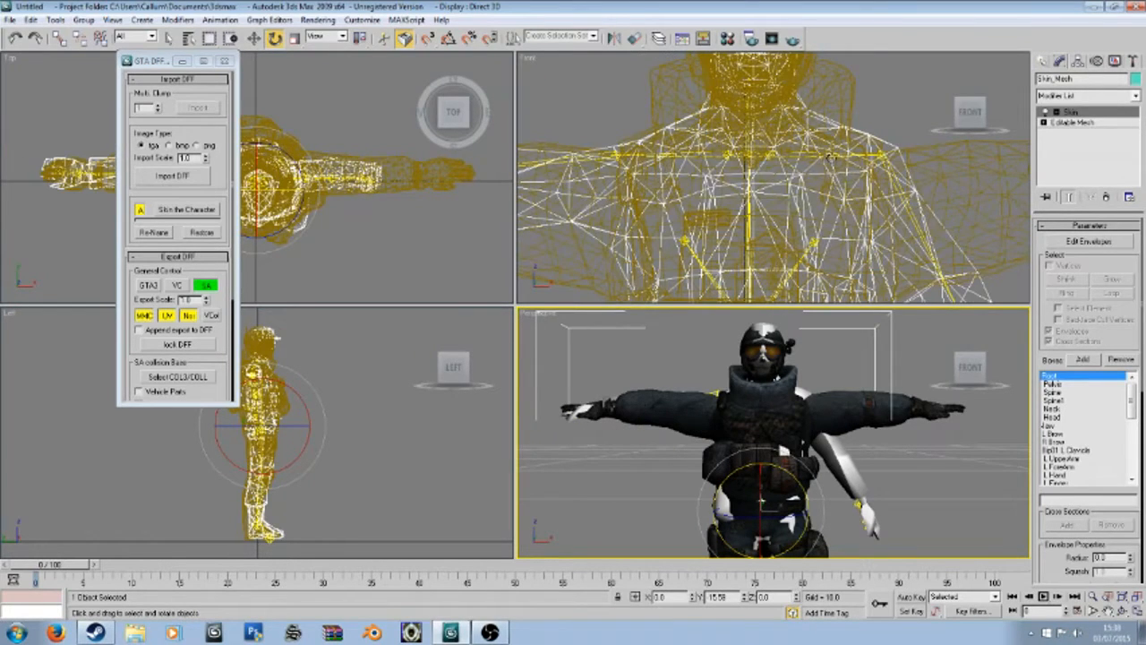
Step: Rotate the army character's L UpperArm bone upward until its arm overlaps the outstretched specops arm
{"action": "left_click", "coordinate": [831, 157]}
{"action": "left_click", "coordinate": [849, 410]}
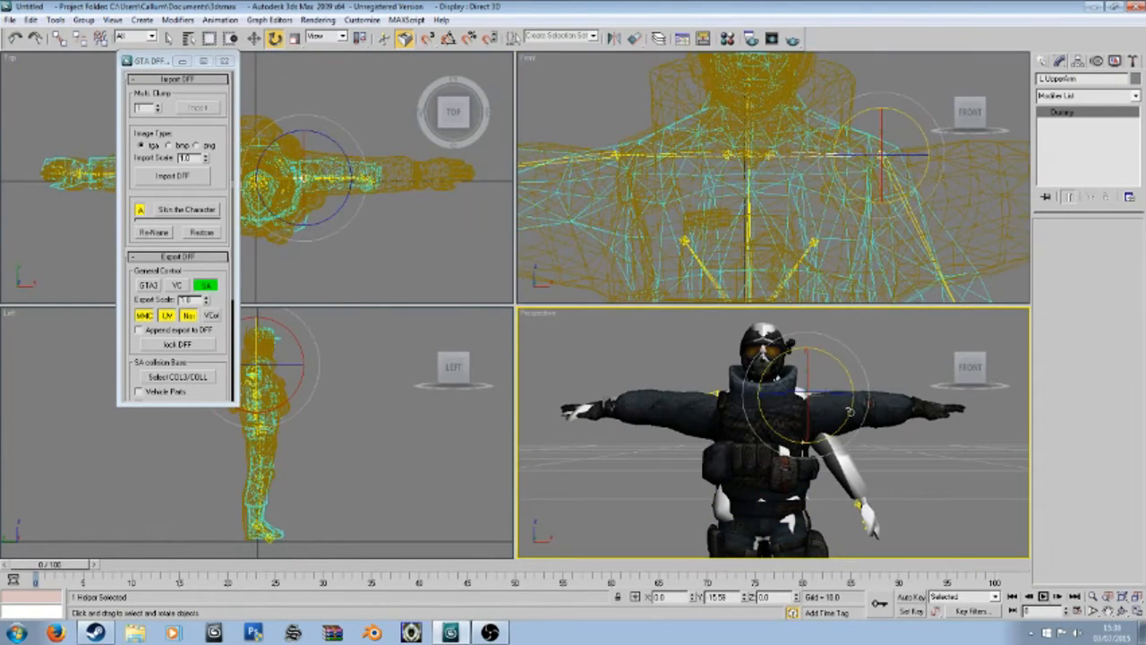
{"action": "left_click_drag", "start_coordinate": [846, 413], "coordinate": [922, 378]}
{"action": "middle_click_drag", "start_coordinate": [923, 402], "coordinate": [922, 429]}
Step: Fine-tune L UpperArm from above, rotating it about 1.9 degrees around the vertical axis to align with the specops arm
{"action": "left_click_drag", "start_coordinate": [974, 368], "coordinate": [971, 411]}
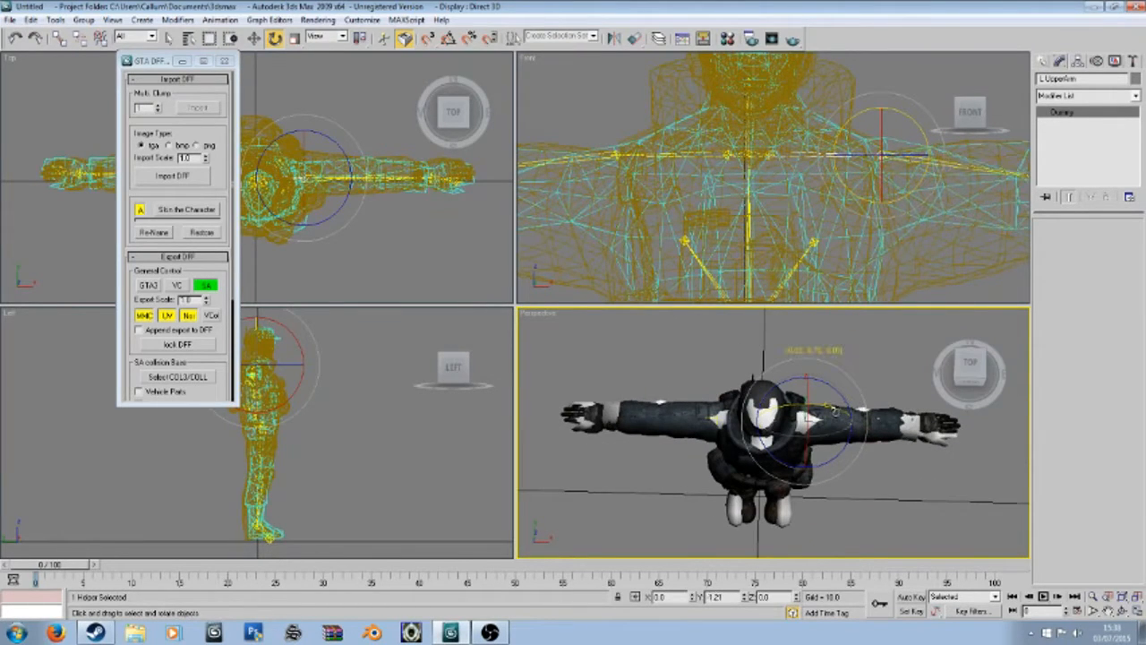
{"action": "left_click_drag", "start_coordinate": [845, 431], "coordinate": [850, 436]}
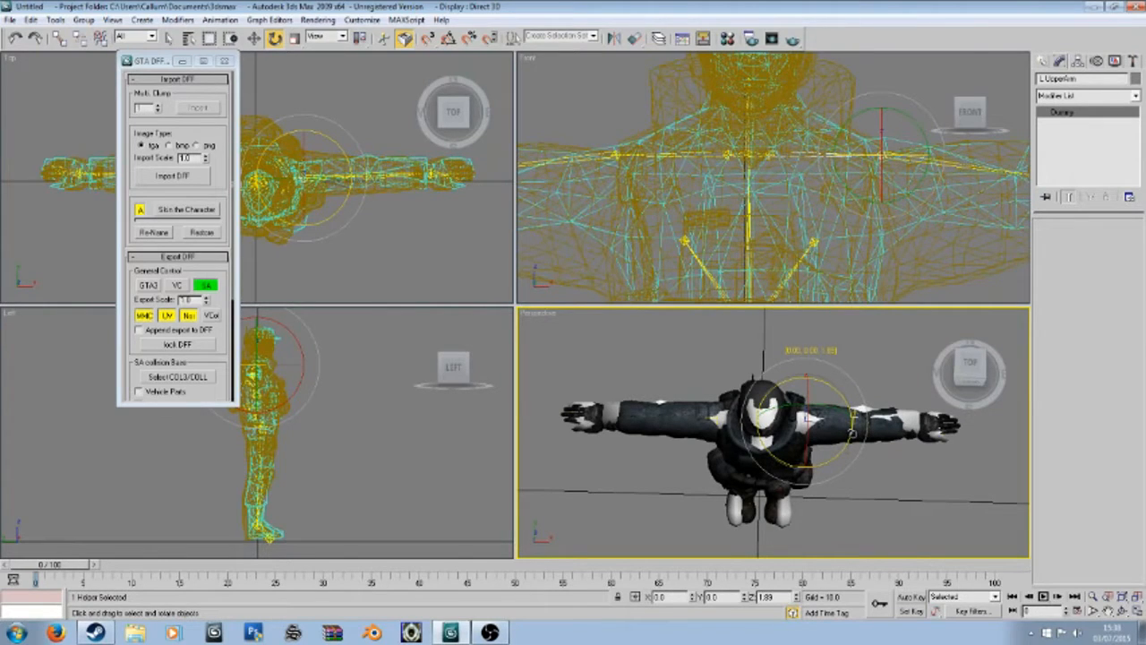
{"action": "left_click", "coordinate": [970, 376]}
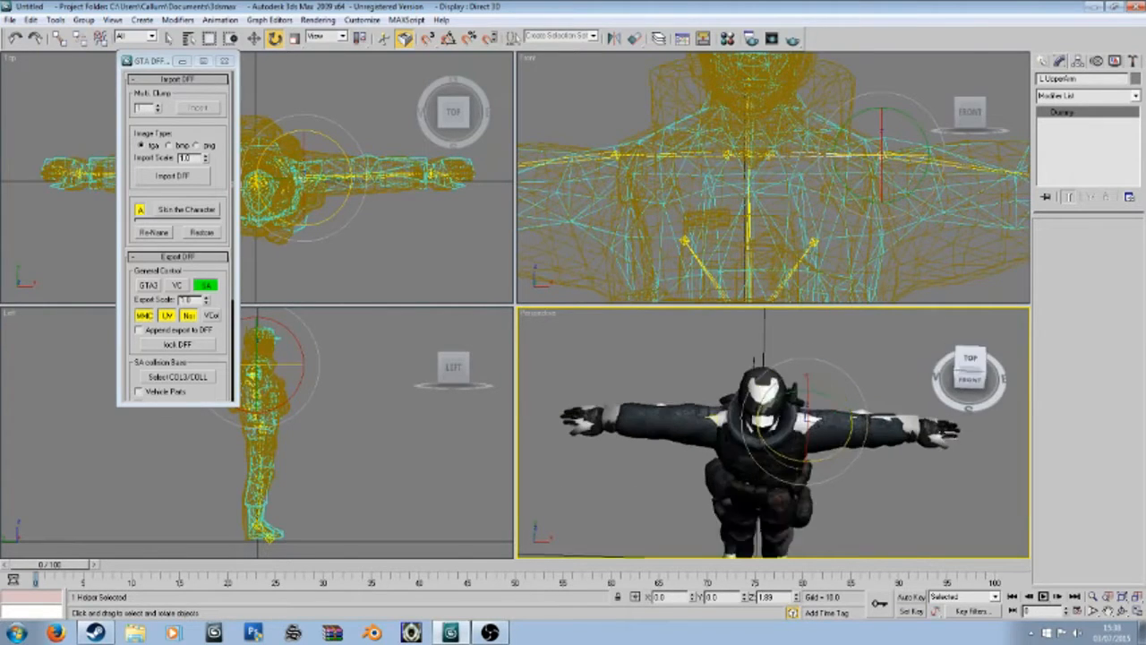
{"action": "left_click", "coordinate": [970, 376]}
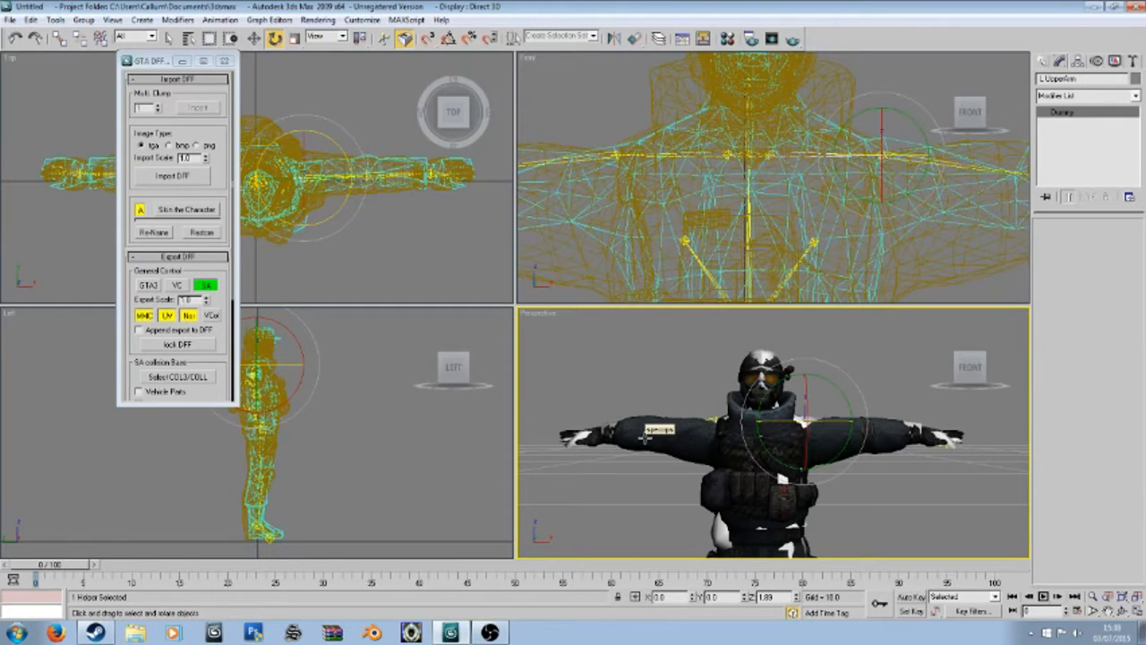
Step: Examine how the posed army character overlaps the specops mesh along the arms, torso and legs
{"action": "middle_click_drag", "start_coordinate": [620, 427], "coordinate": [621, 390]}
{"action": "scroll", "coordinate": [752, 394], "scroll_direction": "down", "scroll_amount": 4}
{"action": "left_click", "coordinate": [859, 461]}
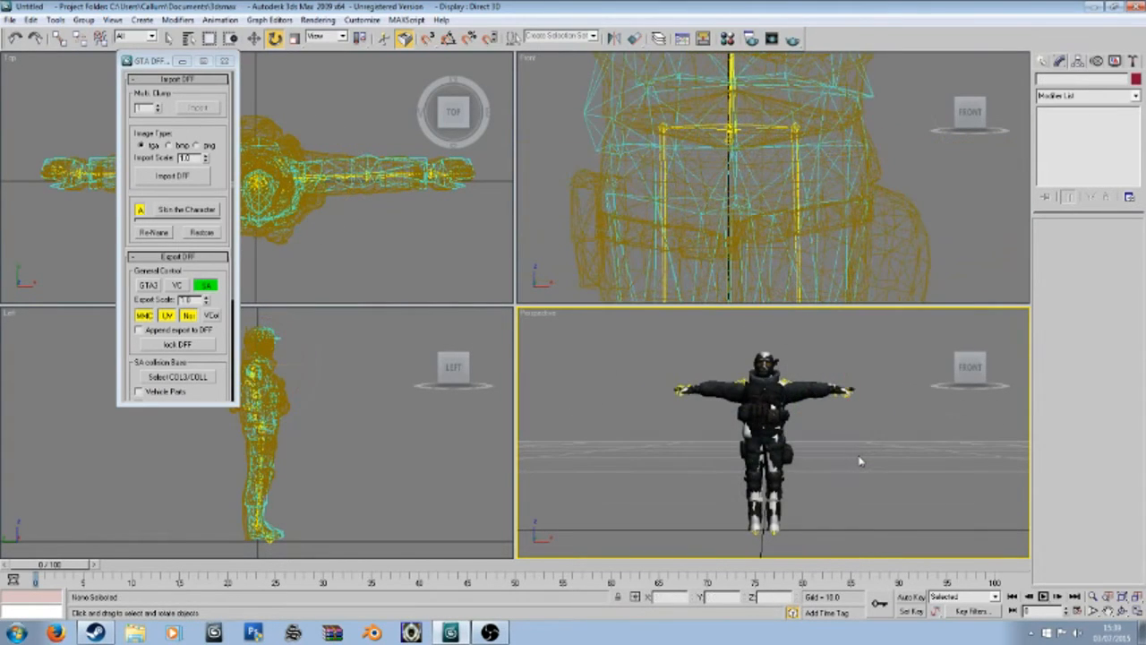
{"action": "scroll", "coordinate": [818, 456], "scroll_direction": "up", "scroll_amount": 5}
{"action": "scroll", "coordinate": [806, 455], "scroll_direction": "down", "scroll_amount": 2}
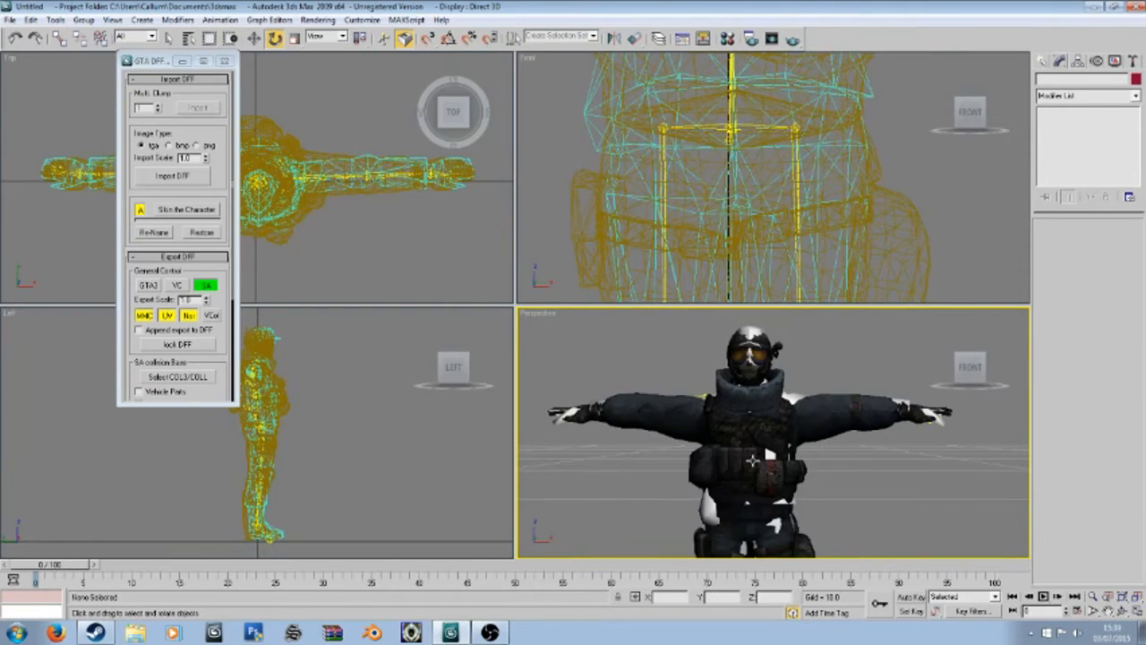
{"action": "middle_click_drag", "start_coordinate": [803, 451], "coordinate": [821, 322]}
{"action": "scroll", "coordinate": [827, 407], "scroll_direction": "down", "scroll_amount": 2}
{"action": "mouse_move", "coordinate": [970, 373]}
{"action": "left_mouse_down"}
{"action": "mouse_move", "coordinate": [904, 373]}
{"action": "mouse_move", "coordinate": [963, 369]}
{"action": "left_mouse_up"}
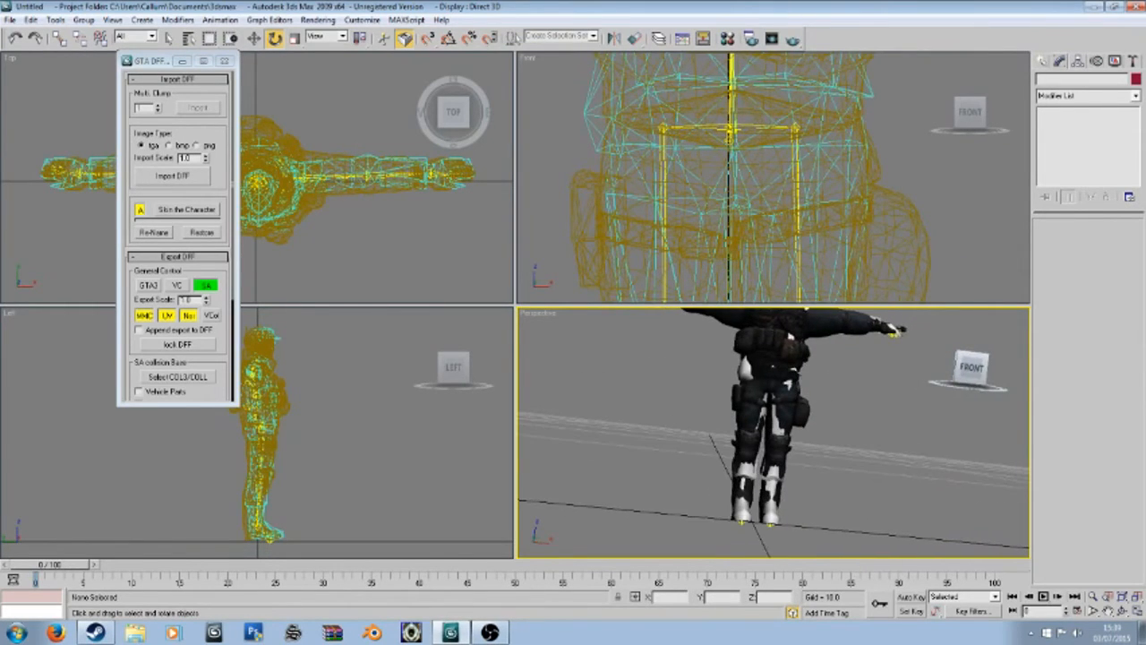
{"action": "left_click", "coordinate": [967, 367]}
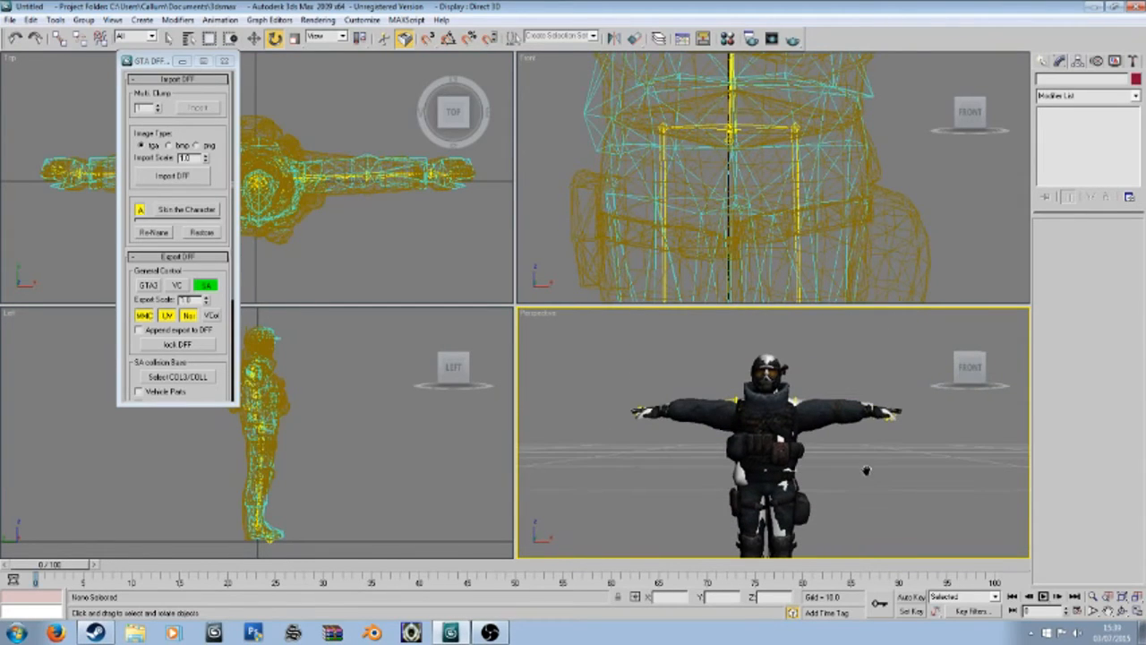
{"action": "scroll", "coordinate": [816, 430], "scroll_direction": "up", "scroll_amount": 2}
Step: Hide the specops mesh so that only the posed army character is shown
{"action": "left_click", "coordinate": [816, 426]}
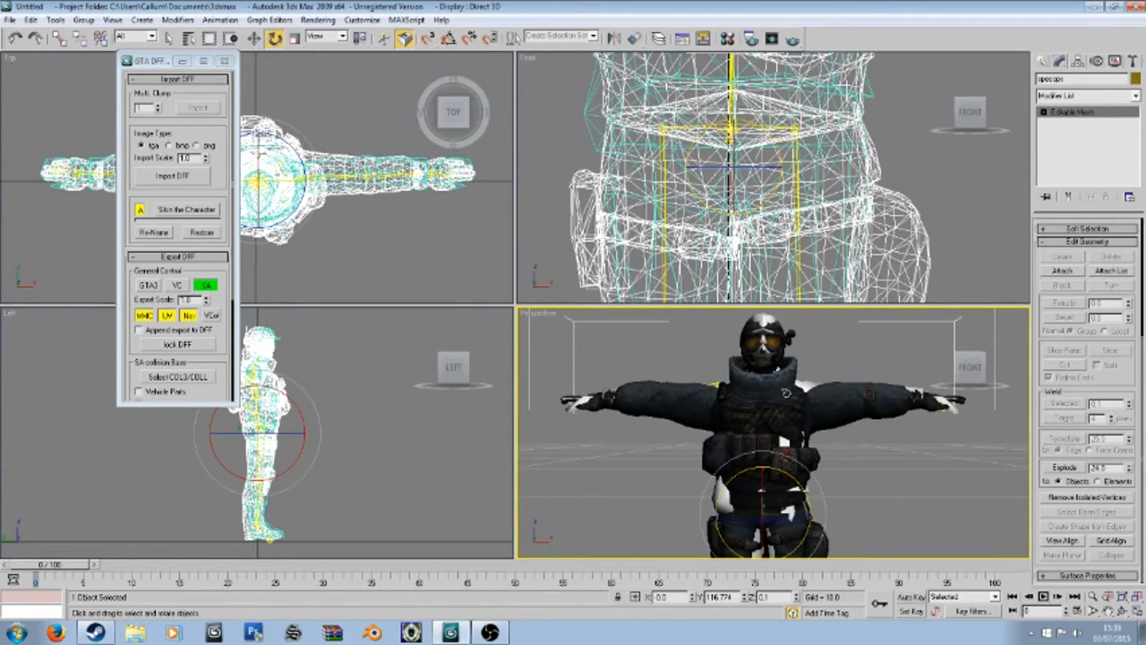
{"action": "right_click", "coordinate": [786, 394]}
{"action": "left_click", "coordinate": [813, 358]}
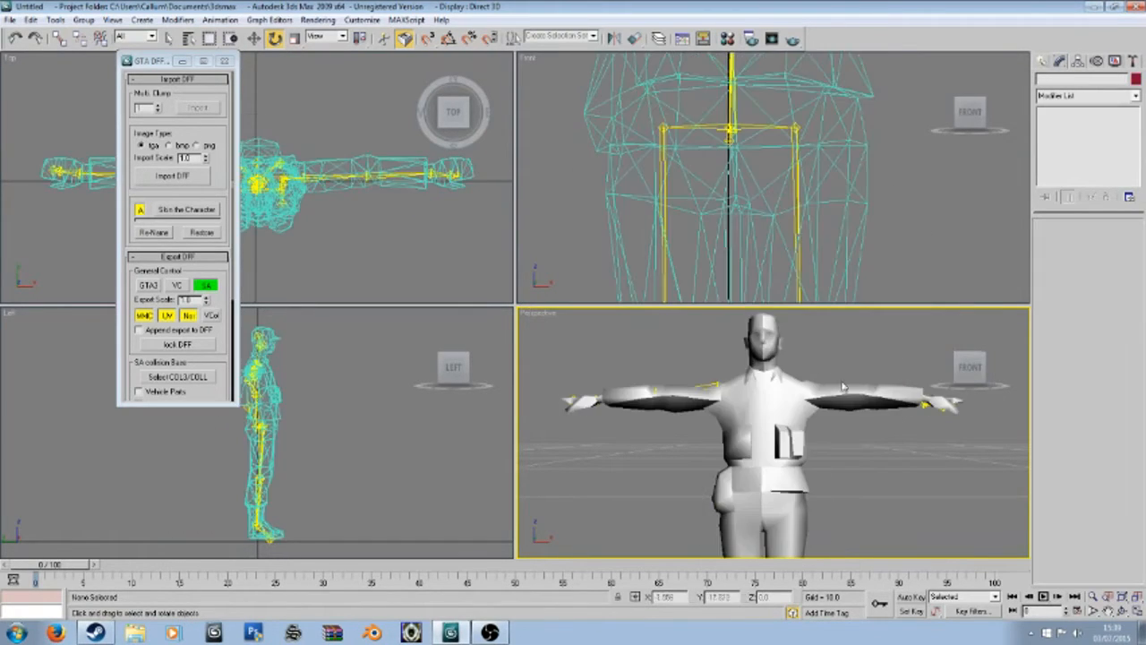
Step: Start a Bones/Skin Export of the army character's Skin_Mesh to the Desktop, and cancel the save dialog
{"action": "left_click", "coordinate": [772, 409]}
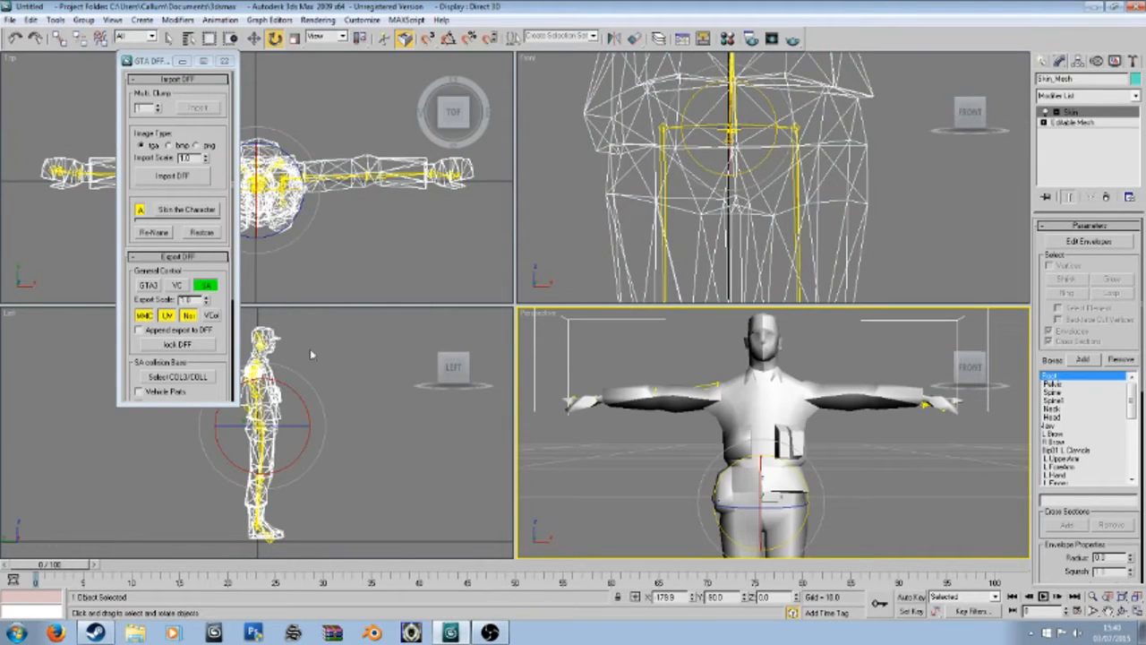
{"action": "left_click", "coordinate": [597, 443]}
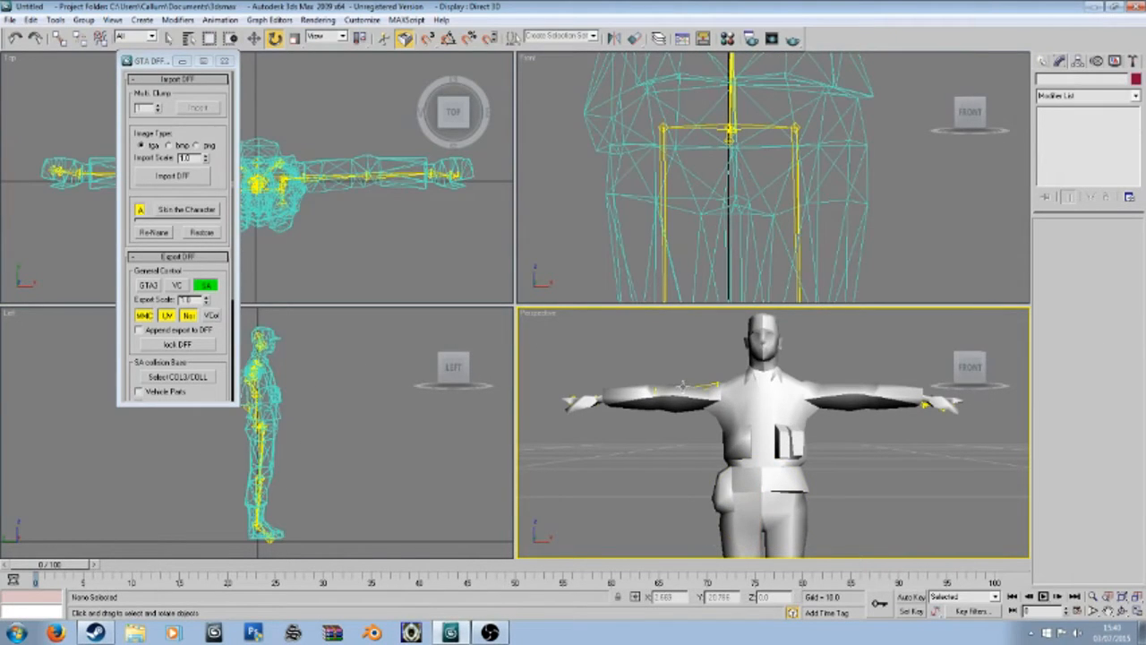
{"action": "left_click", "coordinate": [758, 405]}
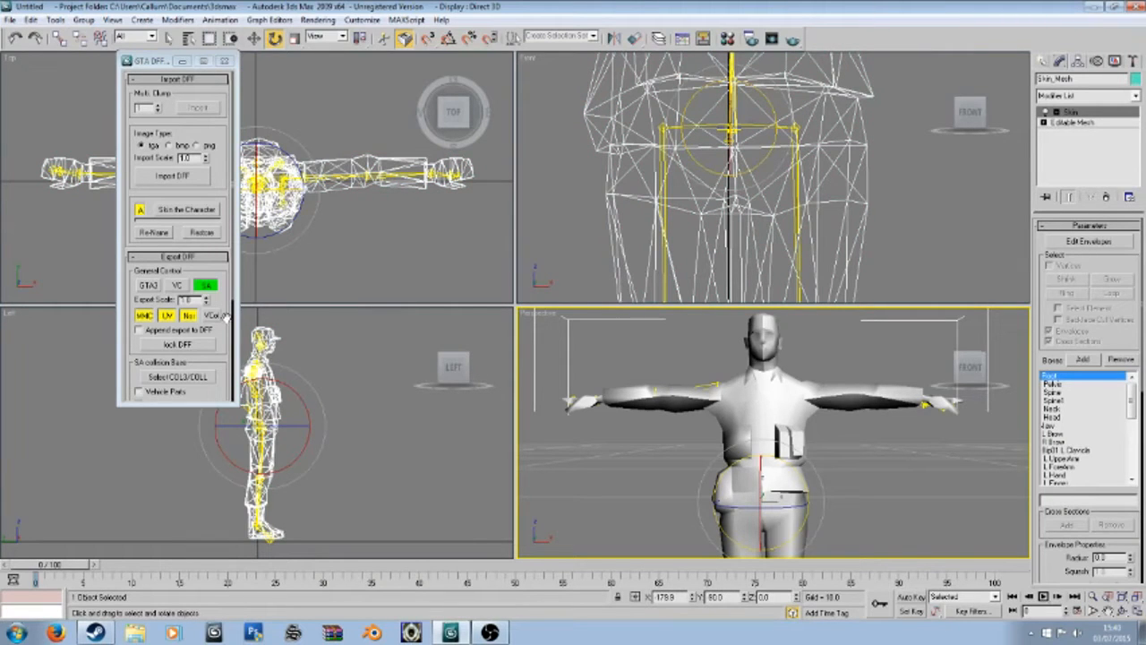
{"action": "left_click_drag", "start_coordinate": [232, 253], "coordinate": [215, 405]}
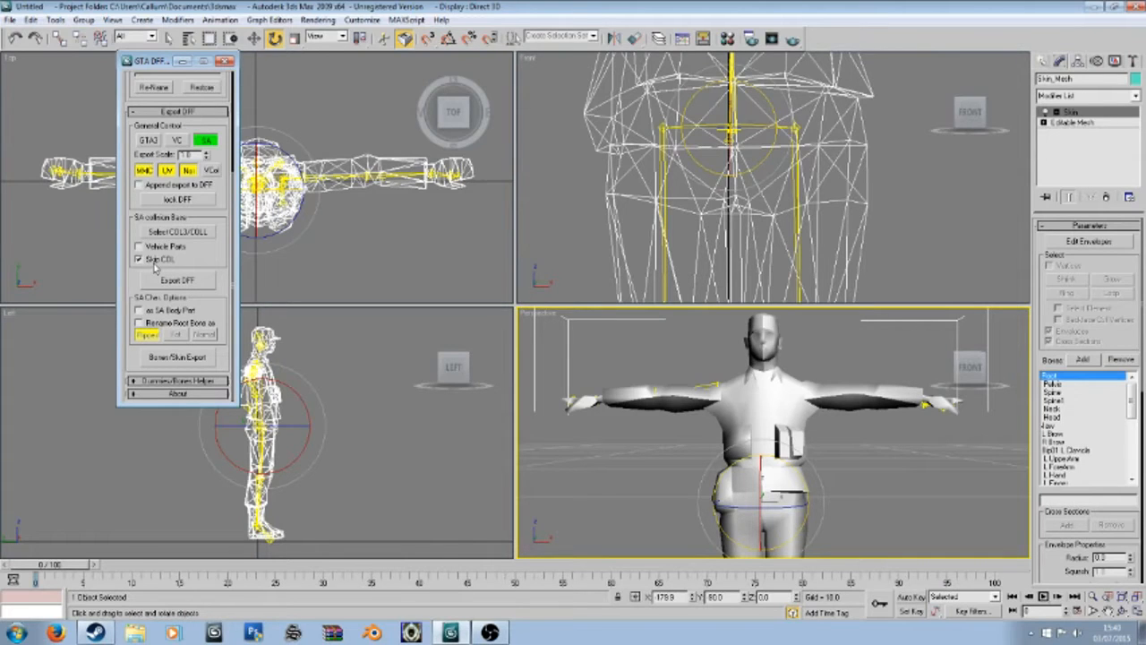
{"action": "left_click", "coordinate": [182, 360]}
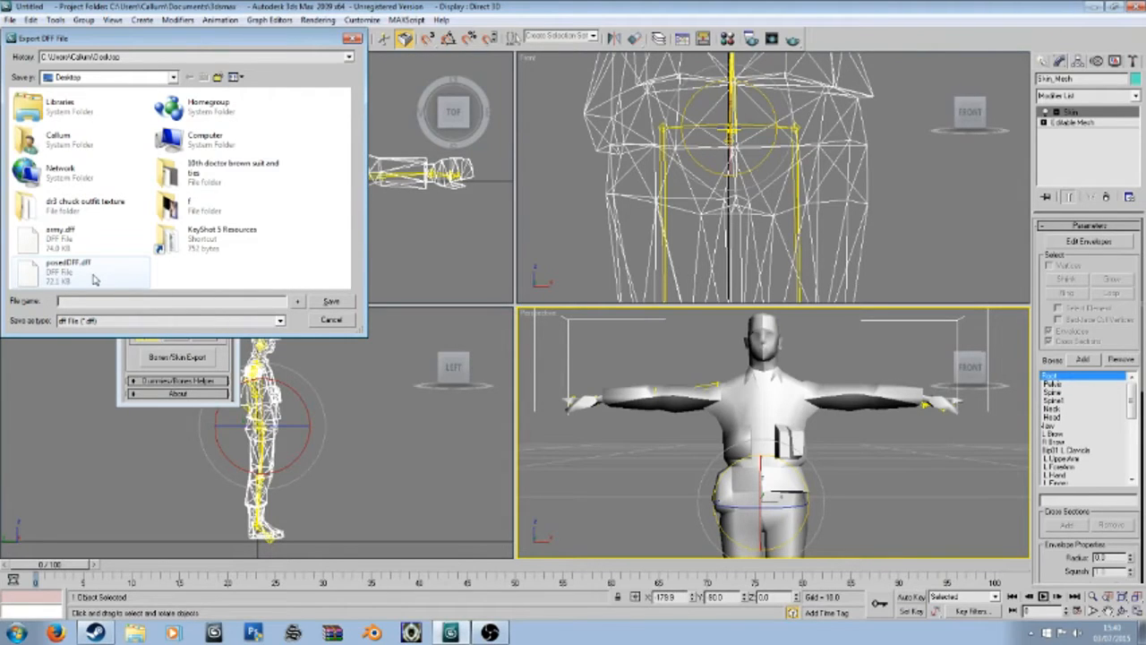
{"action": "left_click", "coordinate": [352, 38]}
{"action": "left_click", "coordinate": [633, 356]}
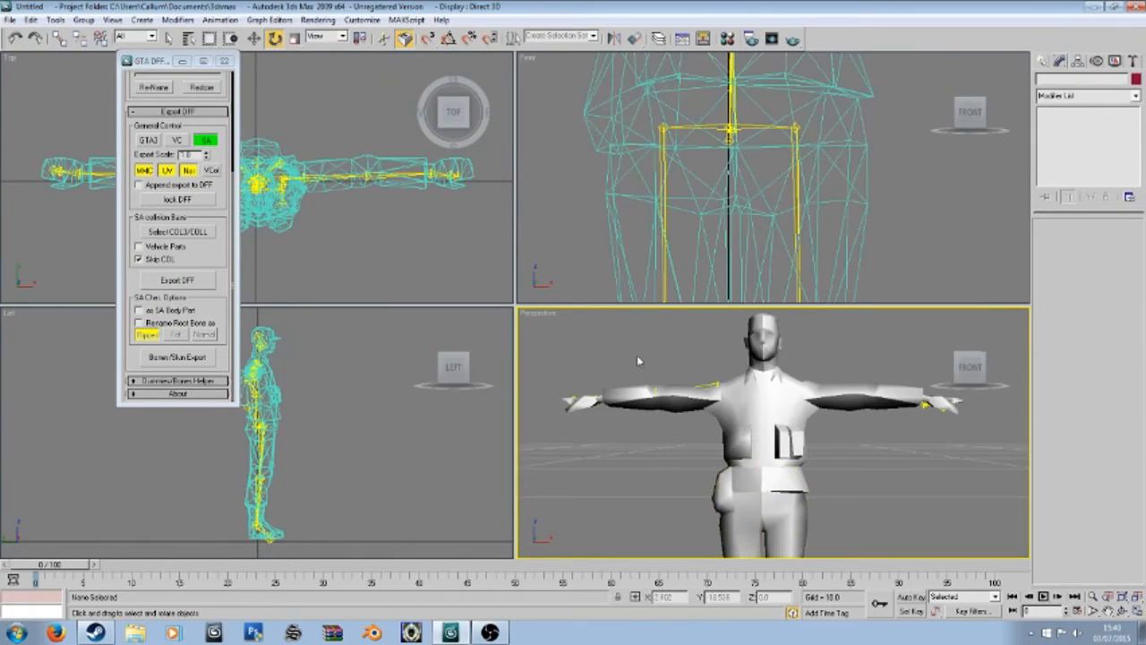
Step: Delete the whole posed army character with its bones, and unhide the specops mesh
{"action": "scroll", "coordinate": [627, 354], "scroll_direction": "down", "scroll_amount": 3}
{"action": "scroll", "coordinate": [624, 386], "scroll_direction": "up", "scroll_amount": 2}
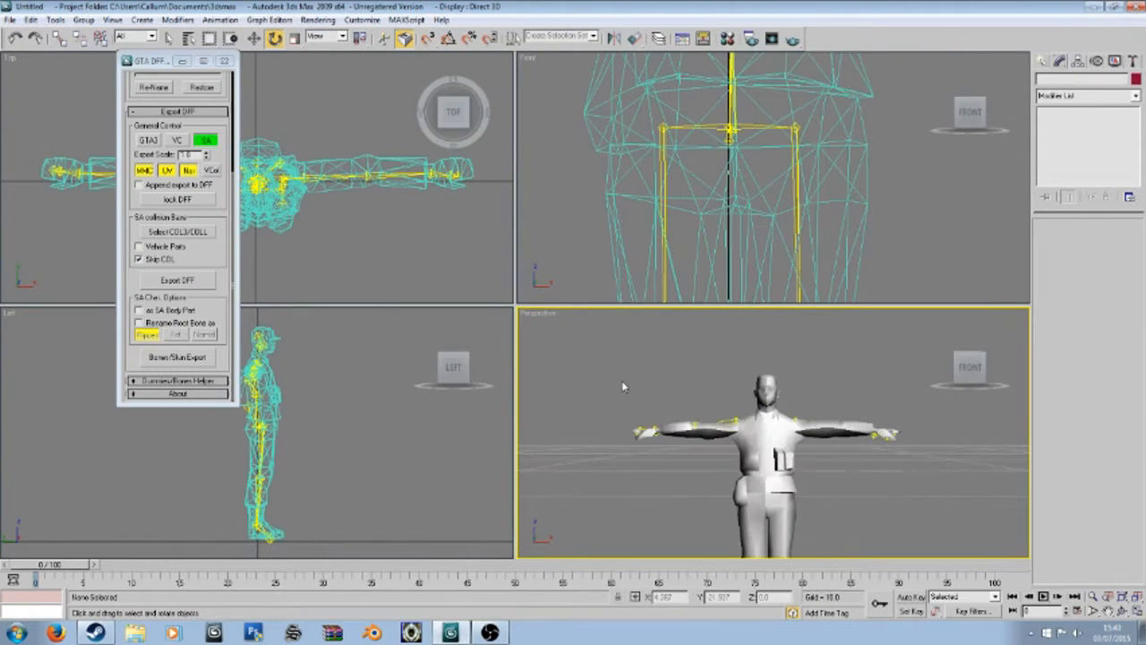
{"action": "key", "text": "ctrl+a"}
{"action": "key", "text": "Delete"}
{"action": "right_click", "coordinate": [708, 418]}
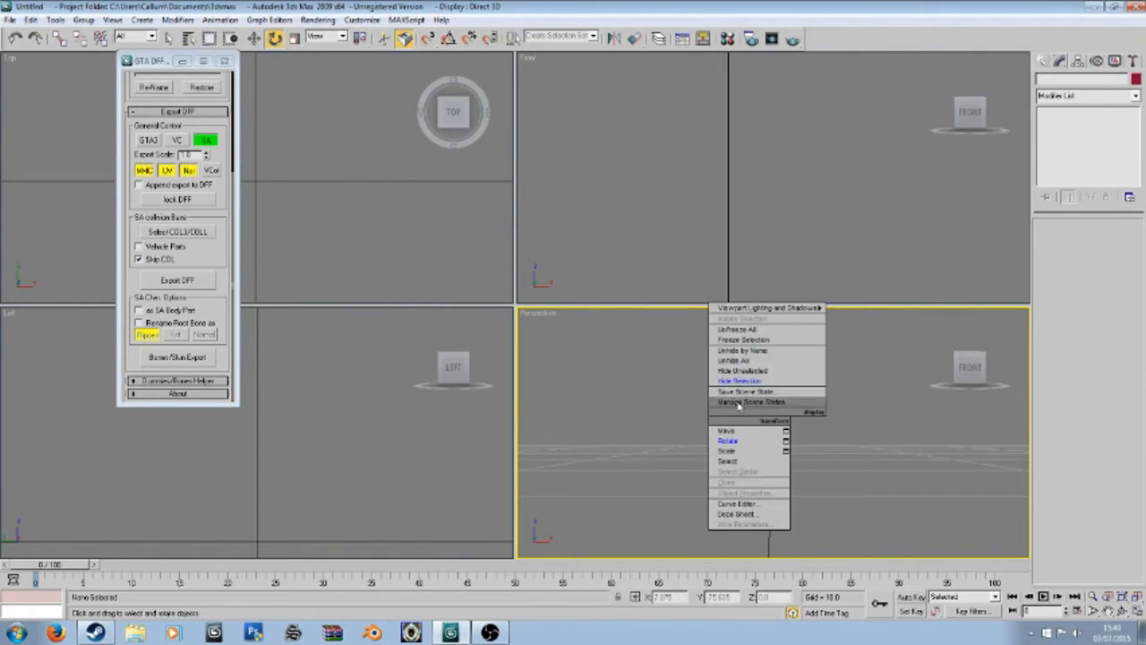
{"action": "left_click", "coordinate": [747, 362]}
{"action": "scroll", "coordinate": [721, 365], "scroll_direction": "up", "scroll_amount": 3}
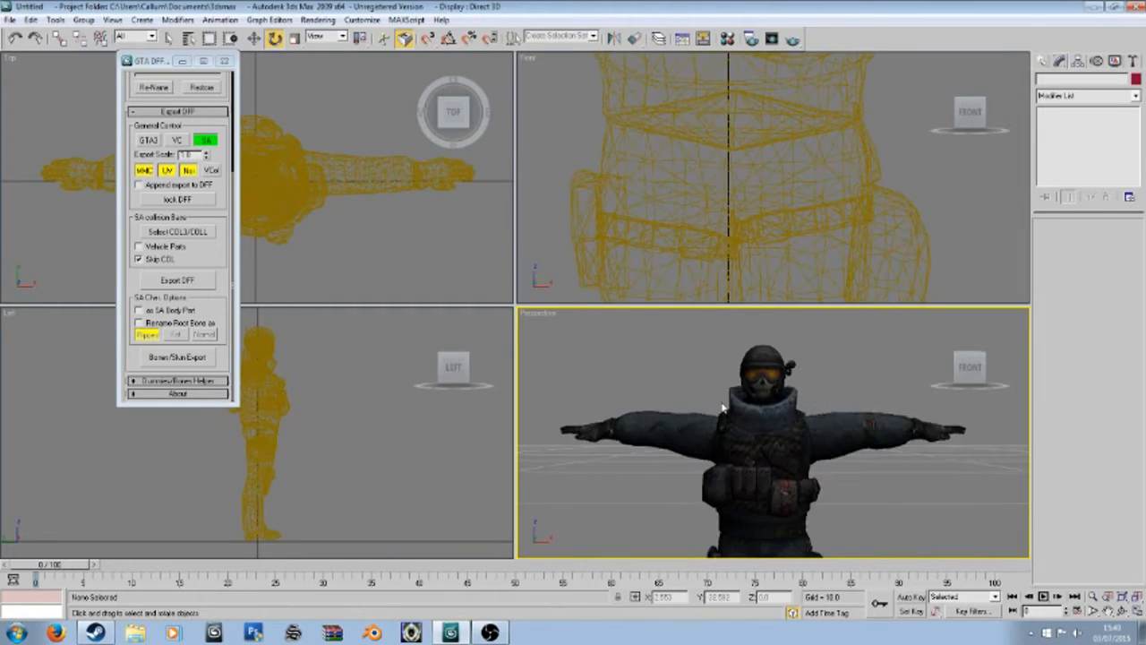
{"action": "scroll", "coordinate": [720, 365], "scroll_direction": "up", "scroll_amount": 2}
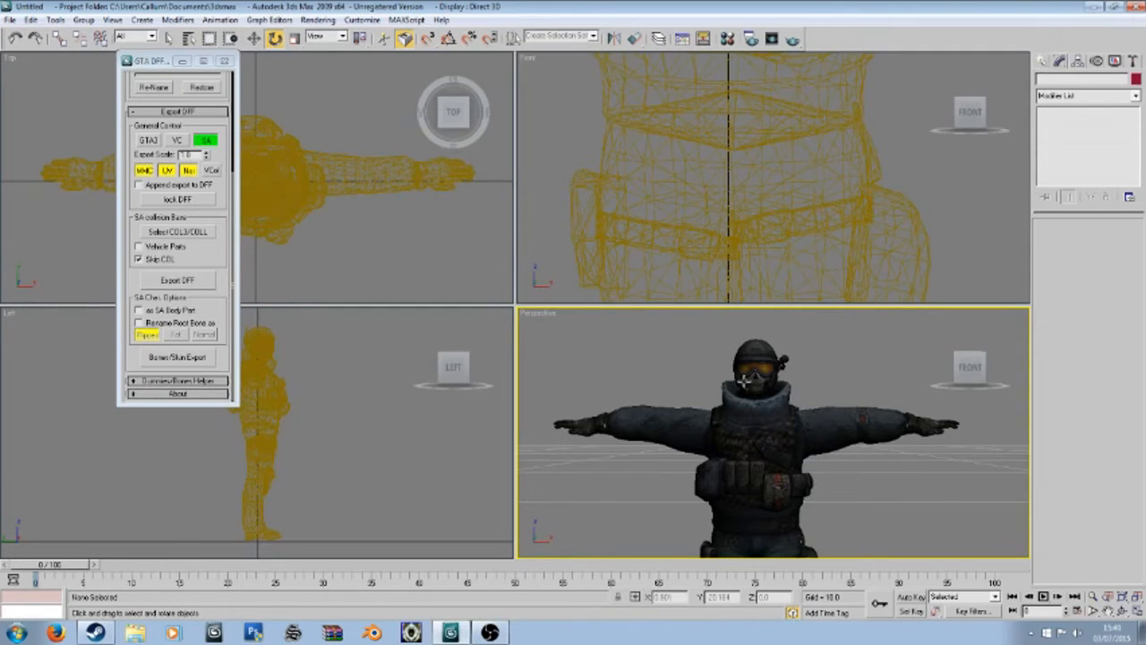
Step: Auto-smooth all elements of the specops mesh with a 45.0 threshold, and exit element editing
{"action": "left_click", "coordinate": [736, 411]}
{"action": "left_click", "coordinate": [1043, 112]}
{"action": "left_click", "coordinate": [1070, 163]}
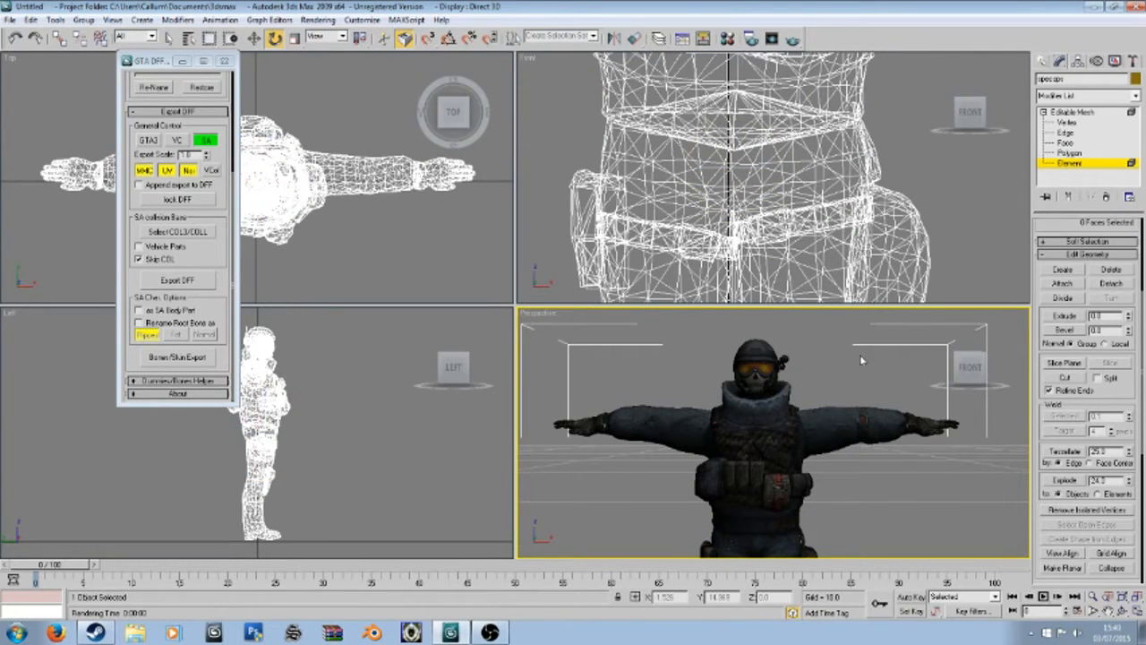
{"action": "middle_click_drag", "start_coordinate": [859, 354], "coordinate": [856, 326]}
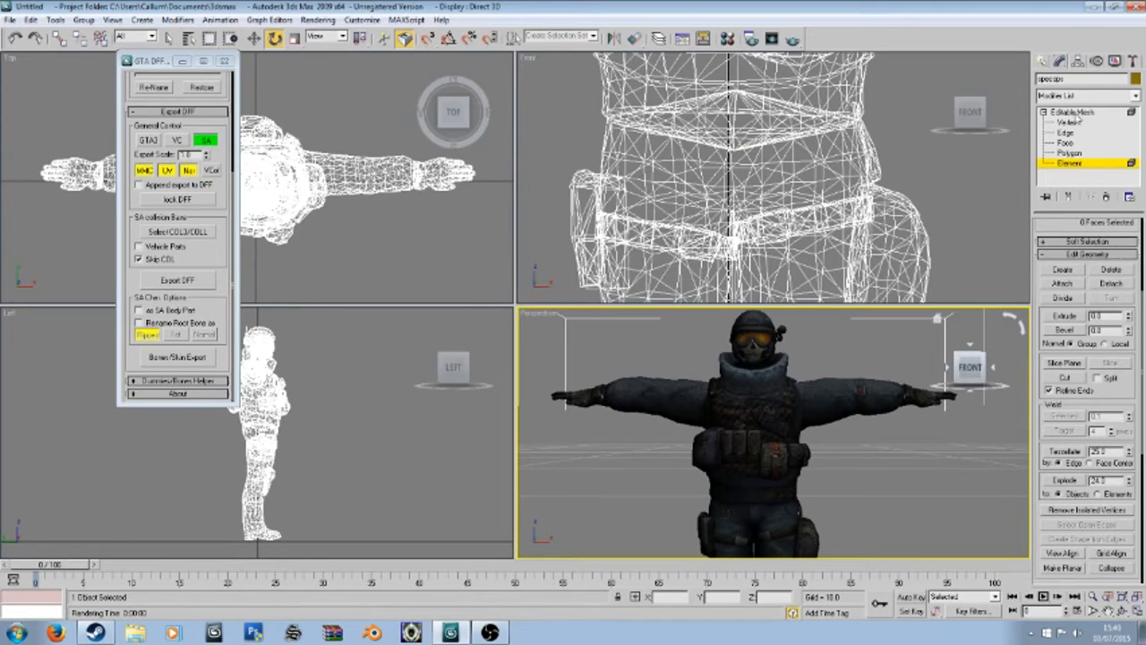
{"action": "left_click", "coordinate": [811, 400]}
{"action": "left_click_drag", "start_coordinate": [1141, 399], "coordinate": [1130, 556]}
{"action": "left_click", "coordinate": [1063, 508]}
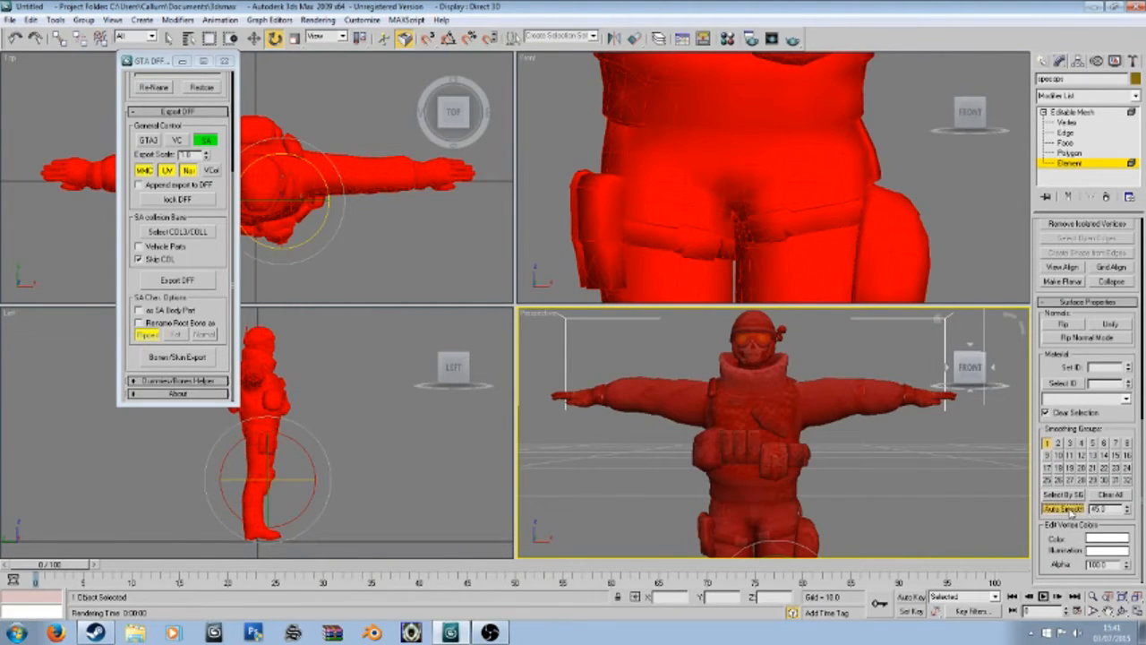
{"action": "left_click", "coordinate": [850, 456]}
{"action": "scroll", "coordinate": [851, 456], "scroll_direction": "up", "scroll_amount": 3}
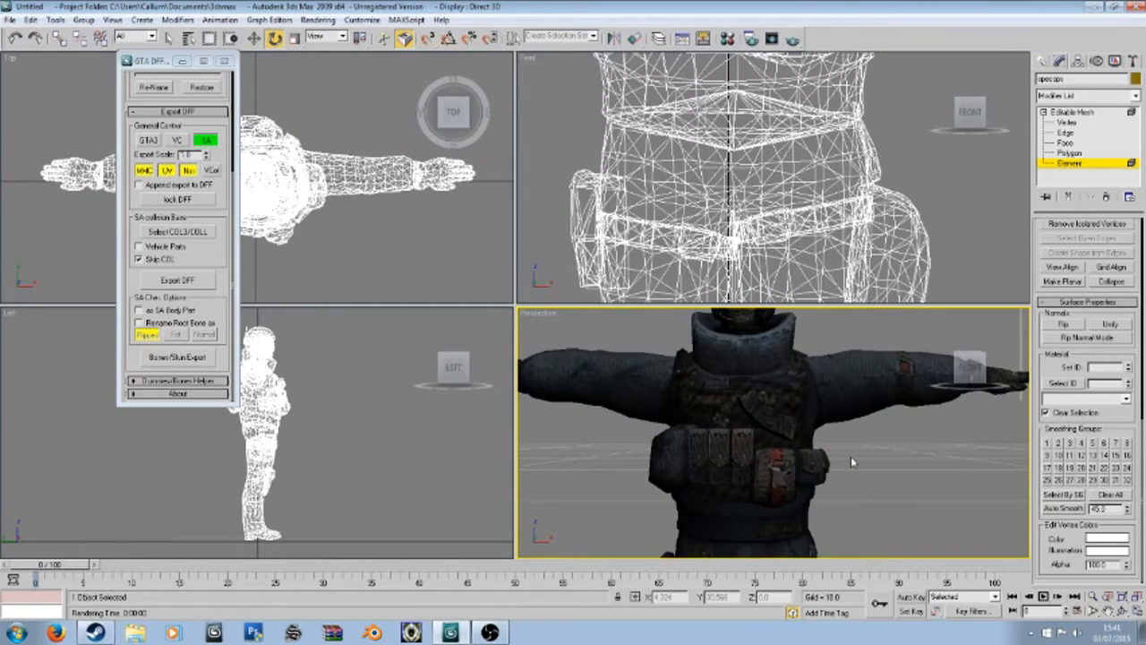
{"action": "scroll", "coordinate": [869, 431], "scroll_direction": "down", "scroll_amount": 2}
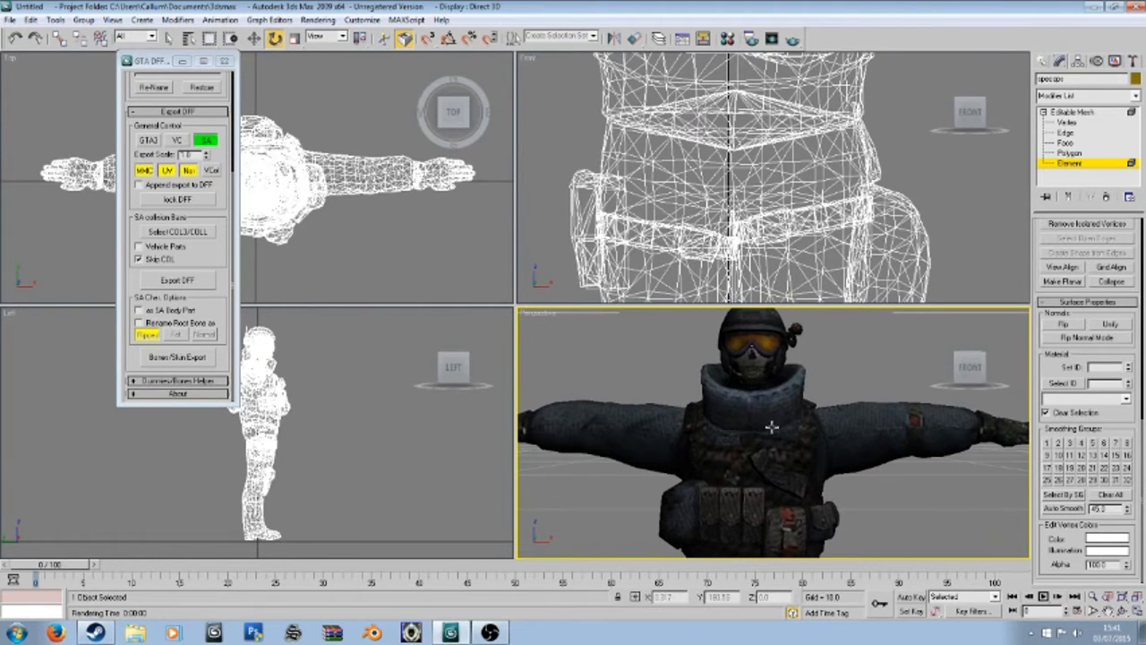
{"action": "left_click", "coordinate": [1067, 163]}
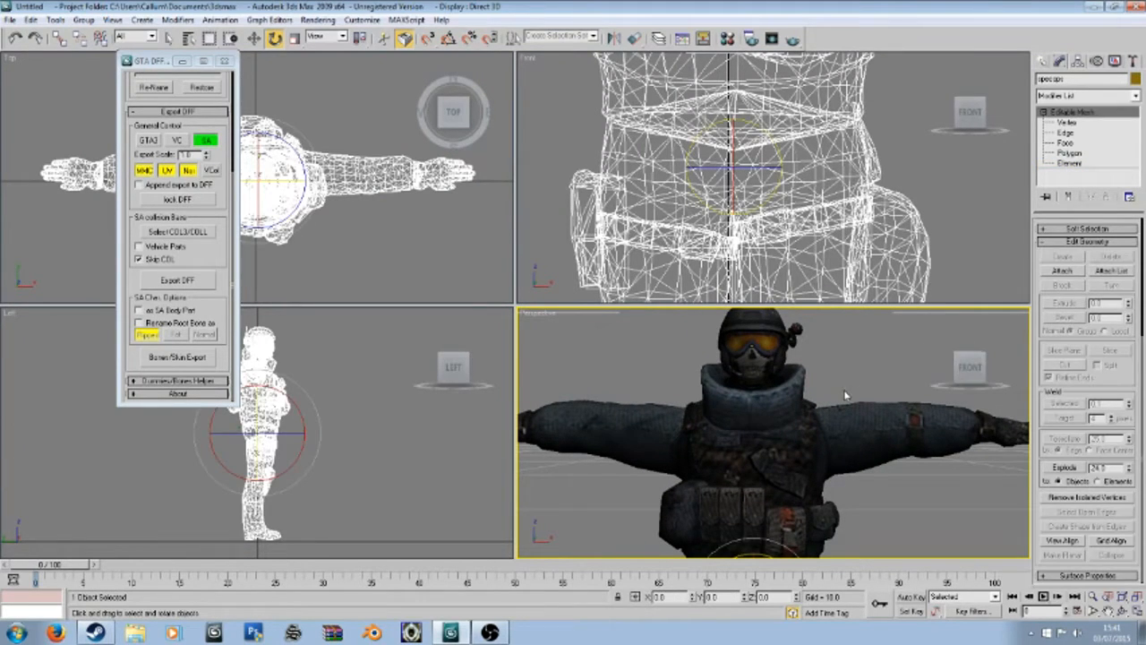
{"action": "left_click", "coordinate": [832, 365]}
Step: Export the specops mesh as a 3D Studio 3DS file named specops in the dr3 dlc spec ops 1 folder, preserving texture coordinates
{"action": "scroll", "coordinate": [832, 366], "scroll_direction": "down", "scroll_amount": 5}
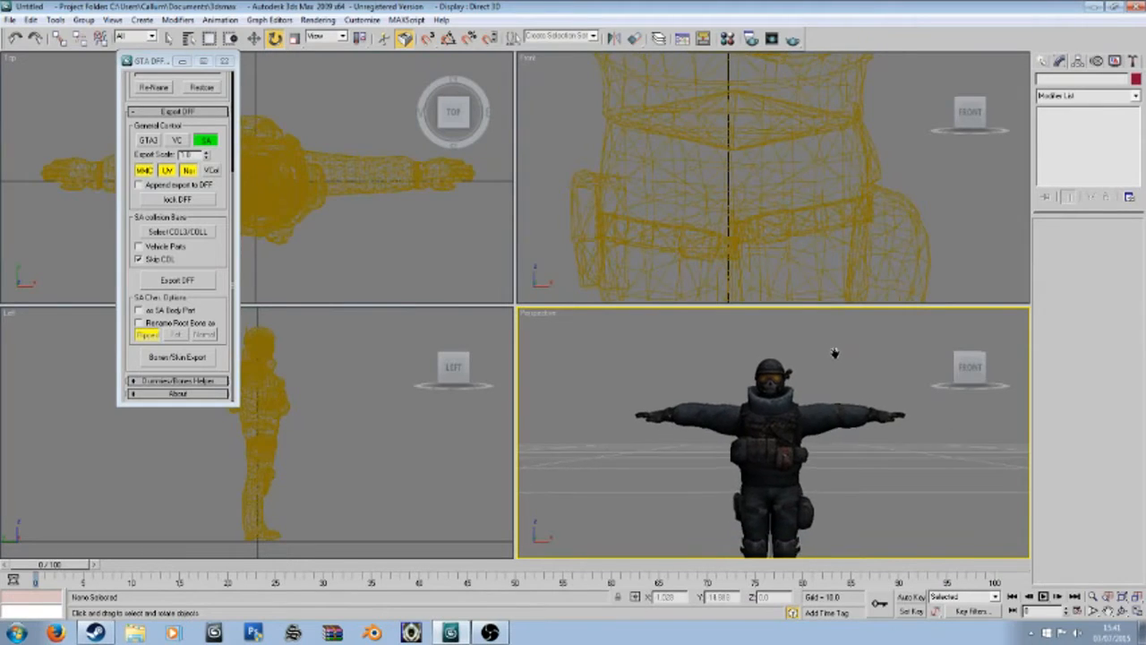
{"action": "scroll", "coordinate": [822, 358], "scroll_direction": "down", "scroll_amount": 4}
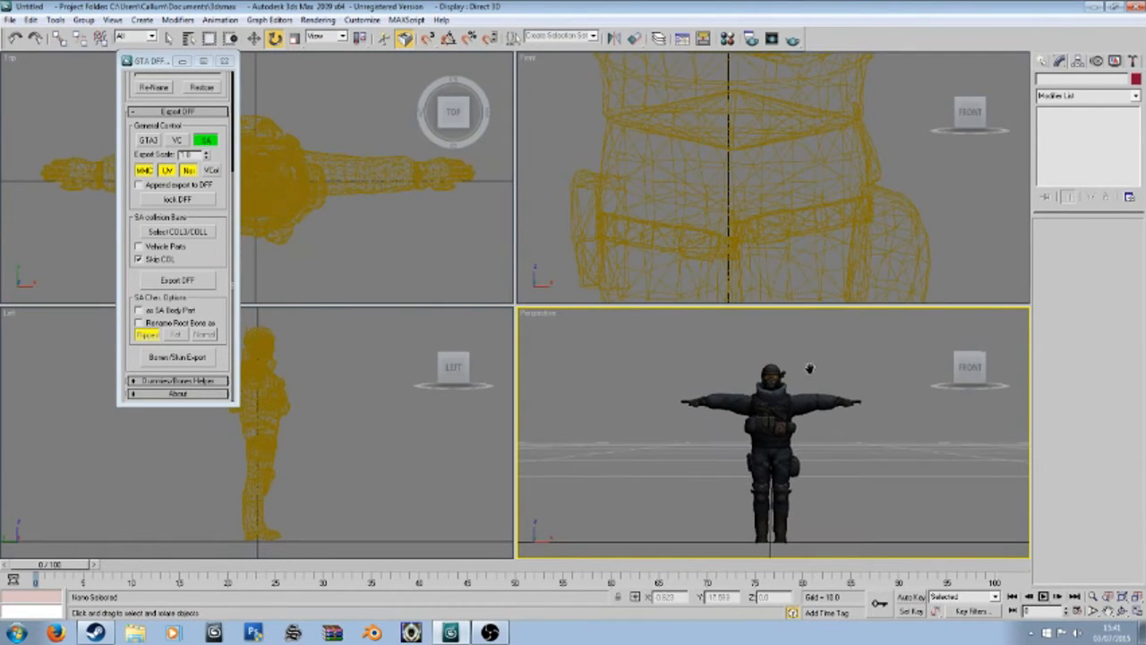
{"action": "scroll", "coordinate": [815, 383], "scroll_direction": "up", "scroll_amount": 2}
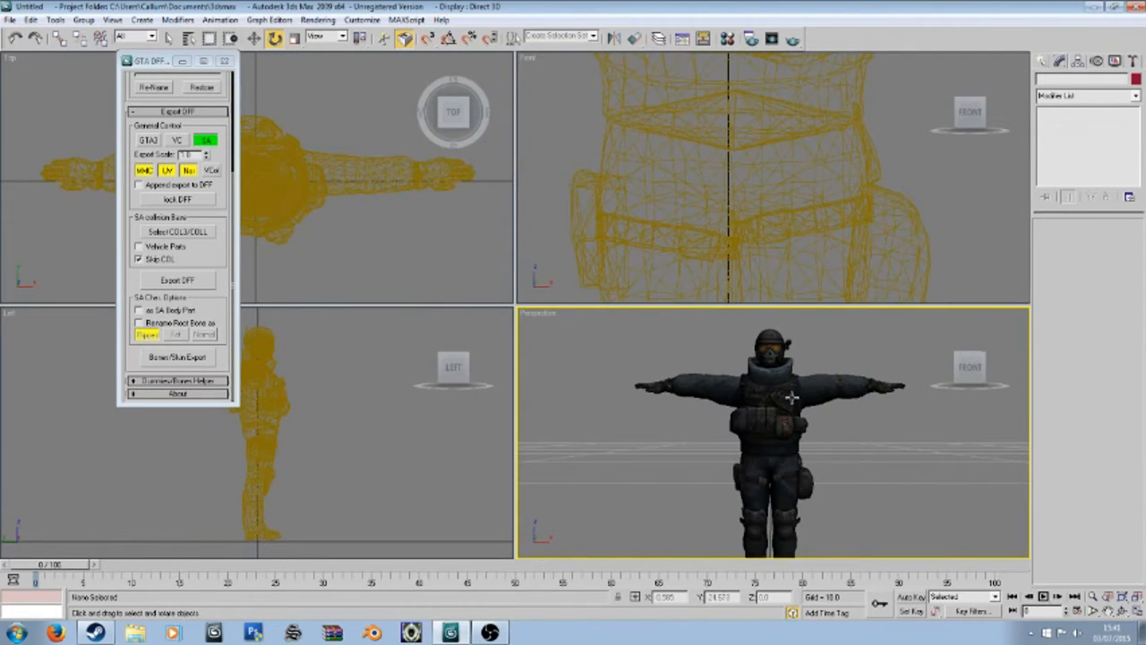
{"action": "left_click", "coordinate": [788, 399]}
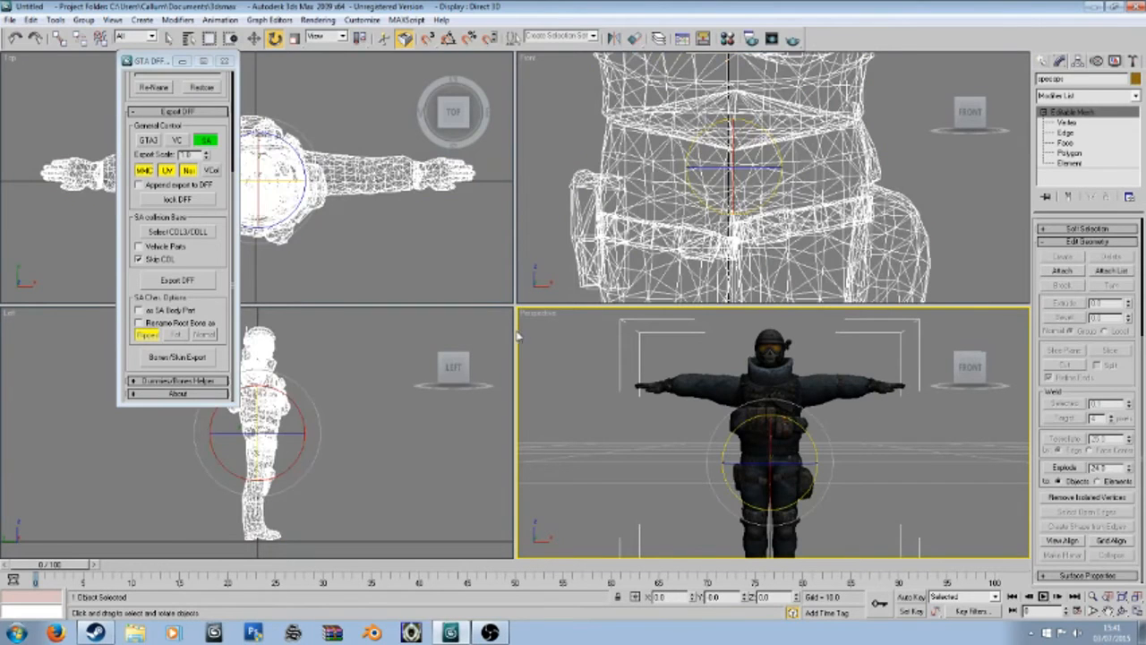
{"action": "left_click", "coordinate": [10, 19]}
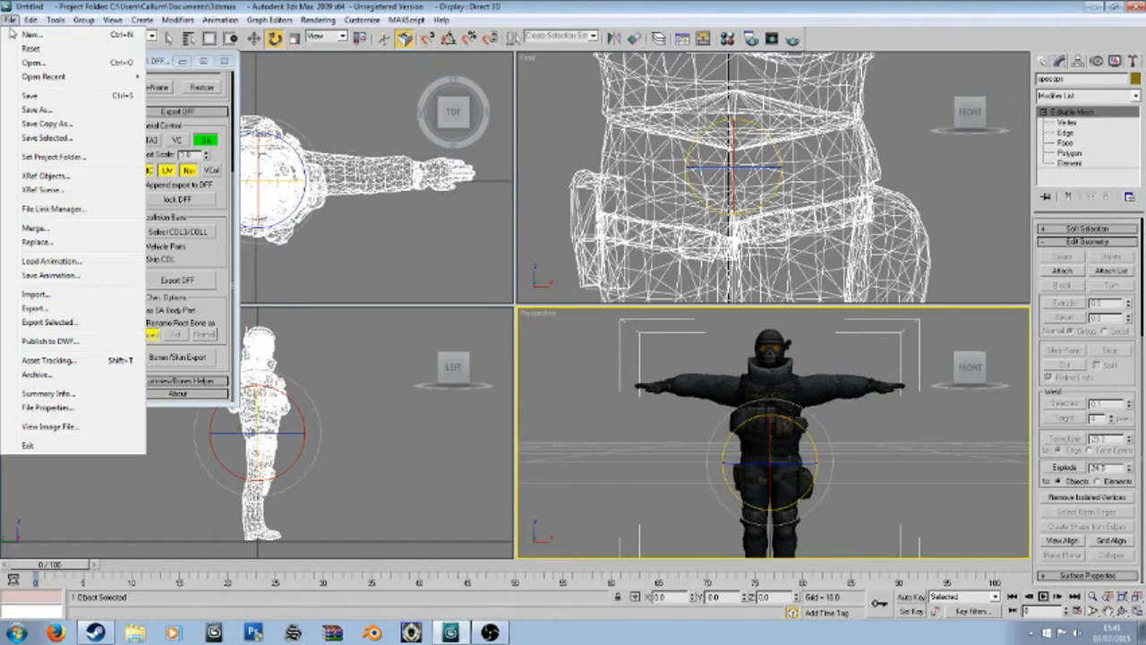
{"action": "left_click", "coordinate": [44, 310]}
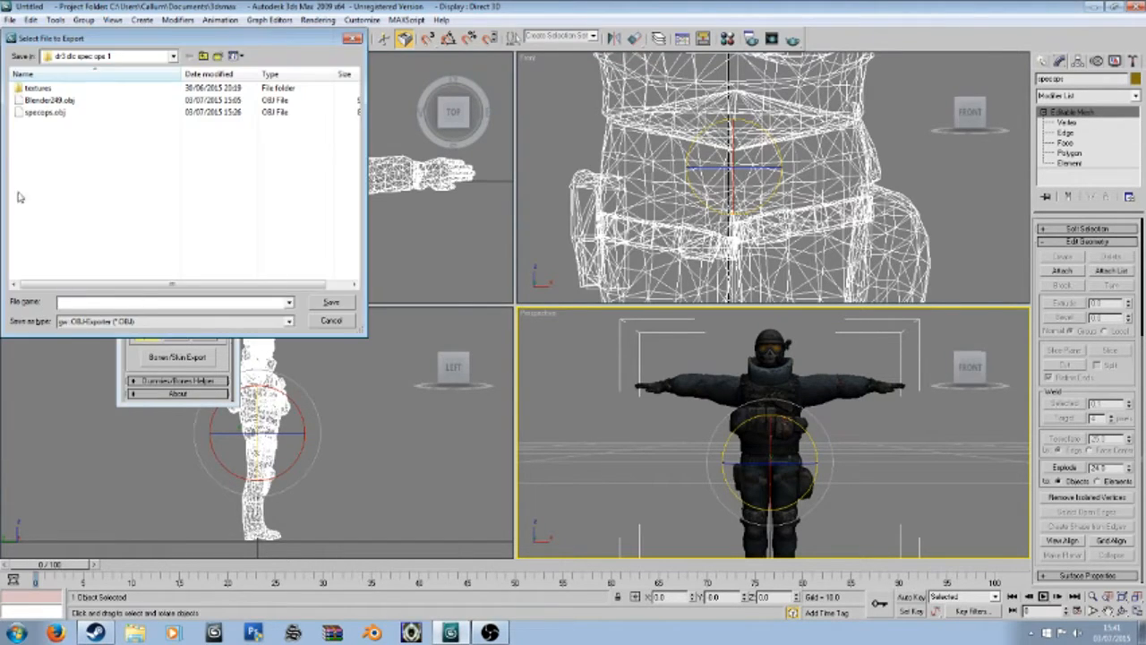
{"action": "left_click", "coordinate": [133, 323]}
{"action": "left_click", "coordinate": [96, 341]}
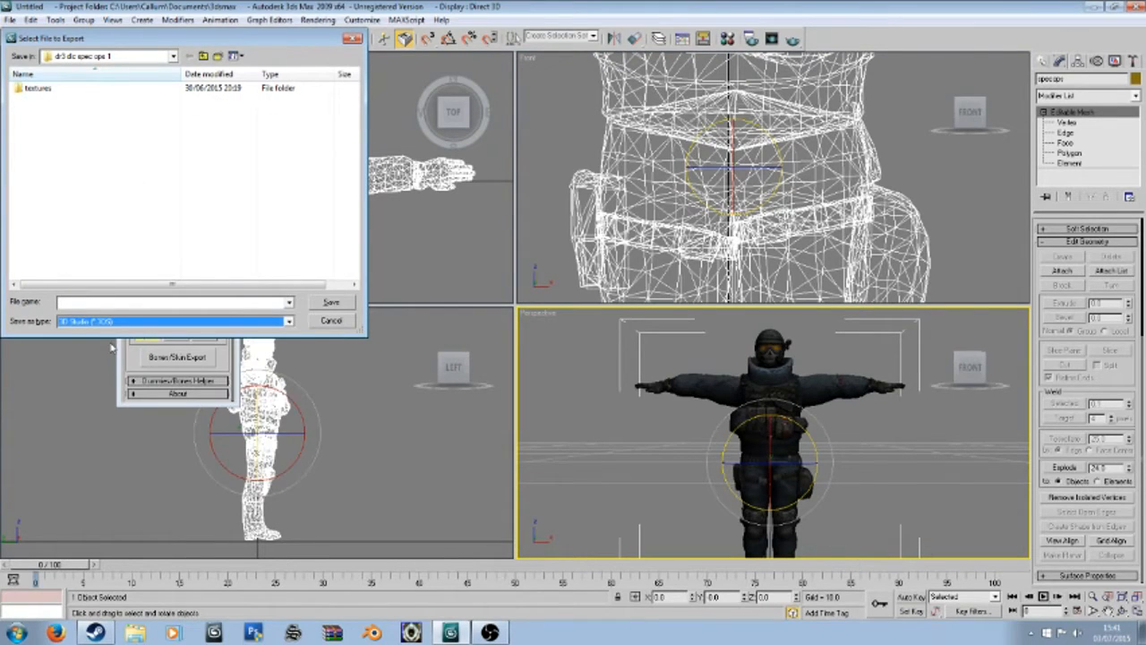
{"action": "left_click", "coordinate": [116, 303]}
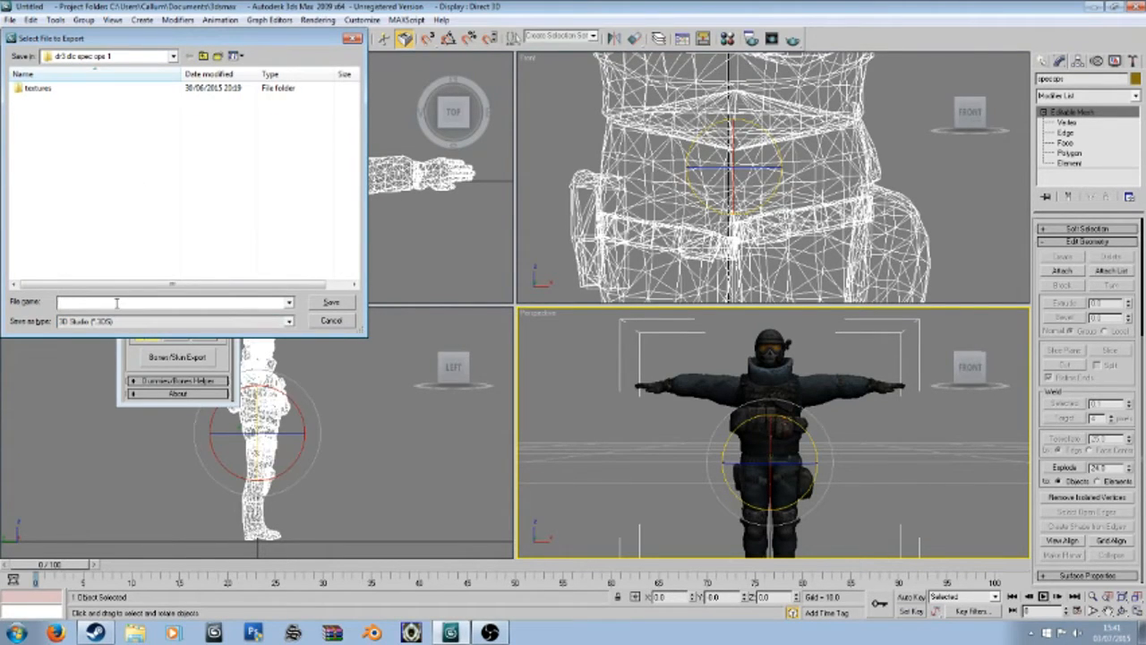
{"action": "type", "text": "specops"}
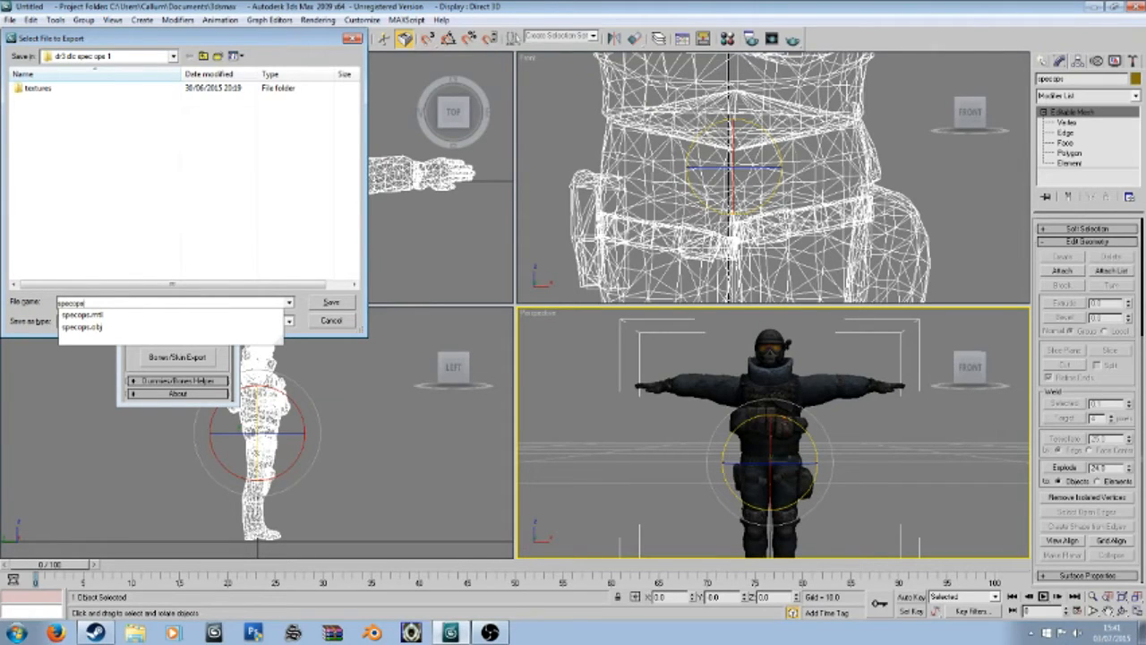
{"action": "left_click", "coordinate": [156, 240]}
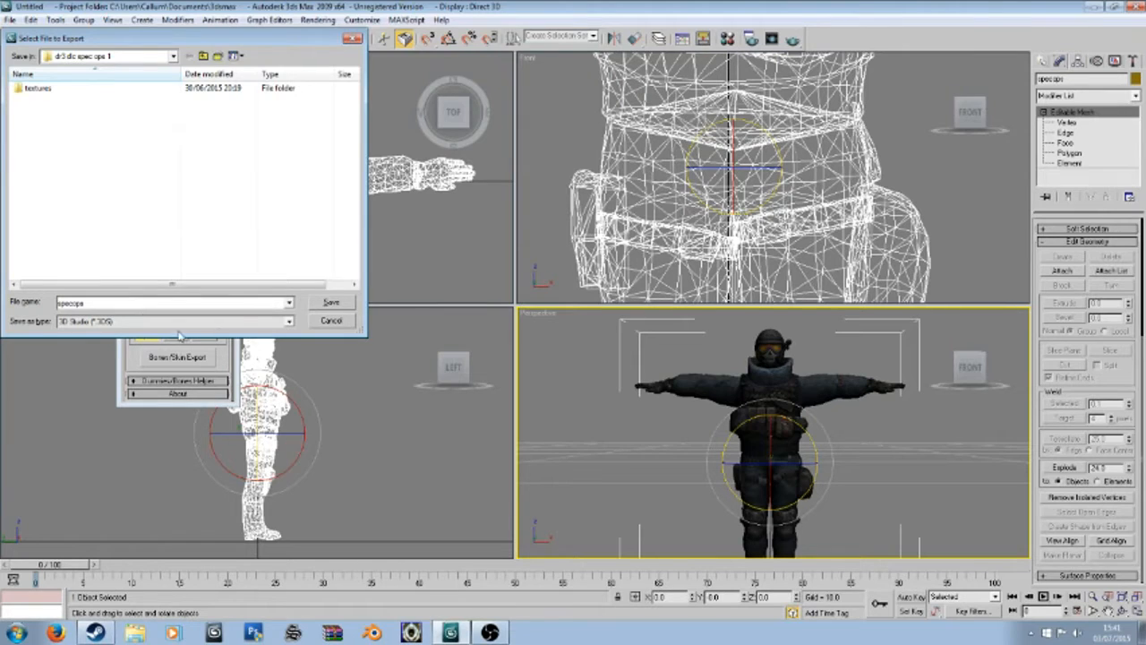
{"action": "left_click", "coordinate": [331, 303]}
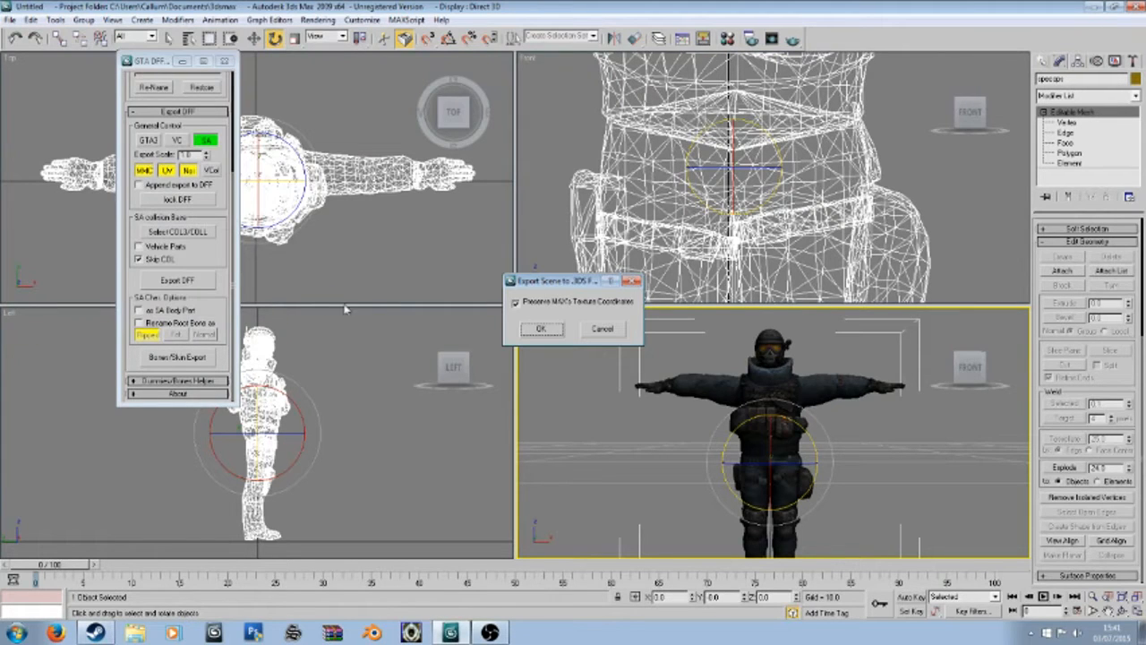
{"action": "left_click", "coordinate": [540, 330]}
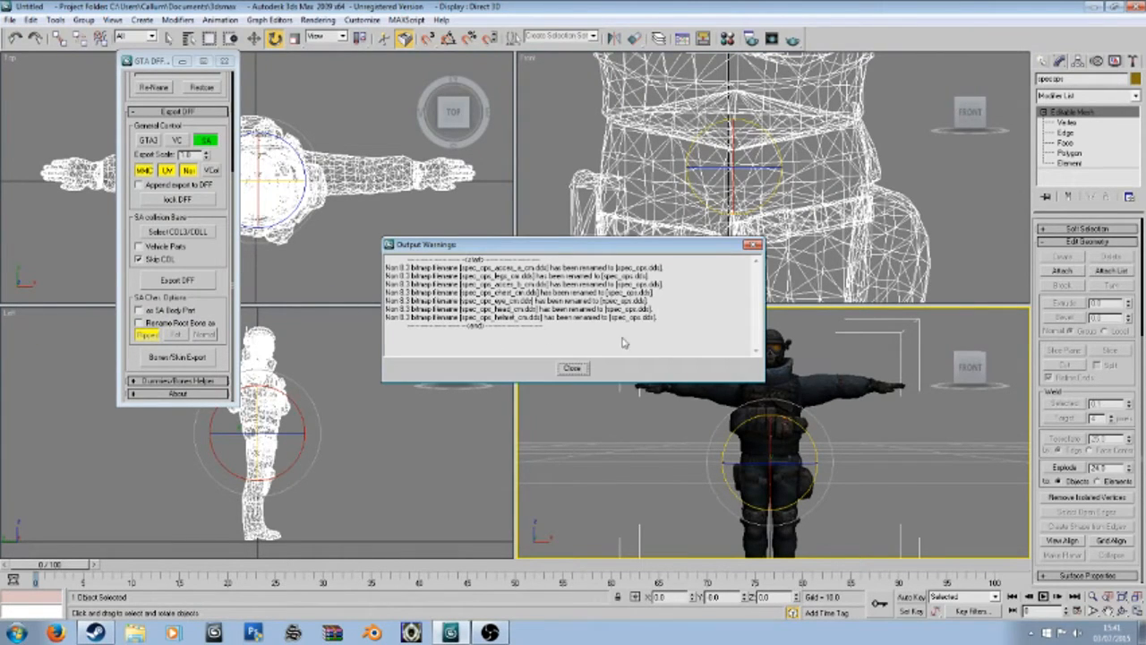
{"action": "left_click", "coordinate": [573, 369]}
Step: Delete the specops mesh from the scene
{"action": "left_click", "coordinate": [601, 406]}
{"action": "key", "text": "ctrl+a"}
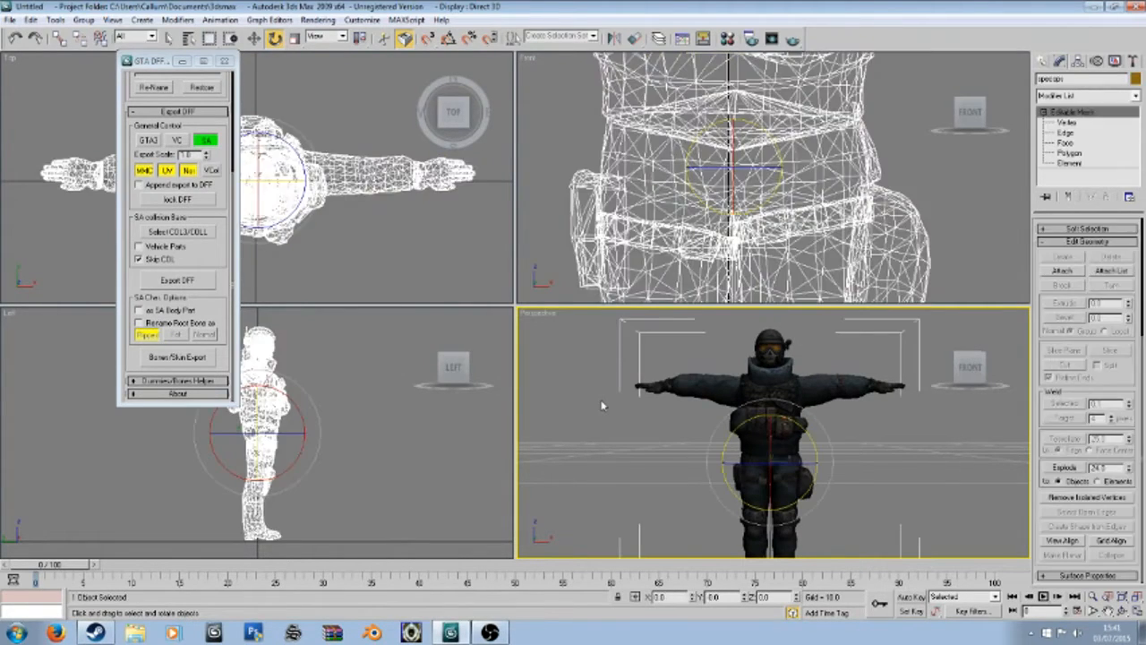
{"action": "key", "text": "Delete"}
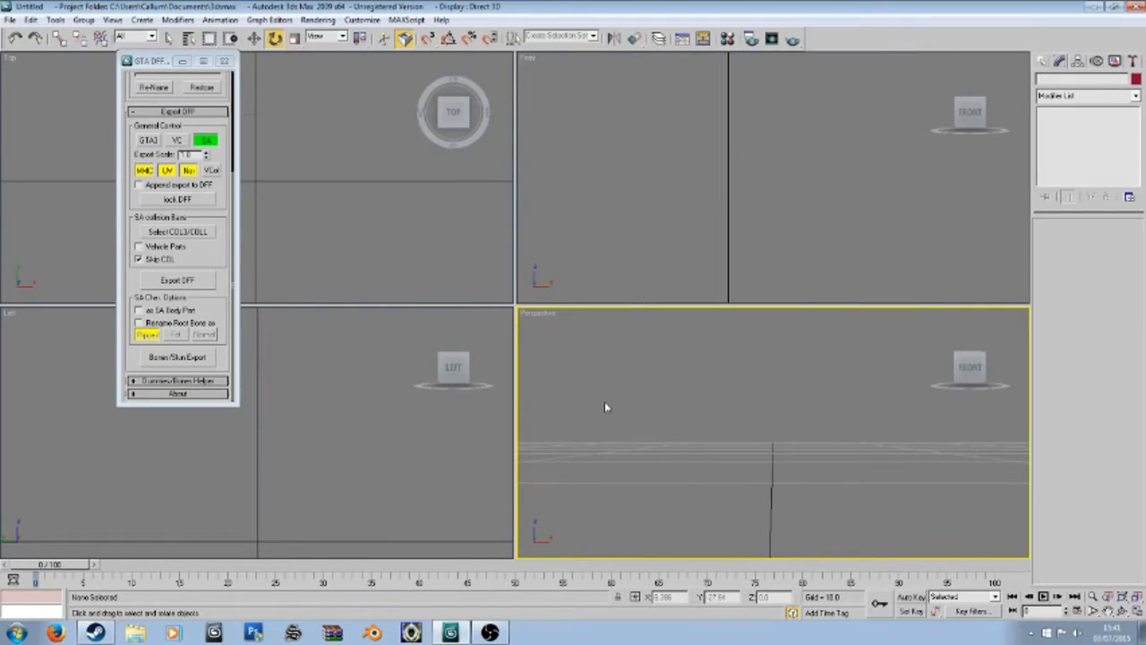
Step: Import specops.3DS with unit conversion, completely replacing the current scene without saving it
{"action": "left_click", "coordinate": [11, 20]}
{"action": "left_click", "coordinate": [32, 296]}
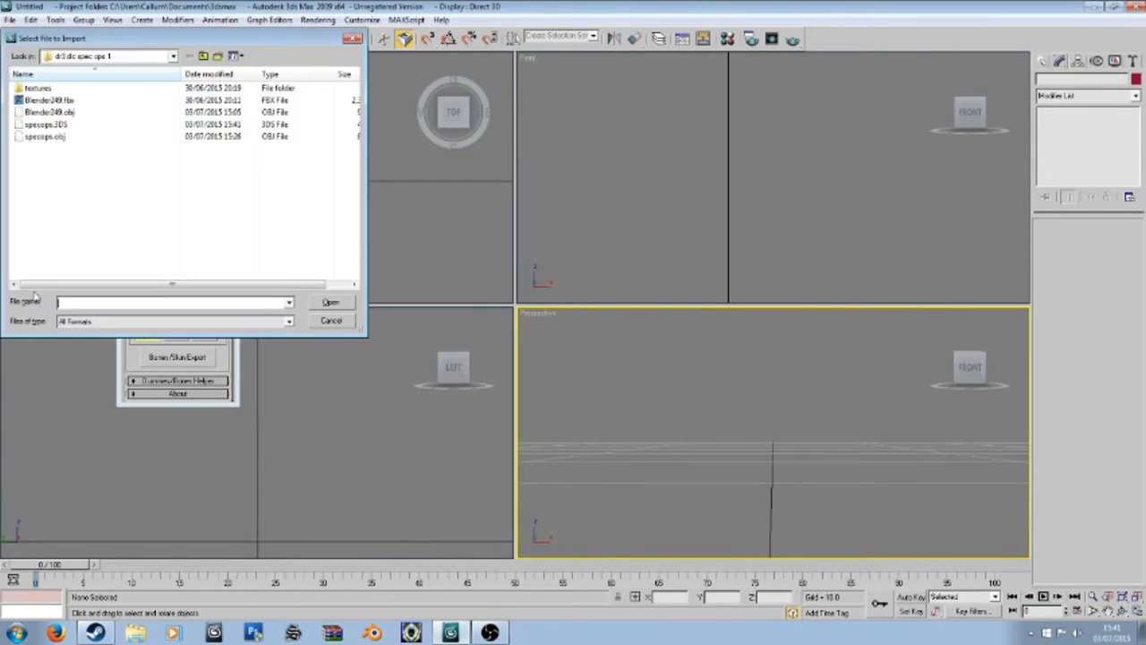
{"action": "double_click", "coordinate": [61, 125]}
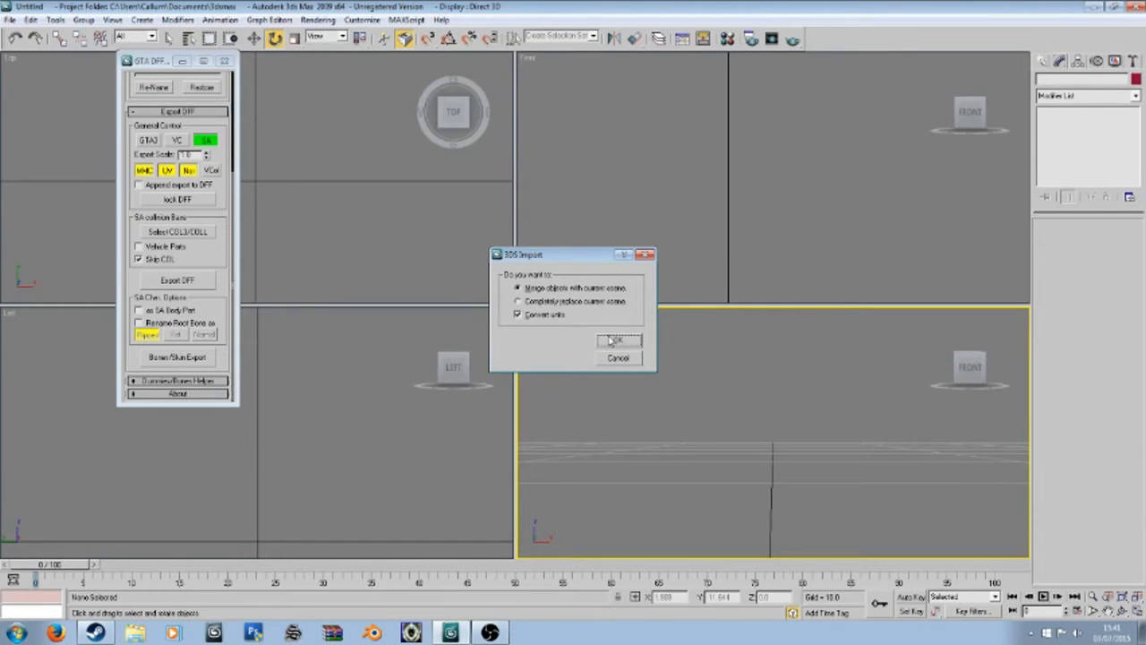
{"action": "left_click", "coordinate": [607, 302]}
{"action": "left_click", "coordinate": [618, 342]}
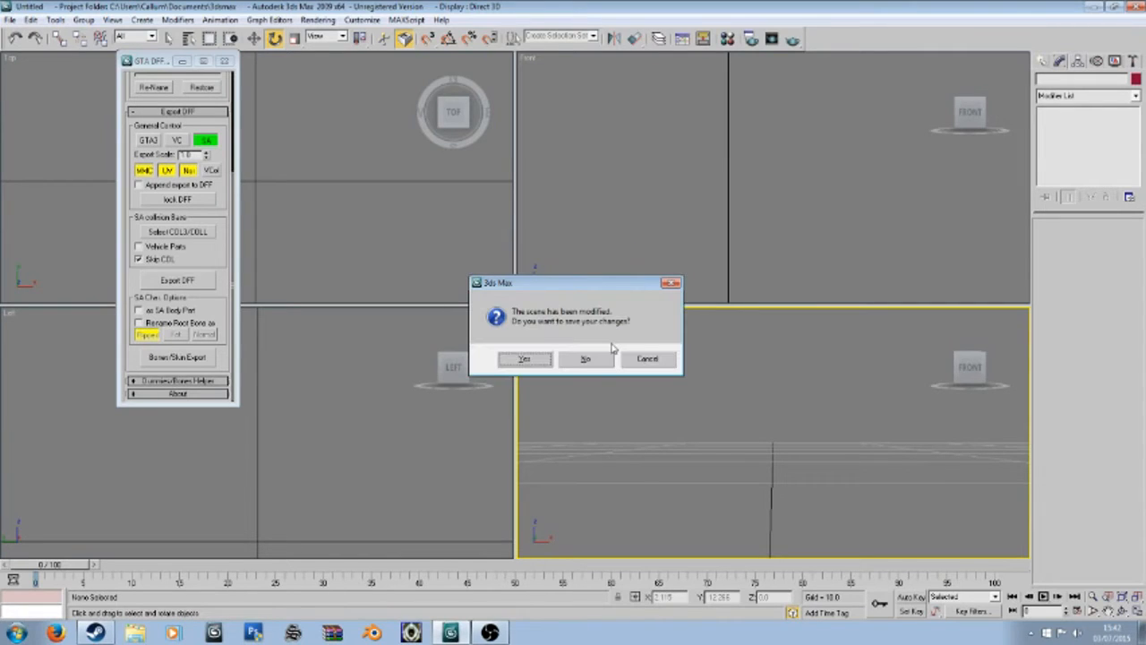
{"action": "left_click", "coordinate": [589, 362]}
{"action": "scroll", "coordinate": [663, 413], "scroll_direction": "up", "scroll_amount": 6}
{"action": "left_click", "coordinate": [608, 428]}
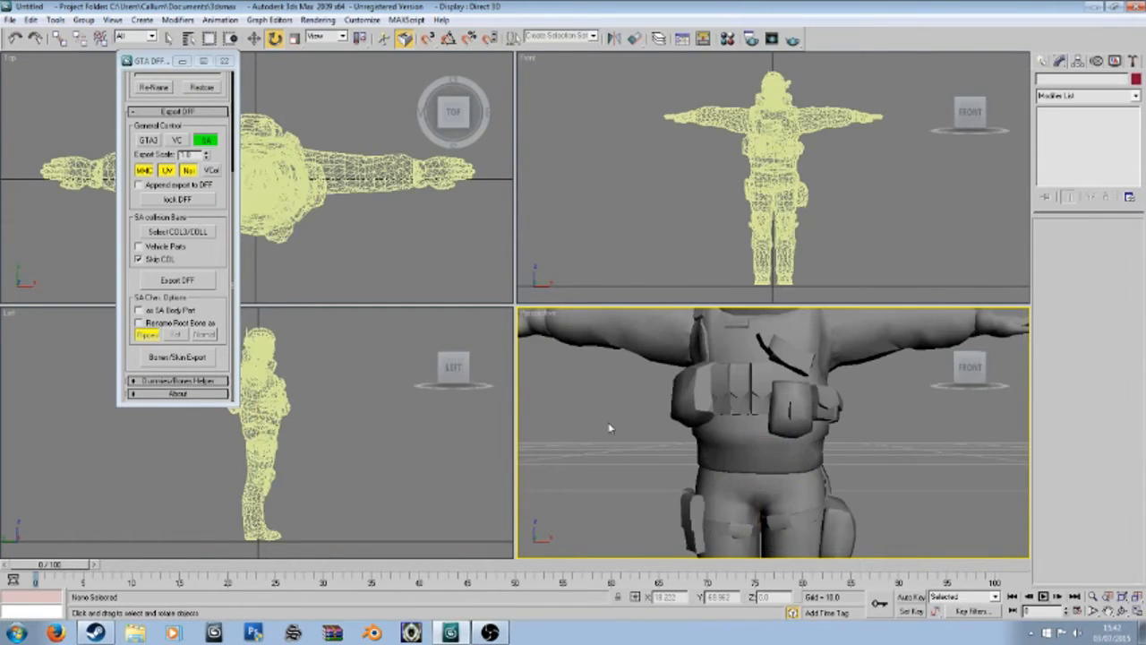
{"action": "scroll", "coordinate": [610, 428], "scroll_direction": "down", "scroll_amount": 5}
{"action": "scroll", "coordinate": [610, 428], "scroll_direction": "up", "scroll_amount": 4}
{"action": "scroll", "coordinate": [616, 439], "scroll_direction": "down", "scroll_amount": 4}
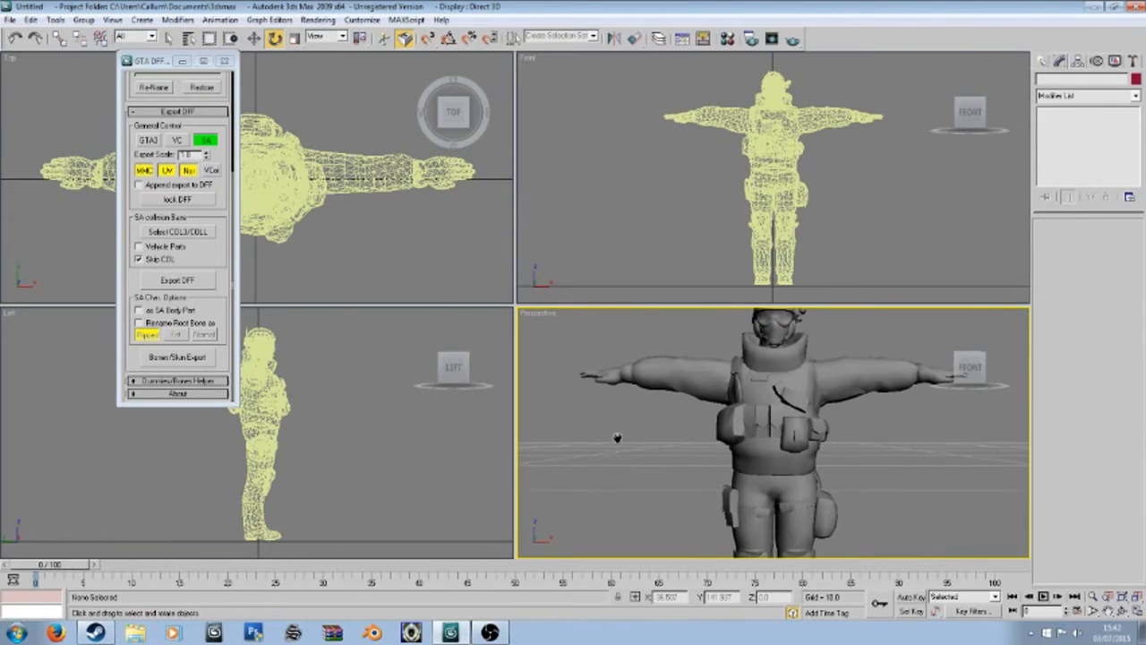
Step: Select the parts of the imported specops mesh that use material ID 1 at element level
{"action": "left_click", "coordinate": [714, 400]}
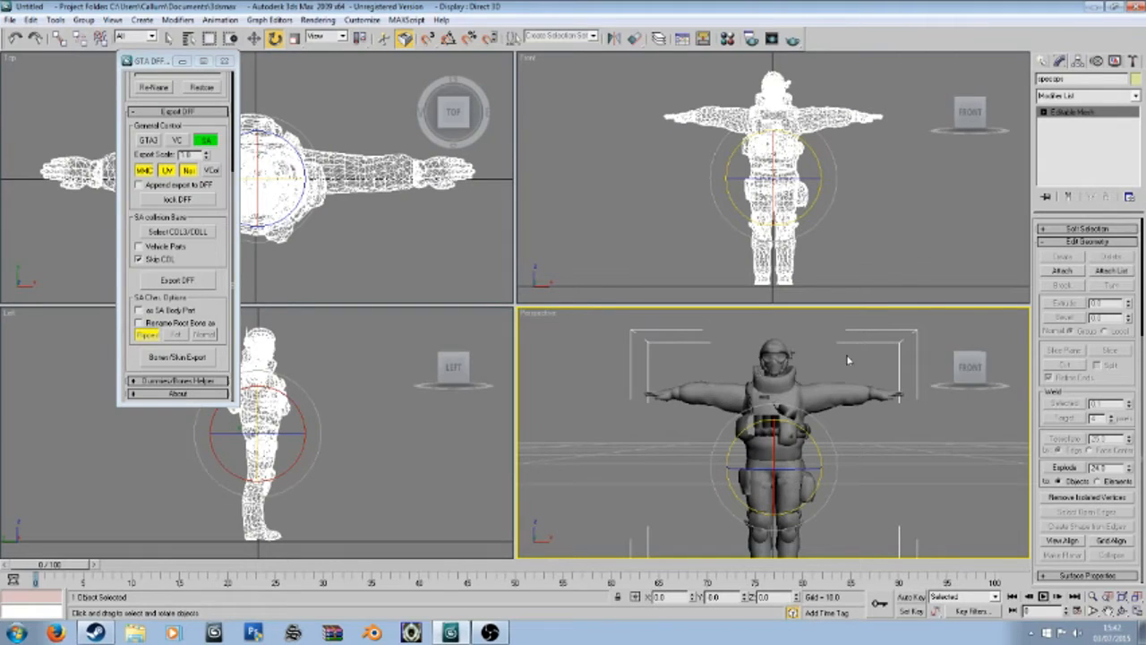
{"action": "left_click", "coordinate": [1043, 112]}
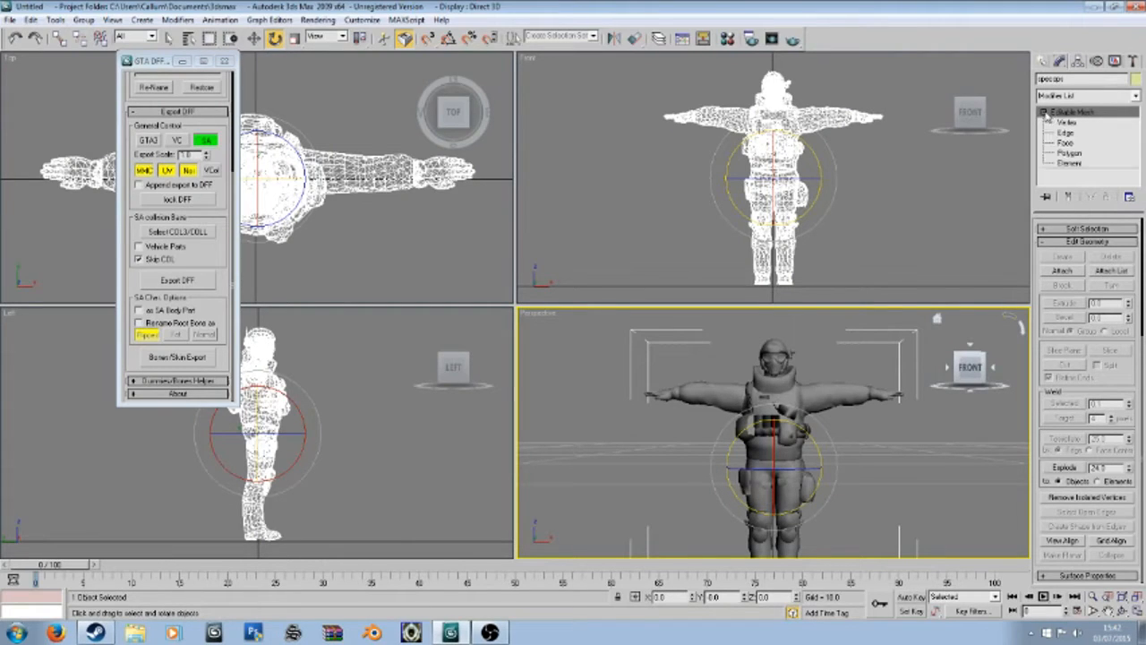
{"action": "left_click", "coordinate": [1071, 162]}
{"action": "scroll", "coordinate": [1087, 403], "scroll_direction": "down", "scroll_amount": 5}
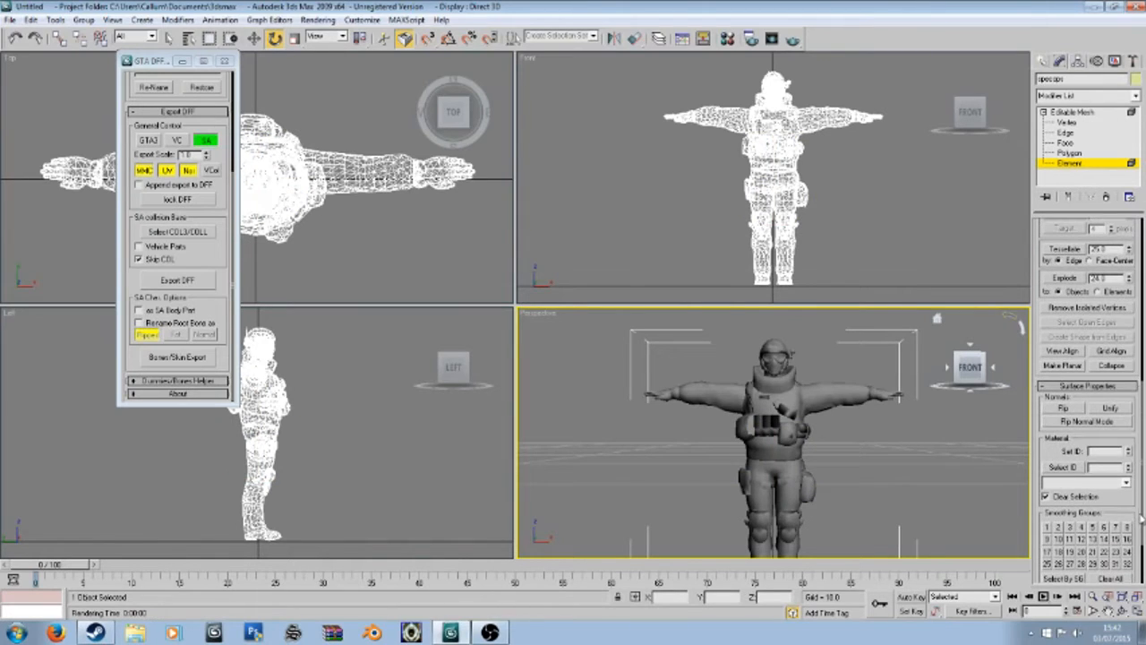
{"action": "left_click", "coordinate": [1085, 483]}
{"action": "left_click", "coordinate": [1090, 495]}
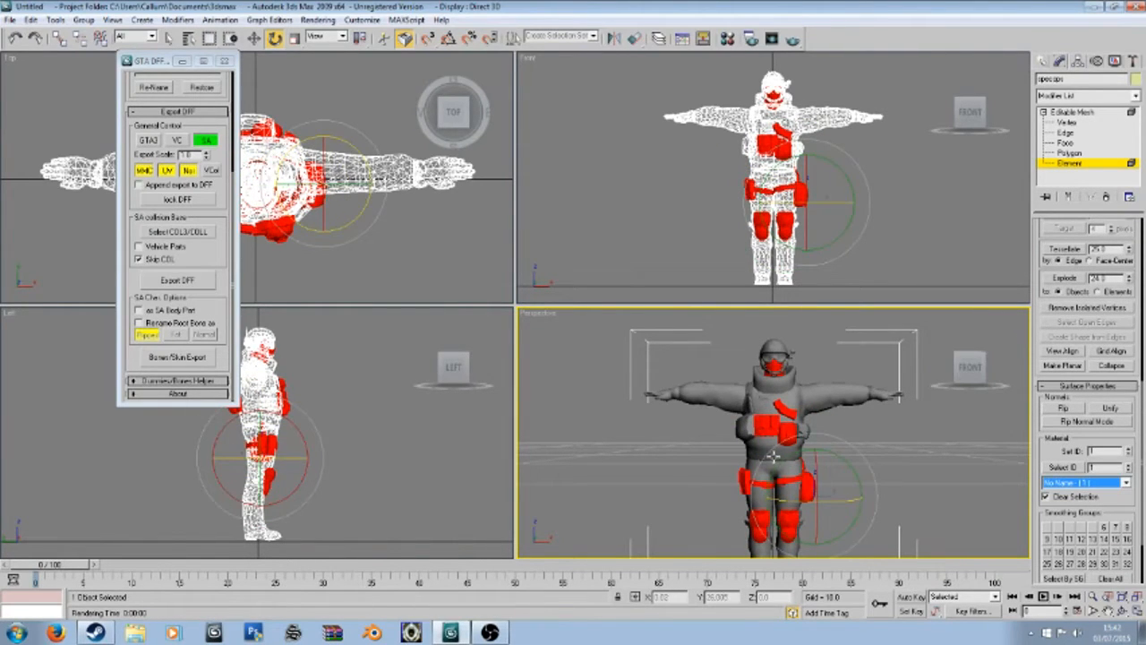
Step: Inspect the selected material ID 1 pieces on the chest, thighs and knees, and switch to the Move tool
{"action": "left_click", "coordinate": [782, 408]}
{"action": "left_click", "coordinate": [769, 427]}
{"action": "left_click", "coordinate": [808, 487]}
{"action": "left_click", "coordinate": [789, 525]}
{"action": "right_click", "coordinate": [723, 449]}
{"action": "left_click", "coordinate": [740, 463]}
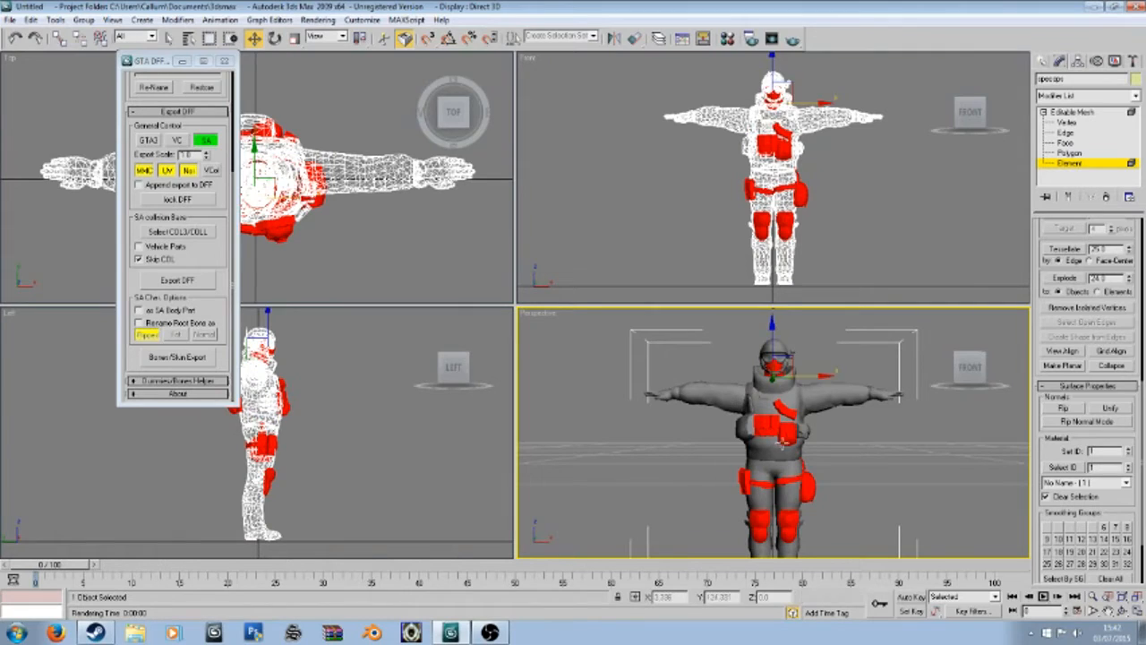
Step: Bring up the Material Editor, and open the textures folder in dr3 chuck outfit texture > dr3 dlc spec ops 1 from the desktop
{"action": "key", "text": "m"}
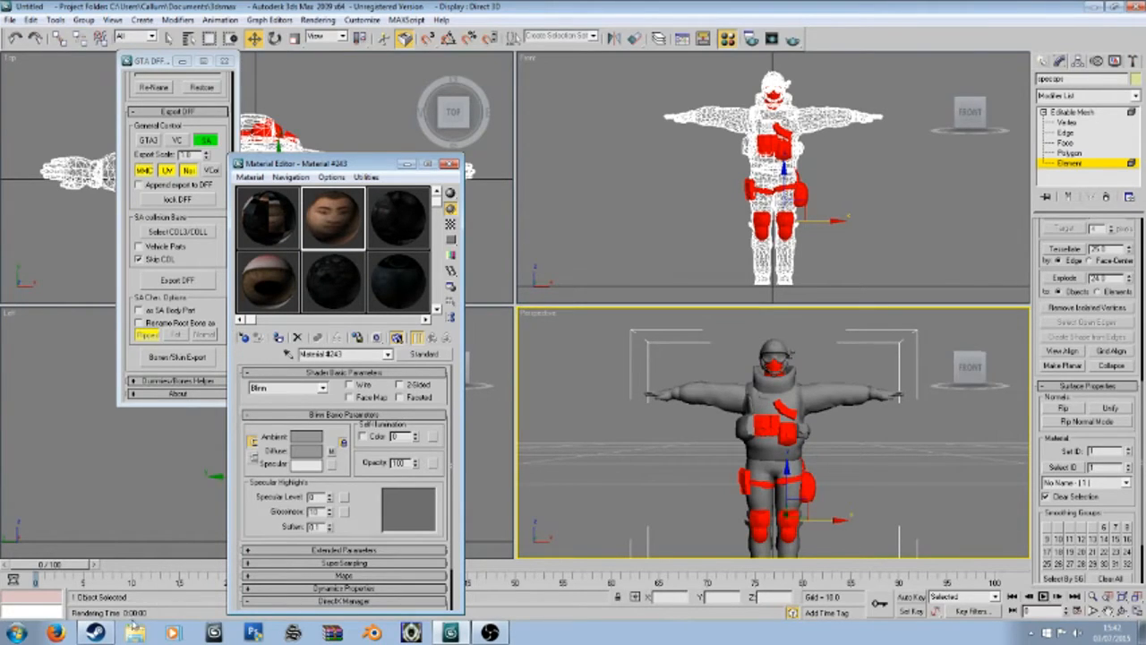
{"action": "left_click", "coordinate": [1094, 7]}
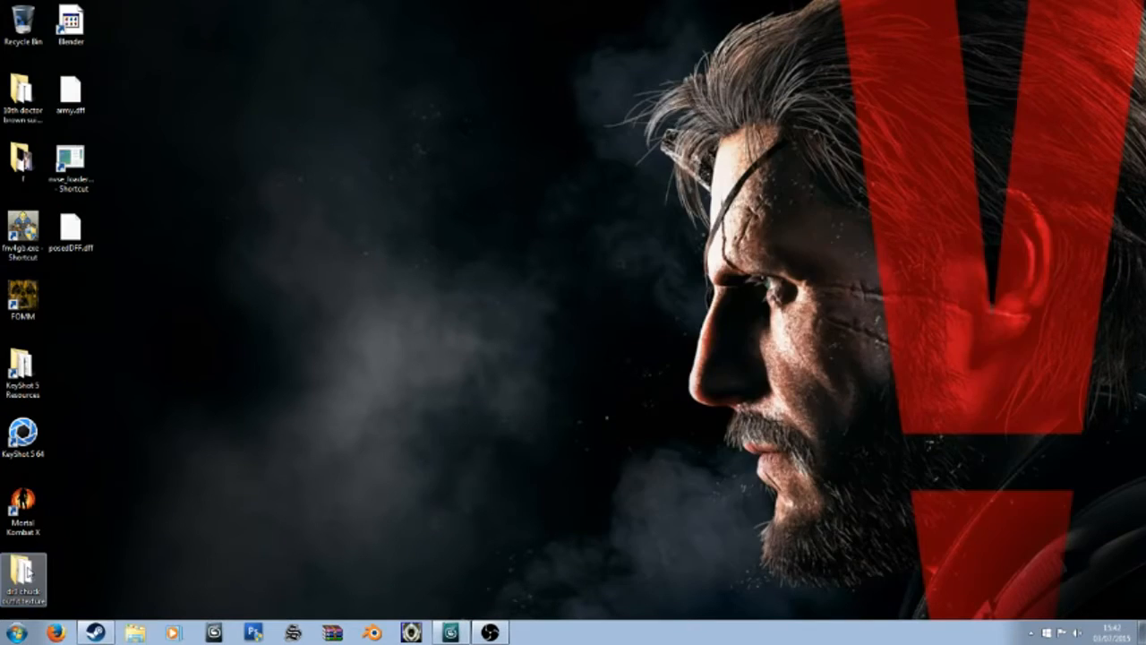
{"action": "double_click", "coordinate": [29, 572]}
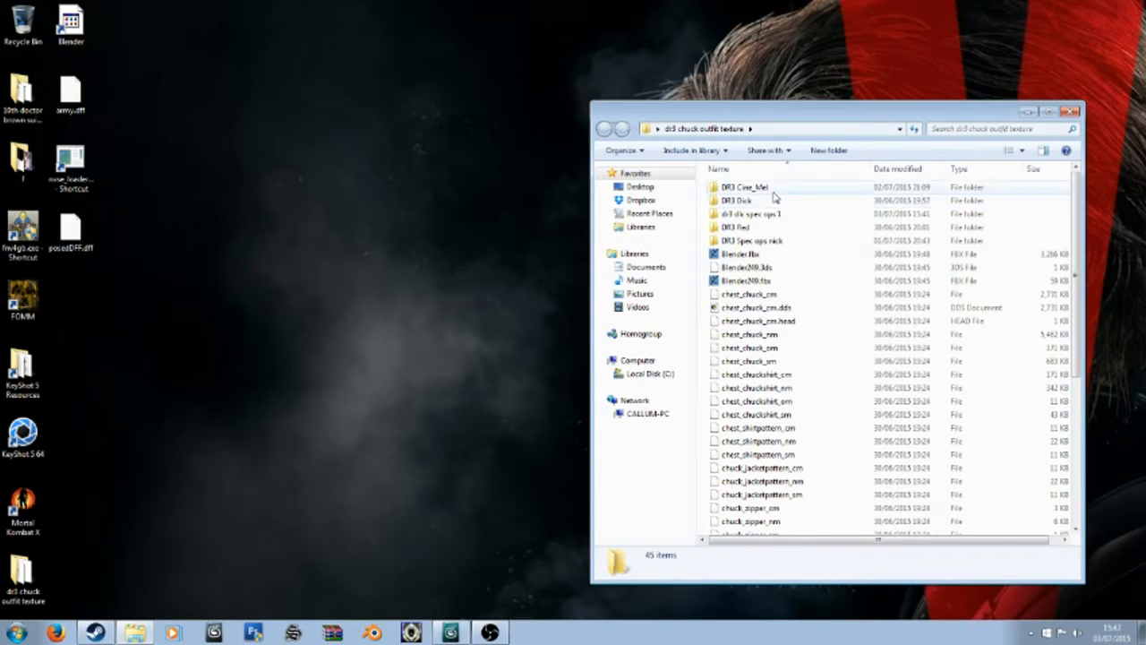
{"action": "double_click", "coordinate": [752, 214]}
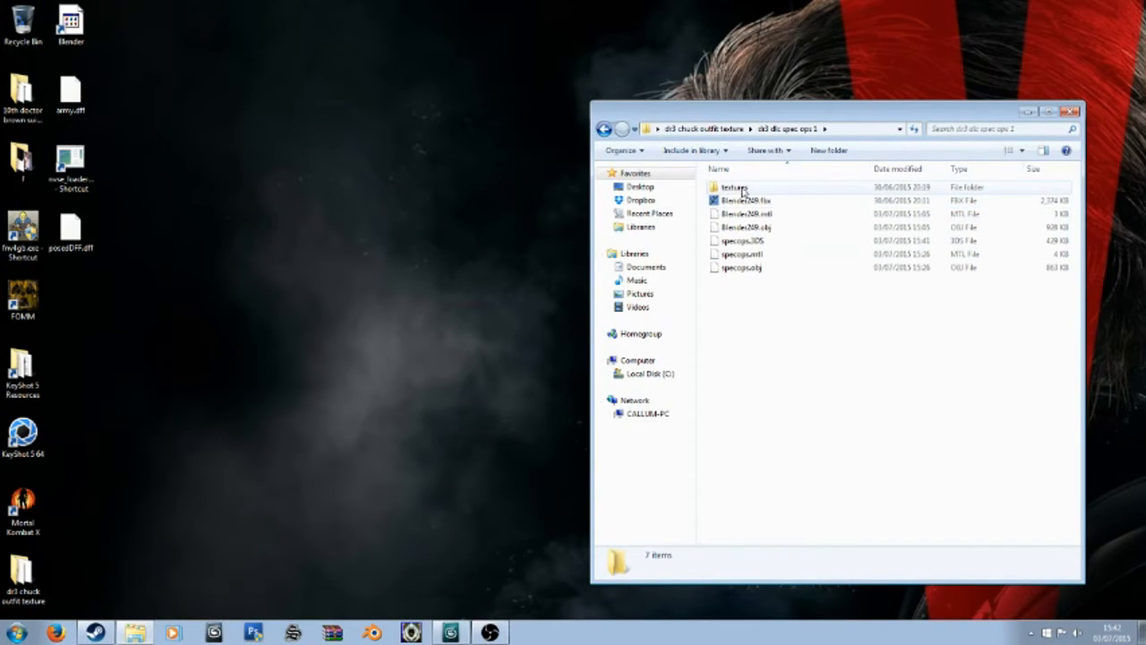
{"action": "double_click", "coordinate": [736, 188]}
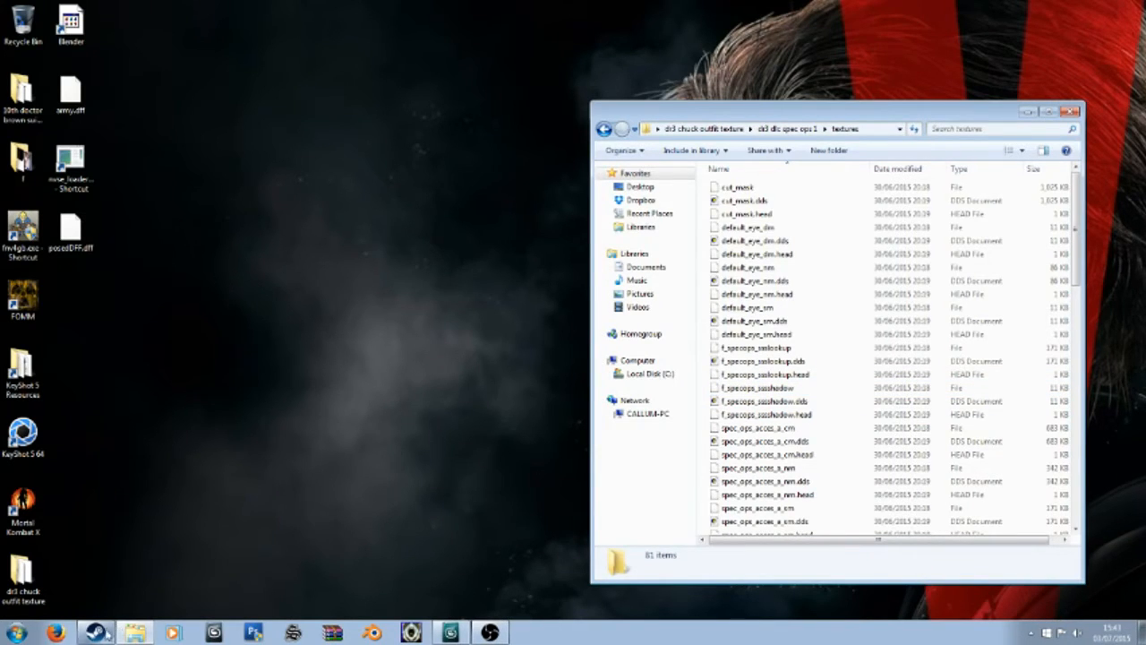
Step: Load spec_ops_acces_a_cm.dds into a material slot and apply that material to the selected material ID 1 pieces of the specops mesh
{"action": "left_click", "coordinate": [451, 632]}
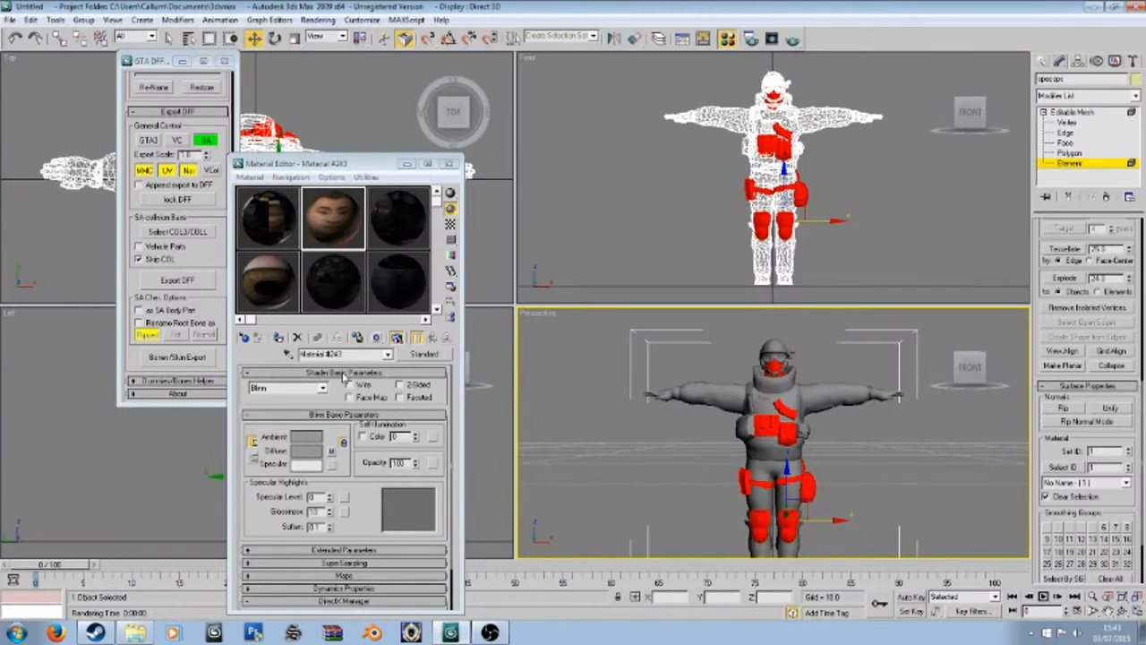
{"action": "left_click", "coordinate": [135, 632]}
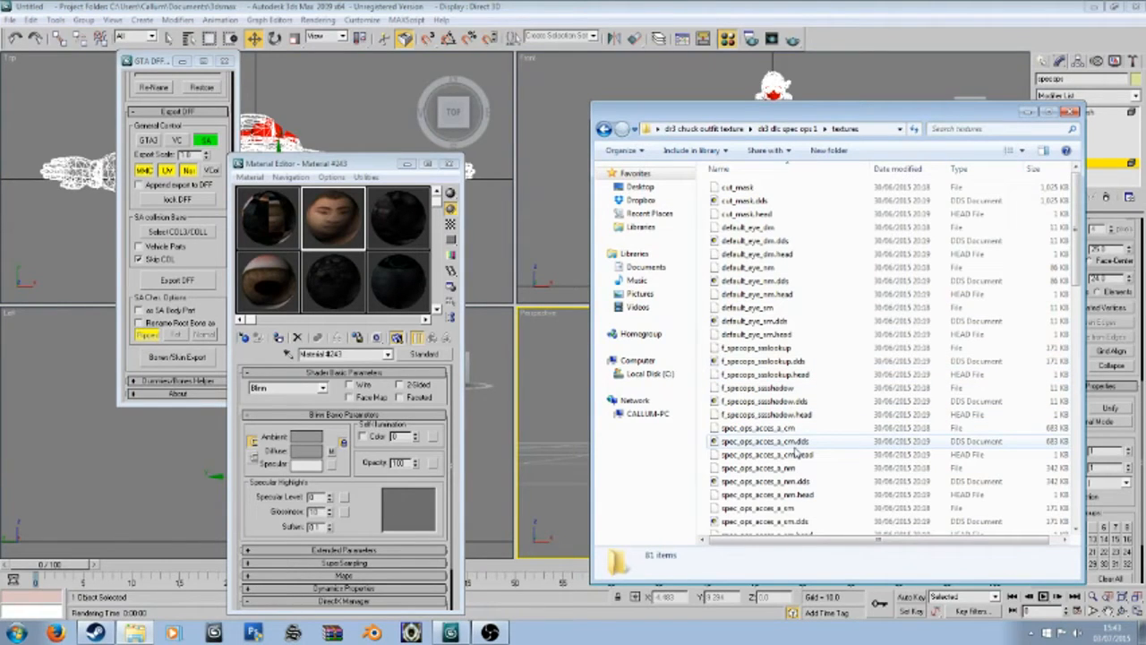
{"action": "left_click_drag", "start_coordinate": [779, 448], "coordinate": [269, 288]}
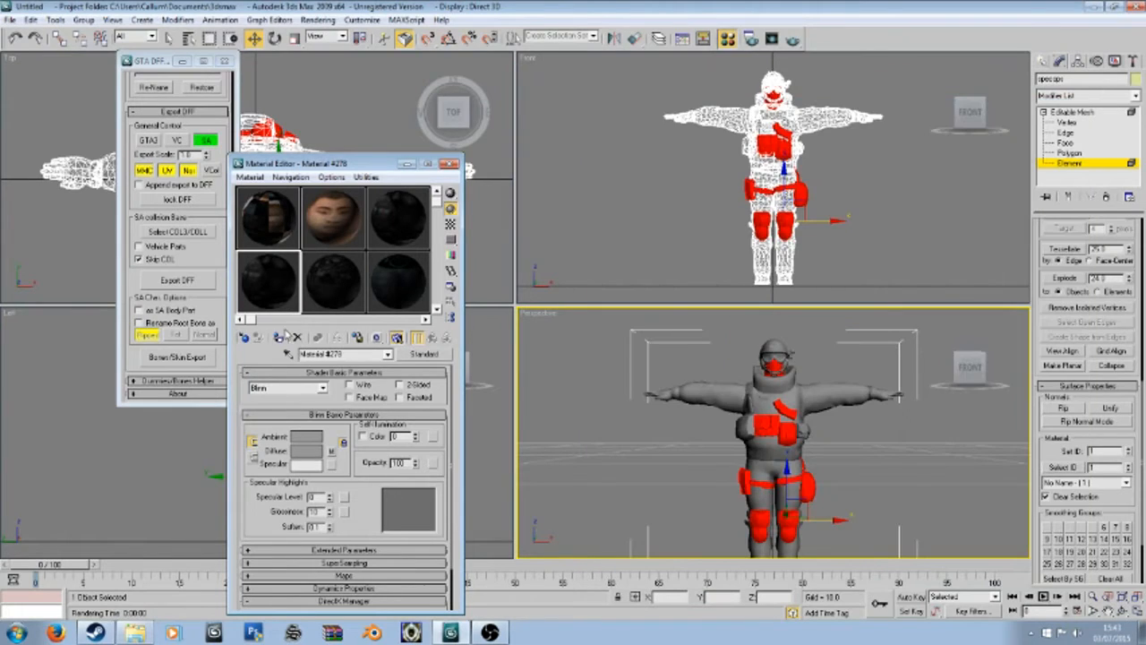
{"action": "left_click", "coordinate": [612, 435]}
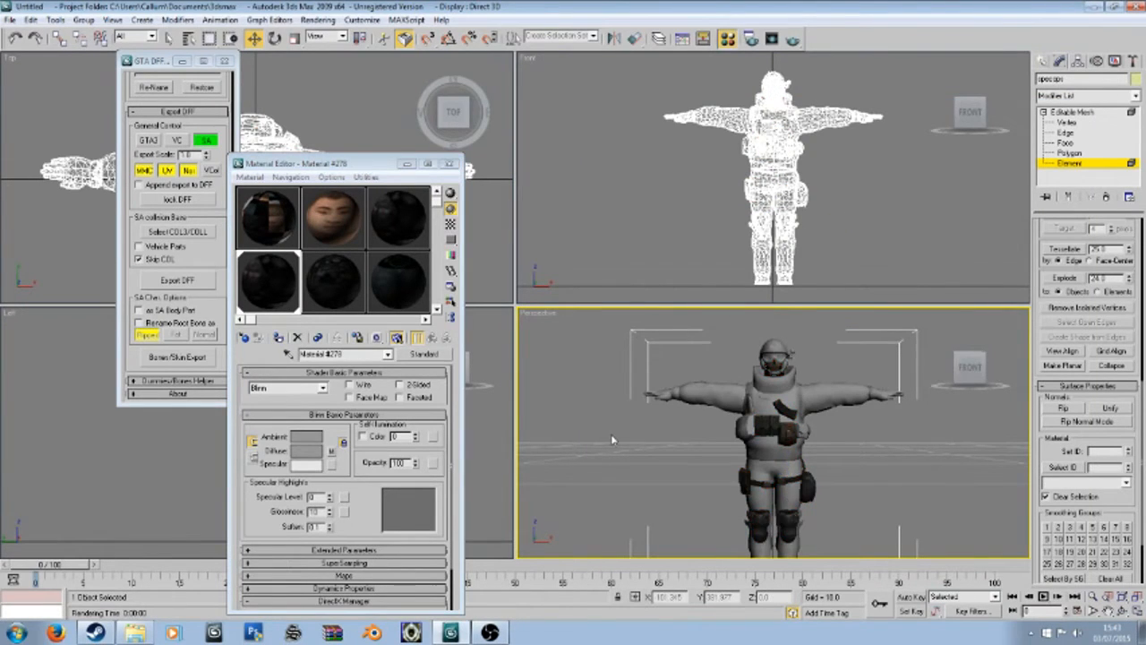
{"action": "scroll", "coordinate": [612, 435], "scroll_direction": "up", "scroll_amount": 5}
{"action": "scroll", "coordinate": [610, 434], "scroll_direction": "down", "scroll_amount": 4}
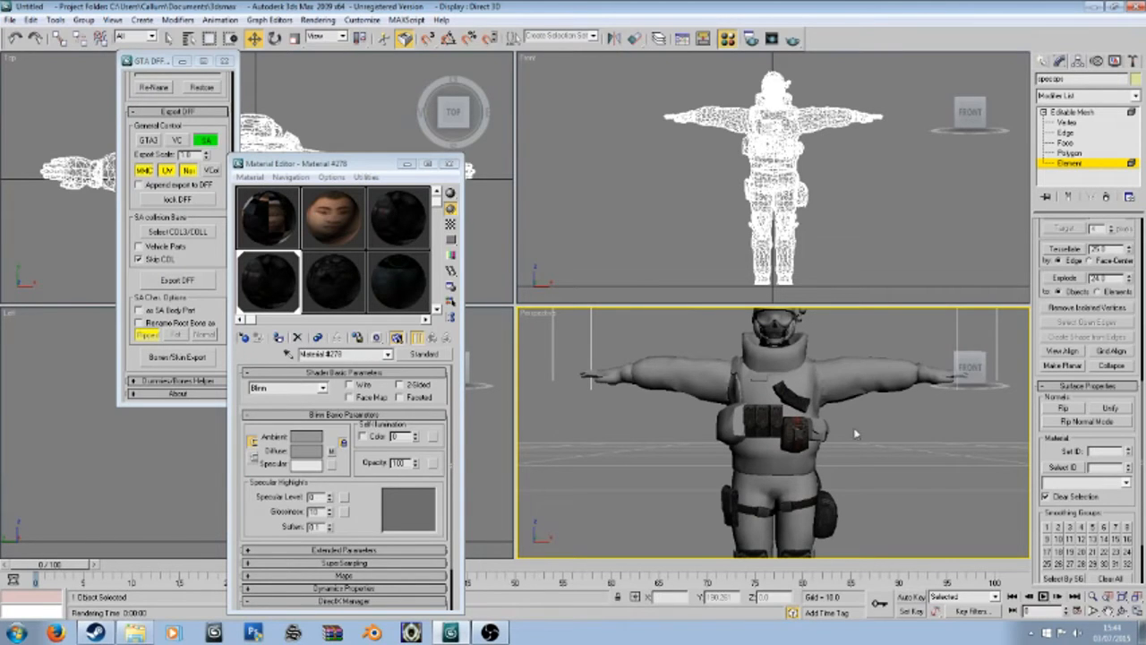
Step: Examine the fully textured specops model from the front and the sides
{"action": "mouse_move", "coordinate": [971, 368]}
{"action": "left_mouse_down"}
{"action": "mouse_move", "coordinate": [983, 372]}
{"action": "mouse_move", "coordinate": [970, 373]}
{"action": "left_mouse_up"}
{"action": "left_click", "coordinate": [970, 373]}
{"action": "scroll", "coordinate": [783, 428], "scroll_direction": "down", "scroll_amount": 3}
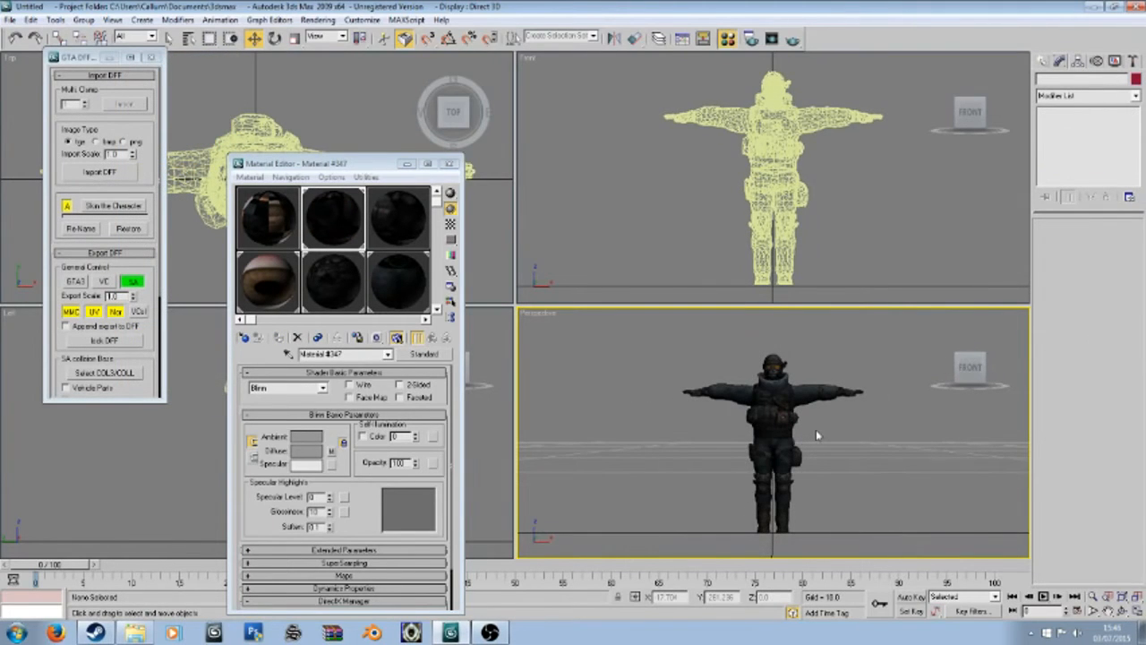
{"action": "left_click_drag", "start_coordinate": [983, 367], "coordinate": [947, 372]}
{"action": "left_click", "coordinate": [963, 369]}
{"action": "middle_click_drag", "start_coordinate": [858, 420], "coordinate": [868, 406]}
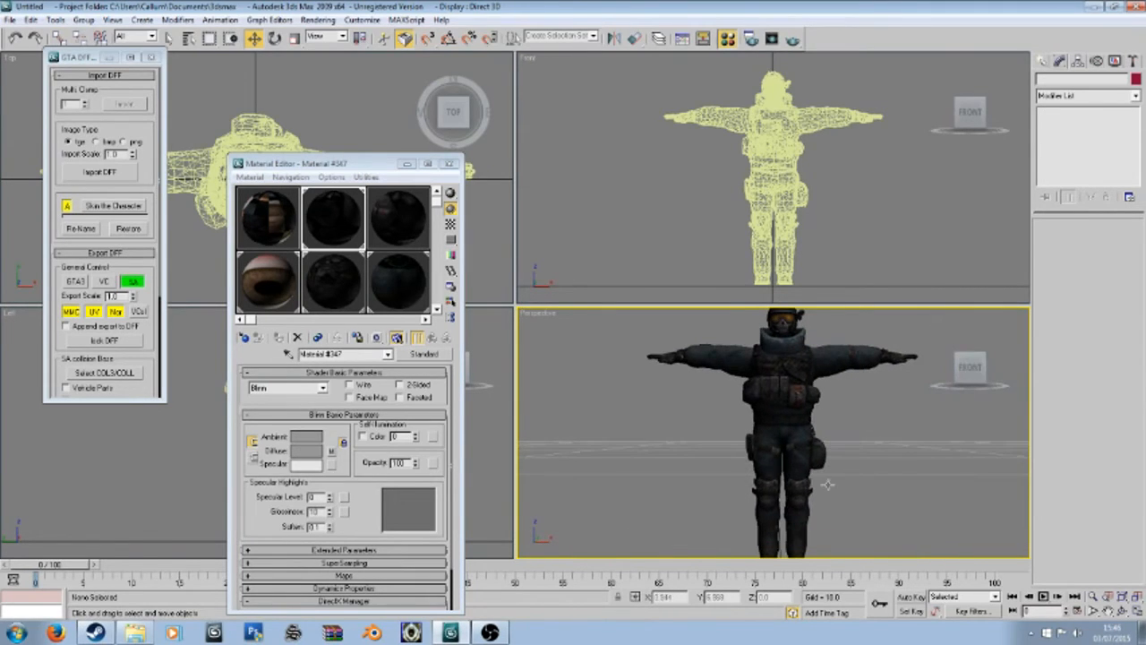
{"action": "scroll", "coordinate": [859, 481], "scroll_direction": "down", "scroll_amount": 3}
{"action": "mouse_move", "coordinate": [860, 481]}
{"action": "middle_mouse_down"}
{"action": "mouse_move", "coordinate": [842, 519]}
{"action": "mouse_move", "coordinate": [864, 489]}
{"action": "middle_mouse_up"}
{"action": "scroll", "coordinate": [857, 499], "scroll_direction": "up", "scroll_amount": 3}
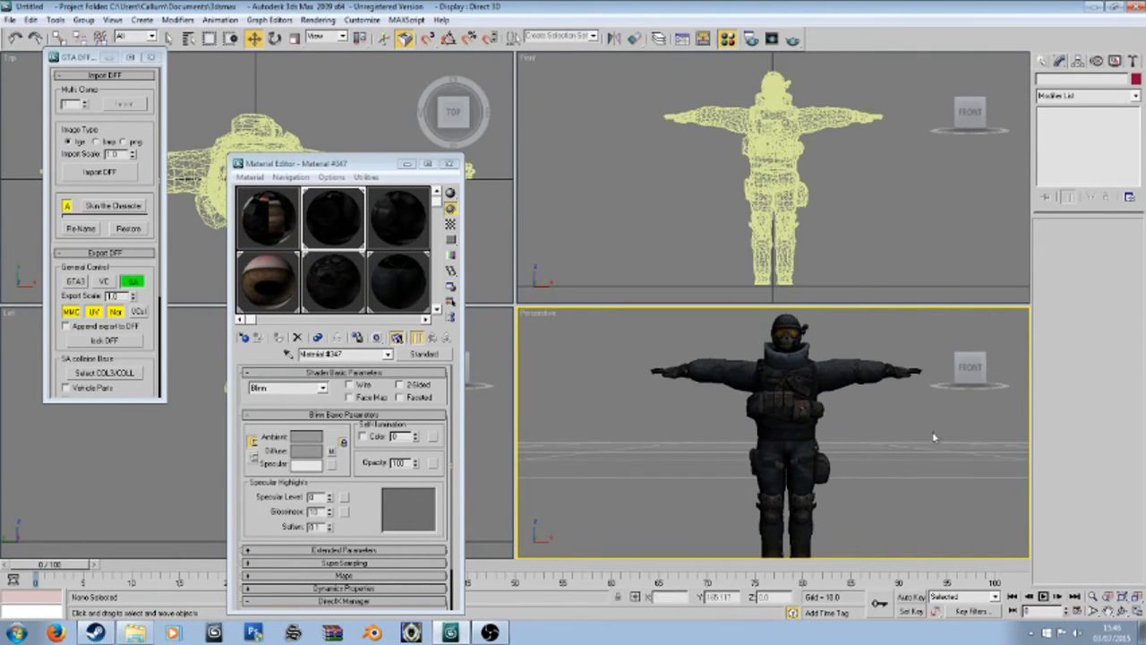
{"action": "left_click_drag", "start_coordinate": [972, 372], "coordinate": [938, 317]}
Step: Import posedDFF.dff from the desktop with the GTA DFF importer
{"action": "left_click", "coordinate": [99, 174]}
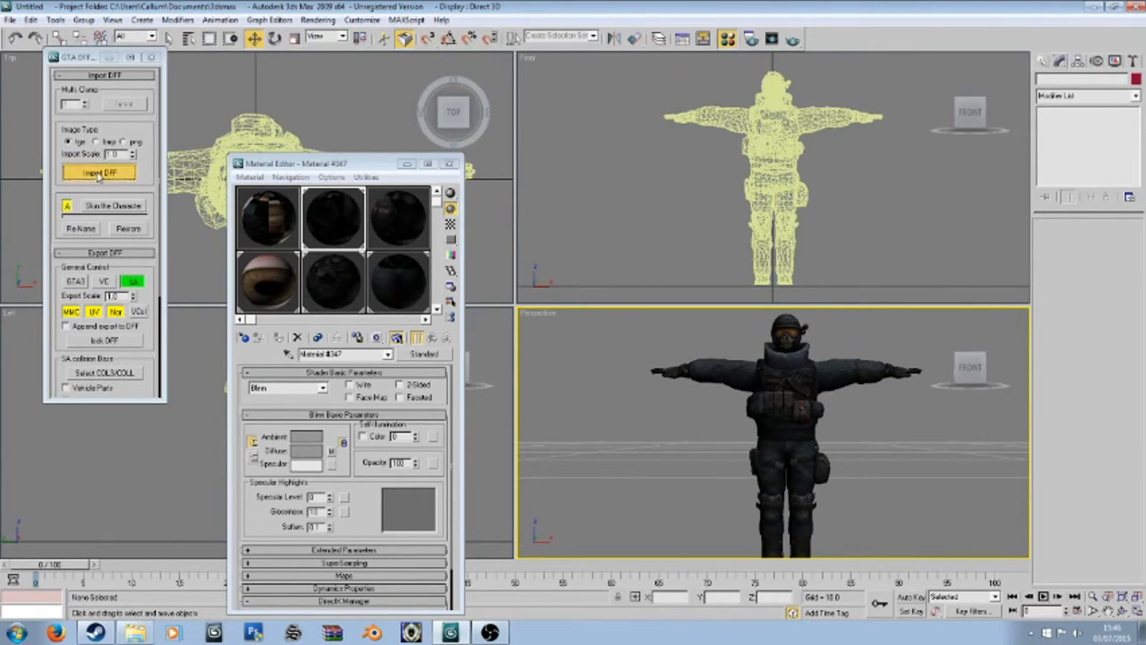
{"action": "left_click", "coordinate": [60, 235]}
{"action": "double_click", "coordinate": [70, 265]}
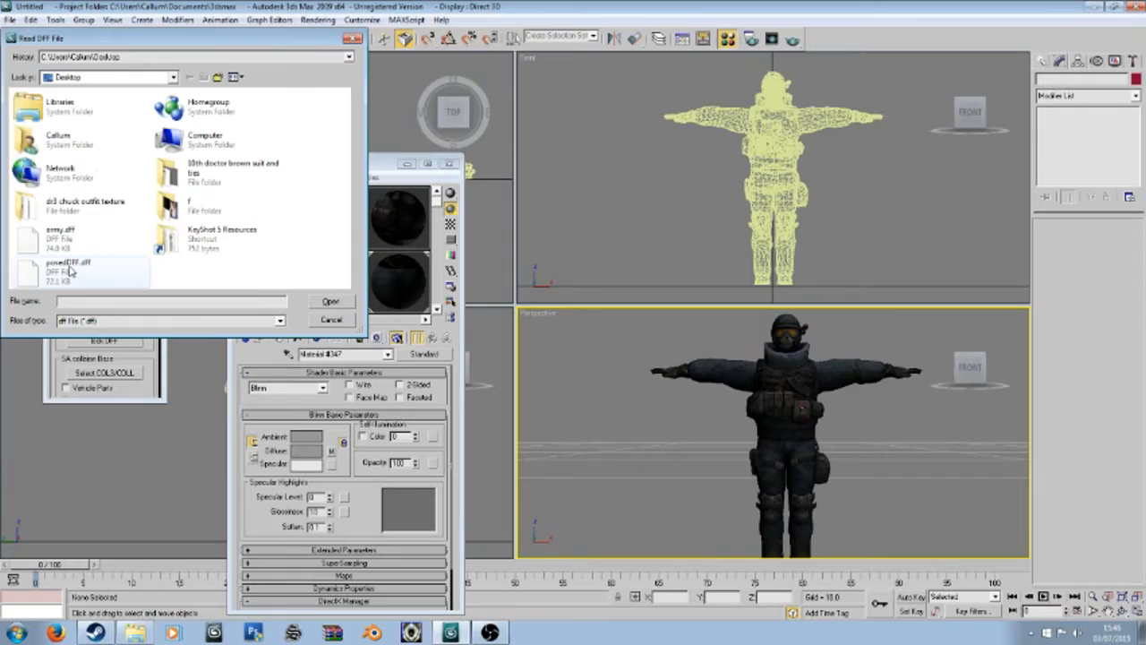
{"action": "left_click", "coordinate": [610, 396]}
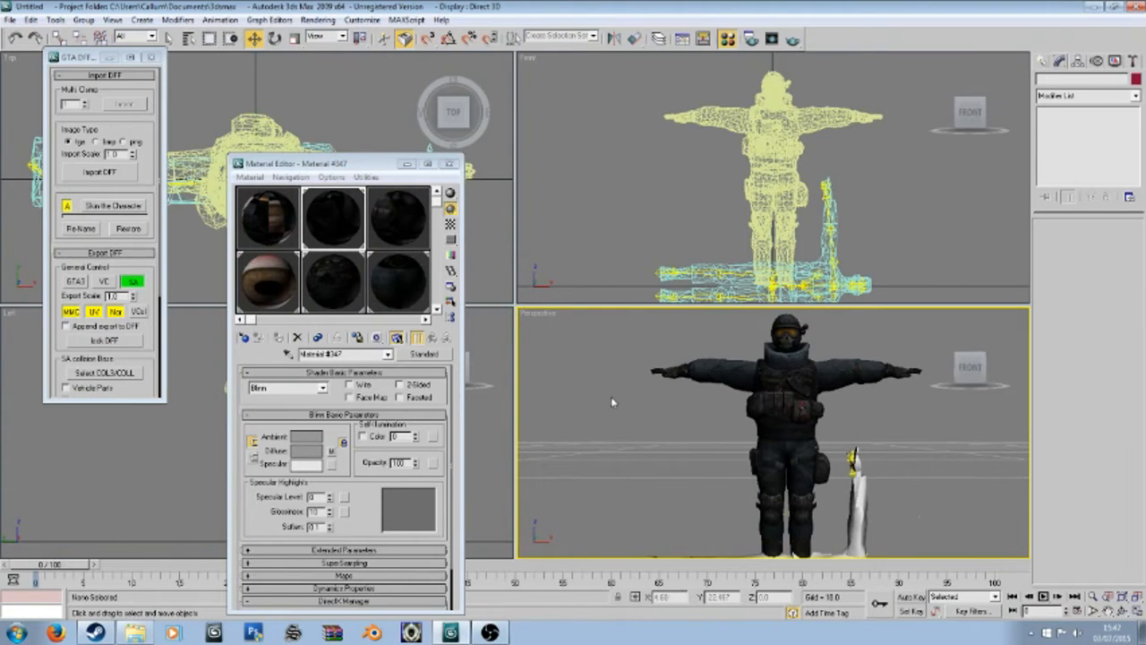
Step: Hide the specops mesh so that only the imported army model is shown
{"action": "scroll", "coordinate": [752, 421], "scroll_direction": "down", "scroll_amount": 3}
{"action": "left_click", "coordinate": [754, 419]}
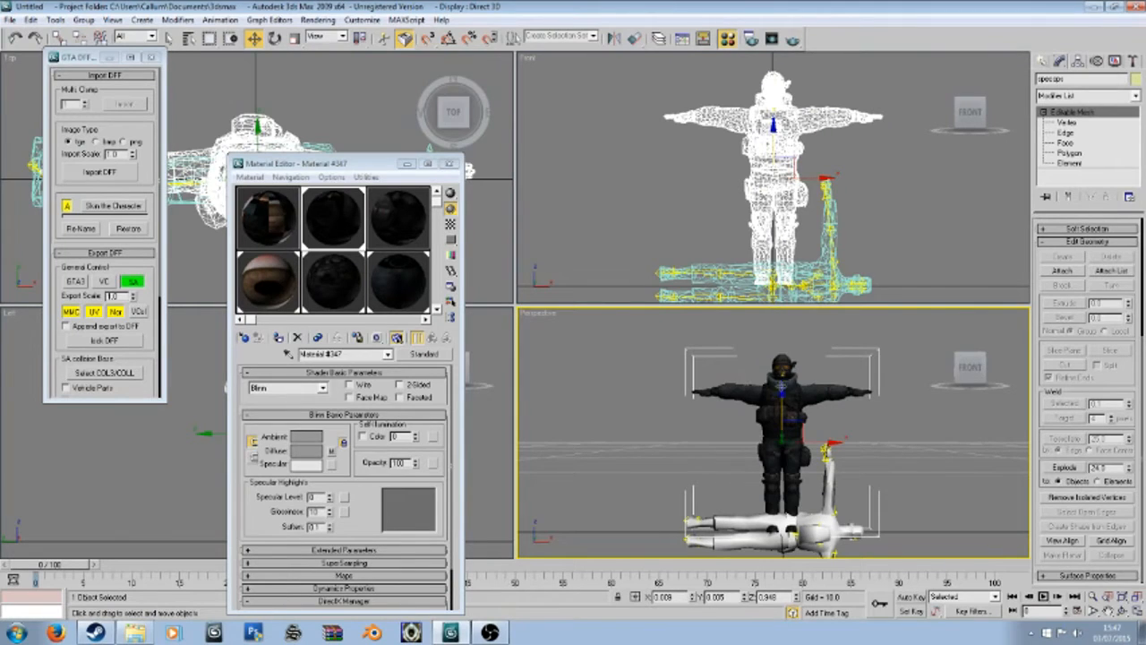
{"action": "right_click", "coordinate": [779, 387]}
{"action": "left_click", "coordinate": [815, 372]}
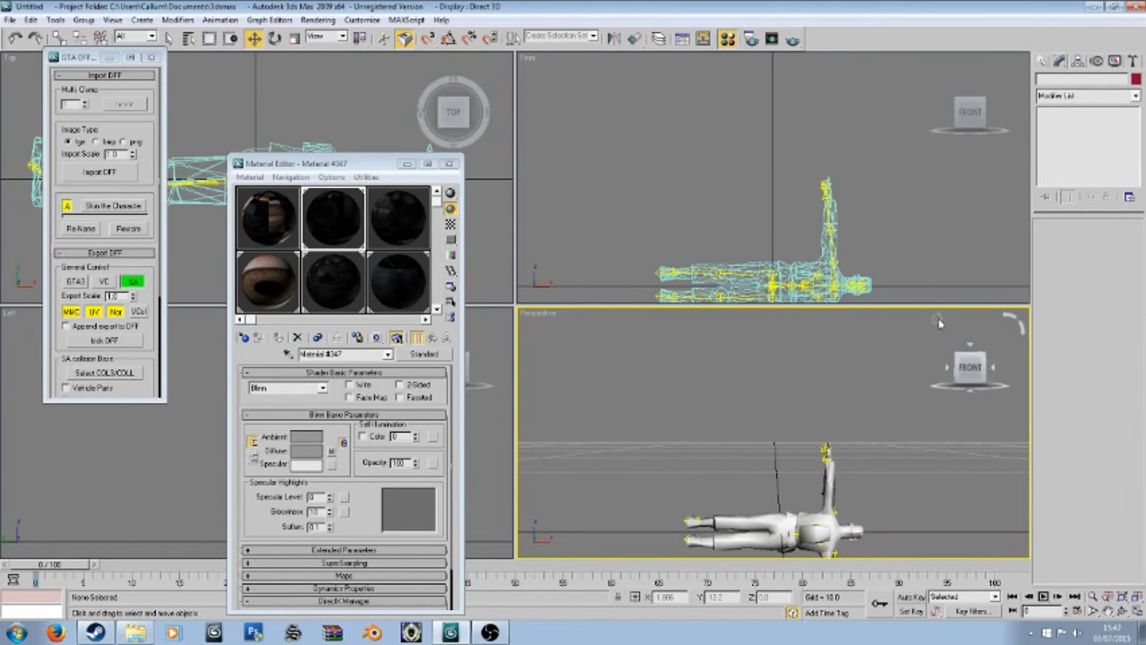
Step: Select the whole imported army model with its bones and rotate it about 90 degrees around Y to stand it upright
{"action": "left_click", "coordinate": [939, 322]}
{"action": "scroll", "coordinate": [814, 416], "scroll_direction": "up", "scroll_amount": 3}
{"action": "key", "text": "ctrl+a"}
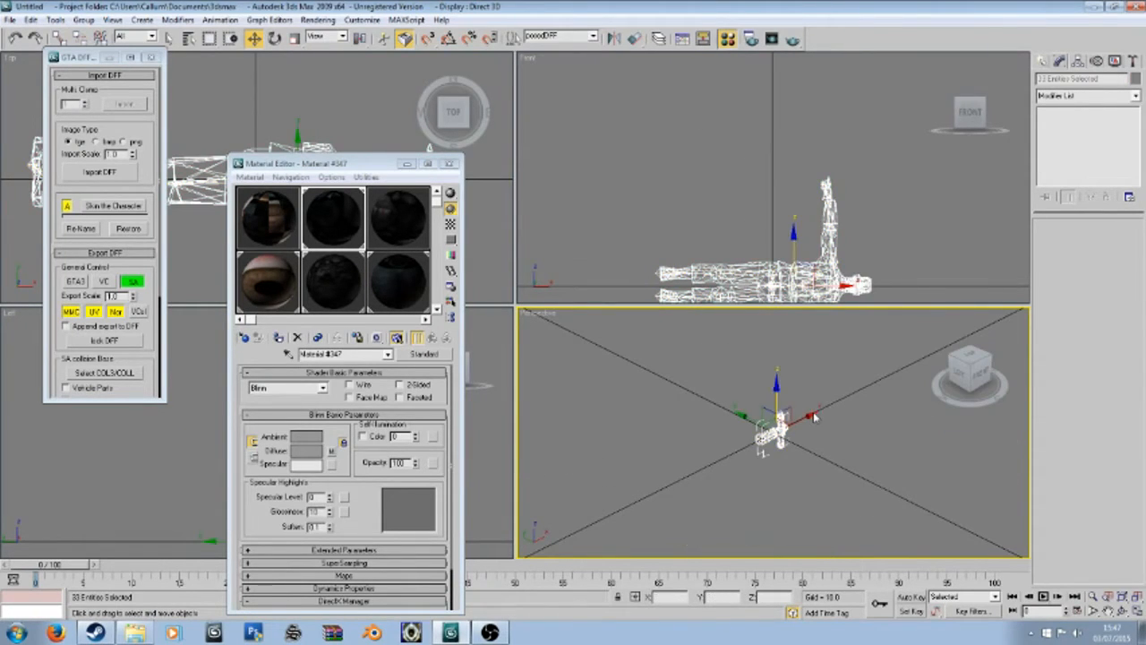
{"action": "left_click", "coordinate": [983, 379]}
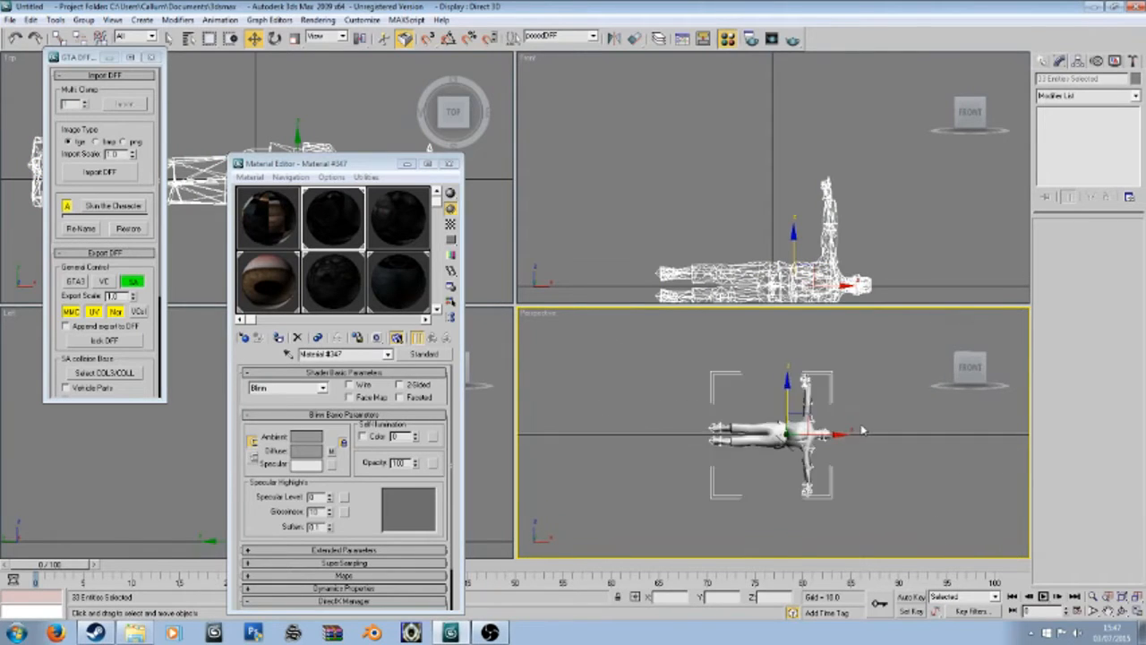
{"action": "scroll", "coordinate": [862, 431], "scroll_direction": "up", "scroll_amount": 2}
{"action": "right_click", "coordinate": [841, 410]}
{"action": "left_click", "coordinate": [859, 428]}
{"action": "left_click_drag", "start_coordinate": [828, 406], "coordinate": [771, 305]}
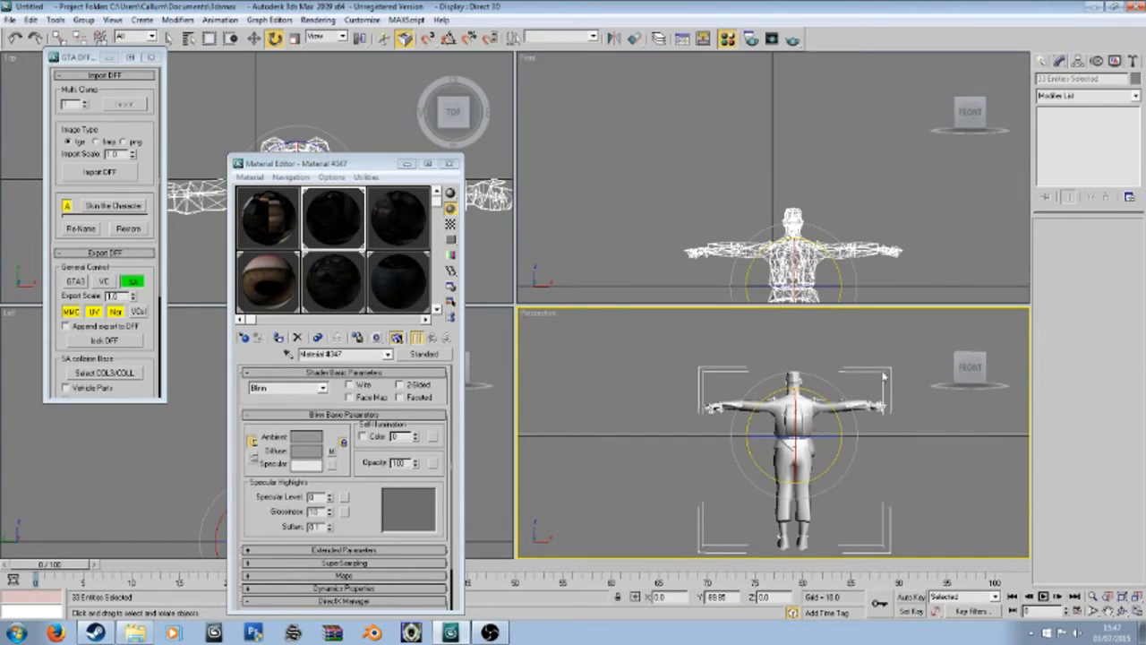
Step: Turn the army model around its vertical axis to face the front, and move it along X onto the scene's centre line
{"action": "left_click", "coordinate": [970, 348]}
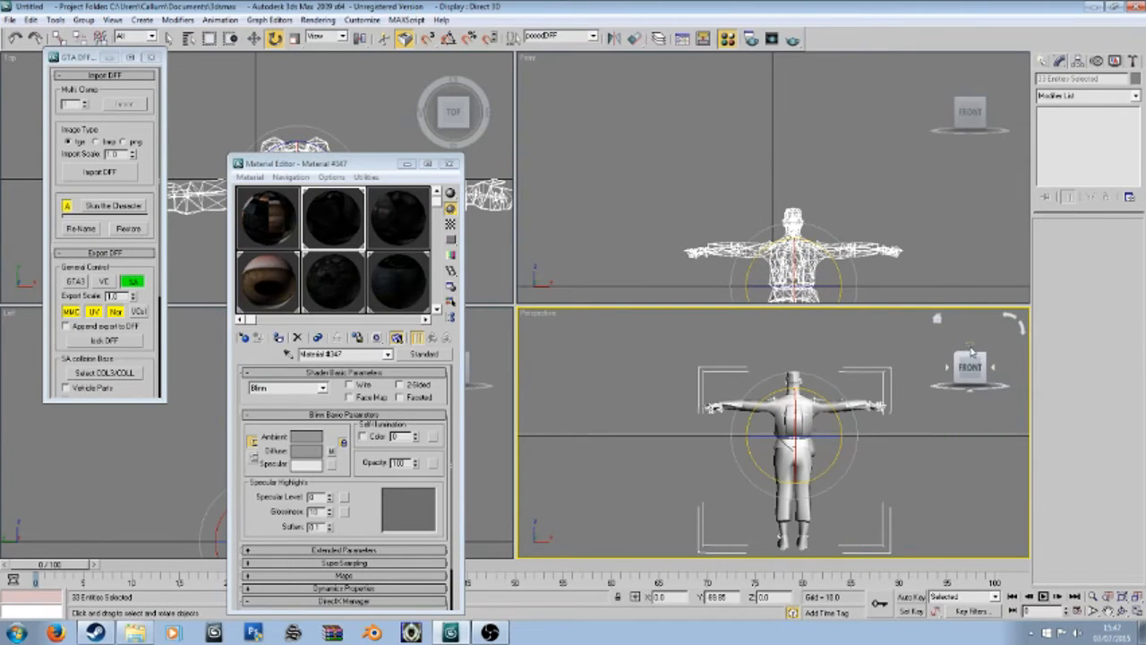
{"action": "left_click_drag", "start_coordinate": [843, 407], "coordinate": [554, 358]}
{"action": "right_click", "coordinate": [841, 439]}
{"action": "left_click", "coordinate": [864, 445]}
{"action": "left_click_drag", "start_coordinate": [855, 440], "coordinate": [830, 441]}
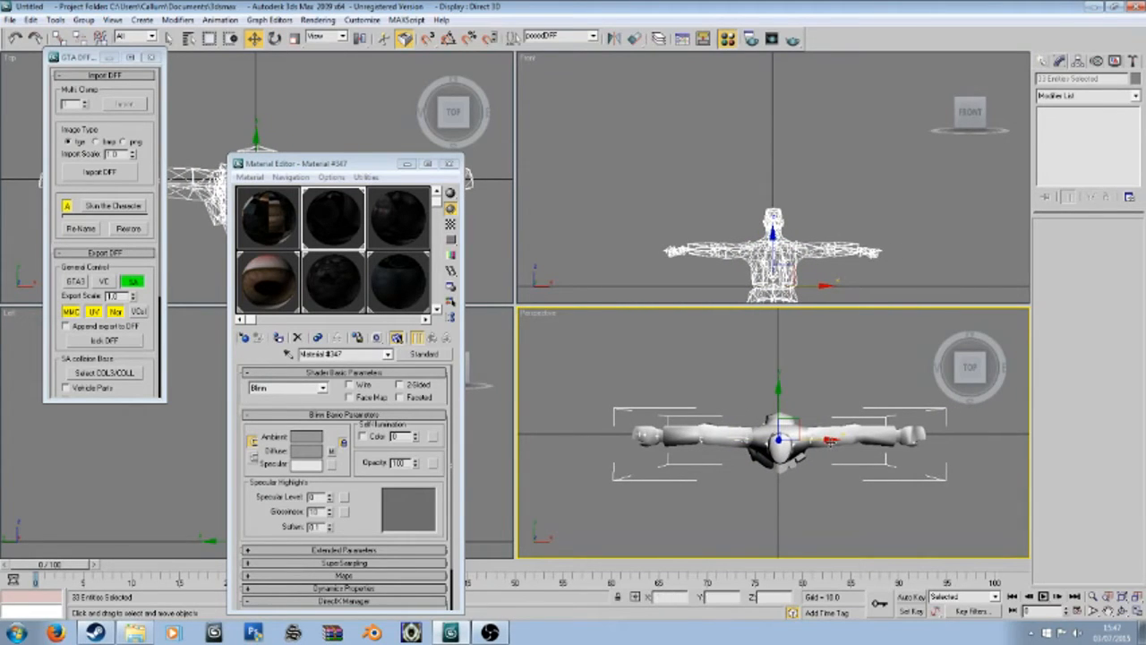
Step: Raise the army model along Z until its feet stand at ground level
{"action": "left_click", "coordinate": [969, 392]}
{"action": "scroll", "coordinate": [781, 394], "scroll_direction": "down", "scroll_amount": 2}
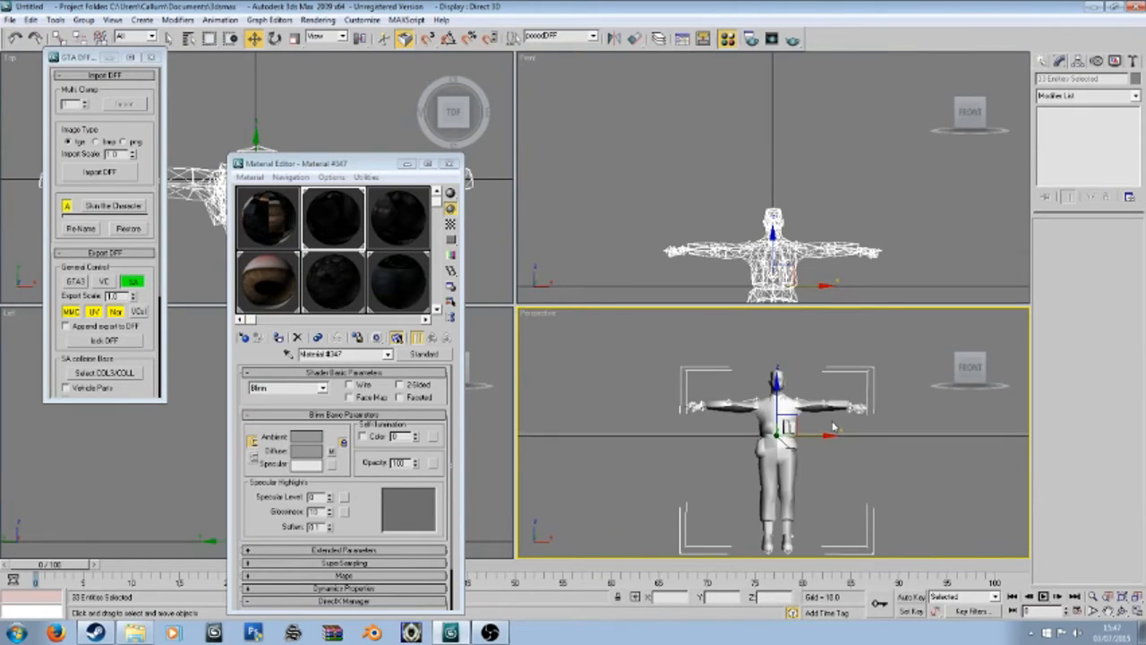
{"action": "scroll", "coordinate": [759, 479], "scroll_direction": "down", "scroll_amount": 3}
{"action": "scroll", "coordinate": [758, 479], "scroll_direction": "up", "scroll_amount": 3}
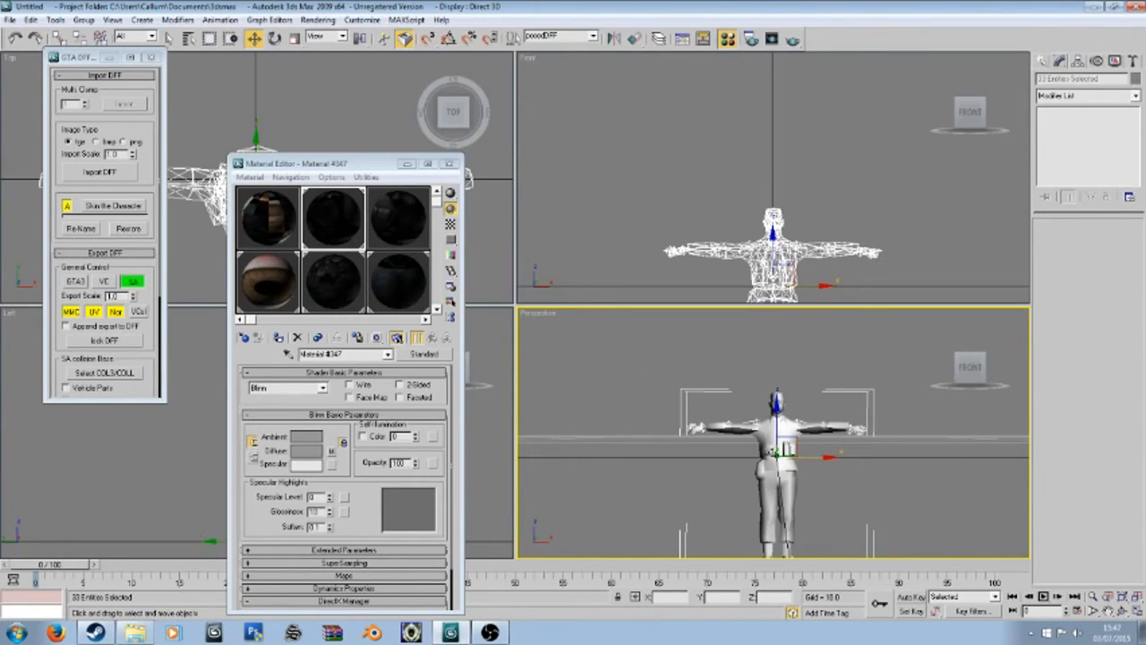
{"action": "scroll", "coordinate": [778, 433], "scroll_direction": "up", "scroll_amount": 1}
{"action": "left_click_drag", "start_coordinate": [778, 433], "coordinate": [776, 252]}
Step: Unhide the specops mesh alongside the army model
{"action": "right_click", "coordinate": [829, 428]}
{"action": "left_click", "coordinate": [853, 364]}
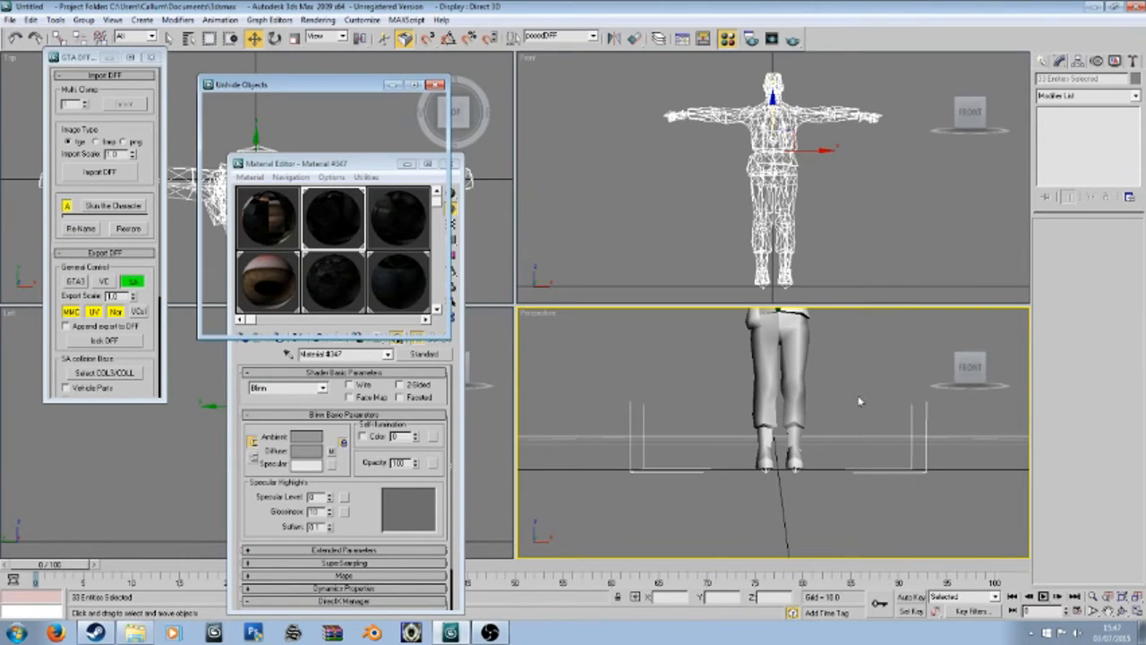
{"action": "left_click", "coordinate": [436, 85]}
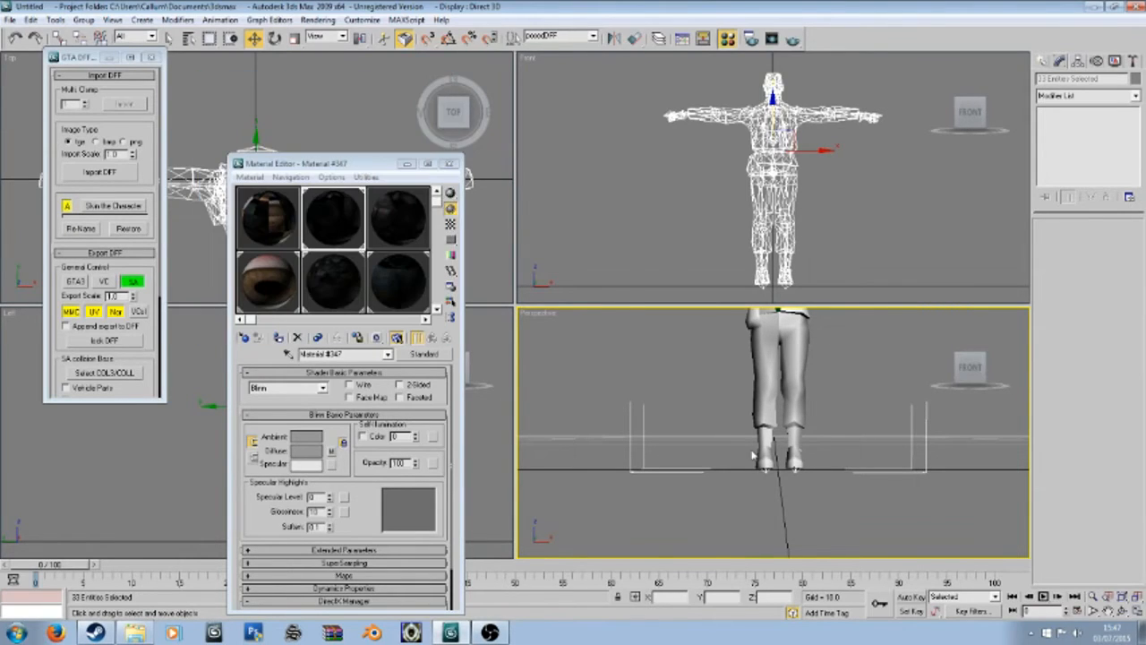
{"action": "right_click", "coordinate": [750, 448]}
{"action": "left_click", "coordinate": [800, 392]}
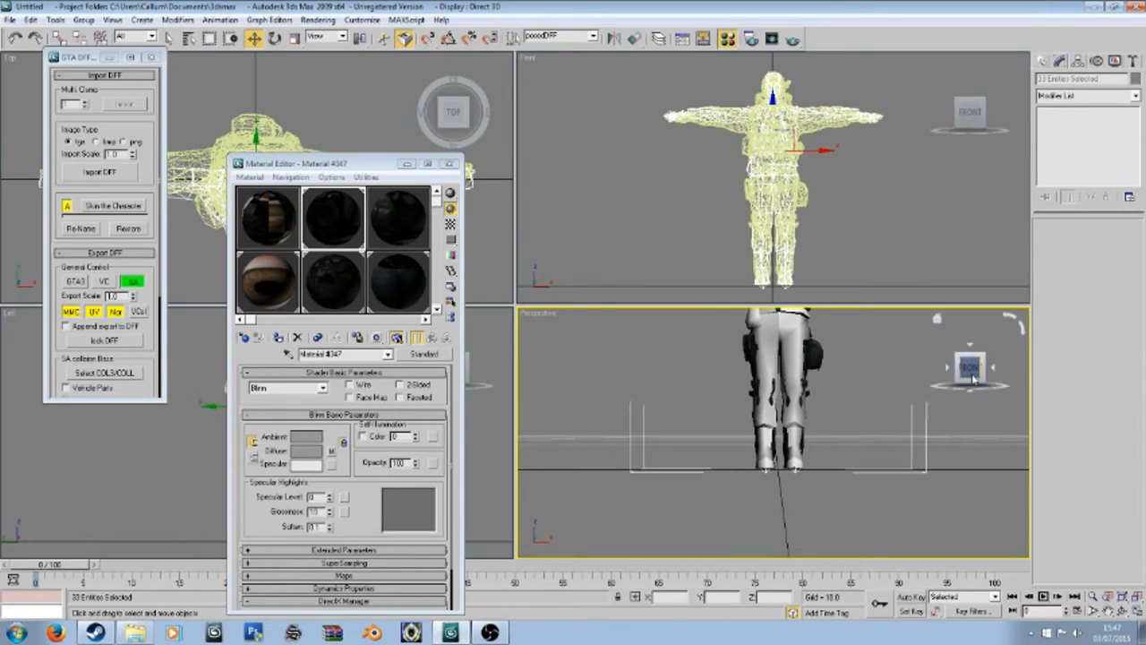
Step: Nudge the army model up along Z by about 0.018 to fit the specops mesh
{"action": "key", "text": "z"}
{"action": "middle_click_drag", "start_coordinate": [837, 451], "coordinate": [835, 497]}
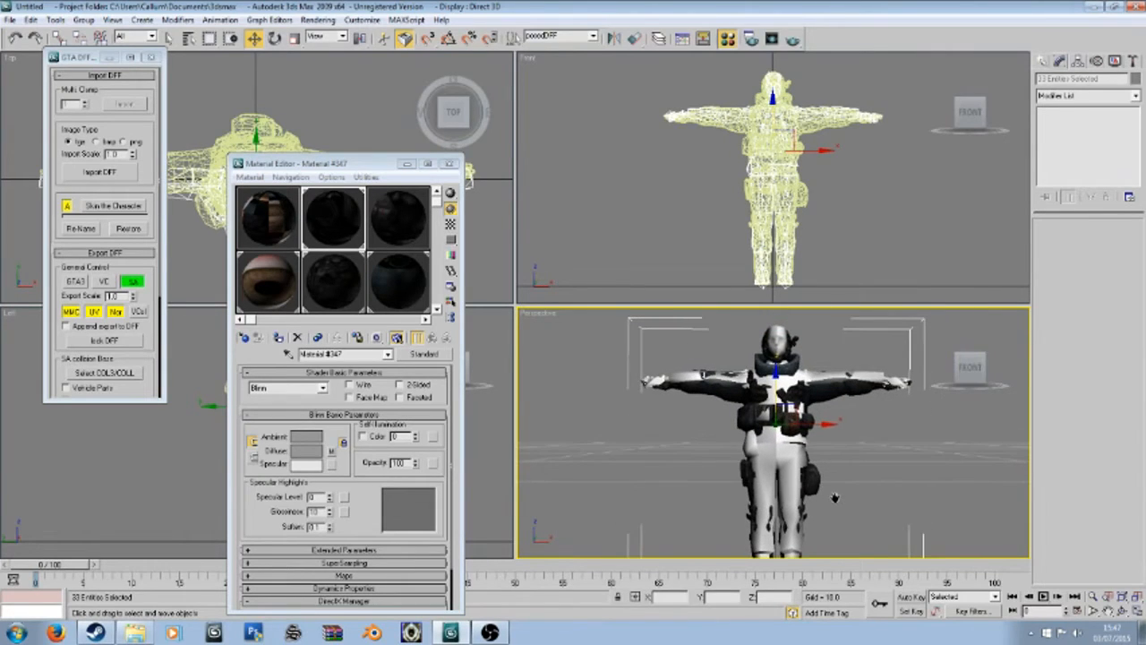
{"action": "scroll", "coordinate": [853, 442], "scroll_direction": "down", "scroll_amount": 2}
{"action": "scroll", "coordinate": [853, 443], "scroll_direction": "up", "scroll_amount": 2}
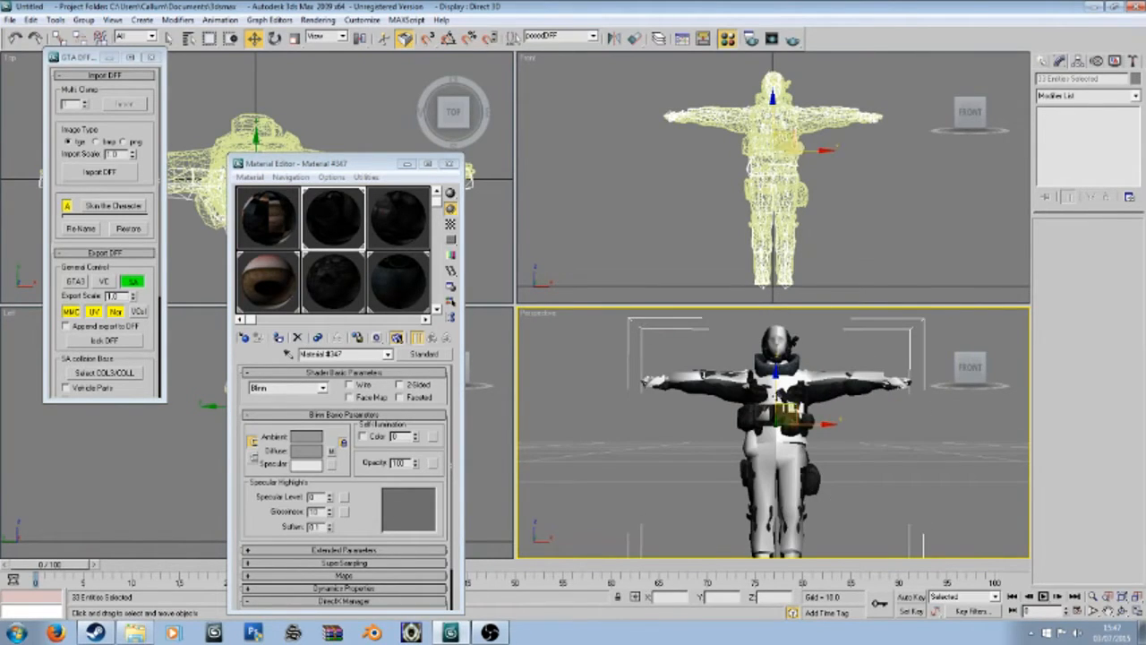
{"action": "left_click_drag", "start_coordinate": [776, 391], "coordinate": [775, 393]}
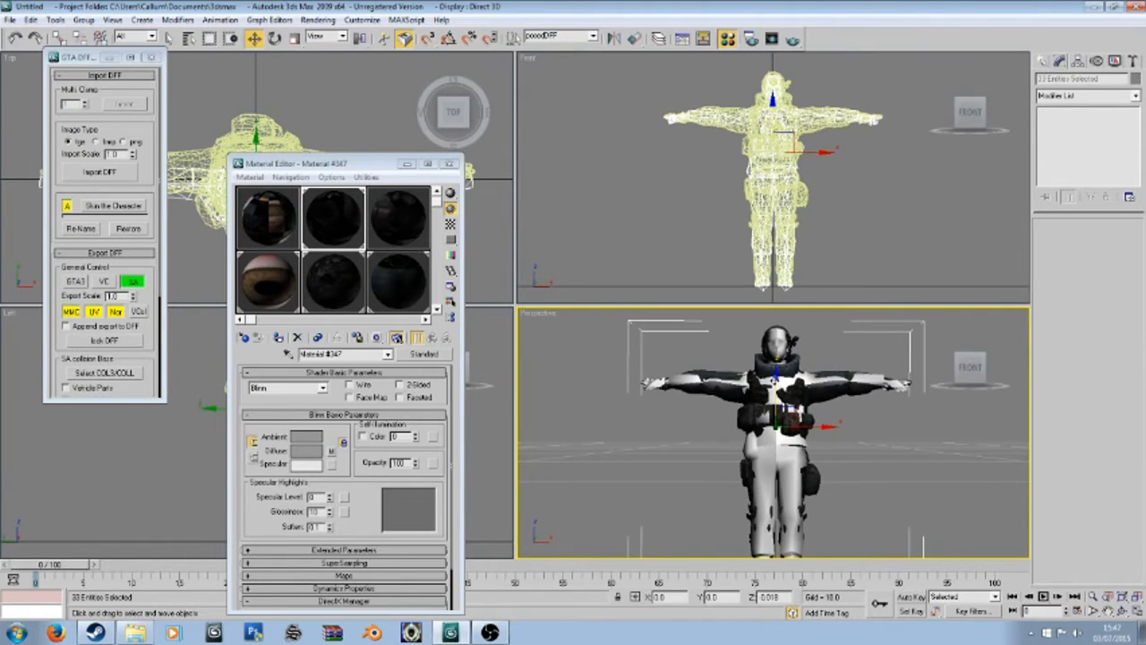
Step: Move the army model back along Y by about 0.047 so it sits inside the specops mesh
{"action": "left_click_drag", "start_coordinate": [970, 367], "coordinate": [990, 385]}
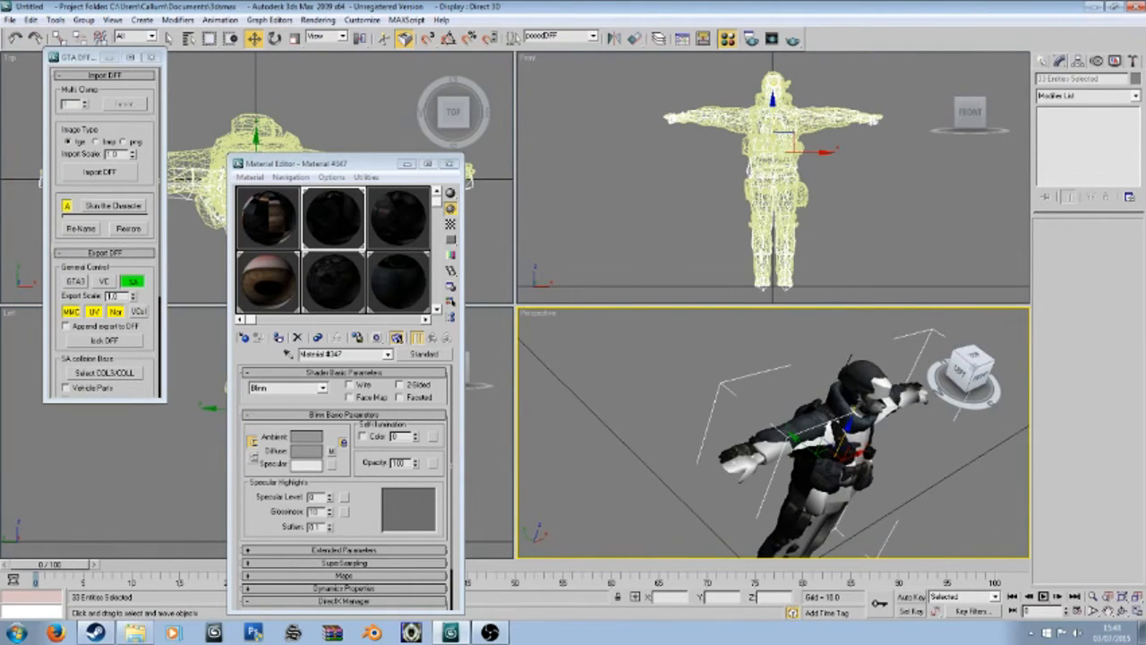
{"action": "left_click_drag", "start_coordinate": [793, 437], "coordinate": [782, 436]}
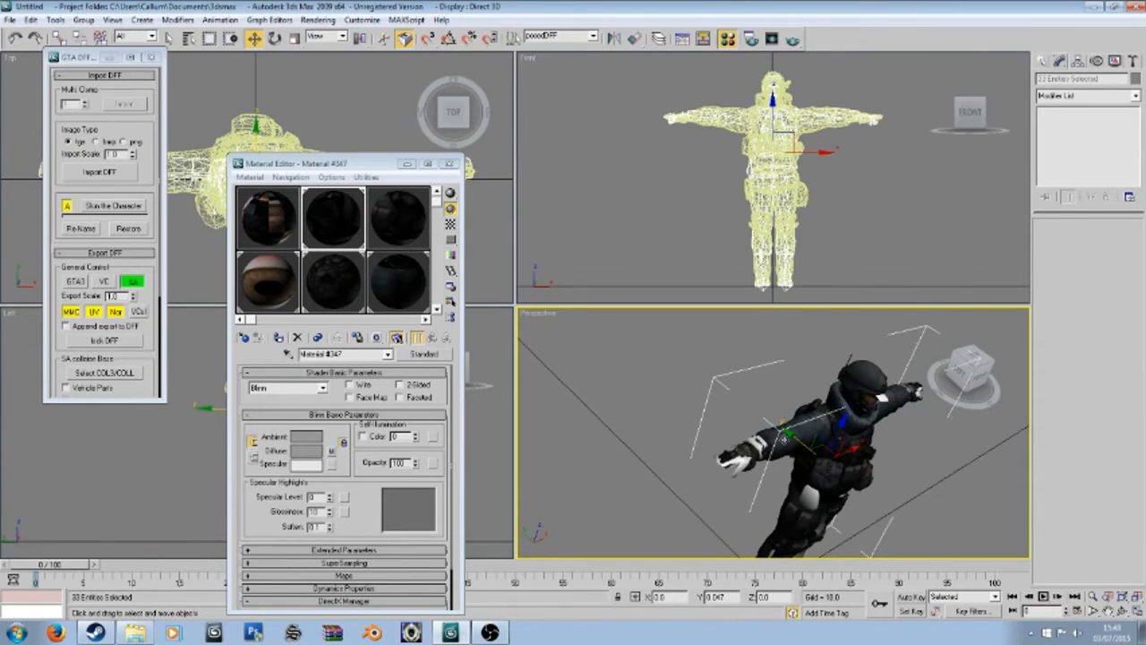
Step: Deselect everything and check the fit of the army model inside the specops mesh at the legs, hands, torso and head
{"action": "left_click", "coordinate": [979, 381]}
{"action": "scroll", "coordinate": [786, 329], "scroll_direction": "down", "scroll_amount": 1}
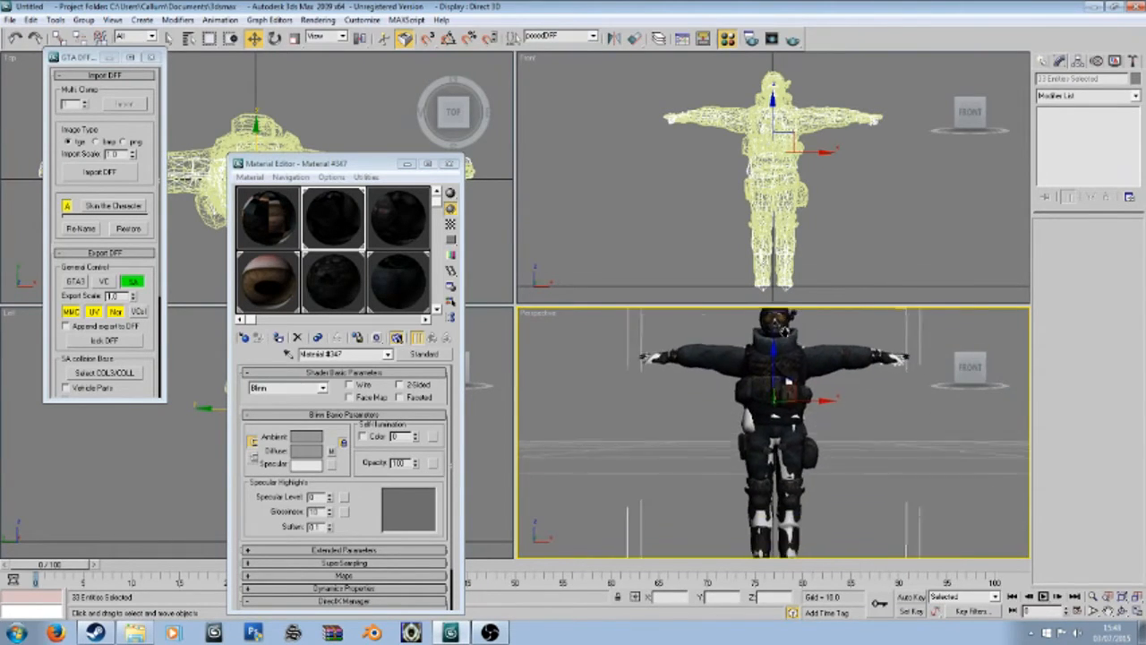
{"action": "left_click", "coordinate": [984, 368]}
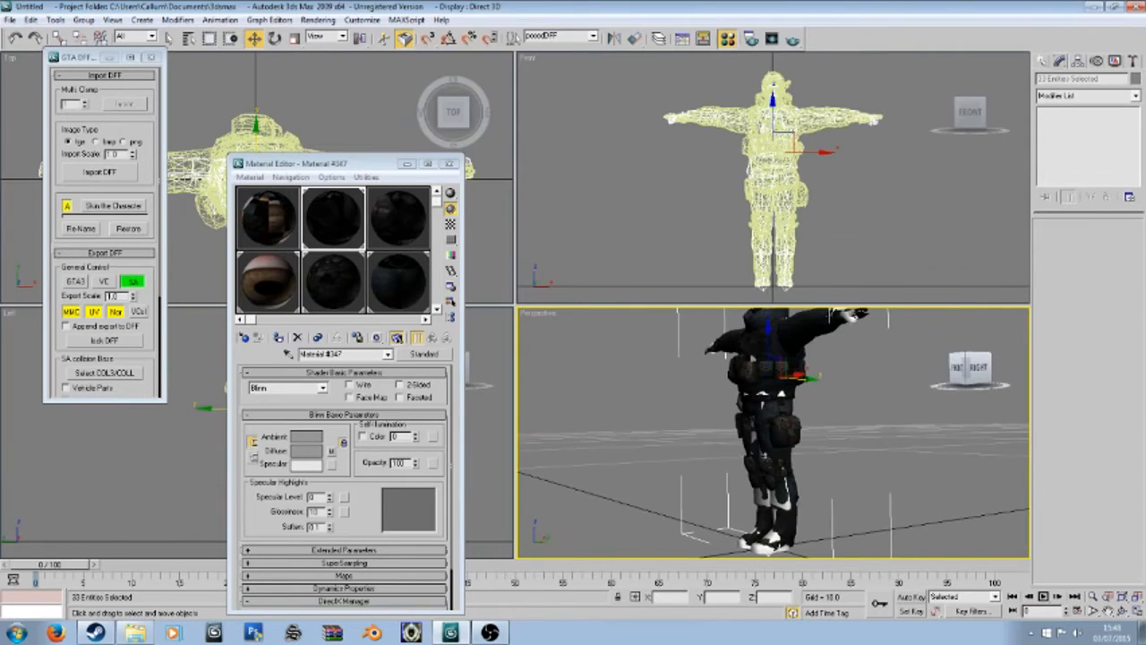
{"action": "left_click", "coordinate": [961, 369]}
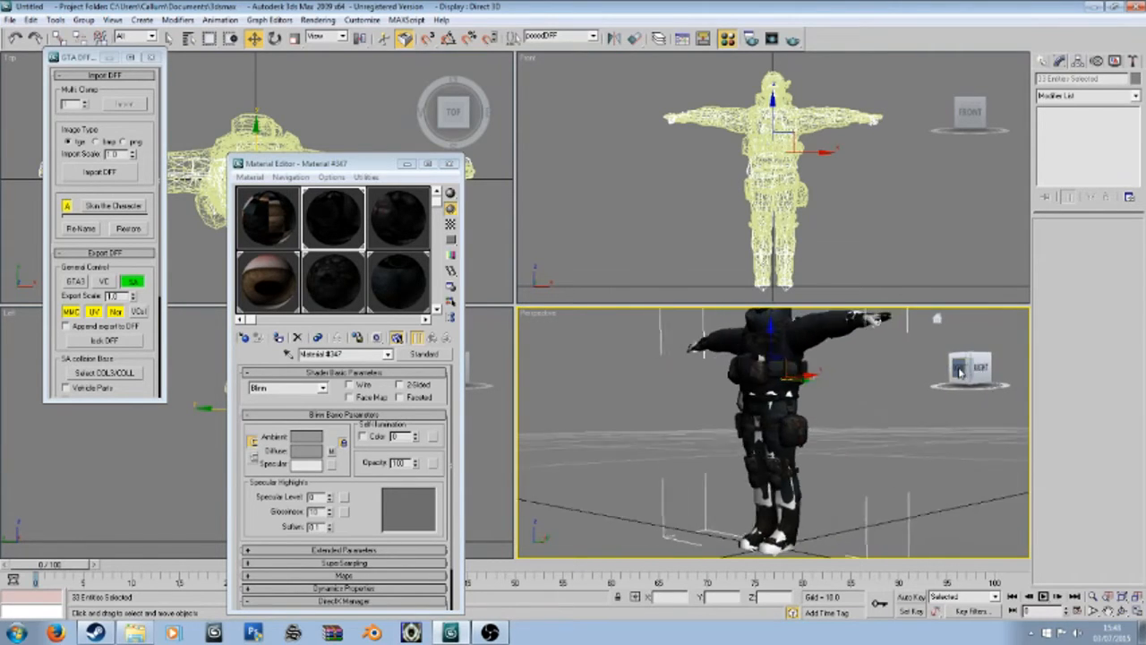
{"action": "scroll", "coordinate": [882, 413], "scroll_direction": "up", "scroll_amount": 5}
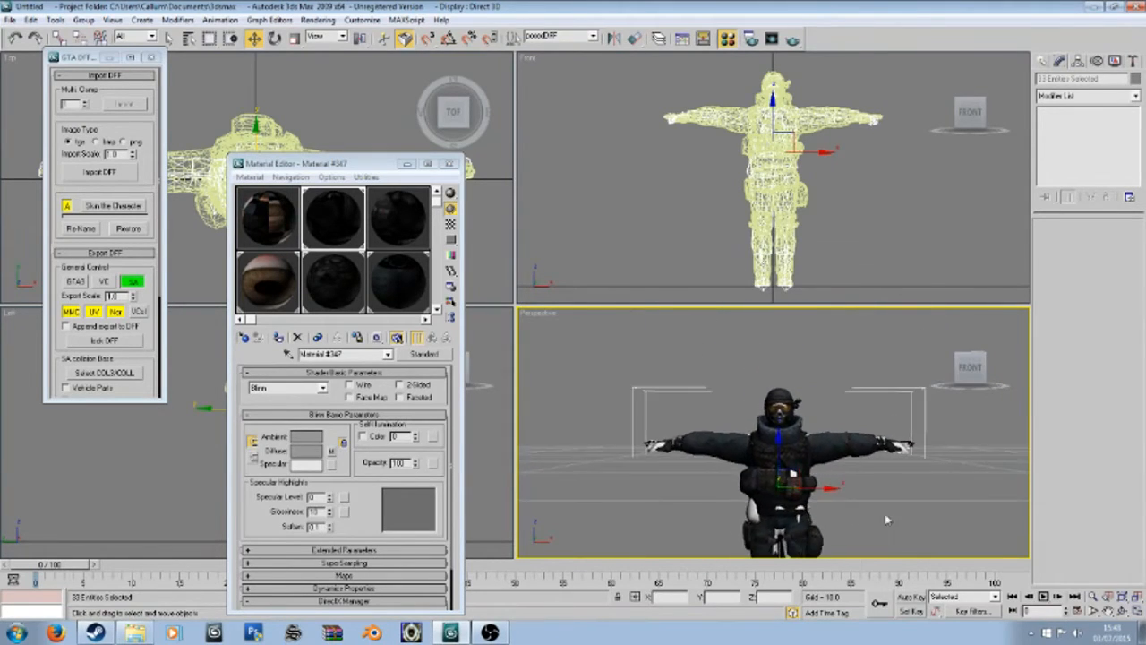
{"action": "scroll", "coordinate": [865, 425], "scroll_direction": "down", "scroll_amount": 2}
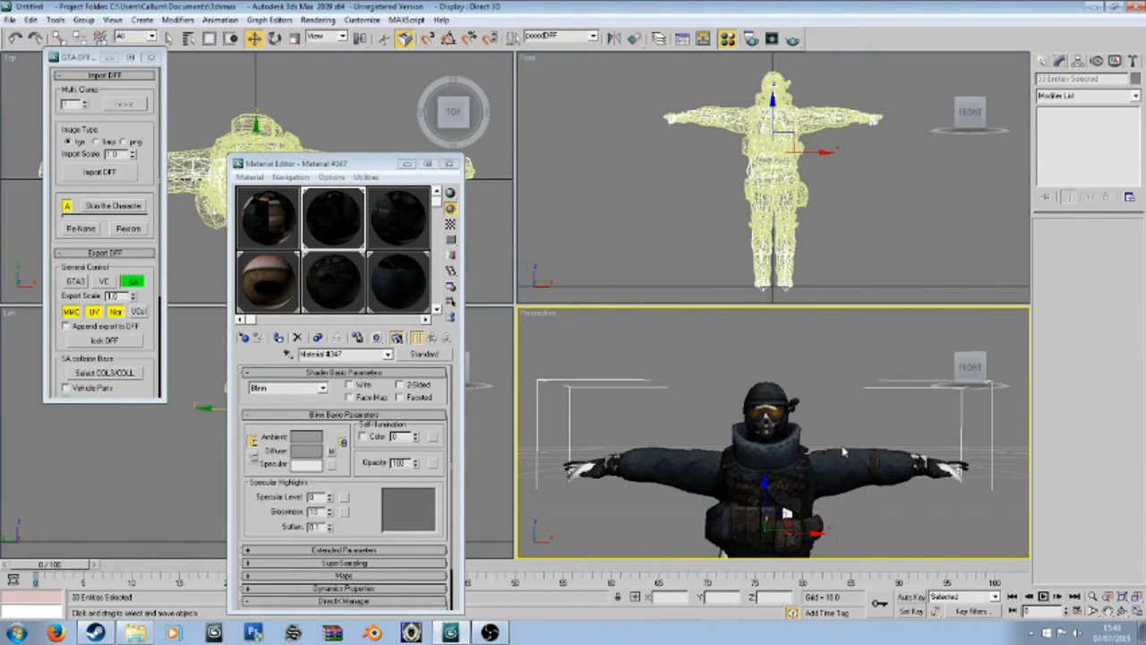
{"action": "left_click", "coordinate": [852, 430]}
{"action": "left_click_drag", "start_coordinate": [974, 370], "coordinate": [933, 378]}
{"action": "middle_click_drag", "start_coordinate": [806, 434], "coordinate": [949, 433], "text": "alt"}
{"action": "left_click_drag", "start_coordinate": [949, 433], "coordinate": [864, 433], "text": "alt"}
{"action": "left_click", "coordinate": [978, 369]}
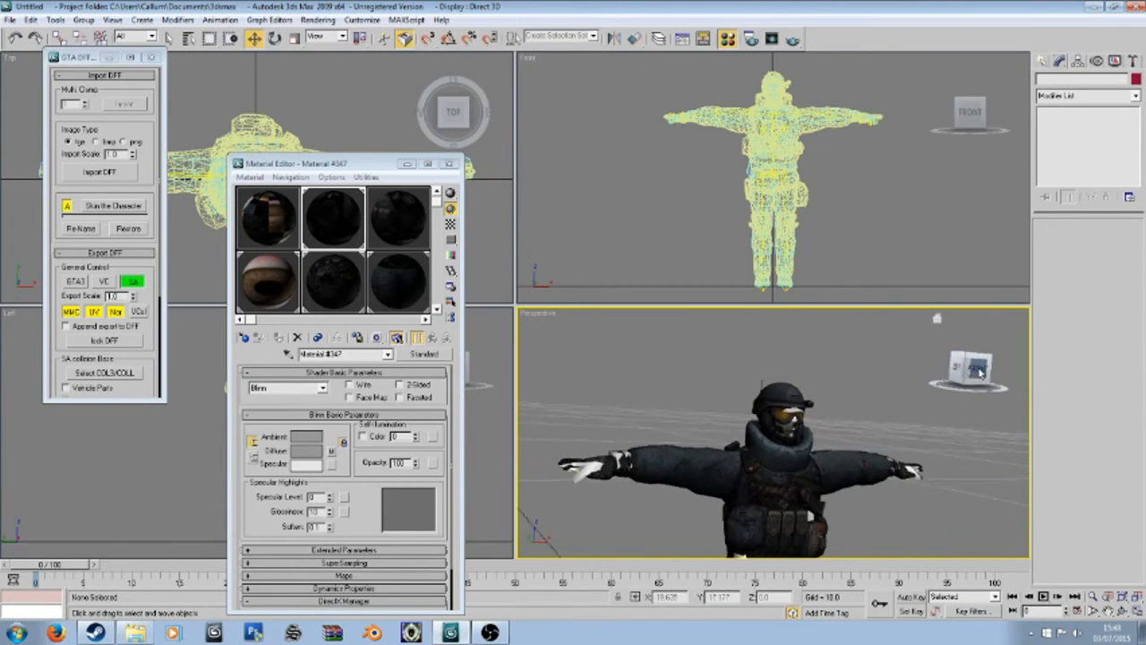
{"action": "scroll", "coordinate": [859, 438], "scroll_direction": "up", "scroll_amount": 1}
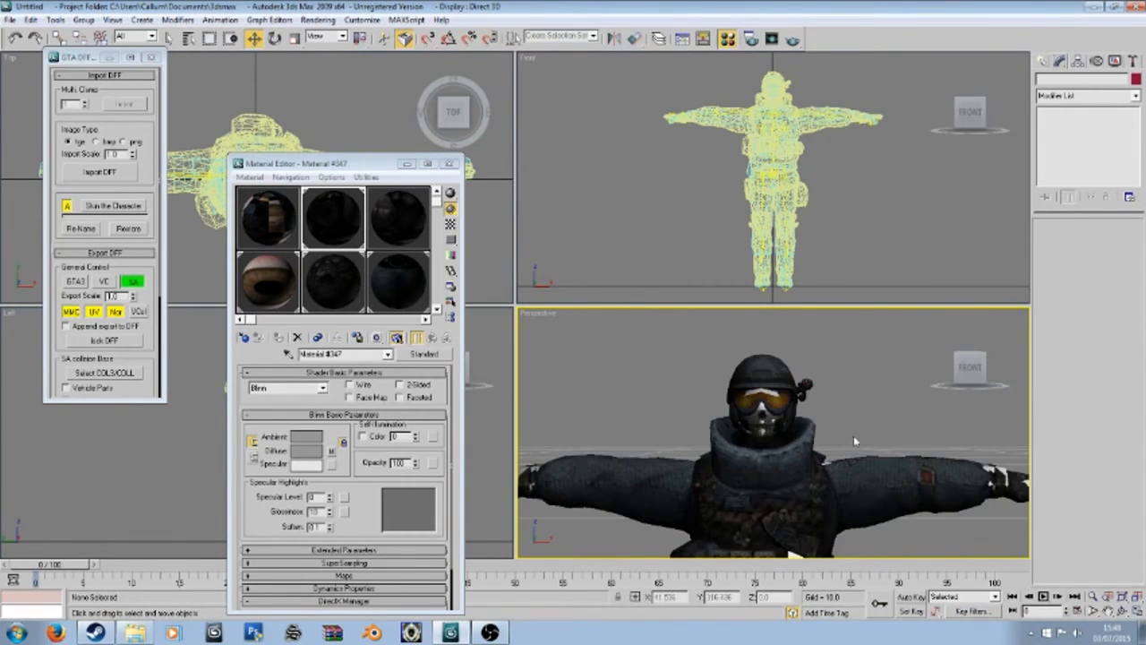
Step: Select all vertices of the army model's Skin_Mesh at its Editable Mesh level beneath the Skin modifier, accepting the topology warning
{"action": "scroll", "coordinate": [757, 415], "scroll_direction": "down", "scroll_amount": 1}
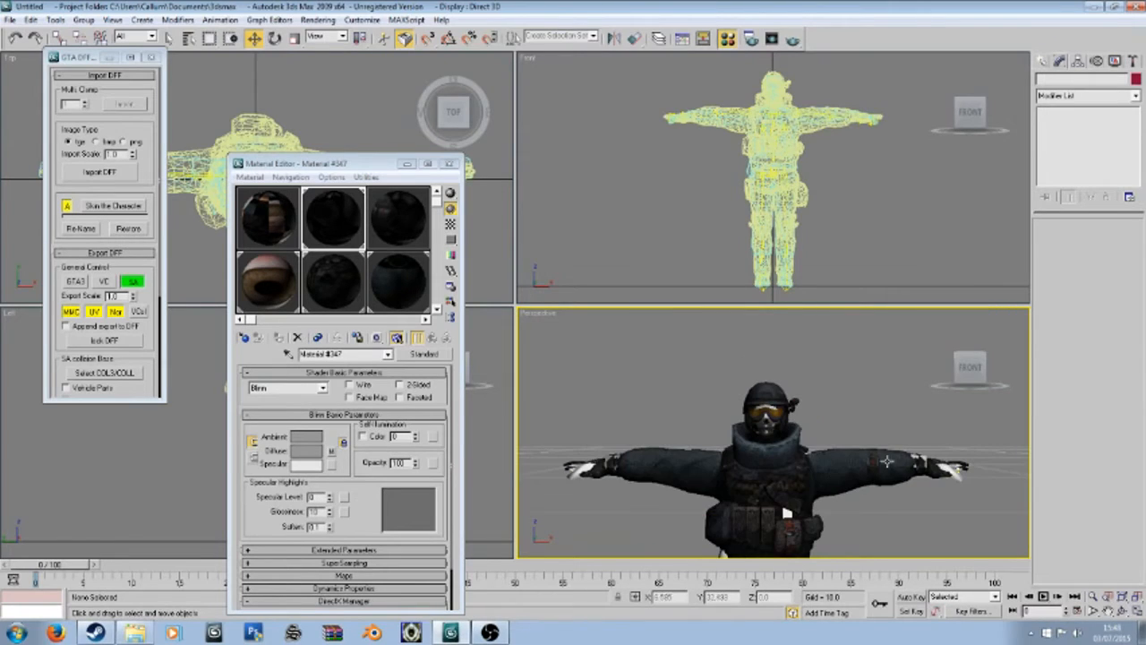
{"action": "left_click", "coordinate": [785, 513]}
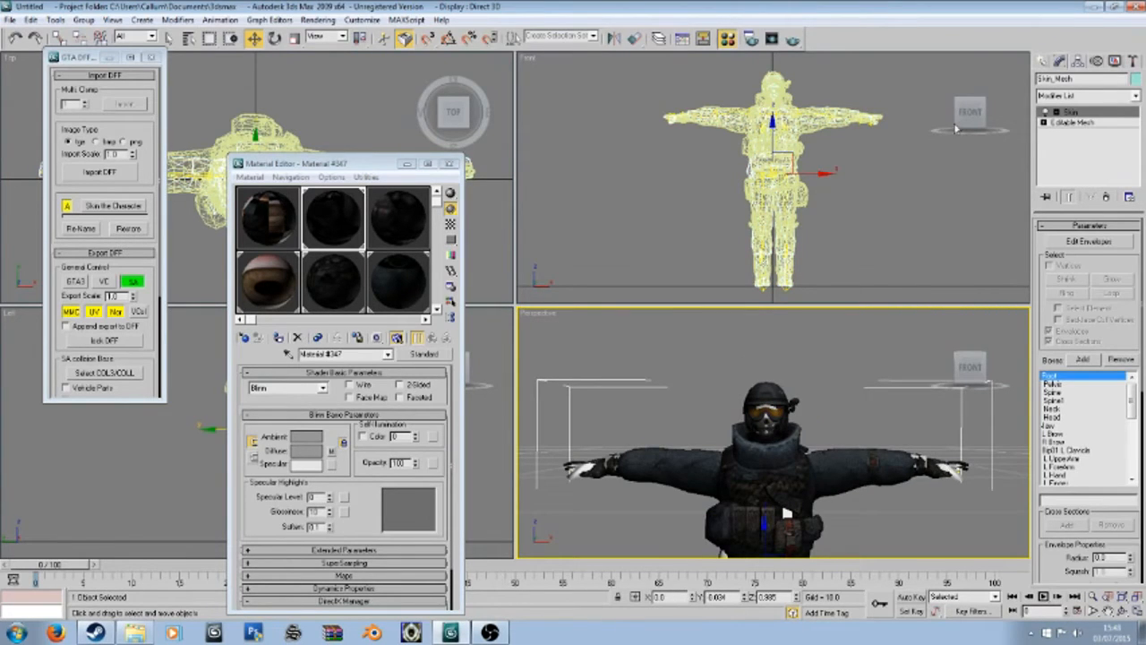
{"action": "left_click", "coordinate": [1044, 123]}
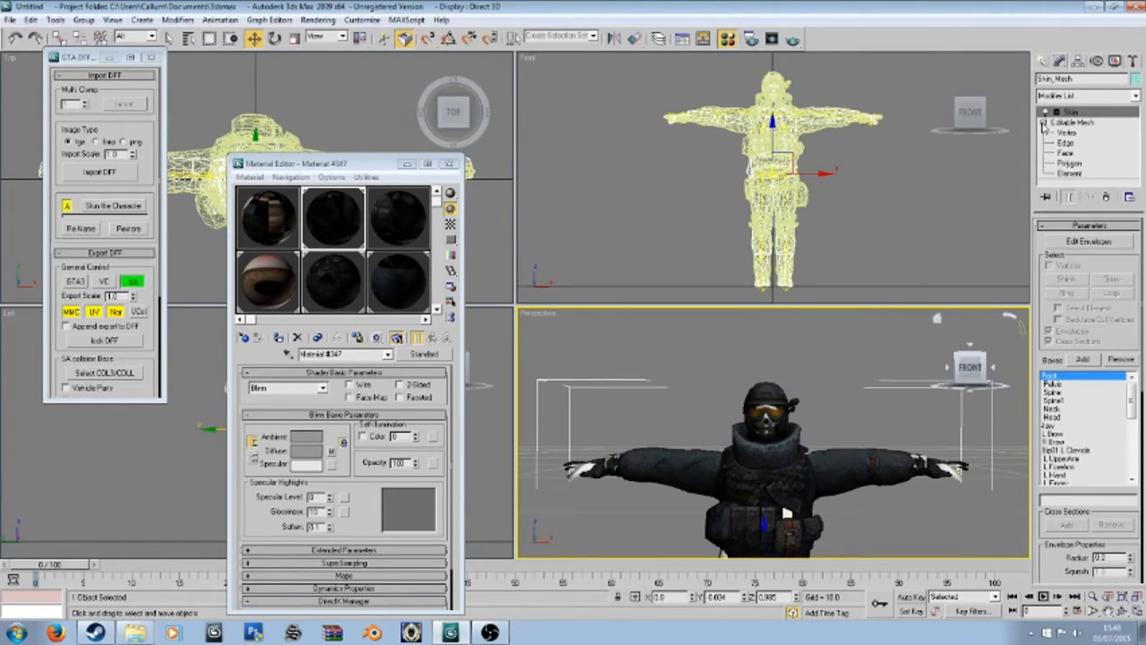
{"action": "left_click", "coordinate": [1067, 133]}
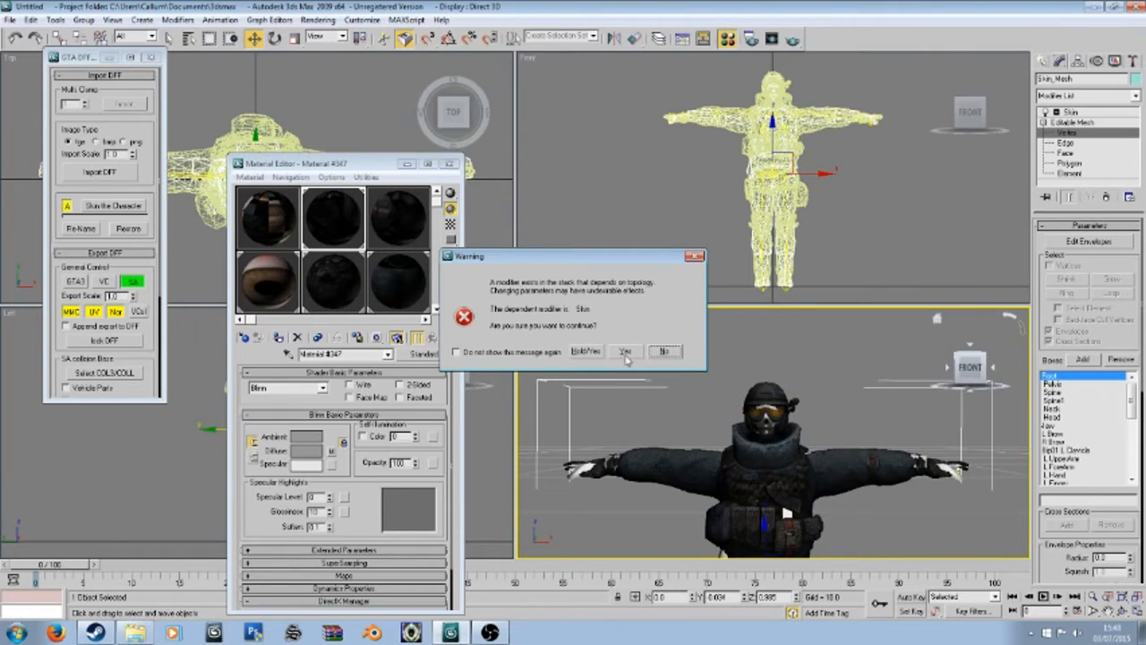
{"action": "left_click", "coordinate": [625, 351]}
{"action": "key", "text": "ctrl+a"}
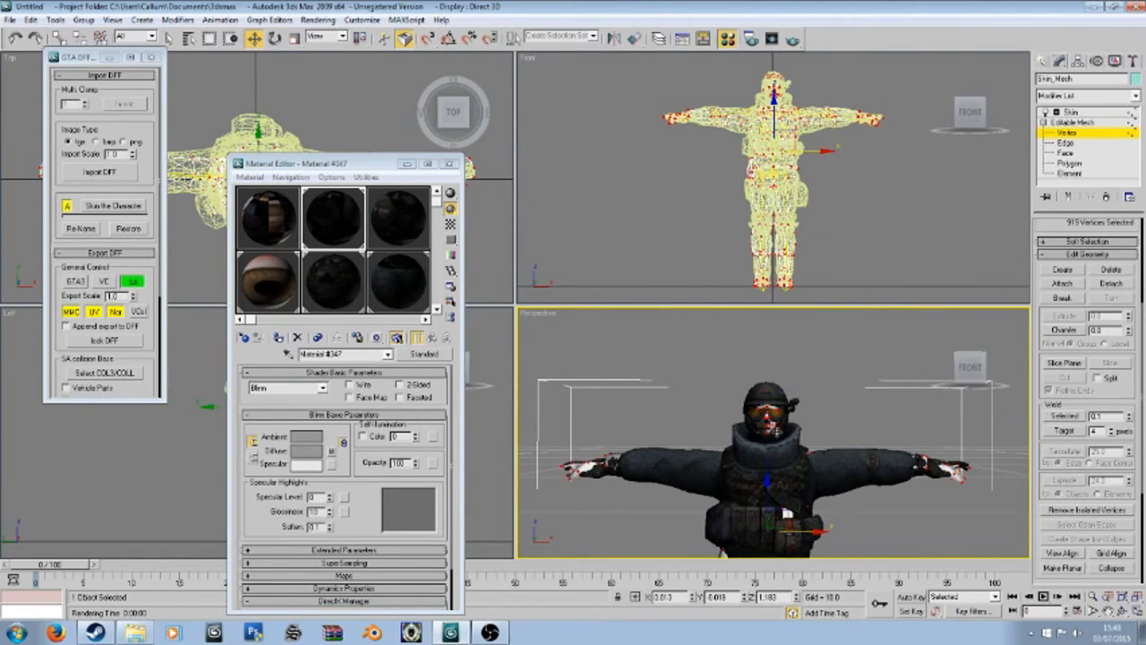
{"action": "mouse_move", "coordinate": [978, 365]}
{"action": "left_mouse_down"}
{"action": "mouse_move", "coordinate": [896, 369]}
{"action": "mouse_move", "coordinate": [969, 374]}
{"action": "left_mouse_up"}
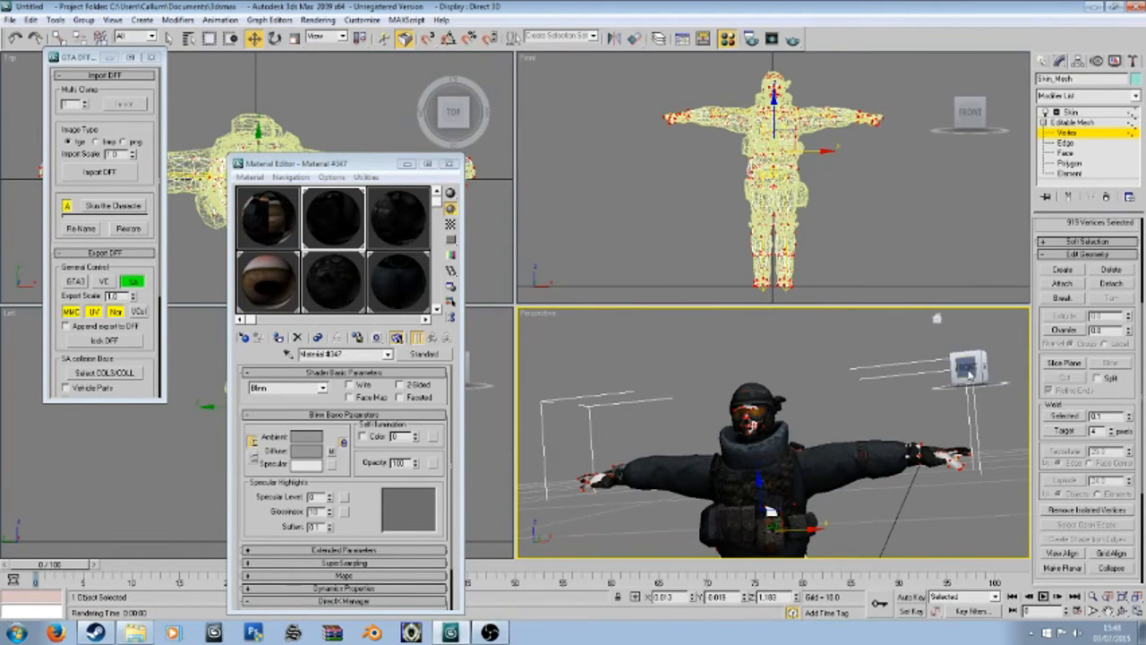
{"action": "left_click", "coordinate": [968, 374]}
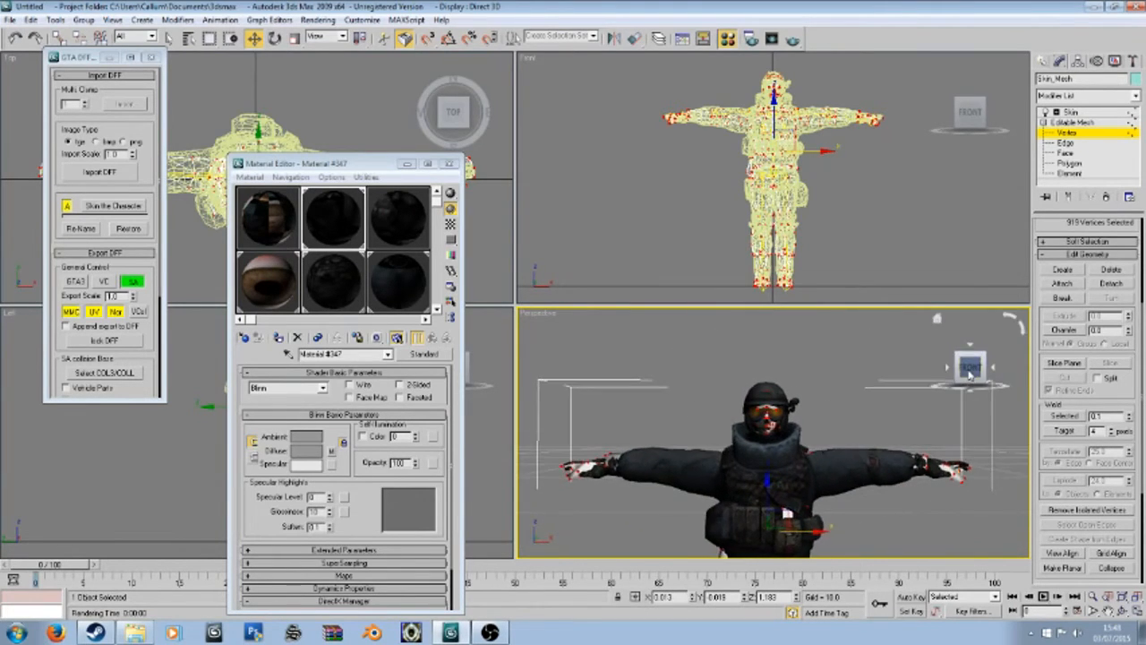
Step: Attach the specops mesh to Skin_Mesh with Match Material to Material IDs, delete the original army vertices and return to the Skin modifier
{"action": "left_click", "coordinate": [1062, 283]}
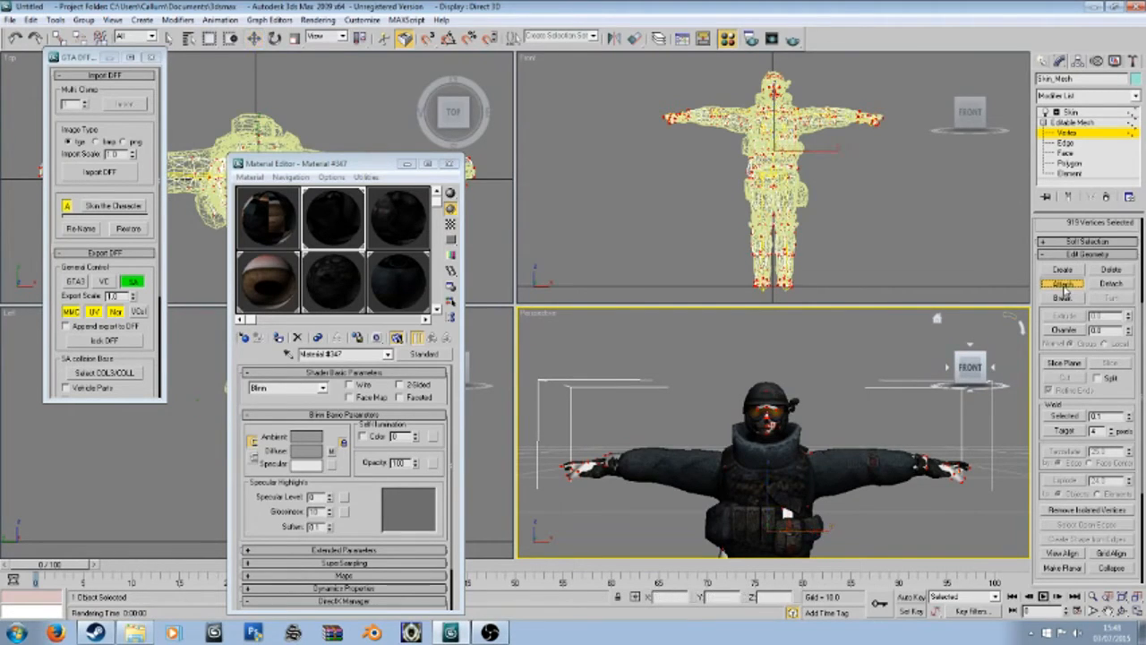
{"action": "left_click", "coordinate": [854, 462]}
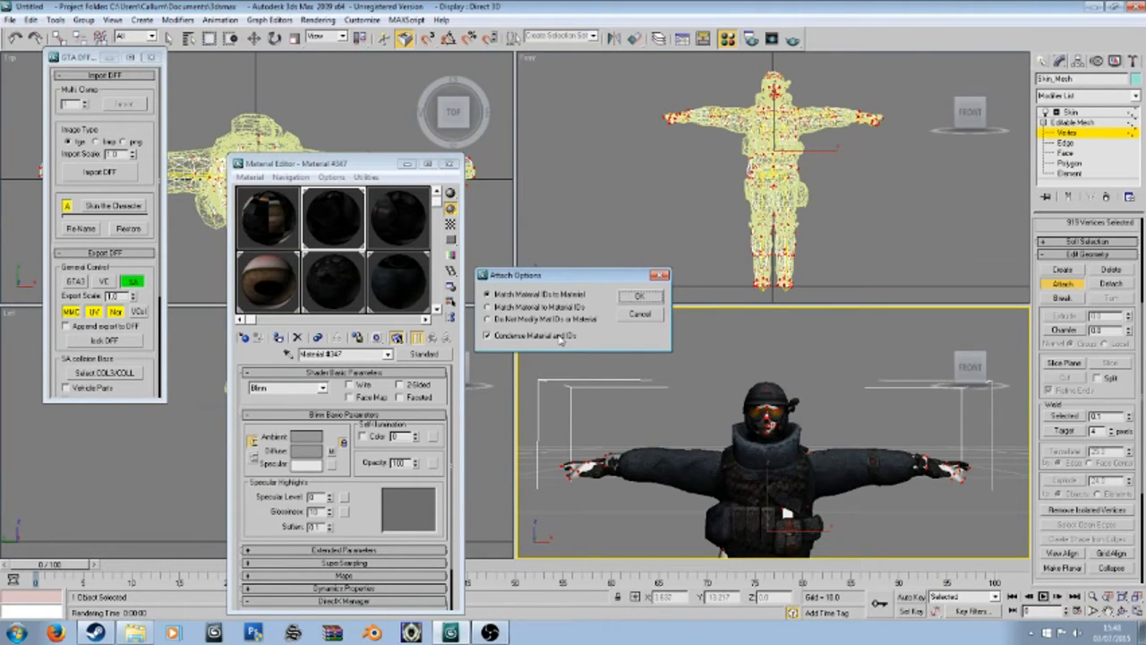
{"action": "left_click", "coordinate": [543, 308]}
{"action": "left_click", "coordinate": [638, 296]}
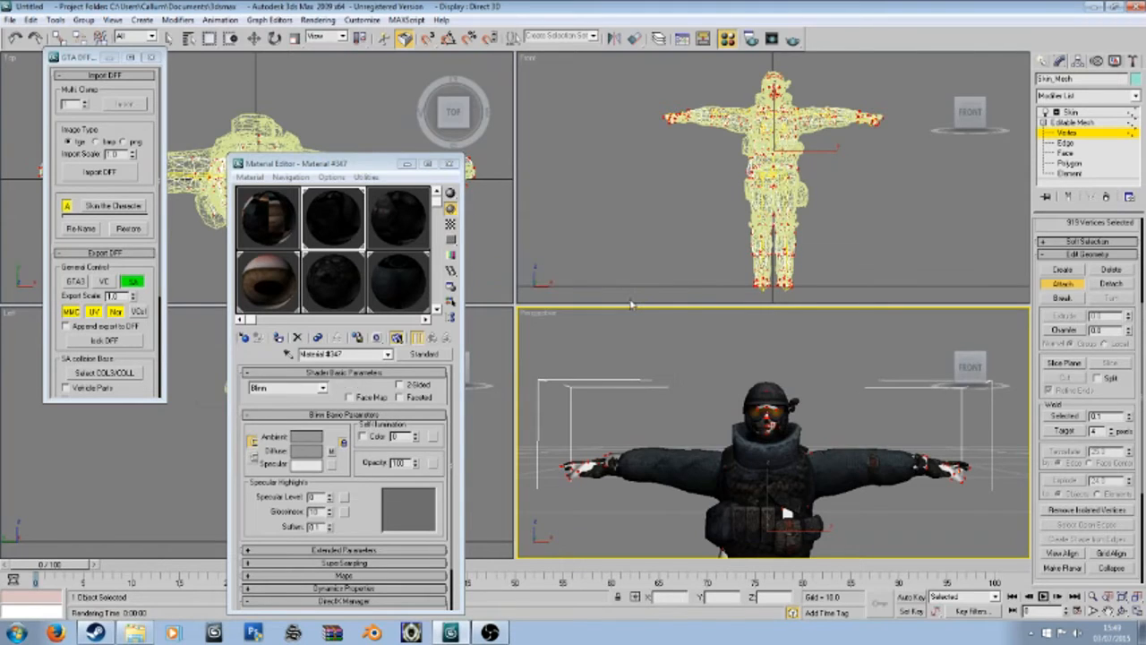
{"action": "left_click", "coordinate": [724, 419]}
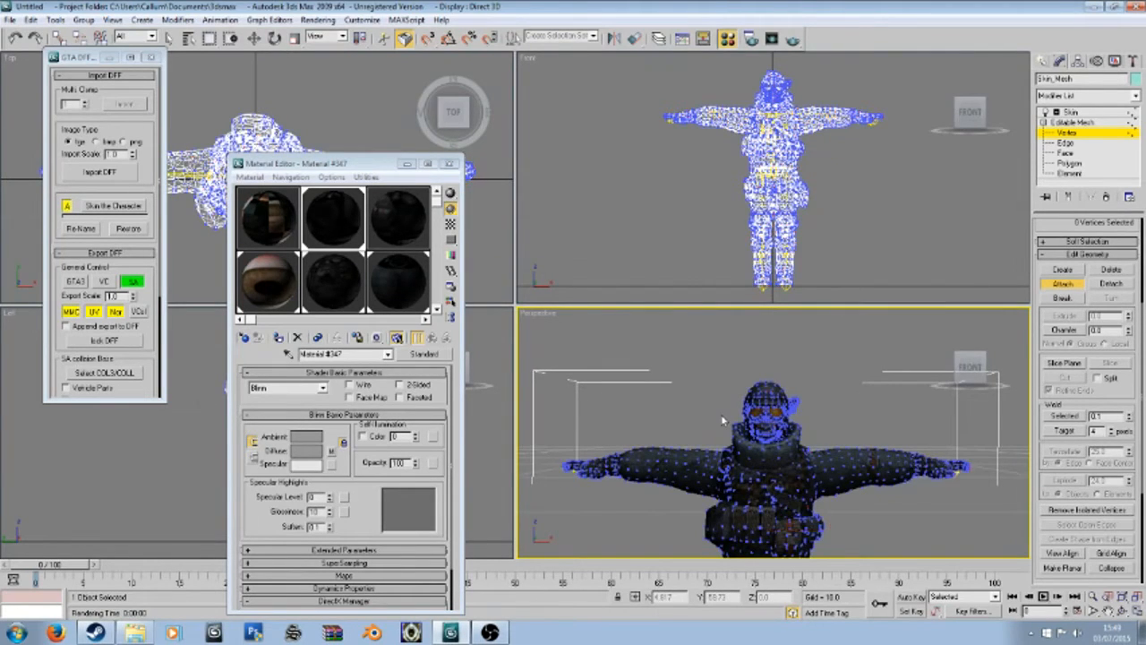
{"action": "left_click", "coordinate": [1073, 112]}
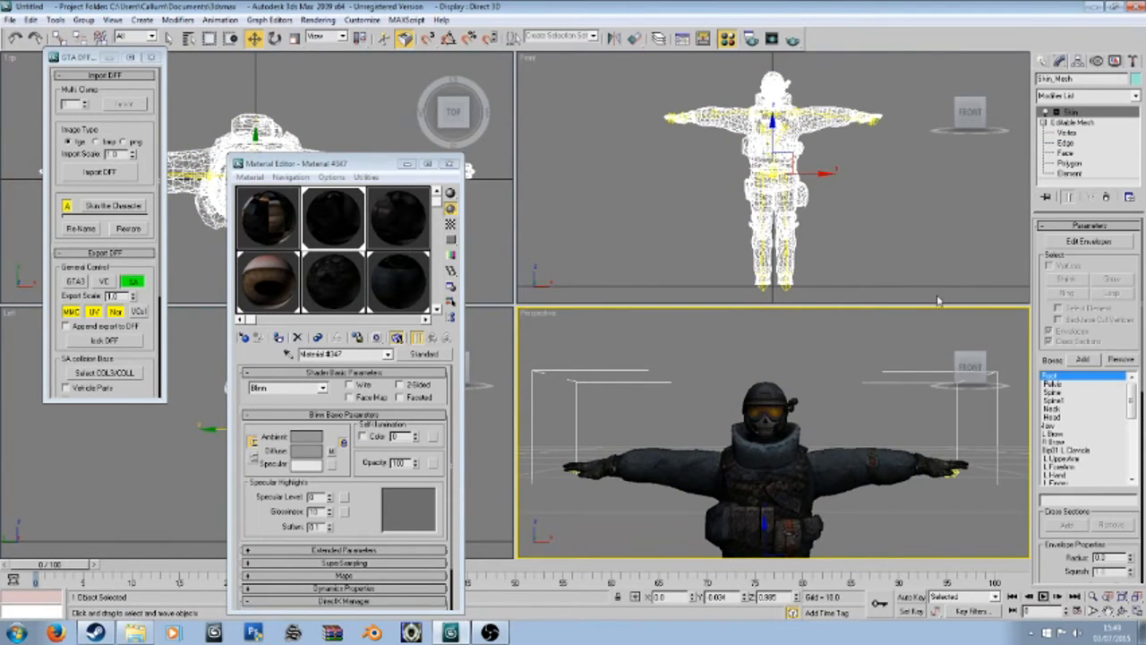
Step: Rotate the L UpperArm bone downward about 47° around Y to test the arm's deformation, and undo the rotation
{"action": "left_click", "coordinate": [847, 407]}
{"action": "scroll", "coordinate": [842, 411], "scroll_direction": "up", "scroll_amount": 3}
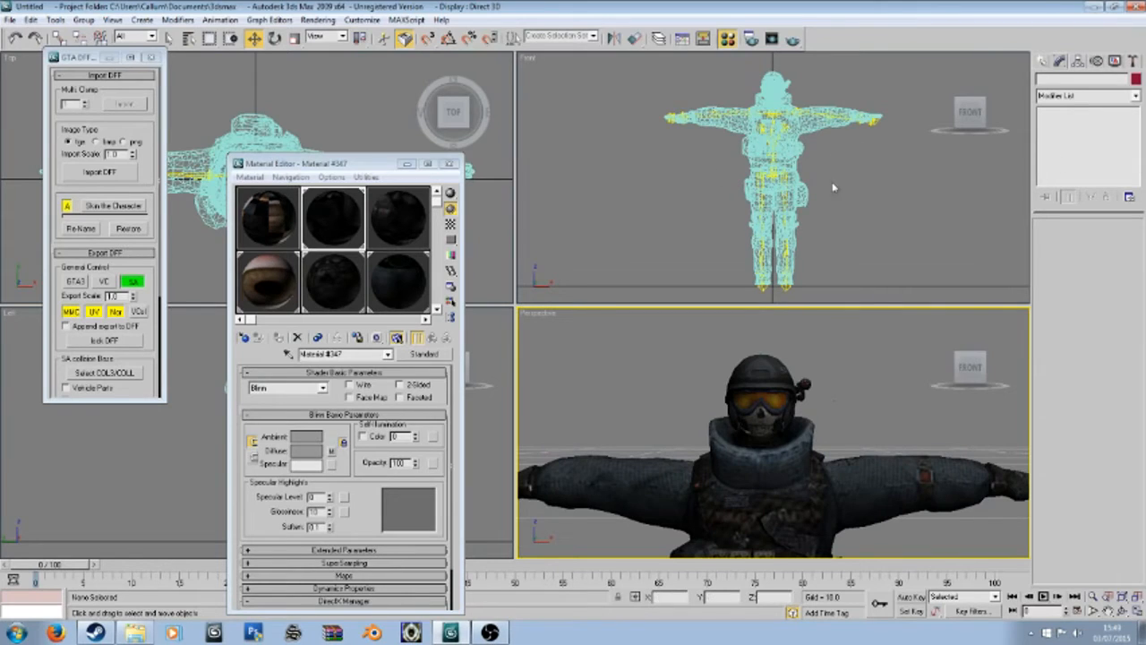
{"action": "left_click", "coordinate": [786, 114]}
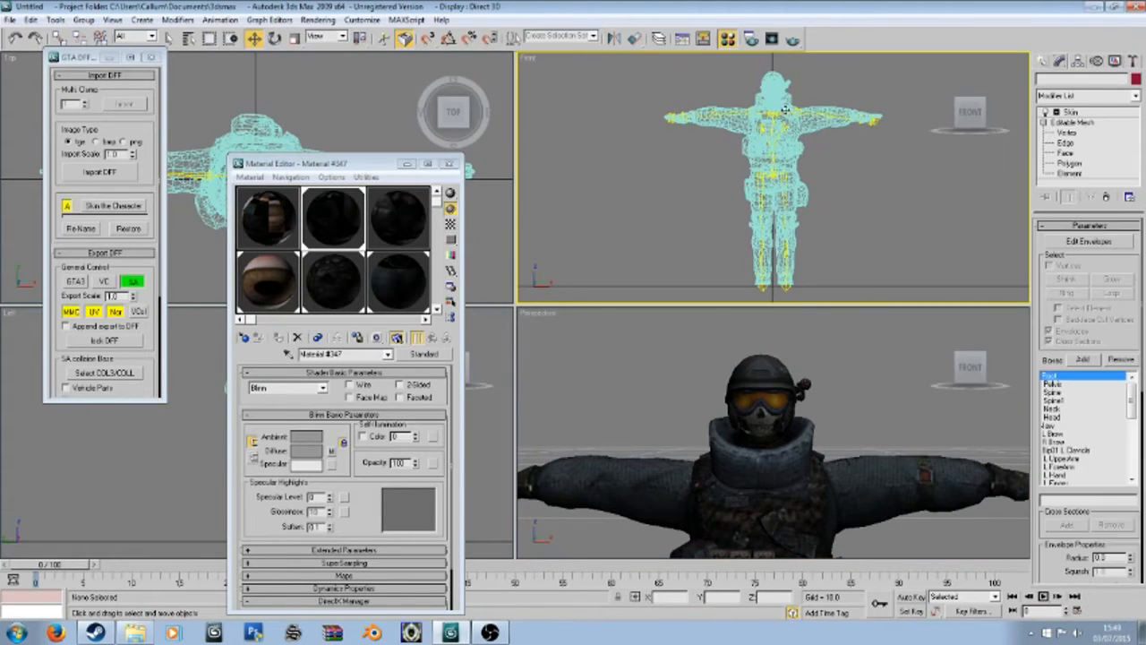
{"action": "left_click", "coordinate": [785, 111]}
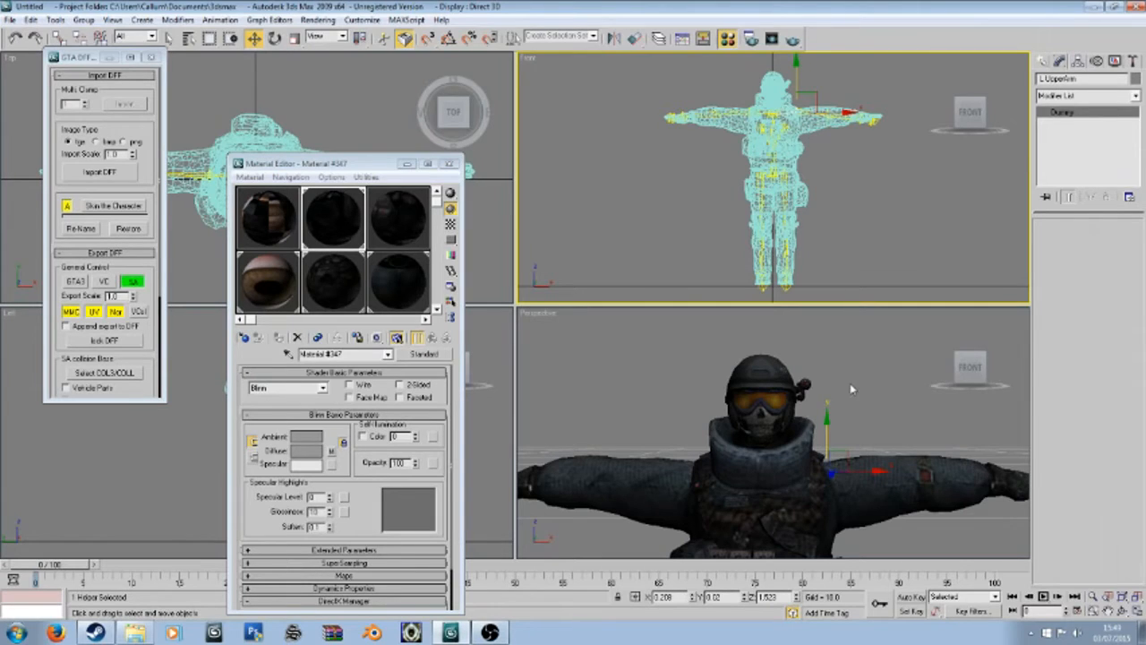
{"action": "scroll", "coordinate": [852, 388], "scroll_direction": "down", "scroll_amount": 3}
{"action": "right_click", "coordinate": [850, 417]}
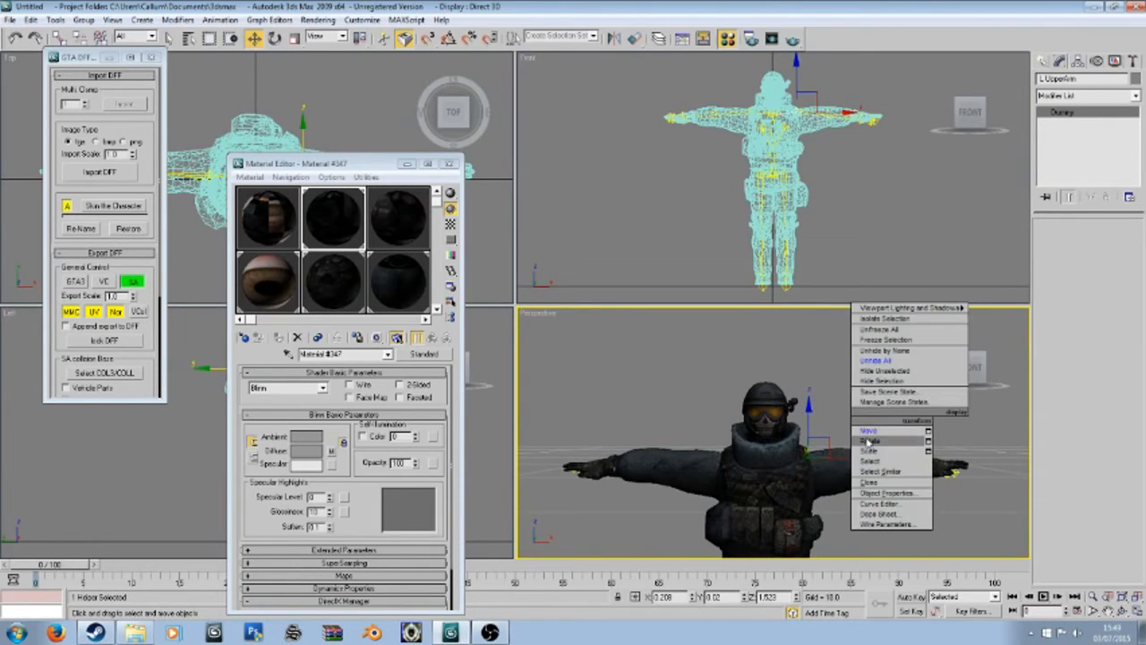
{"action": "left_click", "coordinate": [868, 442]}
{"action": "left_click_drag", "start_coordinate": [856, 453], "coordinate": [905, 472]}
{"action": "left_click_drag", "start_coordinate": [960, 391], "coordinate": [935, 397]}
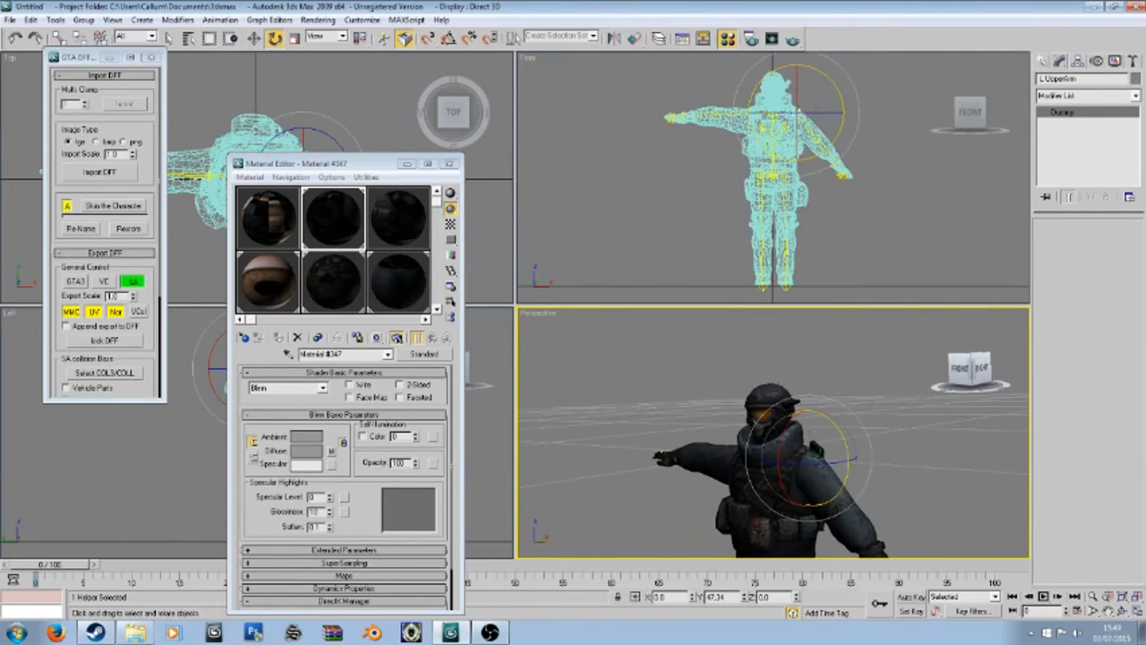
{"action": "left_click", "coordinate": [959, 370]}
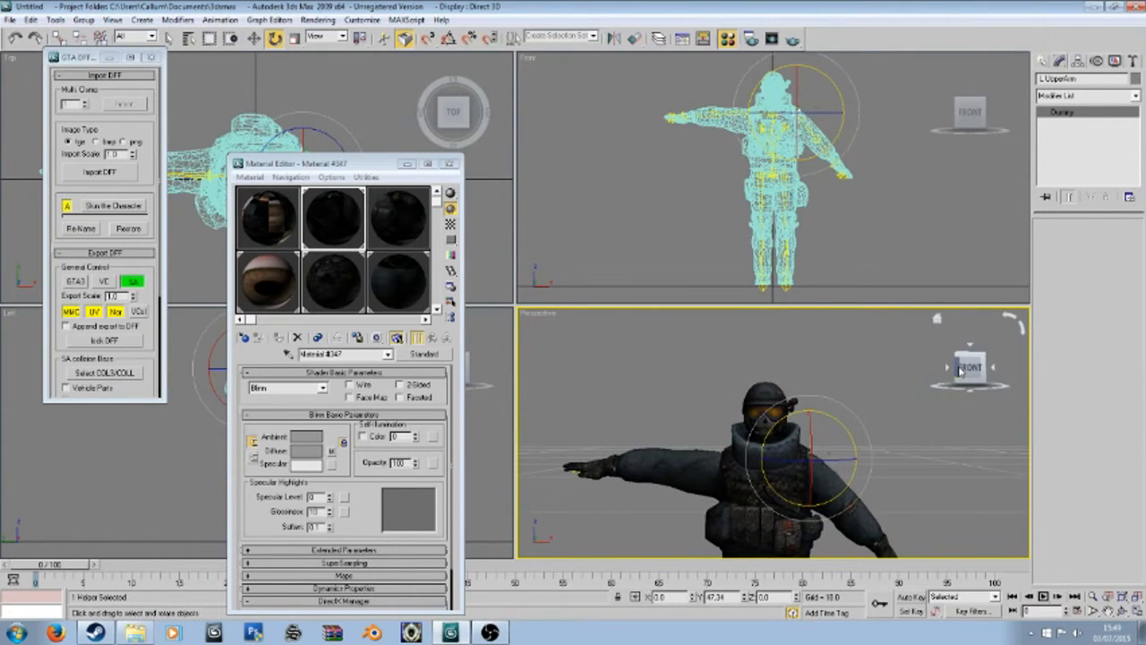
{"action": "key", "text": "ctrl+z"}
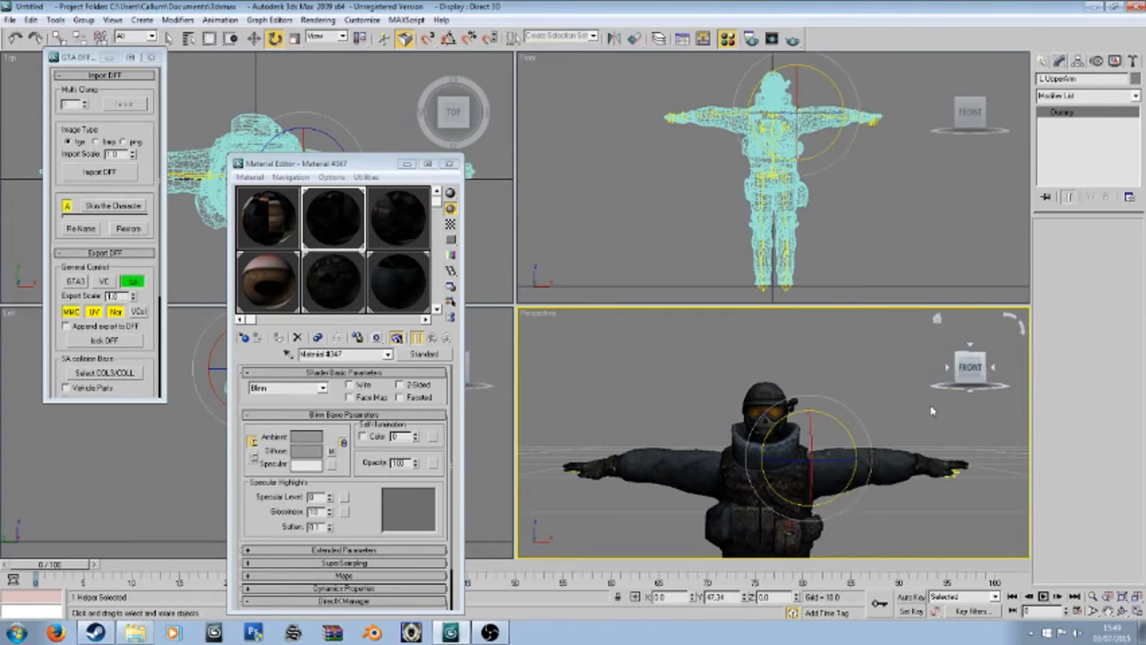
Step: Rotate the R Thigh bone outward about 45° around Y to expose skinning errors between the legs
{"action": "middle_click_drag", "start_coordinate": [891, 415], "coordinate": [902, 279]}
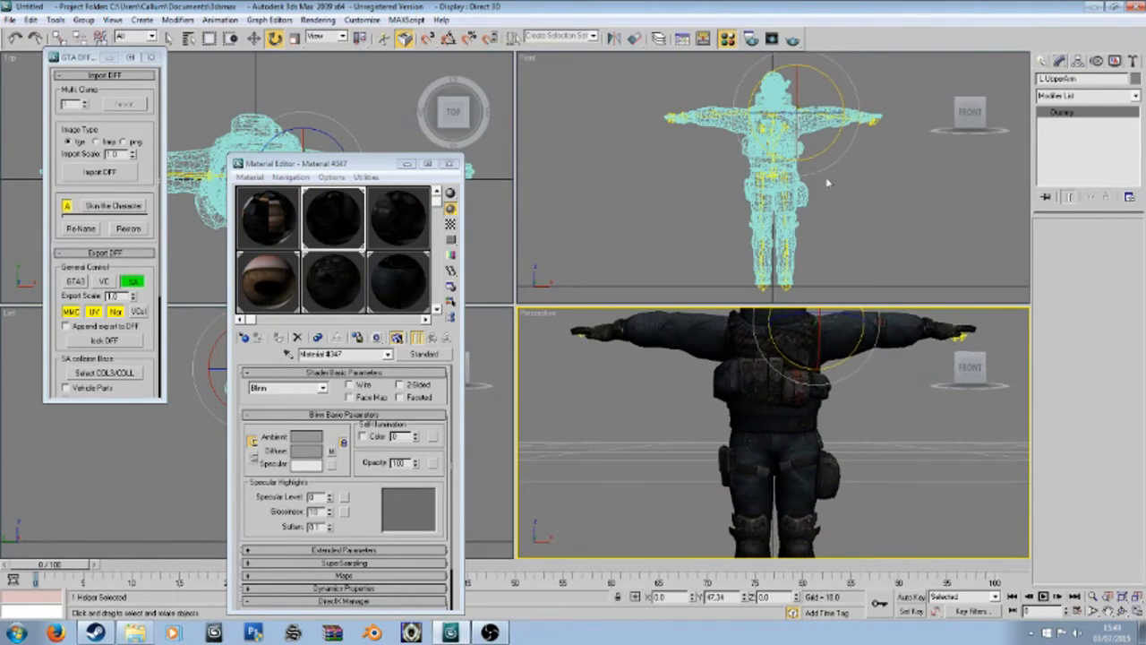
{"action": "left_click", "coordinate": [821, 218]}
{"action": "scroll", "coordinate": [755, 218], "scroll_direction": "up", "scroll_amount": 5}
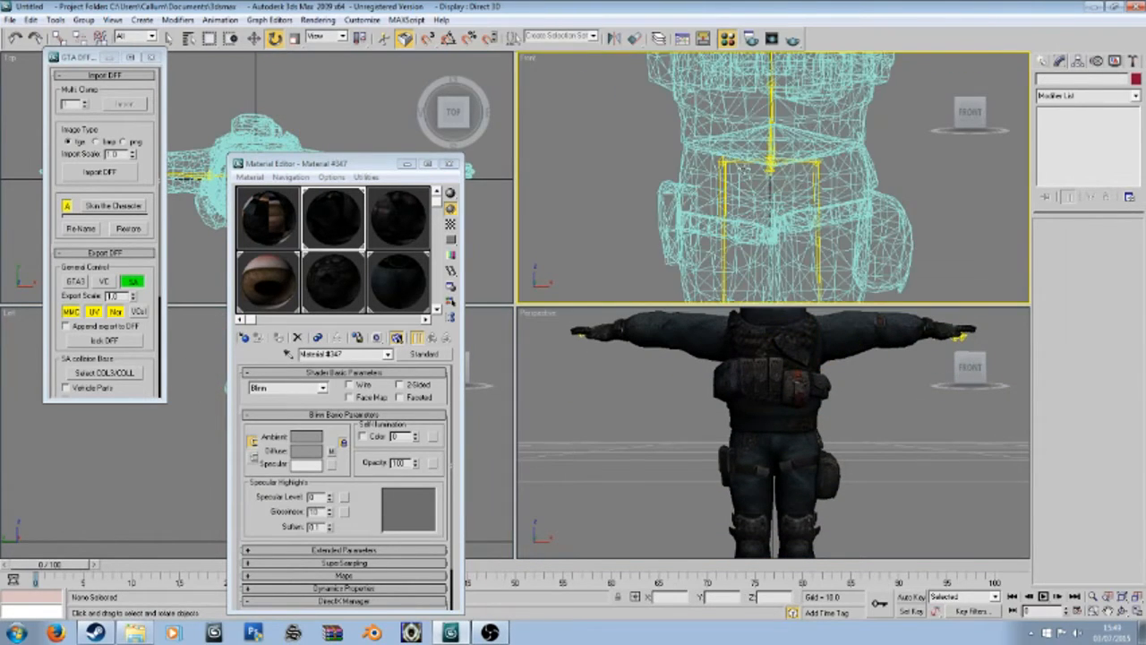
{"action": "left_click", "coordinate": [741, 163]}
{"action": "left_click", "coordinate": [742, 163]}
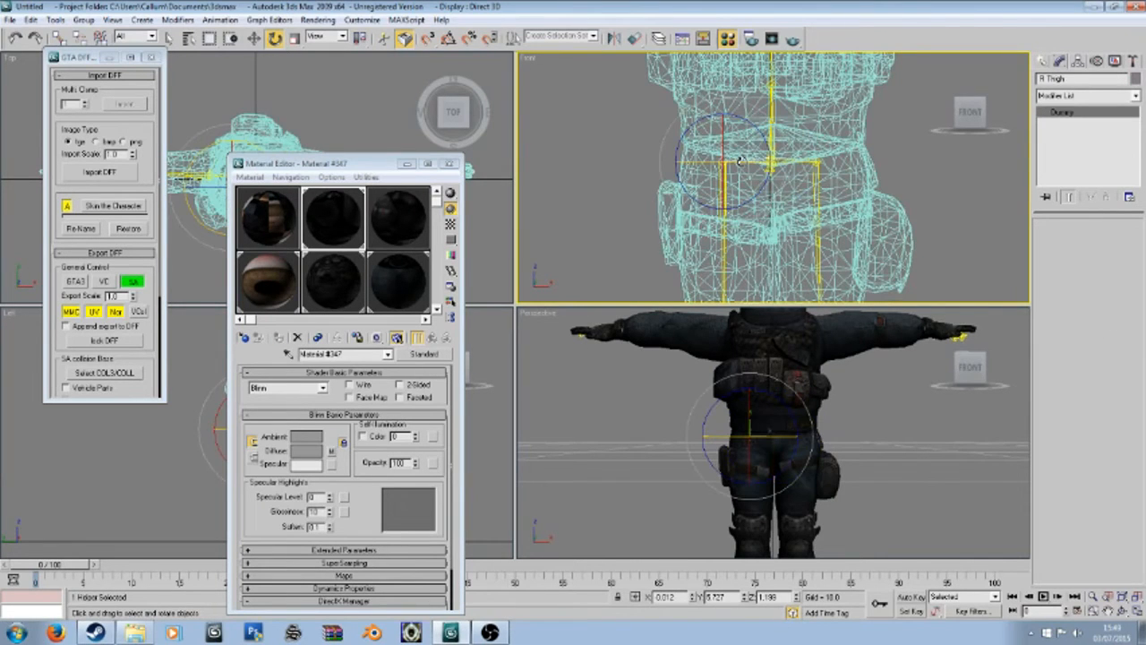
{"action": "right_click", "coordinate": [866, 479]}
{"action": "left_click_drag", "start_coordinate": [793, 455], "coordinate": [832, 518]}
{"action": "scroll", "coordinate": [832, 518], "scroll_direction": "up", "scroll_amount": 3}
{"action": "scroll", "coordinate": [832, 418], "scroll_direction": "up", "scroll_amount": 2}
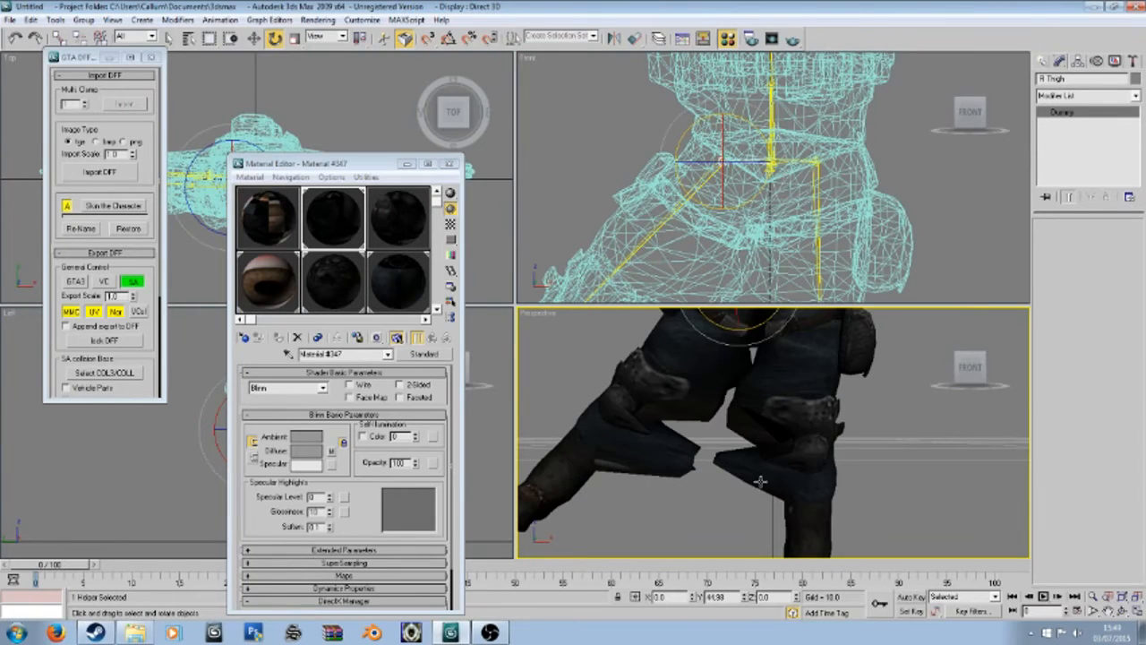
{"action": "scroll", "coordinate": [726, 459], "scroll_direction": "up", "scroll_amount": 2}
{"action": "mouse_move", "coordinate": [971, 371]}
{"action": "left_mouse_down"}
{"action": "mouse_move", "coordinate": [811, 374]}
{"action": "mouse_move", "coordinate": [962, 373]}
{"action": "left_mouse_up"}
{"action": "left_click", "coordinate": [974, 368]}
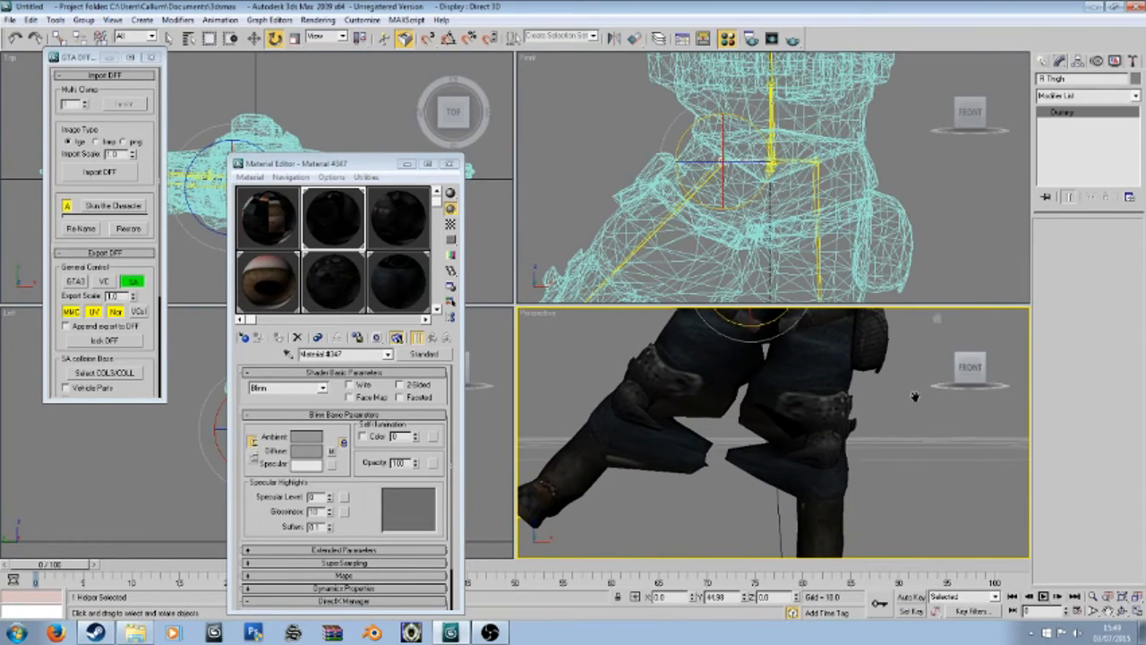
Step: Start envelope editing on Skin_Mesh's Skin modifier, enable vertex selection and choose the R Calf bone
{"action": "left_click", "coordinate": [810, 391]}
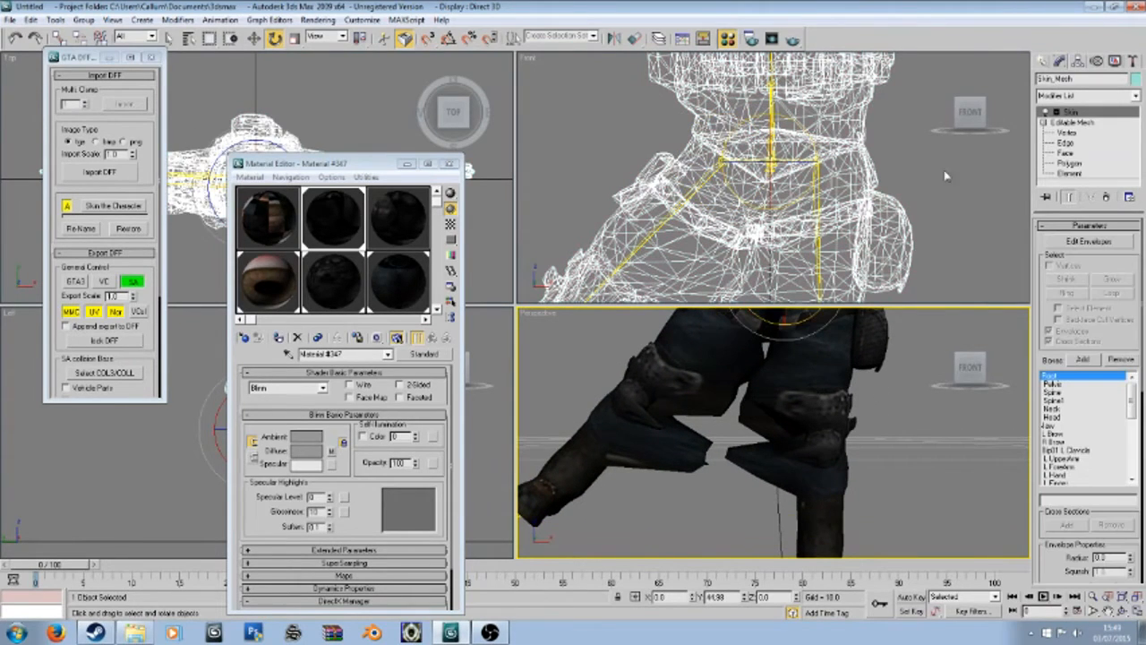
{"action": "left_click", "coordinate": [1058, 113]}
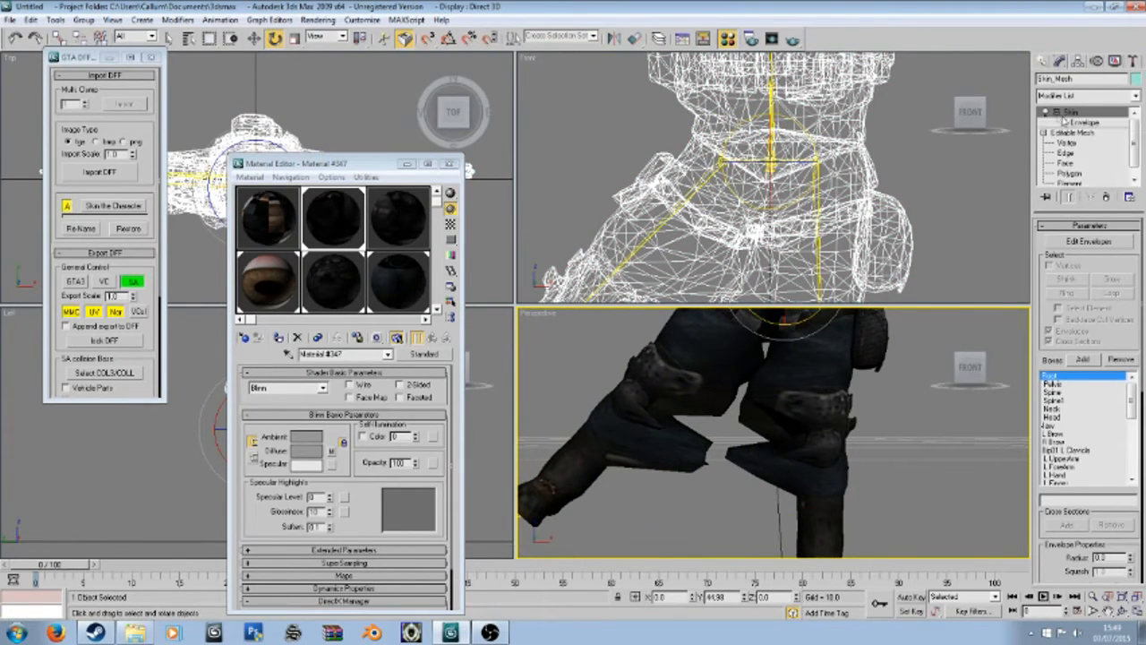
{"action": "left_click", "coordinate": [1079, 123]}
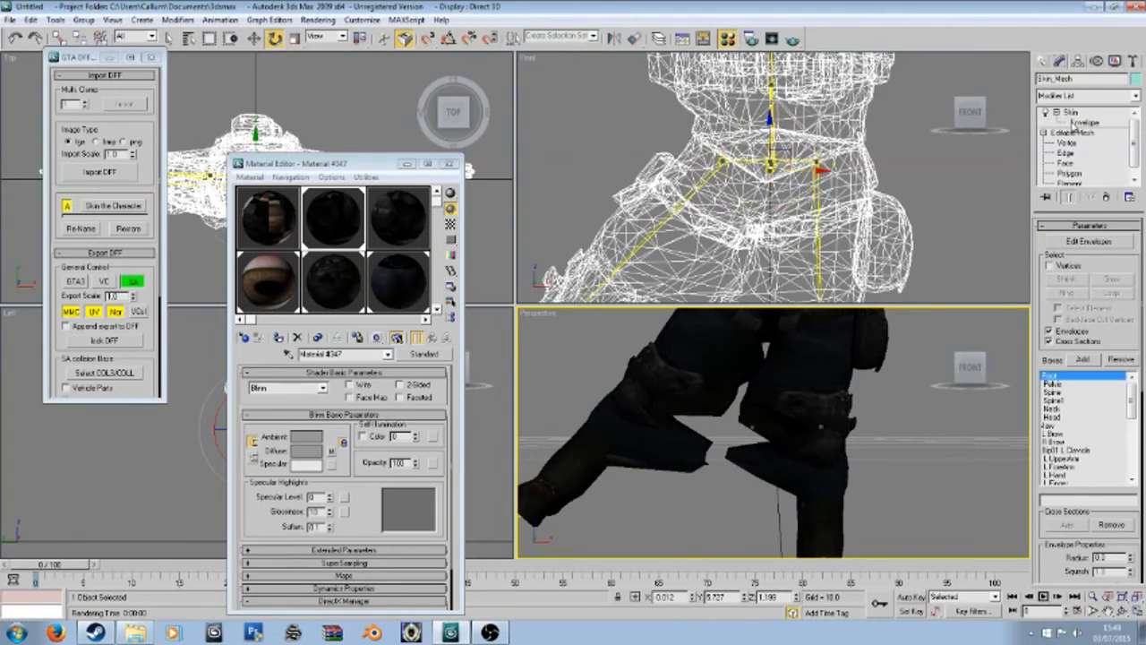
{"action": "left_click", "coordinate": [1049, 266]}
{"action": "left_click_drag", "start_coordinate": [1130, 392], "coordinate": [1131, 461]}
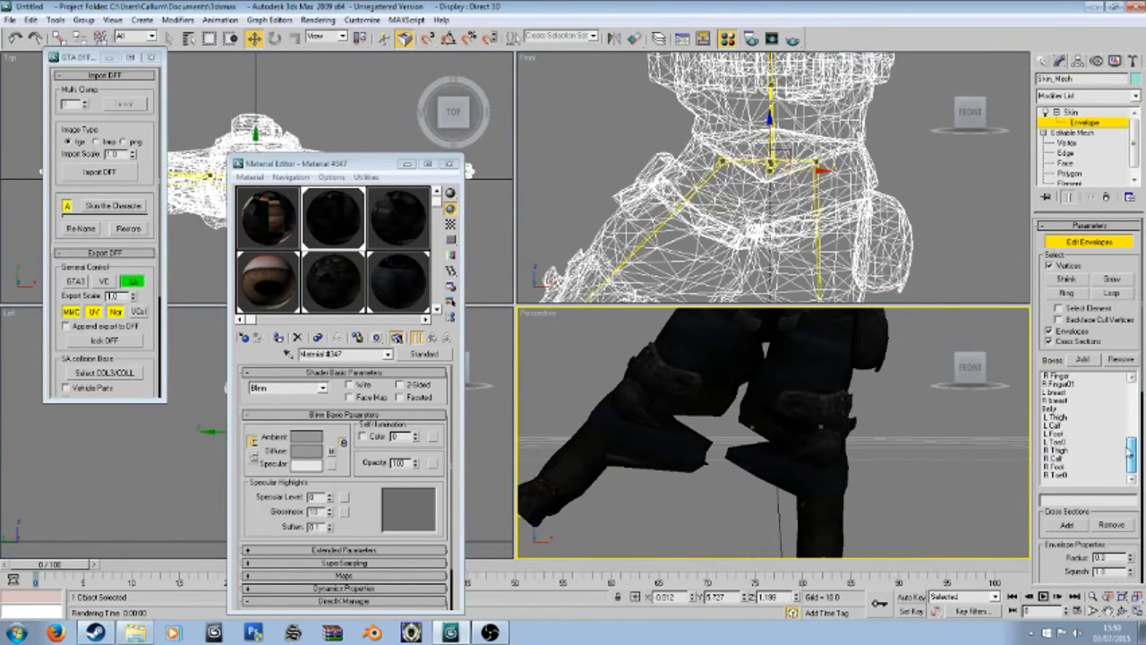
{"action": "left_click", "coordinate": [1057, 458]}
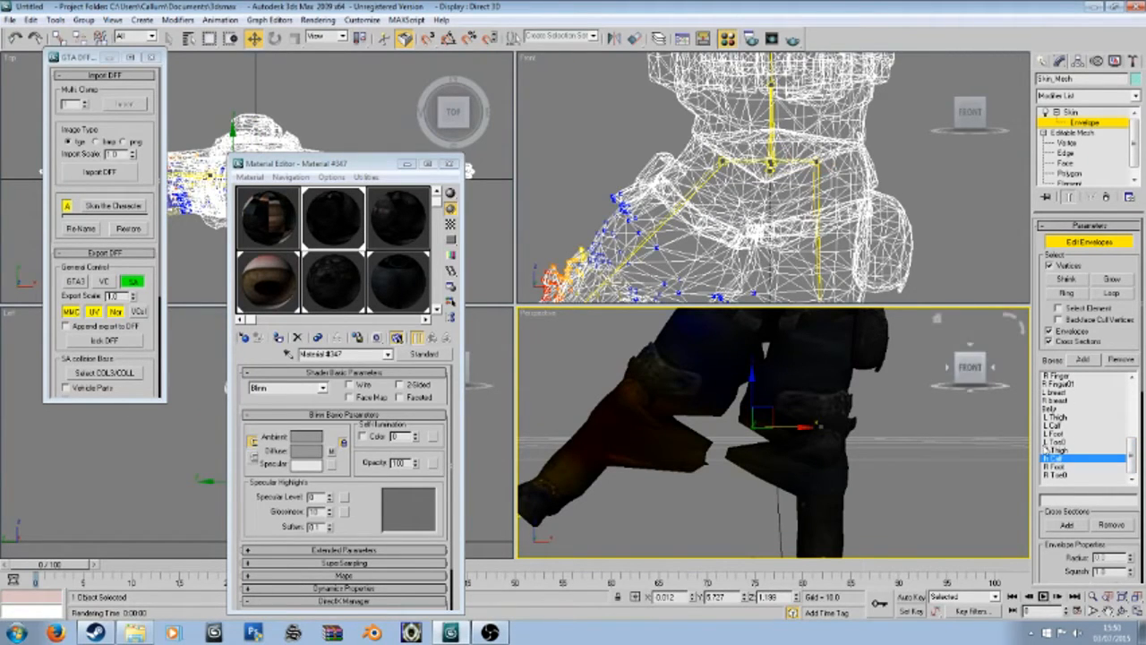
{"action": "left_click", "coordinate": [1056, 449]}
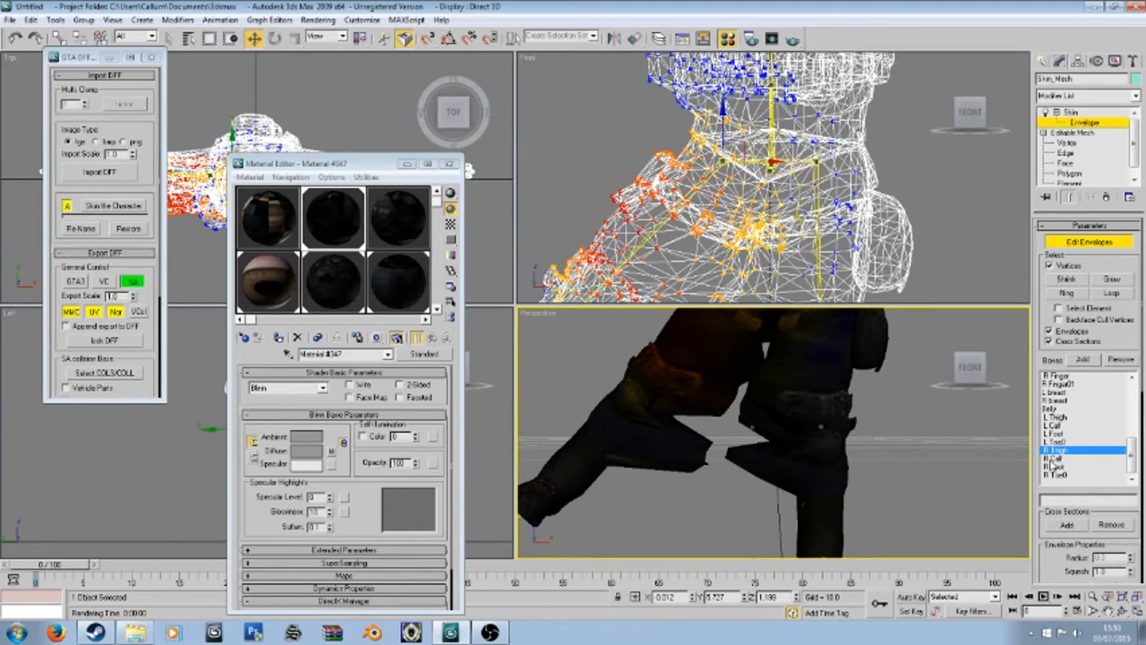
{"action": "left_click", "coordinate": [1055, 459]}
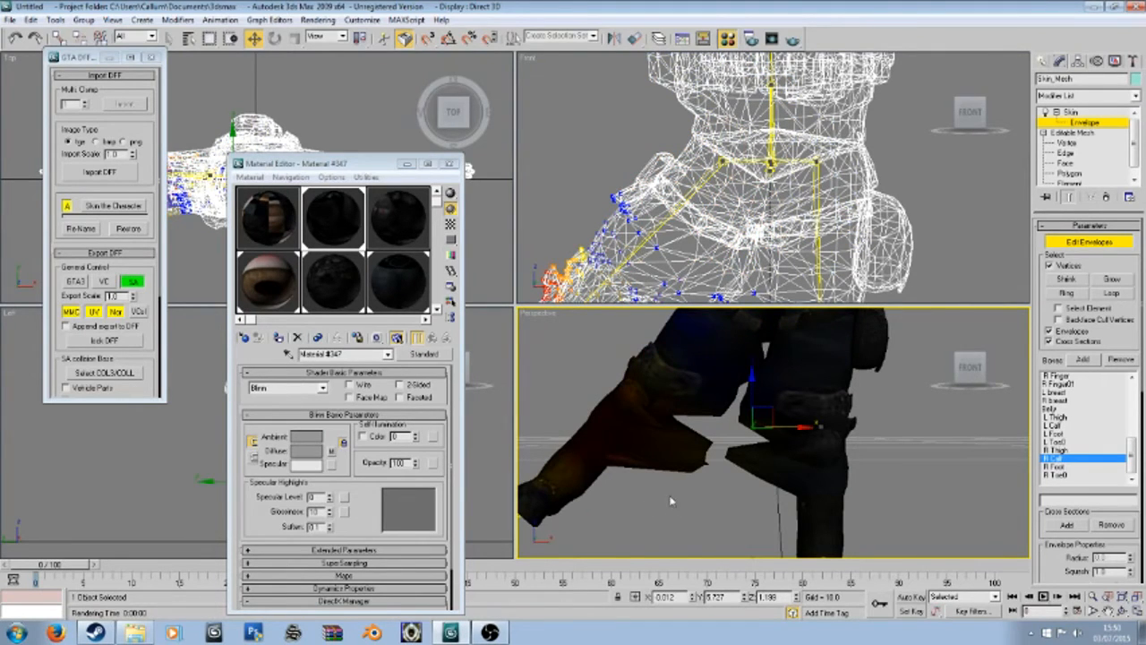
Step: Assign the stretched inner vertices of the raised right calf to R Calf with an absolute effect of 1, and leave envelope editing
{"action": "left_click_drag", "start_coordinate": [664, 494], "coordinate": [718, 433]}
{"action": "scroll", "coordinate": [1141, 477], "scroll_direction": "down", "scroll_amount": 5}
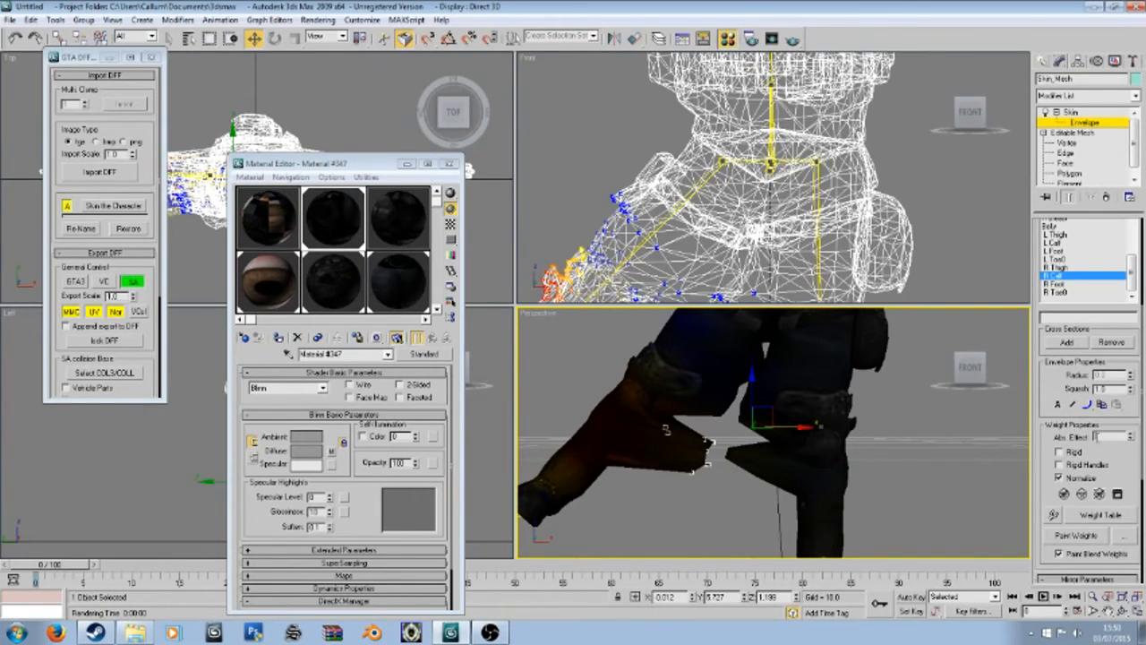
{"action": "type", "text": "1"}
{"action": "key", "text": "Return"}
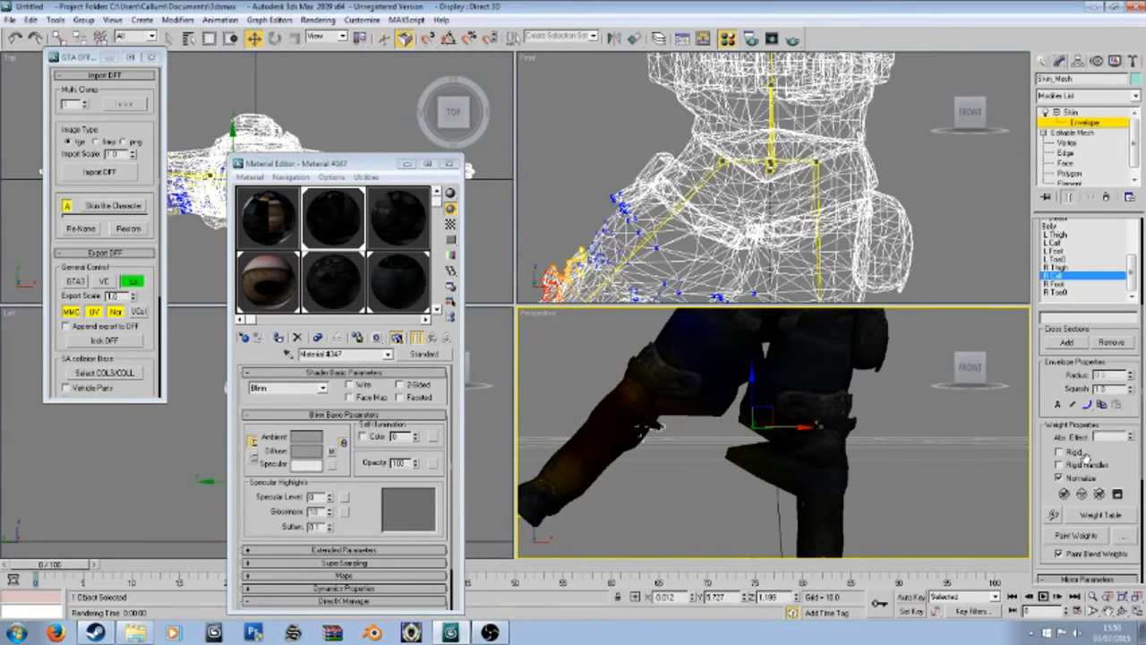
{"action": "key", "text": "Return"}
{"action": "left_click", "coordinate": [686, 462]}
{"action": "mouse_move", "coordinate": [959, 373]}
{"action": "left_mouse_down"}
{"action": "mouse_move", "coordinate": [781, 362]}
{"action": "mouse_move", "coordinate": [970, 380]}
{"action": "left_mouse_up"}
{"action": "left_click", "coordinate": [968, 375]}
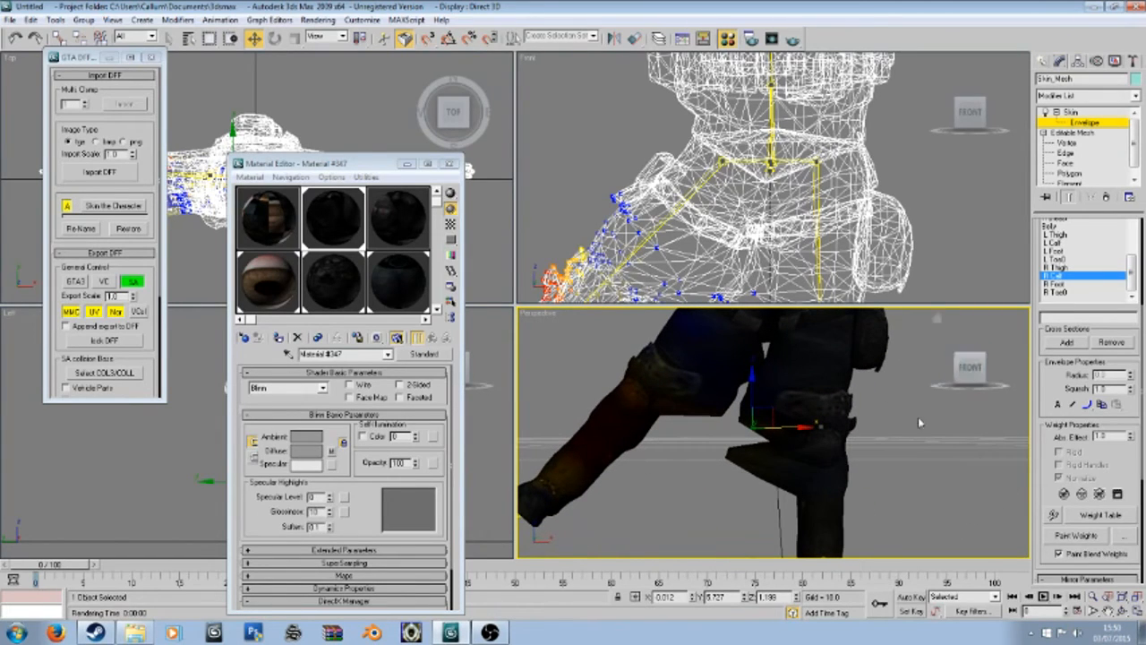
{"action": "left_click", "coordinate": [1083, 125]}
Step: Try rotating the Head bone slightly to test how the head and collar deform, and deselect it
{"action": "middle_click_drag", "start_coordinate": [882, 403], "coordinate": [894, 597]}
{"action": "middle_click_drag", "start_coordinate": [846, 428], "coordinate": [820, 539]}
{"action": "middle_click_drag", "start_coordinate": [802, 130], "coordinate": [799, 380]}
{"action": "middle_click_drag", "start_coordinate": [750, 143], "coordinate": [759, 220]}
{"action": "scroll", "coordinate": [761, 215], "scroll_direction": "up", "scroll_amount": 2}
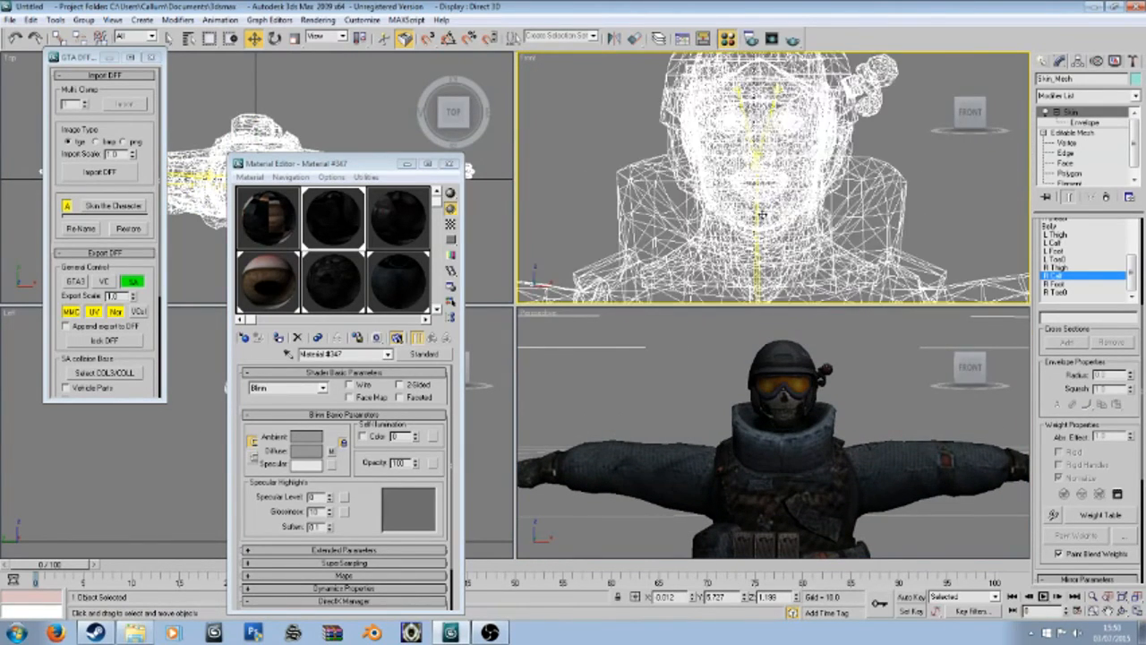
{"action": "left_click", "coordinate": [756, 199]}
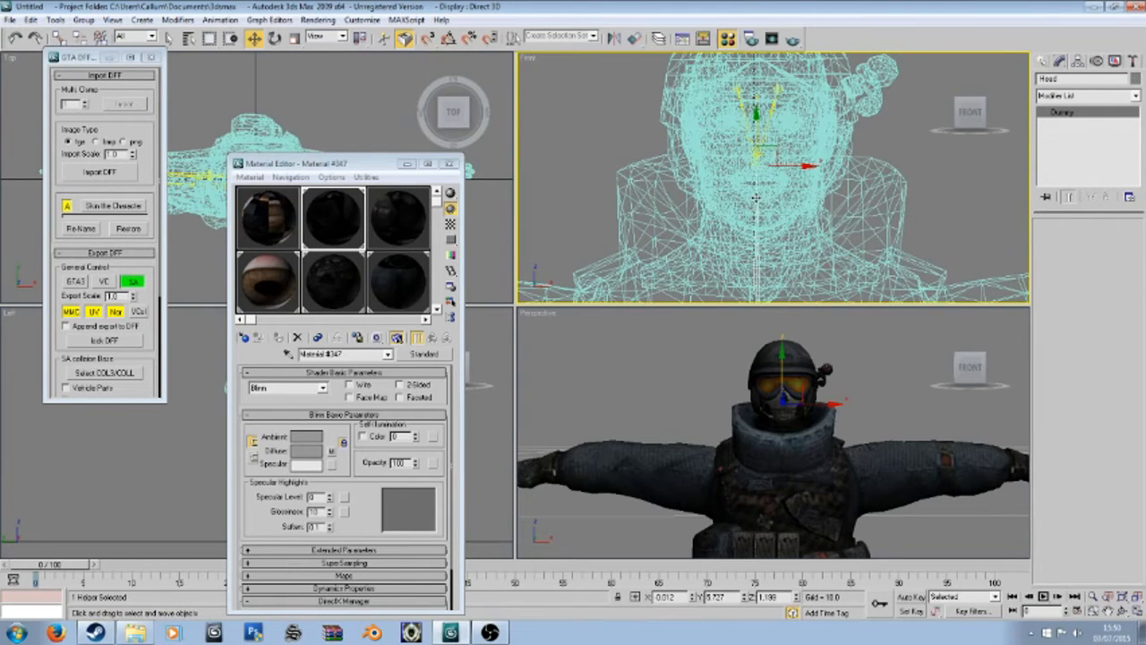
{"action": "right_click", "coordinate": [859, 383]}
{"action": "right_click", "coordinate": [862, 398]}
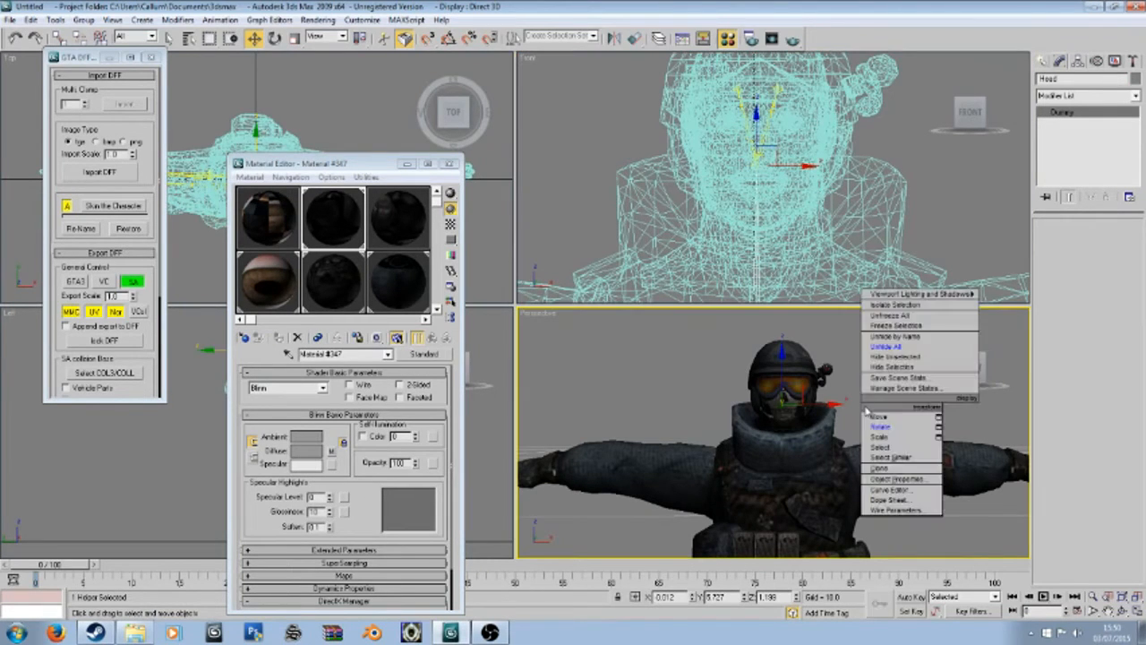
{"action": "left_click", "coordinate": [886, 424]}
{"action": "left_click_drag", "start_coordinate": [958, 364], "coordinate": [963, 369]}
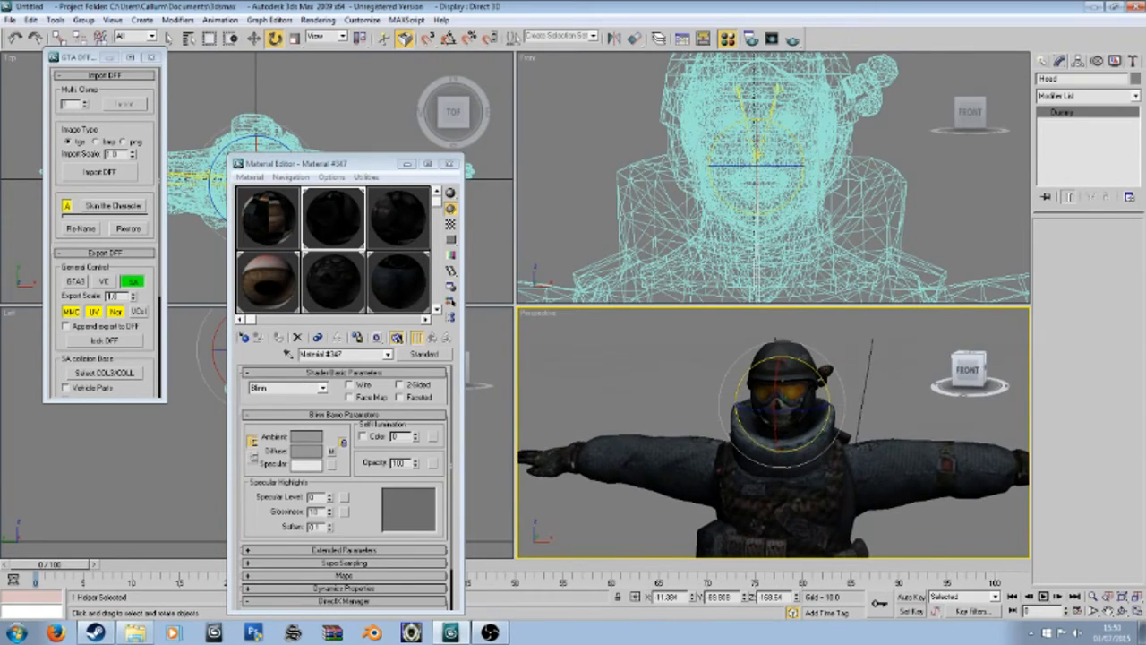
{"action": "left_click", "coordinate": [965, 368]}
{"action": "left_click", "coordinate": [965, 383]}
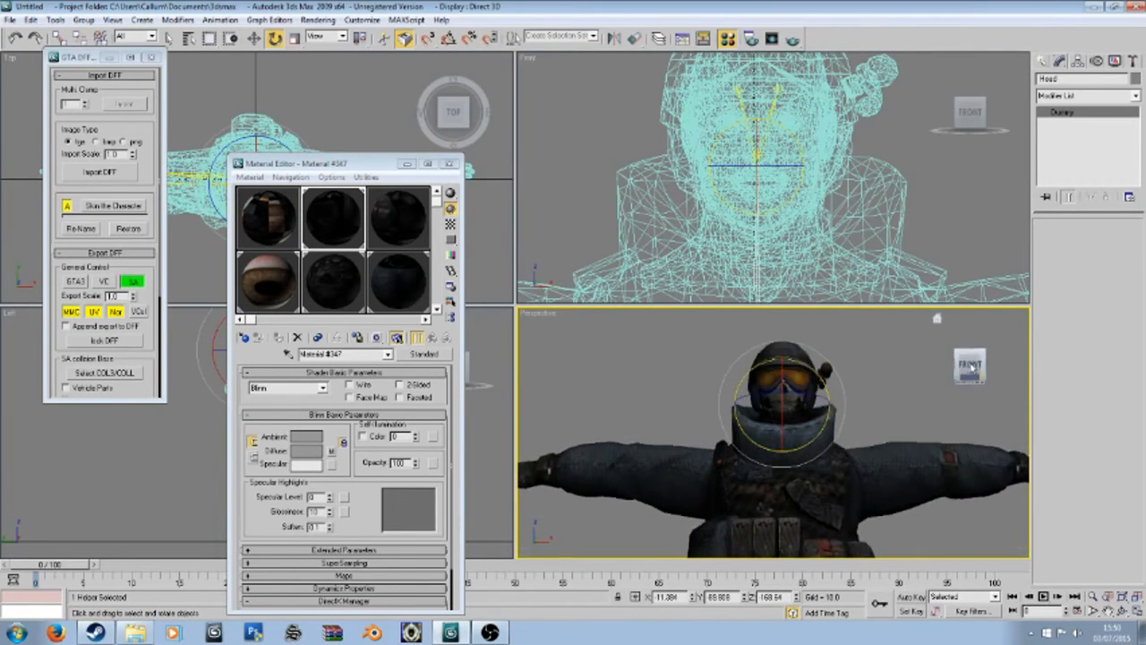
{"action": "left_click", "coordinate": [969, 362]}
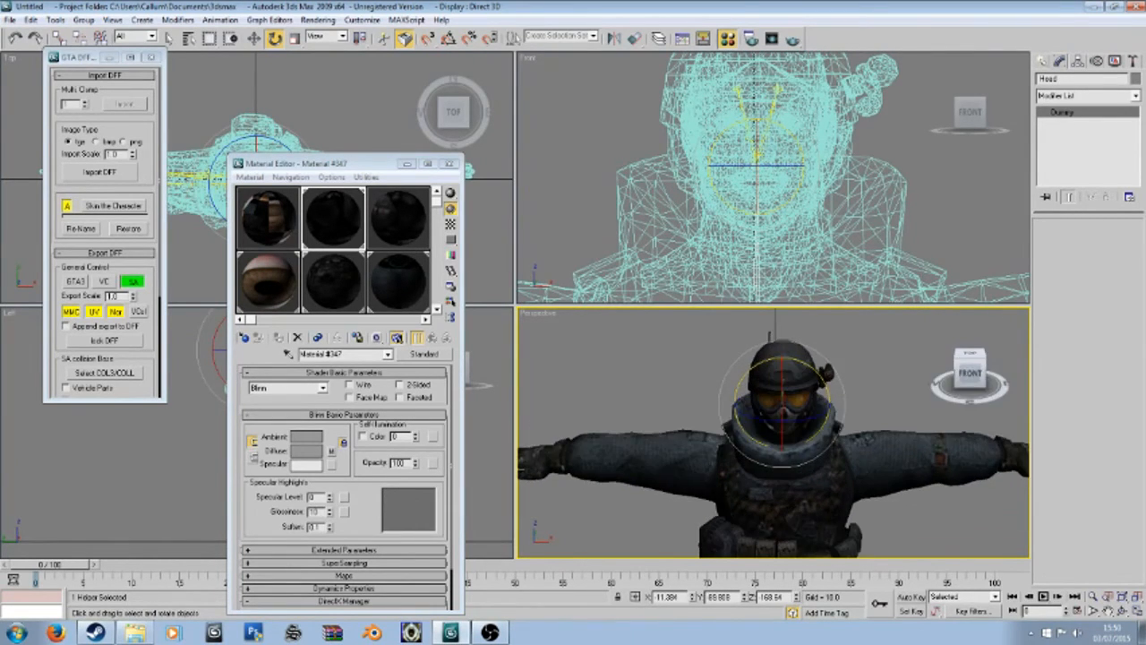
{"action": "left_click", "coordinate": [967, 383]}
{"action": "left_click", "coordinate": [969, 364]}
{"action": "left_click_drag", "start_coordinate": [864, 407], "coordinate": [816, 427]}
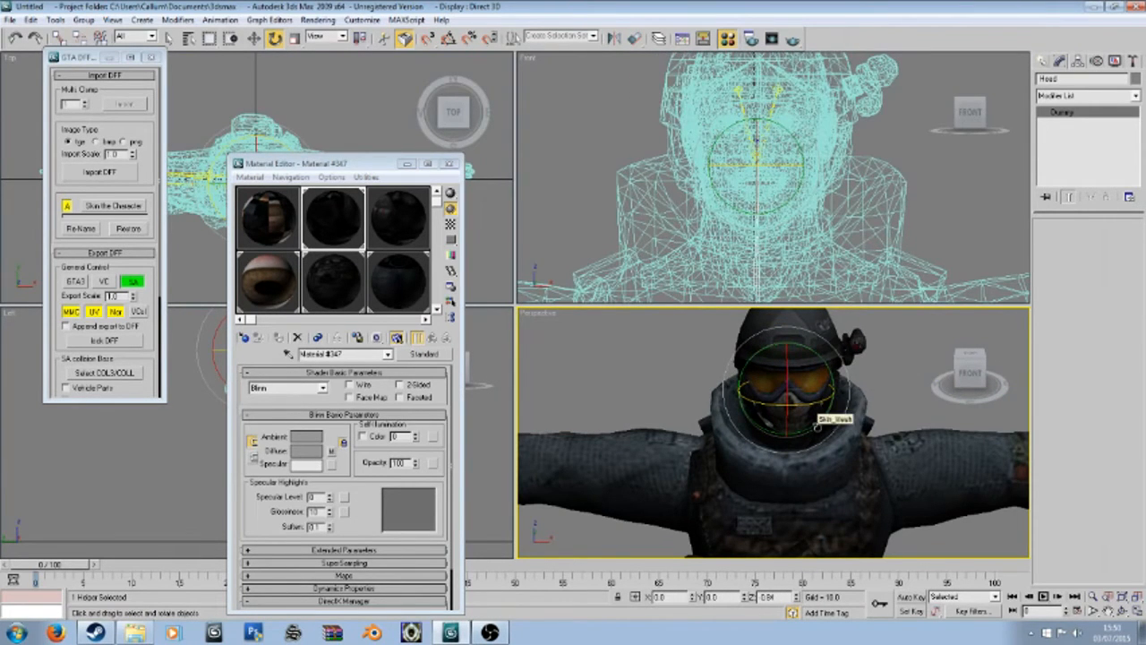
{"action": "left_click", "coordinate": [976, 372]}
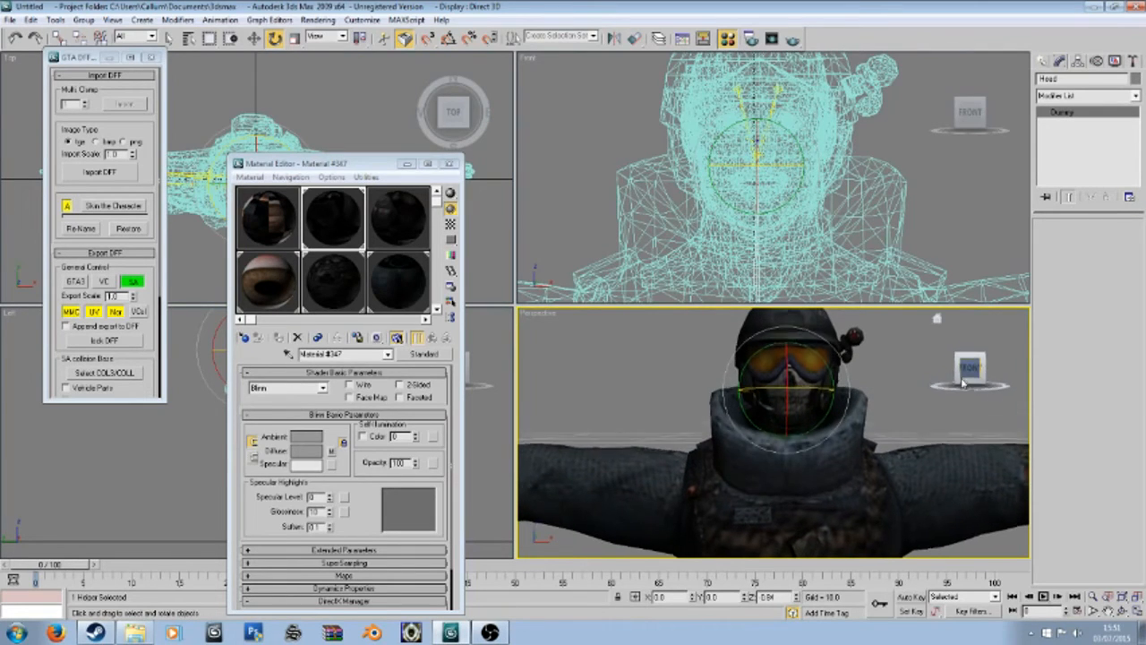
{"action": "left_click", "coordinate": [892, 382]}
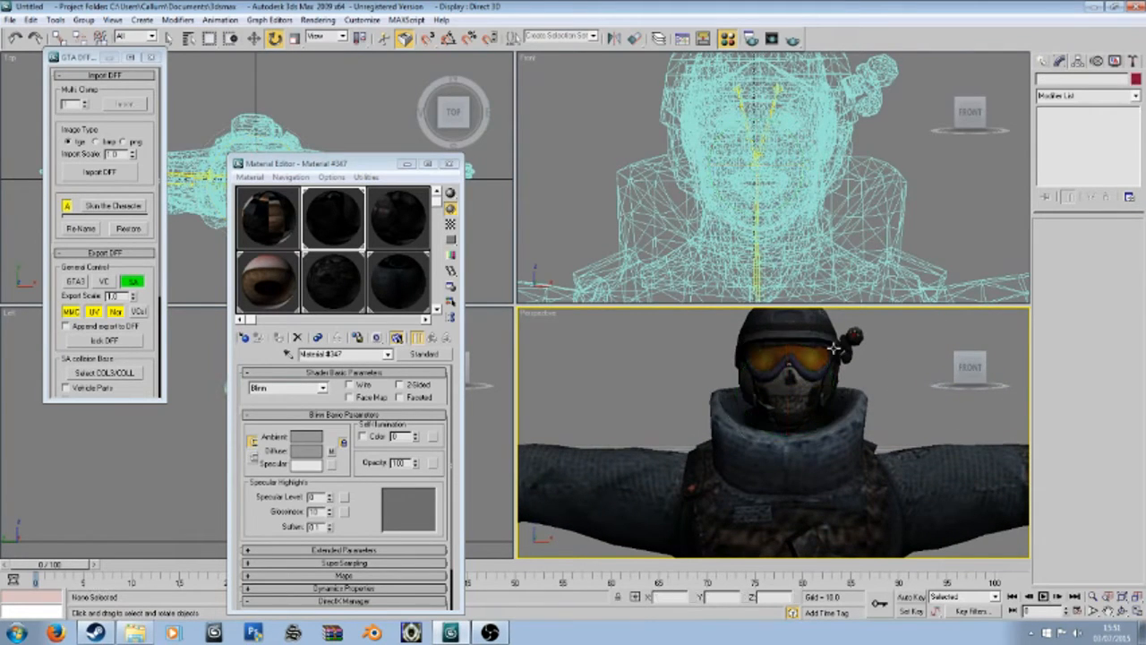
Step: Start envelope editing on Skin_Mesh's Skin modifier and choose the Head bone
{"action": "left_click", "coordinate": [788, 338]}
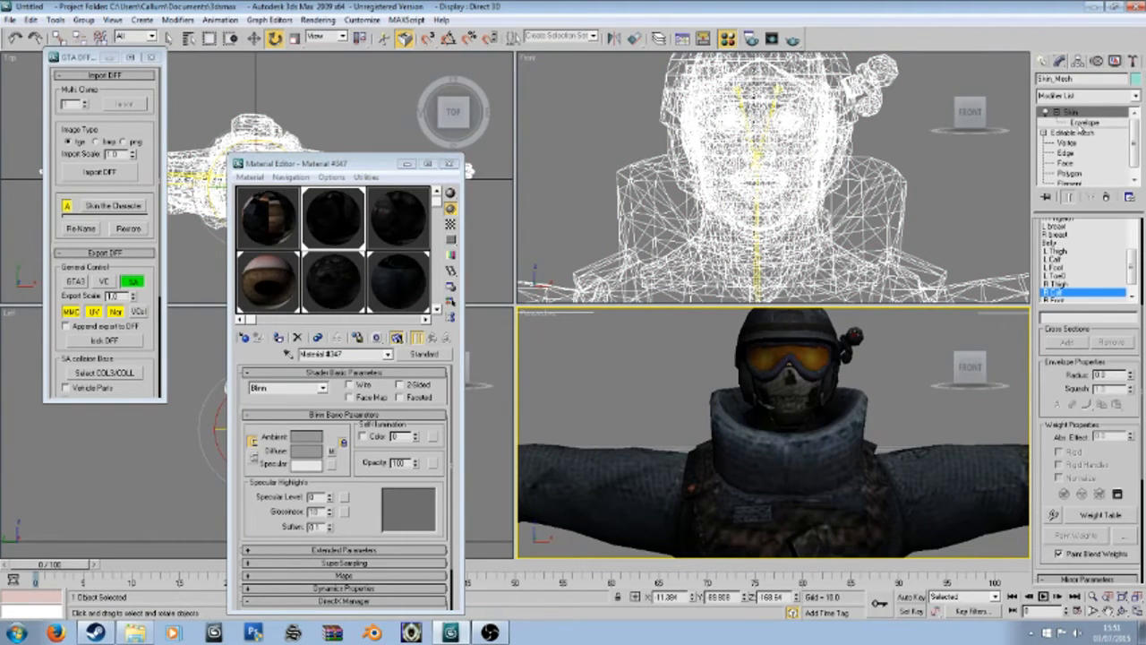
{"action": "left_click", "coordinate": [1084, 122]}
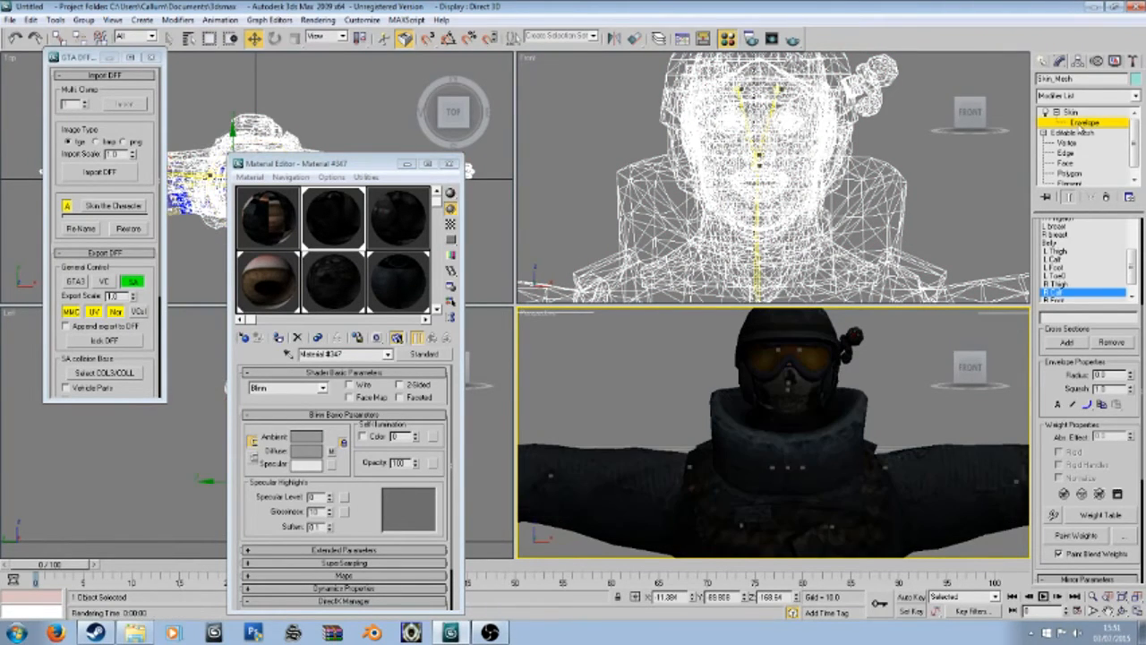
{"action": "scroll", "coordinate": [1142, 287], "scroll_direction": "up", "scroll_amount": 5}
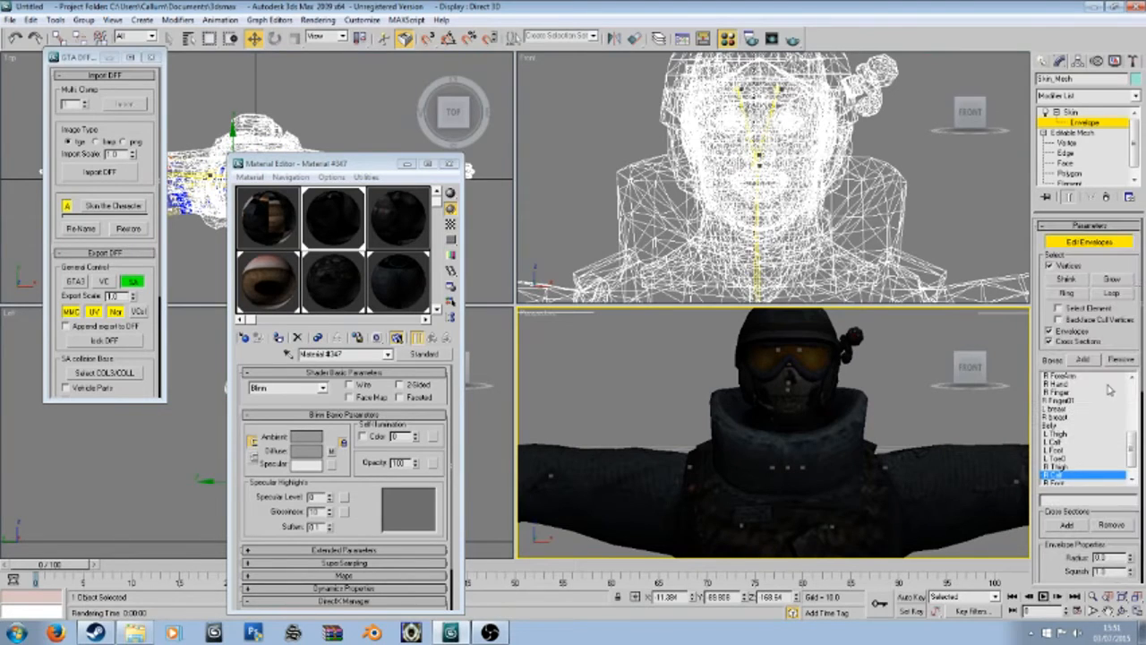
{"action": "scroll", "coordinate": [1130, 441], "scroll_direction": "up", "scroll_amount": 5}
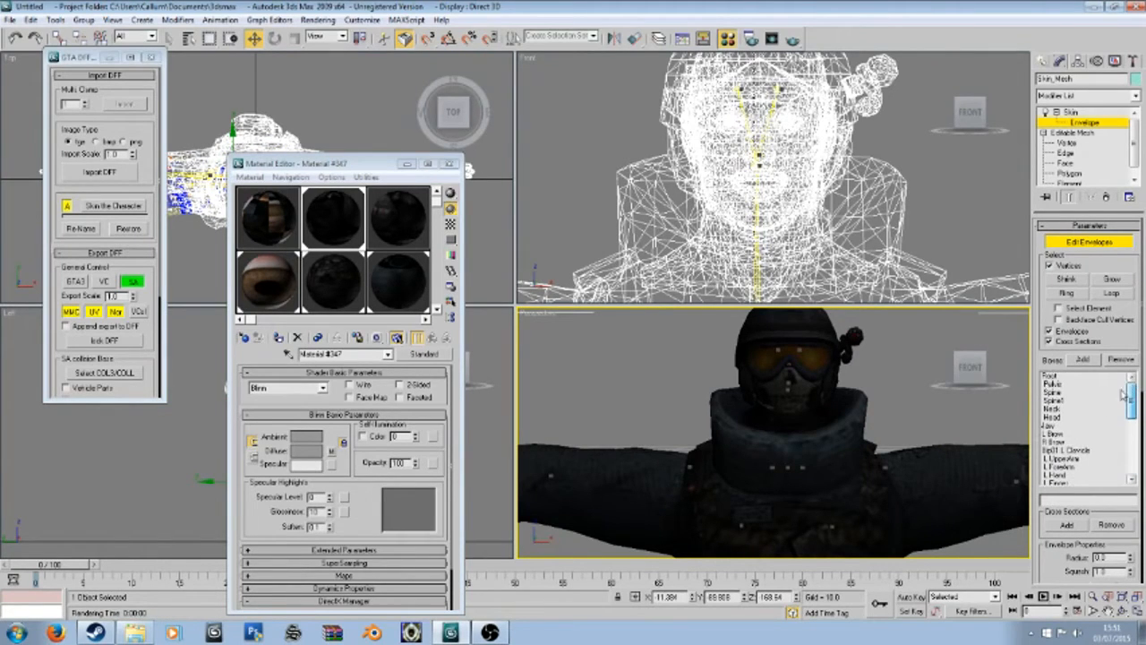
{"action": "left_click", "coordinate": [1053, 416]}
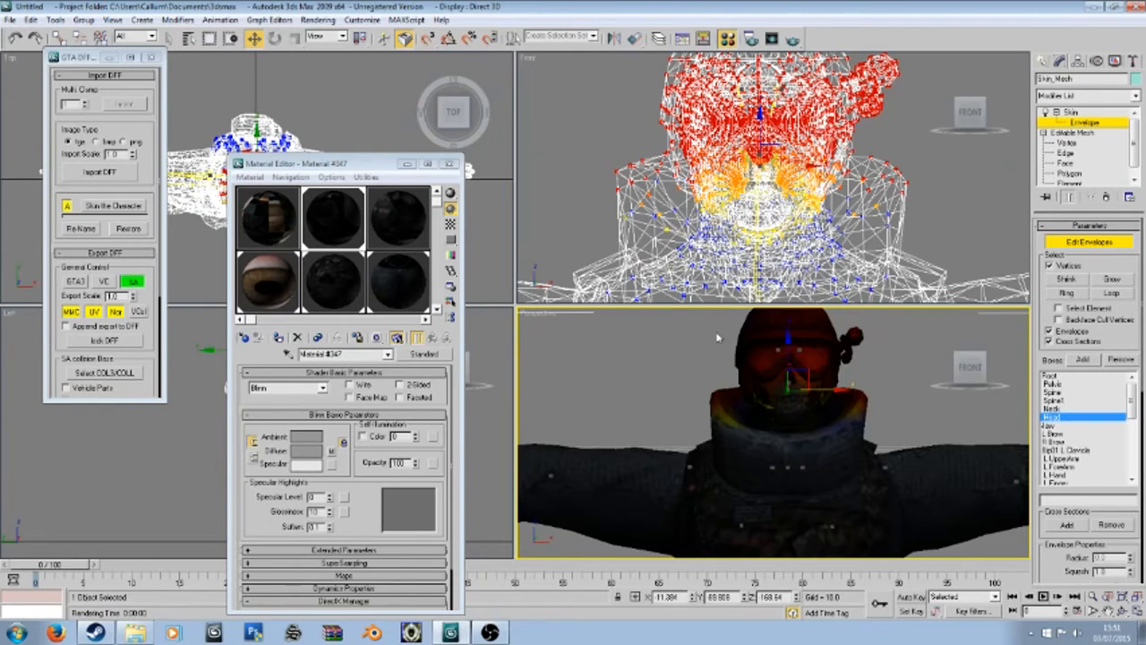
Step: Select the vertices of the headset beside the helmet, open the Weight Tool, grow the selection and clear it
{"action": "scroll", "coordinate": [717, 337], "scroll_direction": "down", "scroll_amount": 2}
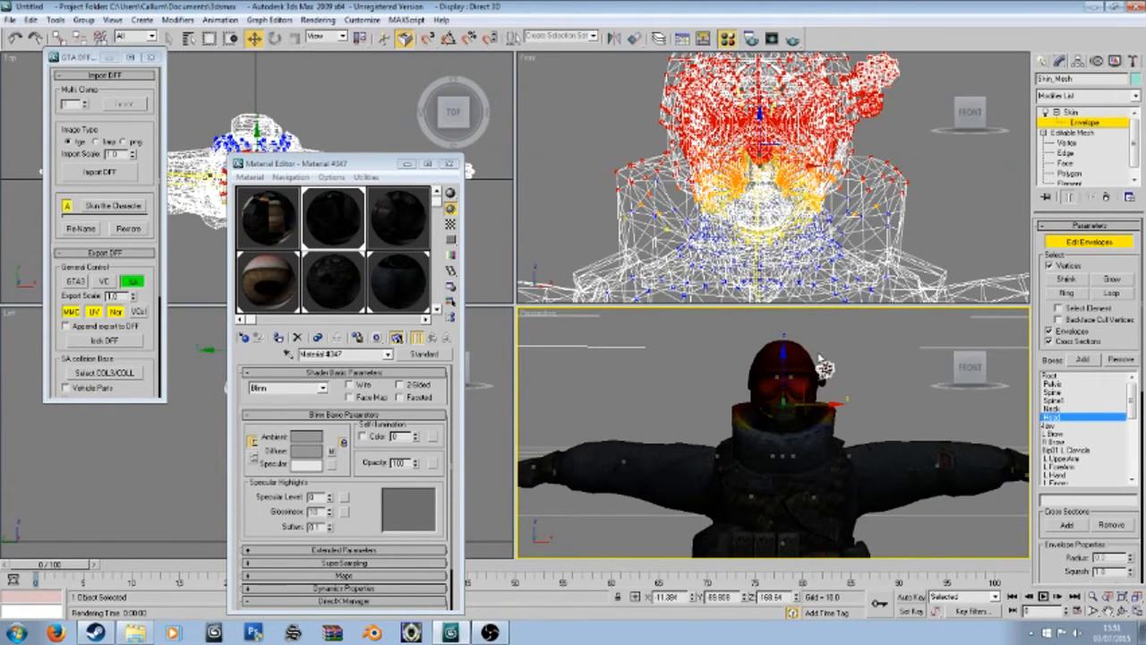
{"action": "scroll", "coordinate": [1143, 456], "scroll_direction": "down", "scroll_amount": 3}
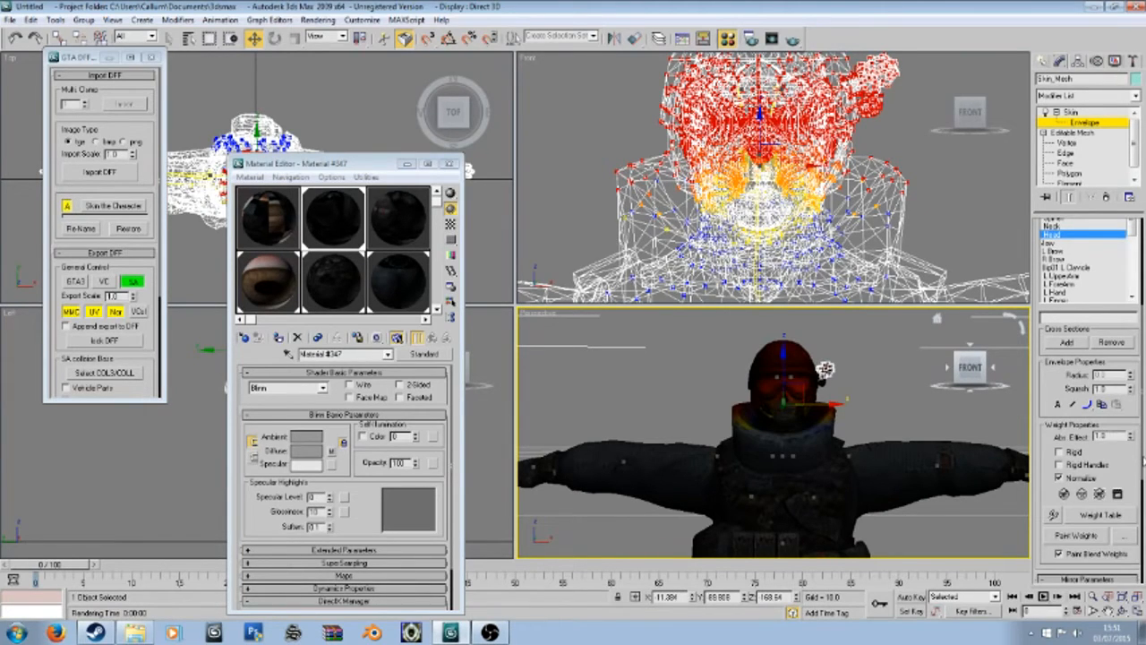
{"action": "left_click_drag", "start_coordinate": [1139, 456], "coordinate": [1139, 570]}
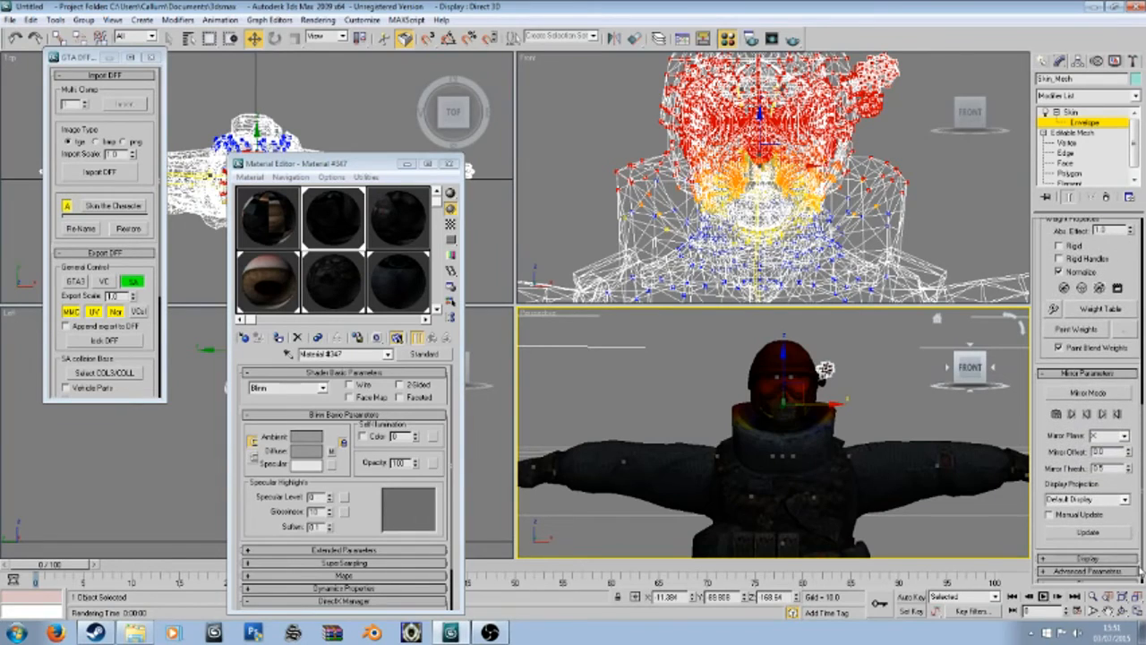
{"action": "left_click", "coordinate": [1054, 309]}
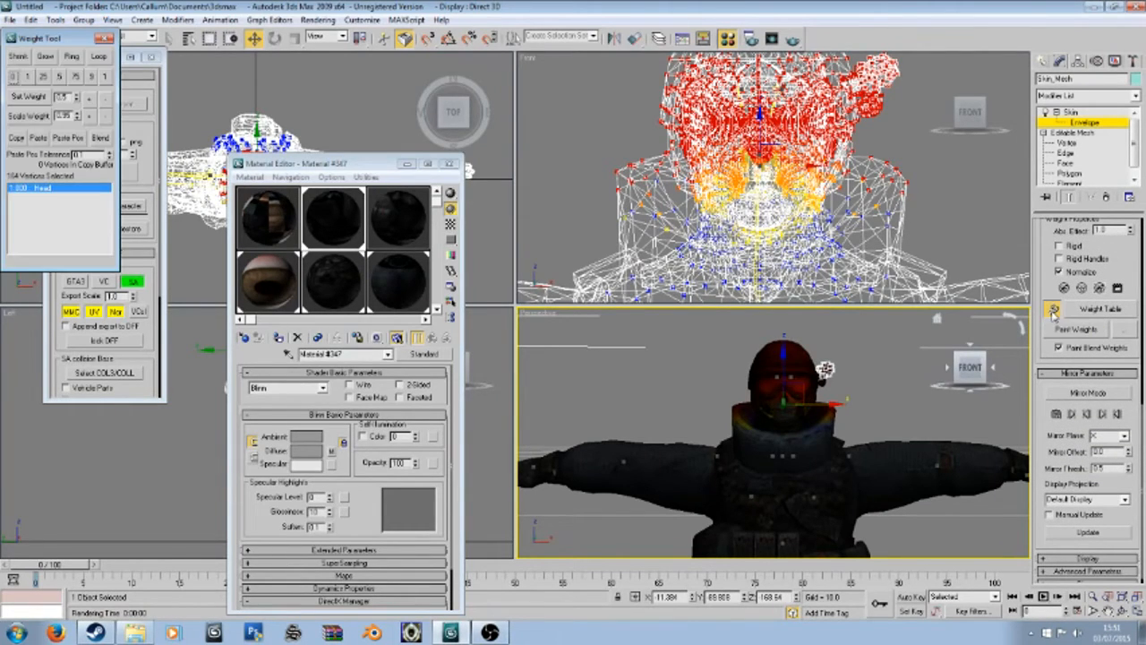
{"action": "left_click", "coordinate": [45, 57]}
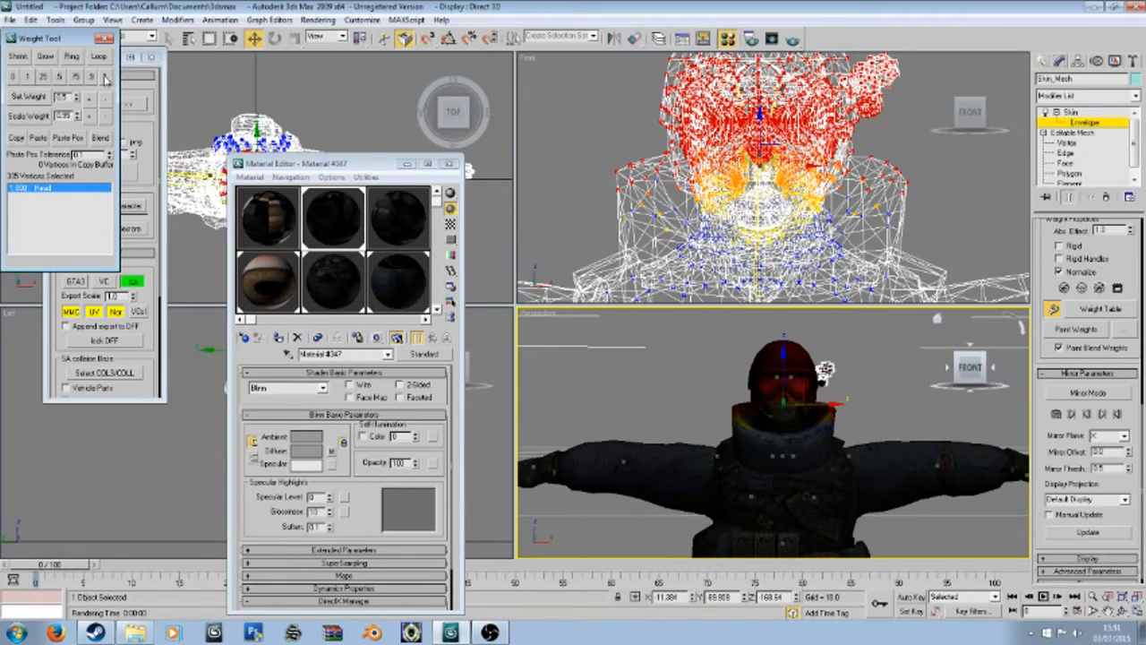
{"action": "left_click", "coordinate": [710, 356]}
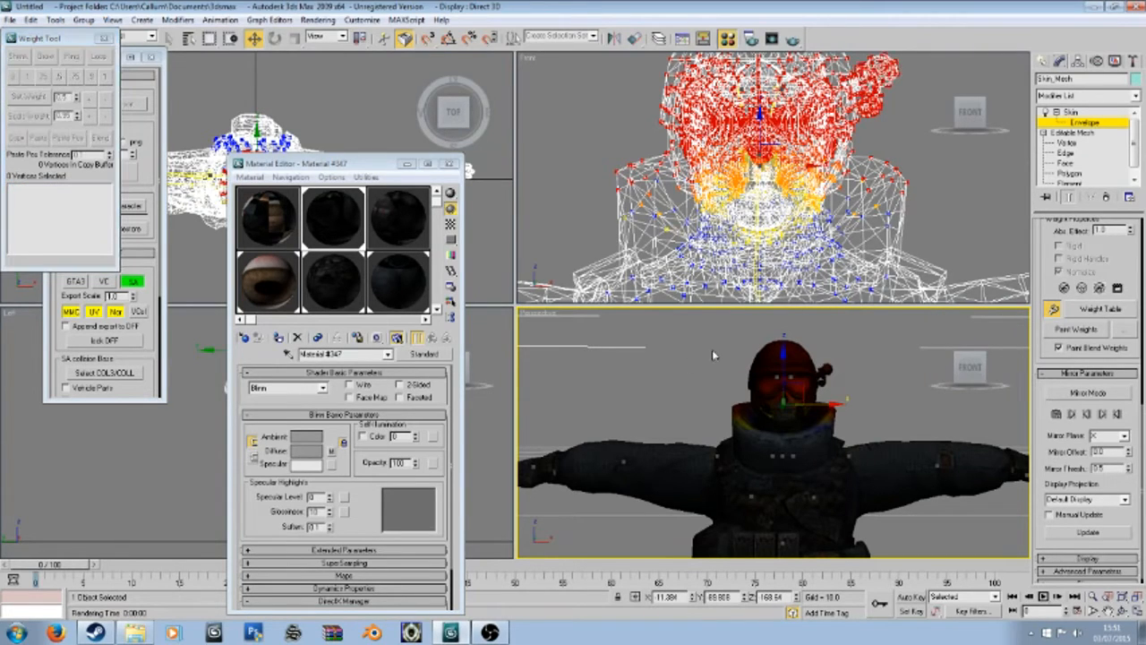
Step: Select the vertices on top of the helmet, grow the selection and try applying a Head weight of 0
{"action": "left_click_drag", "start_coordinate": [717, 329], "coordinate": [862, 364]}
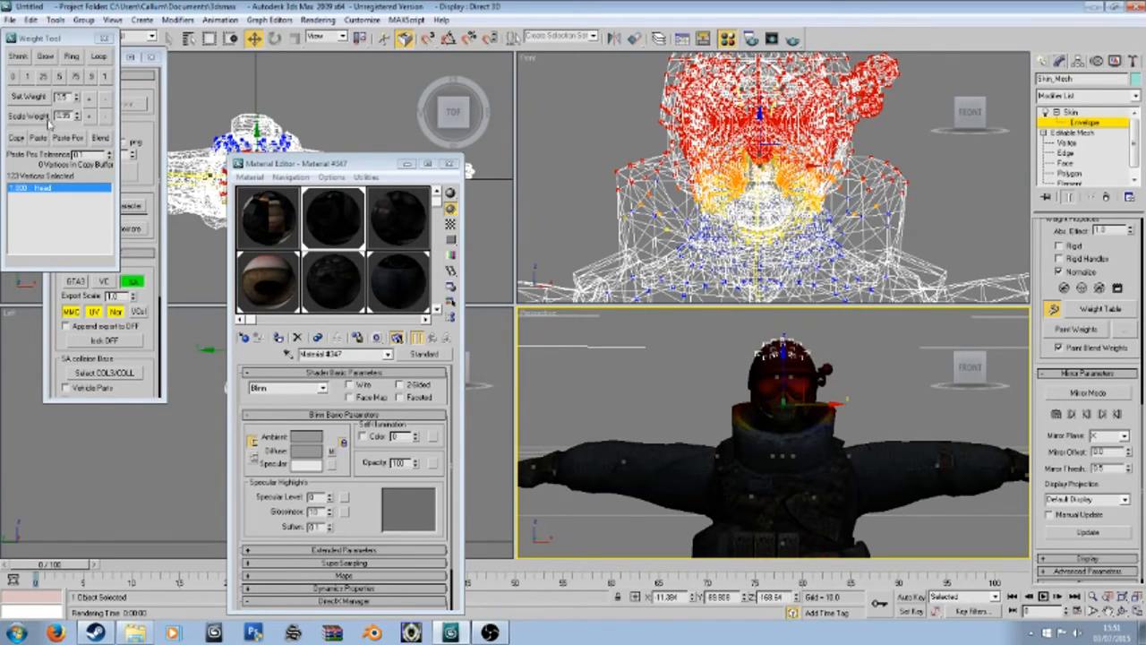
{"action": "left_click", "coordinate": [45, 58]}
{"action": "left_click", "coordinate": [15, 79]}
{"action": "left_click", "coordinate": [674, 346]}
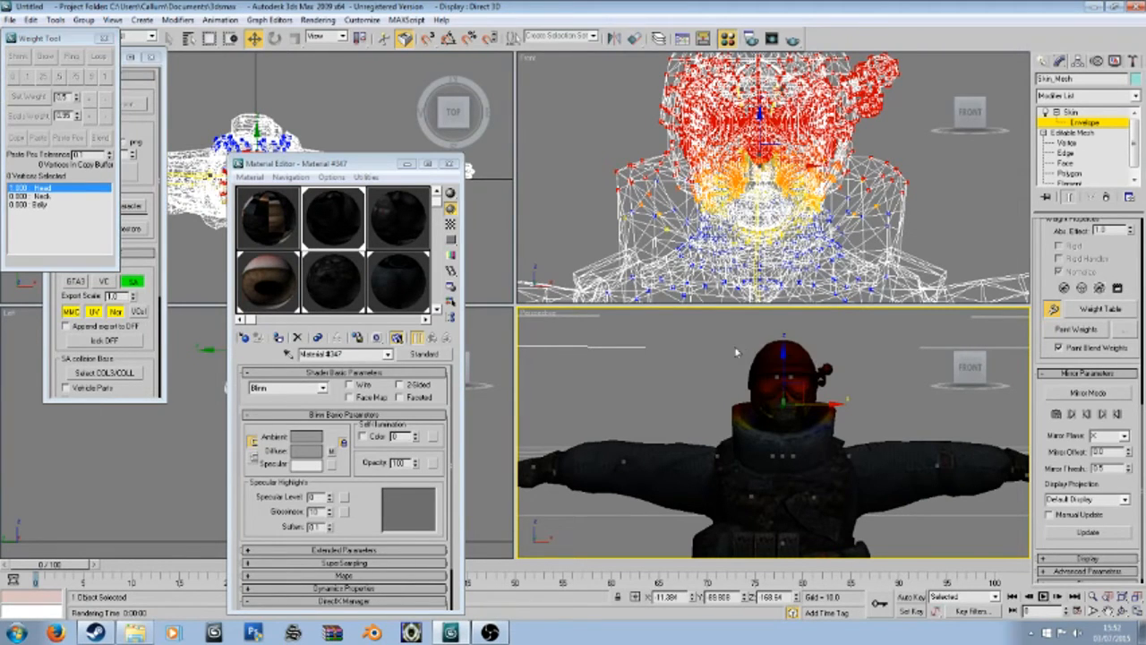
Step: Try to capture the whole head by selecting the helmet's vertices and repeatedly growing the selection down over the face
{"action": "left_click_drag", "start_coordinate": [723, 326], "coordinate": [858, 397]}
{"action": "middle_click_drag", "start_coordinate": [857, 398], "coordinate": [893, 386], "text": "alt"}
{"action": "scroll", "coordinate": [894, 386], "scroll_direction": "up", "scroll_amount": 3}
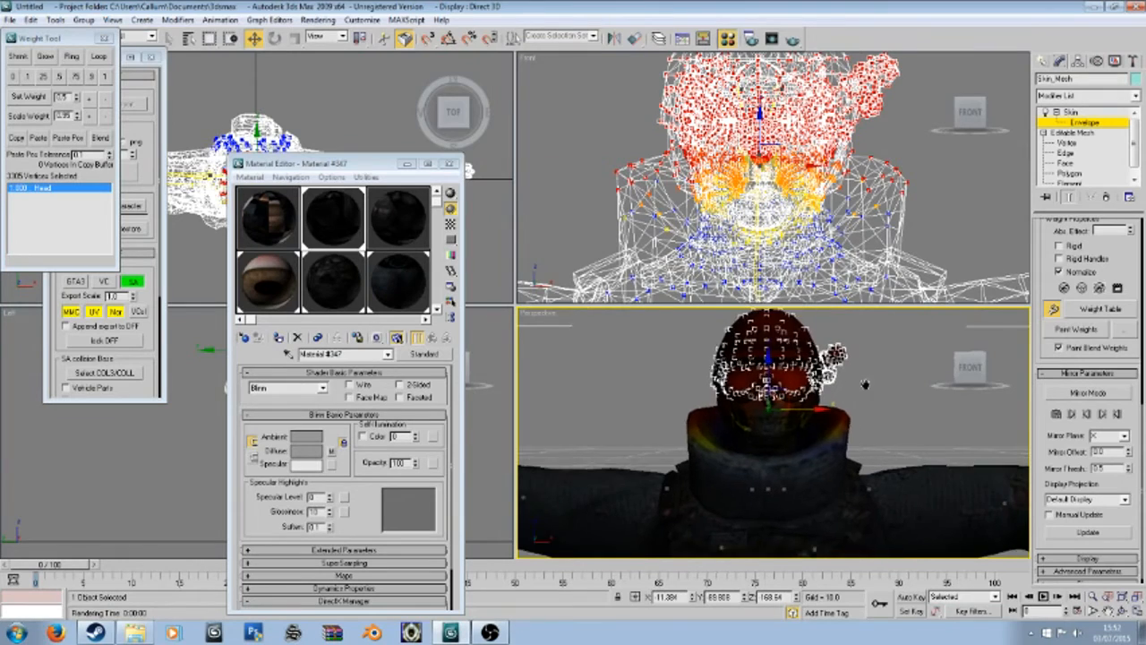
{"action": "left_click", "coordinate": [45, 57]}
{"action": "left_click", "coordinate": [45, 56]}
{"action": "left_click", "coordinate": [49, 60]}
{"action": "left_click", "coordinate": [49, 60]}
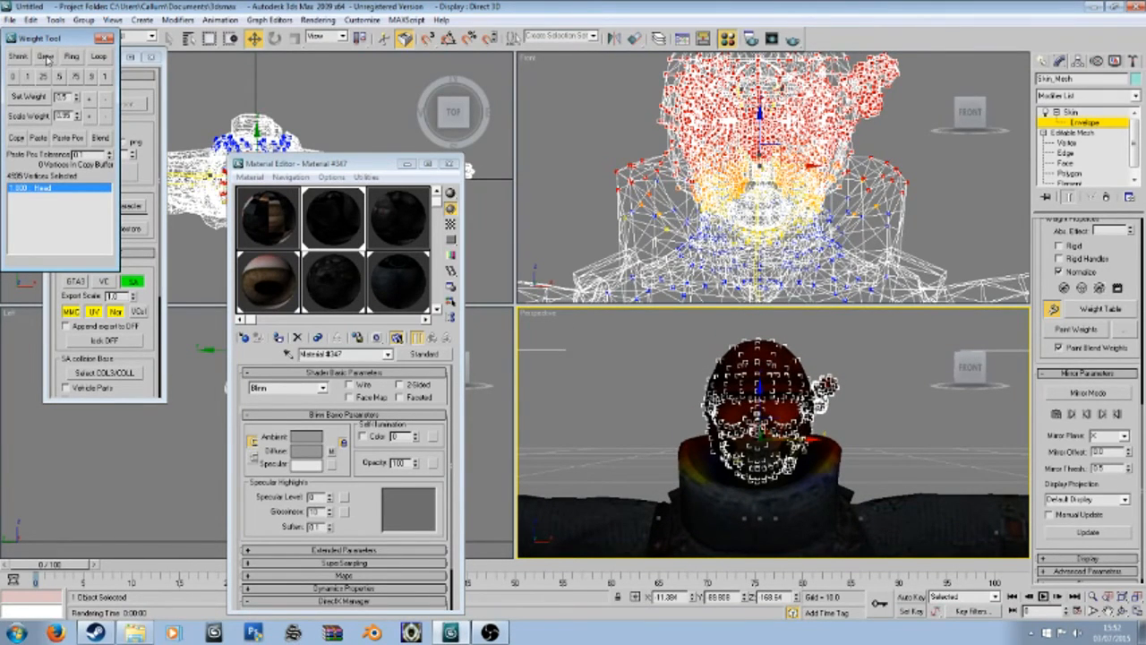
{"action": "left_click", "coordinate": [49, 60]}
{"action": "left_click", "coordinate": [48, 60]}
{"action": "left_click", "coordinate": [49, 60]}
{"action": "left_click", "coordinate": [48, 60]}
{"action": "left_click", "coordinate": [49, 60]}
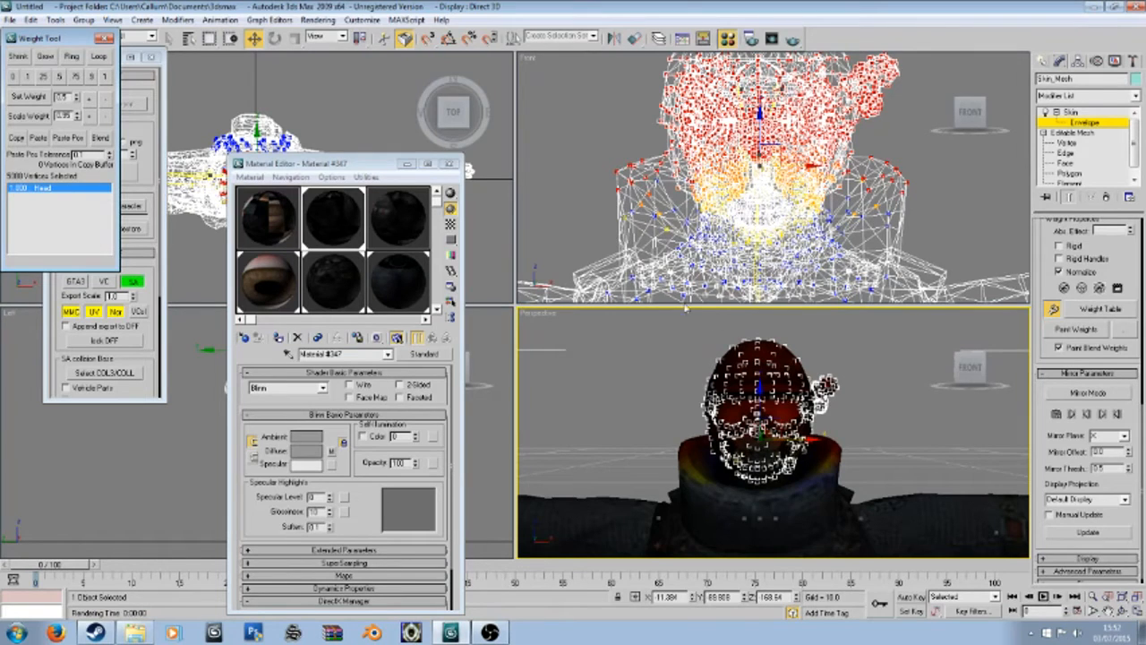
{"action": "mouse_move", "coordinate": [972, 368]}
{"action": "left_mouse_down"}
{"action": "mouse_move", "coordinate": [1025, 362]}
{"action": "mouse_move", "coordinate": [967, 376]}
{"action": "left_mouse_up"}
{"action": "left_click", "coordinate": [976, 371]}
Step: Select the helmet and goggle vertices, grow the selection three times over the face, and set its Head weight to 1
{"action": "left_click", "coordinate": [860, 344]}
{"action": "left_click_drag", "start_coordinate": [859, 335], "coordinate": [665, 419]}
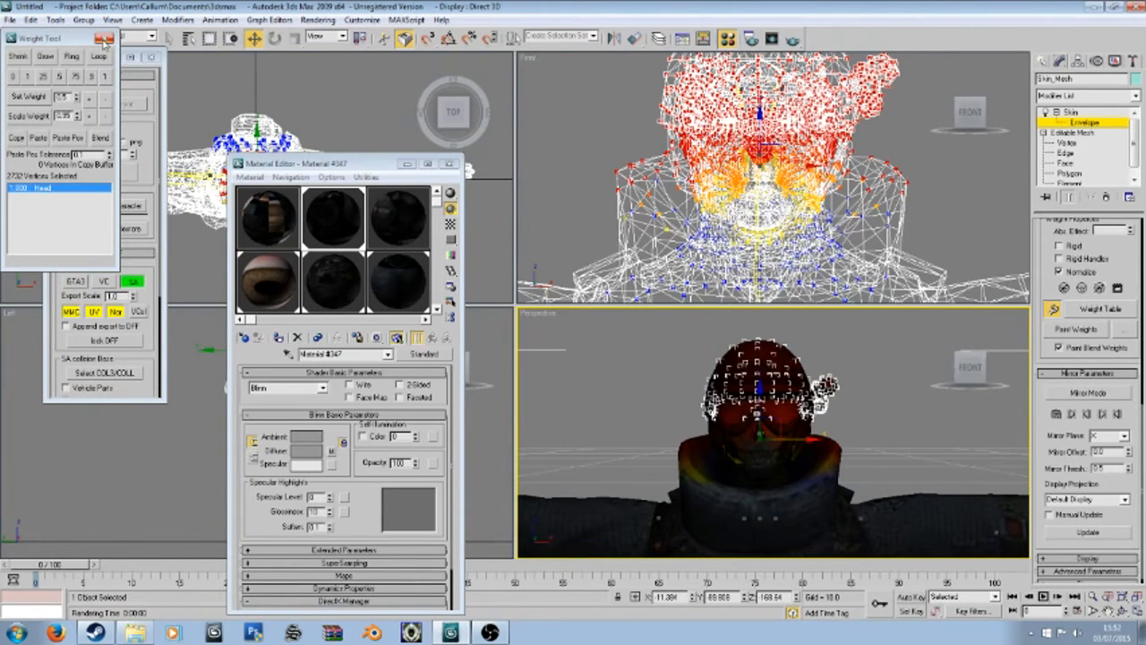
{"action": "left_click", "coordinate": [42, 57]}
{"action": "left_click", "coordinate": [42, 56]}
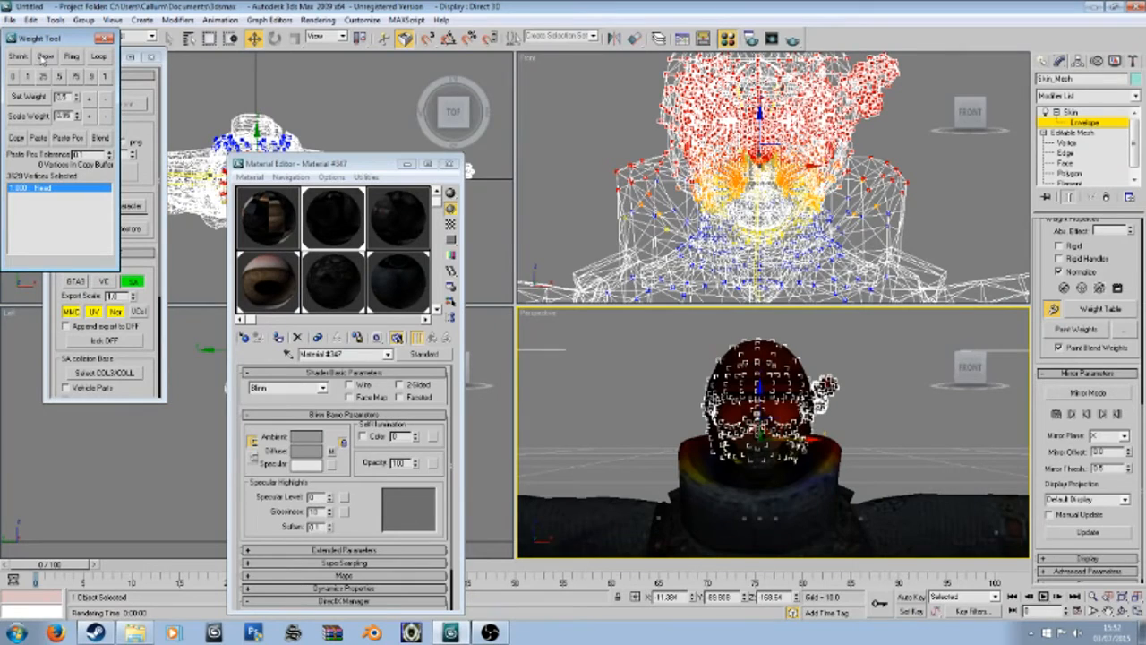
{"action": "left_click", "coordinate": [42, 56]}
{"action": "mouse_move", "coordinate": [965, 371]}
{"action": "left_mouse_down"}
{"action": "mouse_move", "coordinate": [974, 380]}
{"action": "mouse_move", "coordinate": [967, 369]}
{"action": "mouse_move", "coordinate": [981, 368]}
{"action": "left_mouse_up"}
{"action": "left_click", "coordinate": [978, 367]}
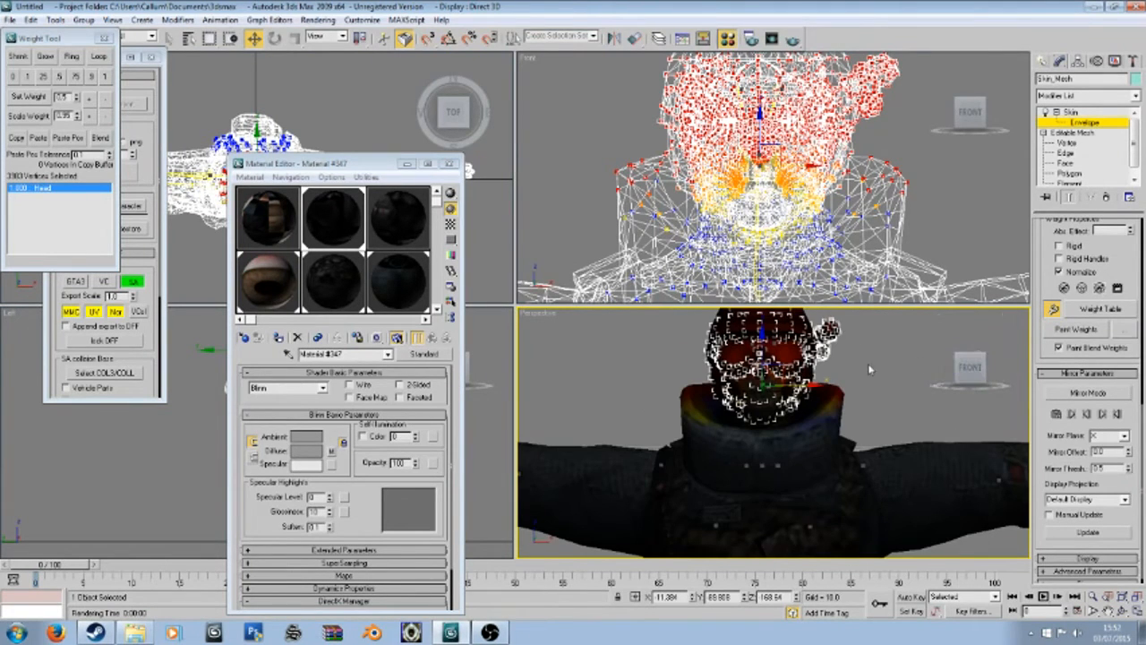
{"action": "scroll", "coordinate": [934, 226], "scroll_direction": "up", "scroll_amount": 5}
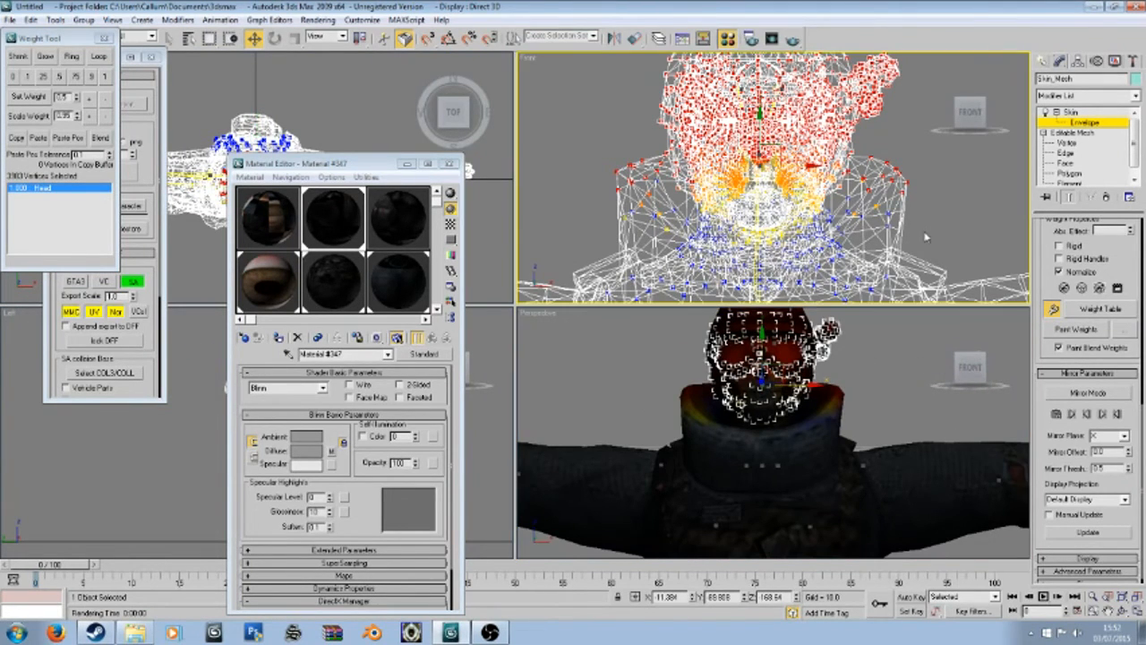
{"action": "middle_click_drag", "start_coordinate": [869, 357], "coordinate": [875, 388]}
{"action": "left_click", "coordinate": [14, 77]}
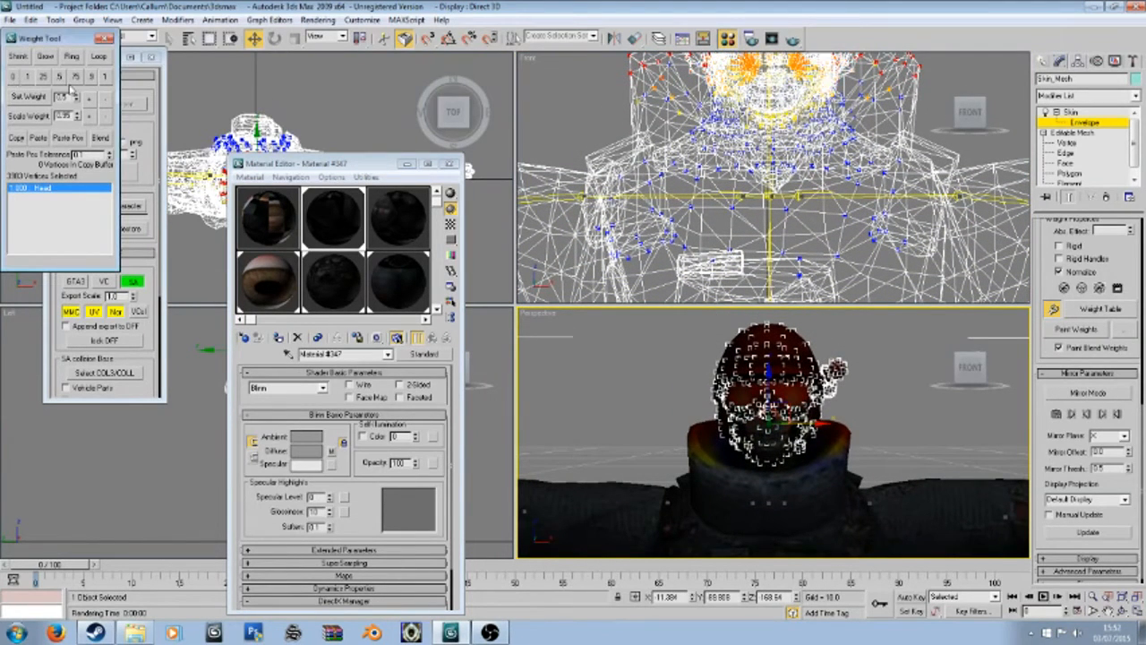
{"action": "left_click", "coordinate": [104, 78]}
{"action": "left_click", "coordinate": [587, 391]}
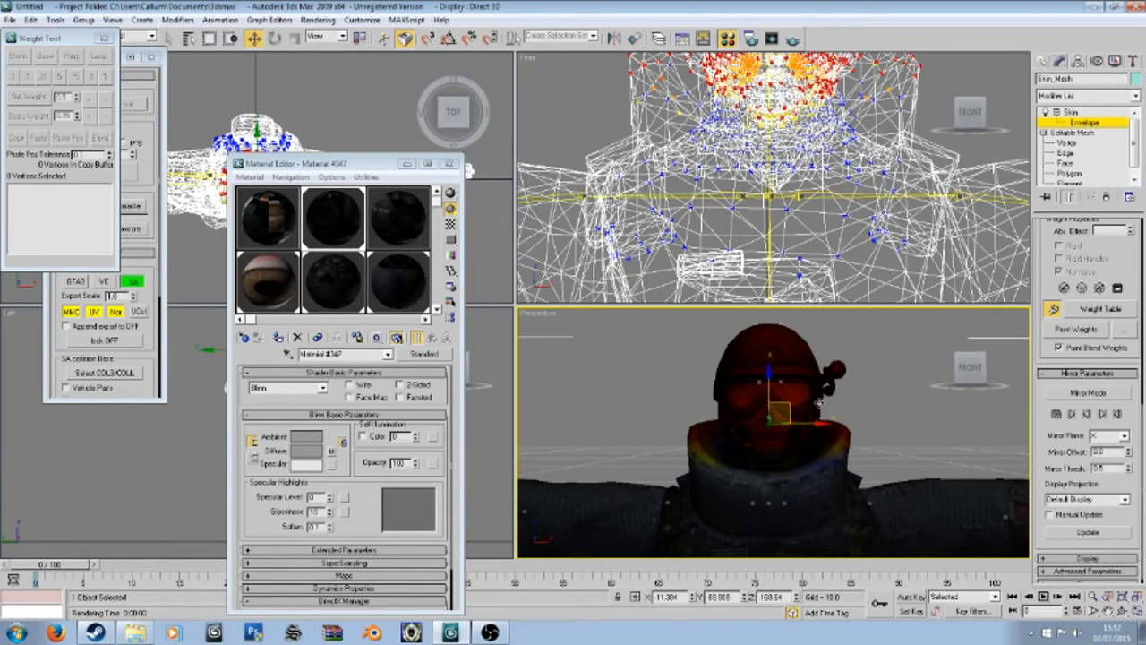
Step: Check the head weighting from the side and front, and make Spine1 the bone whose weights are edited
{"action": "left_click_drag", "start_coordinate": [973, 369], "coordinate": [991, 368]}
{"action": "middle_click_drag", "start_coordinate": [730, 459], "coordinate": [801, 460], "text": "alt"}
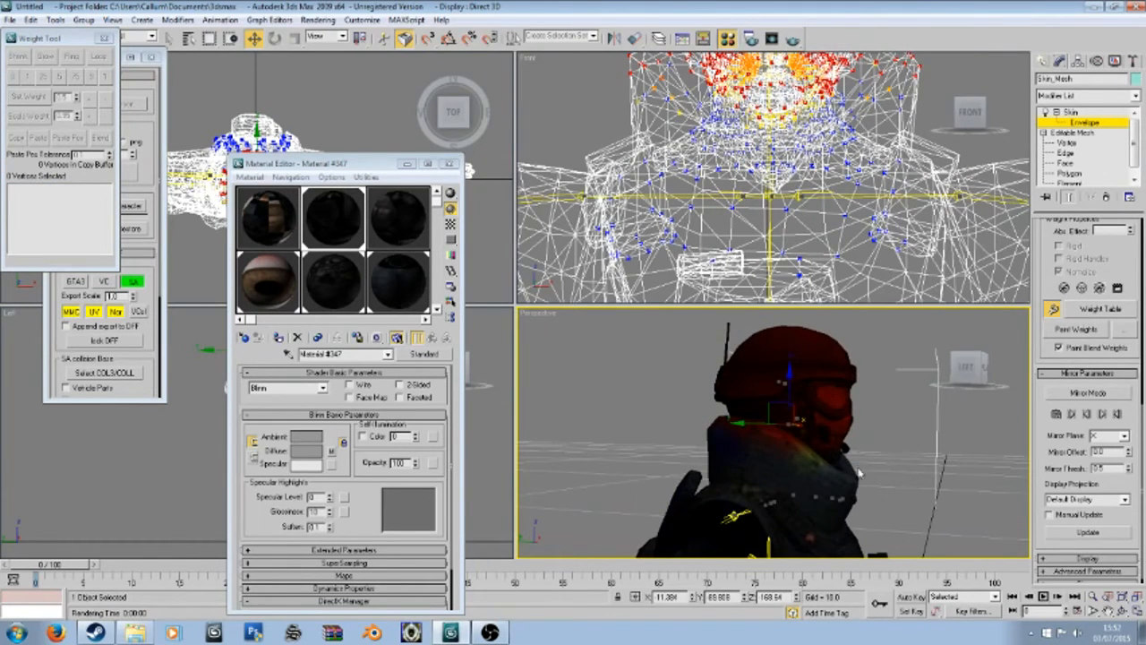
{"action": "left_click", "coordinate": [986, 372]}
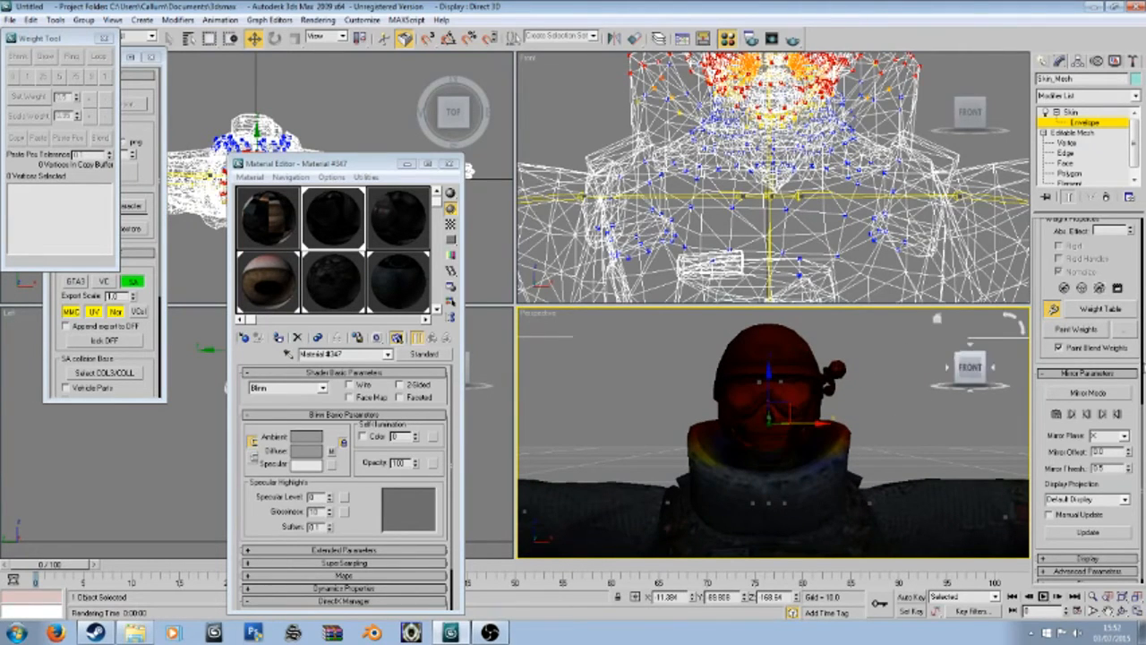
{"action": "scroll", "coordinate": [1142, 374], "scroll_direction": "up", "scroll_amount": 5}
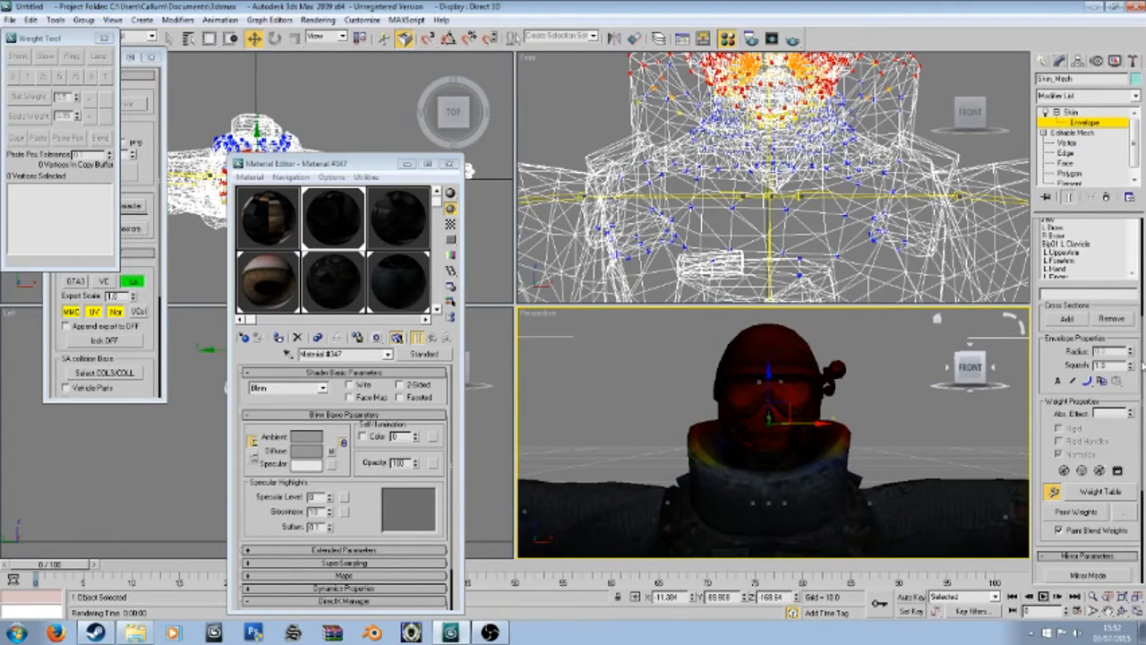
{"action": "scroll", "coordinate": [1111, 341], "scroll_direction": "up", "scroll_amount": 4}
{"action": "left_click", "coordinate": [1055, 316]}
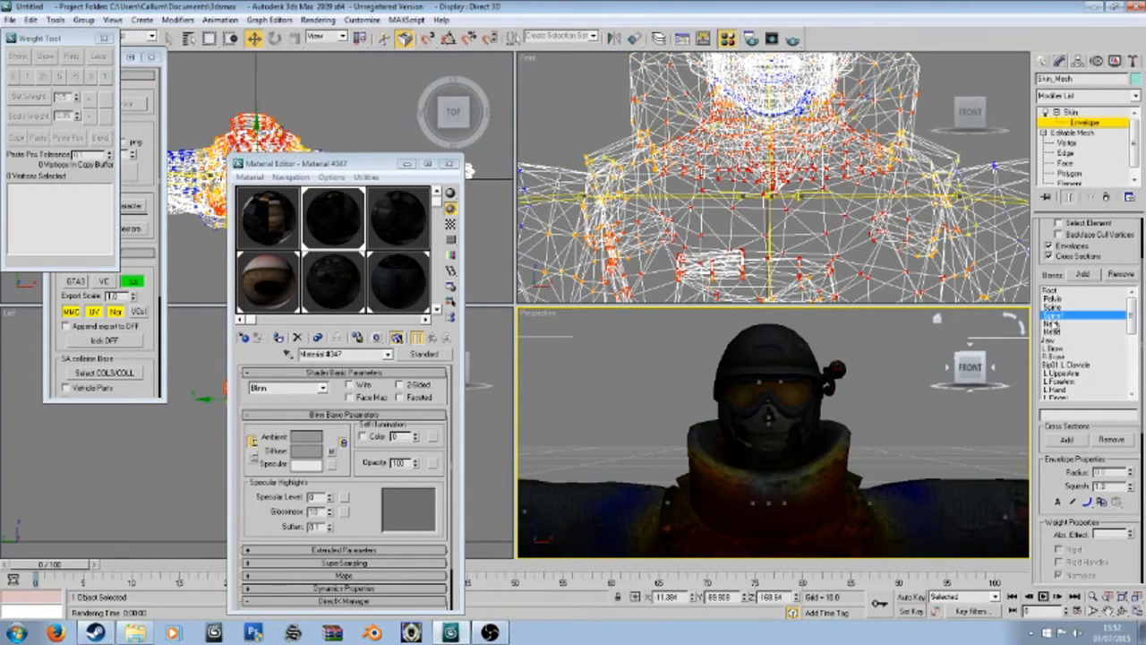
Step: Select the vertices at the side edge of the collar and grow the selection five times around the whole collar
{"action": "mouse_move", "coordinate": [970, 368]}
{"action": "left_mouse_down"}
{"action": "mouse_move", "coordinate": [819, 368]}
{"action": "mouse_move", "coordinate": [960, 369]}
{"action": "left_mouse_up"}
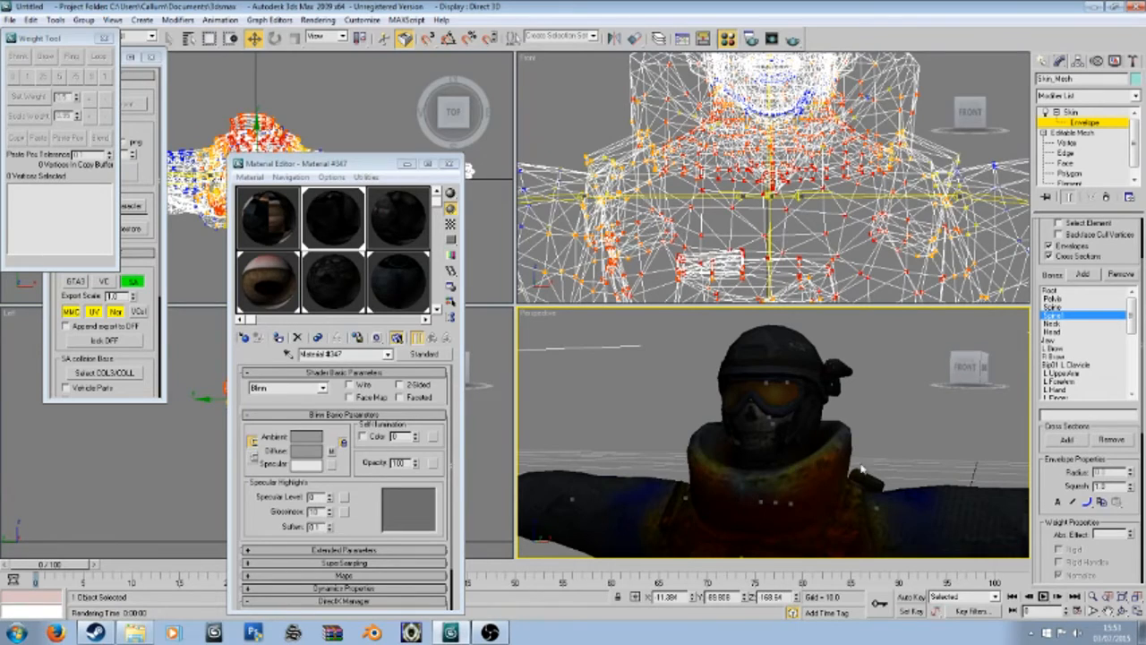
{"action": "middle_click_drag", "start_coordinate": [900, 401], "coordinate": [867, 422], "text": "alt"}
{"action": "left_click_drag", "start_coordinate": [852, 419], "coordinate": [834, 439]}
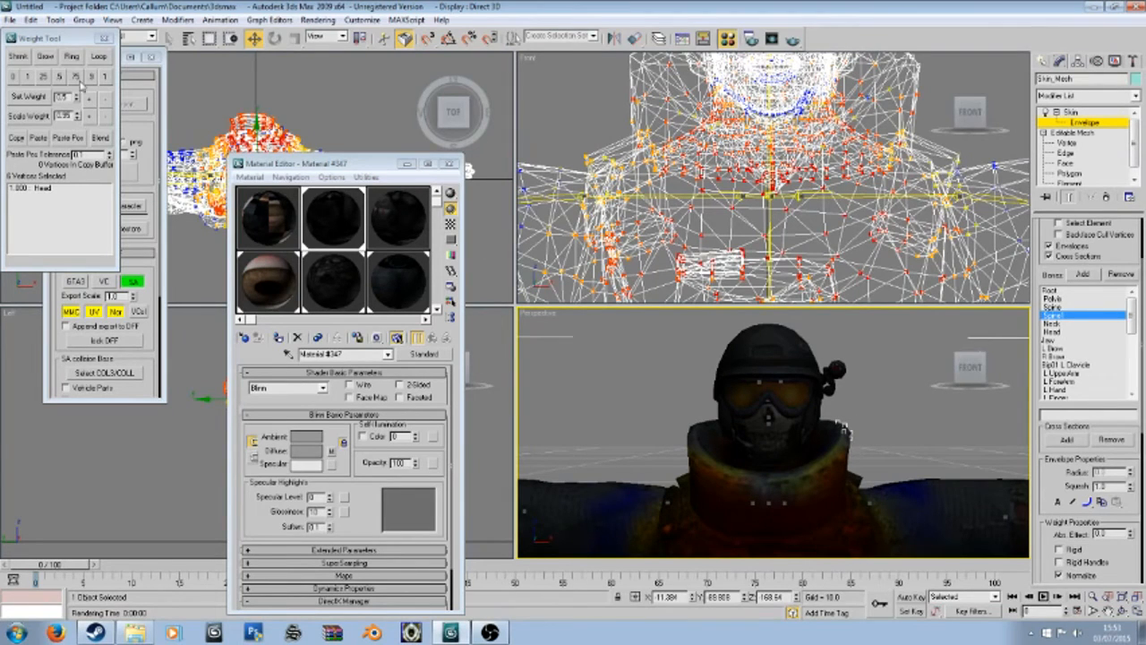
{"action": "left_click", "coordinate": [42, 56]}
{"action": "left_click", "coordinate": [43, 57]}
{"action": "left_click", "coordinate": [43, 58]}
{"action": "left_click", "coordinate": [44, 57]}
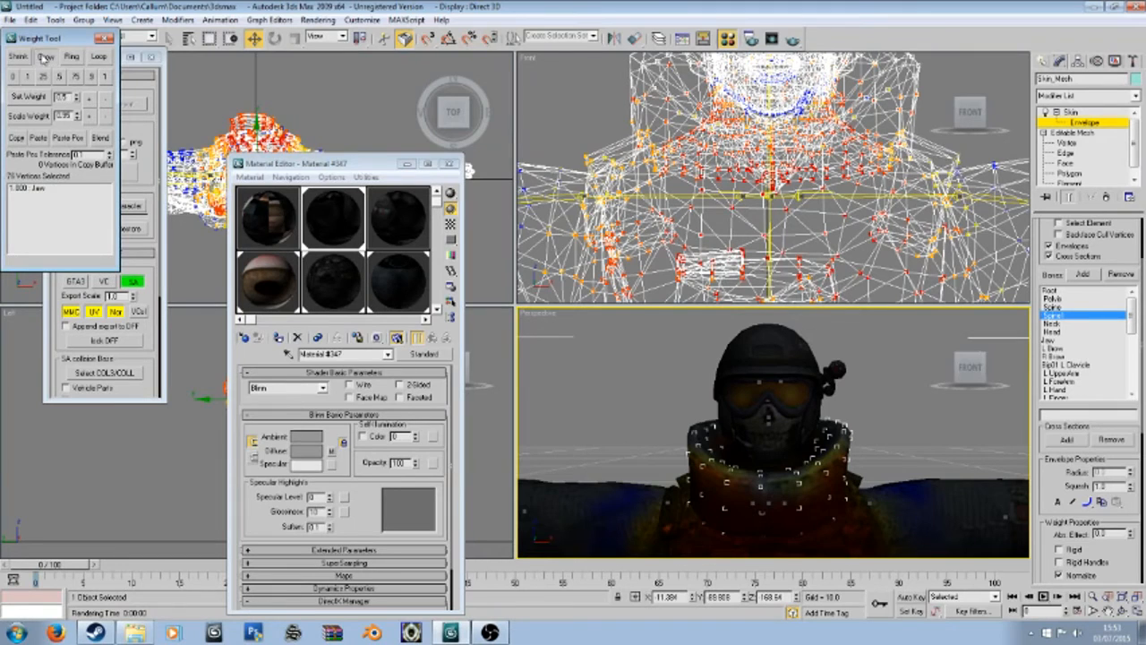
{"action": "left_click", "coordinate": [43, 56]}
Step: Check the collar selection from the side and set its Spine1 weight to 1
{"action": "mouse_move", "coordinate": [970, 369]}
{"action": "left_mouse_down"}
{"action": "mouse_move", "coordinate": [1038, 387]}
{"action": "mouse_move", "coordinate": [1056, 365]}
{"action": "mouse_move", "coordinate": [970, 378]}
{"action": "left_mouse_up"}
{"action": "left_click", "coordinate": [970, 378]}
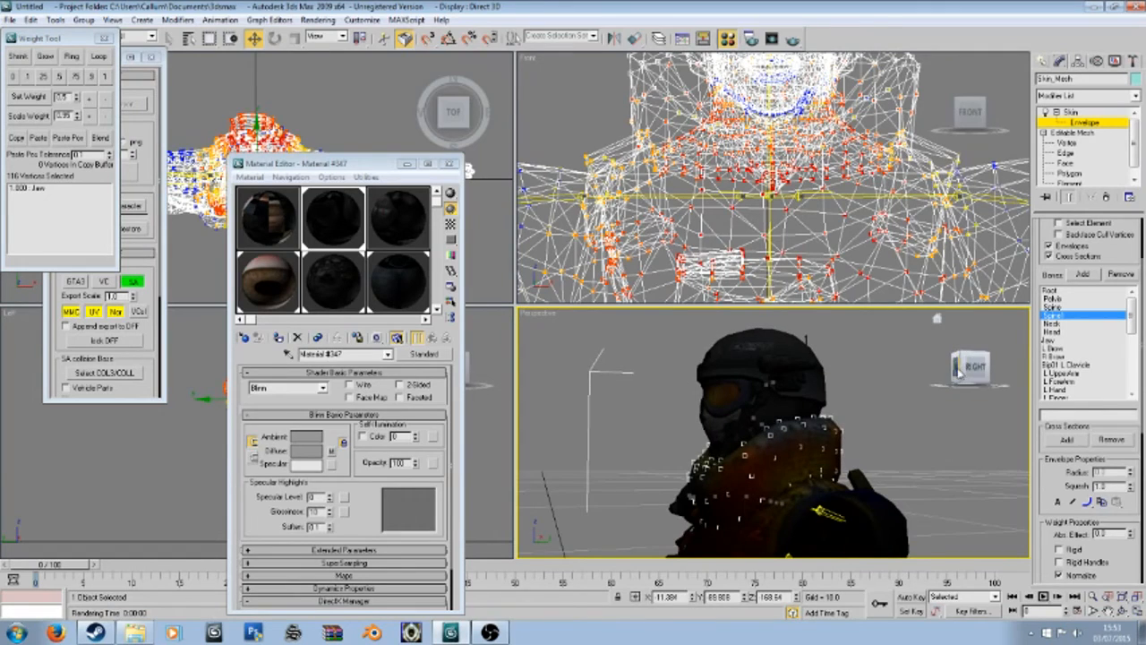
{"action": "left_click", "coordinate": [20, 80]}
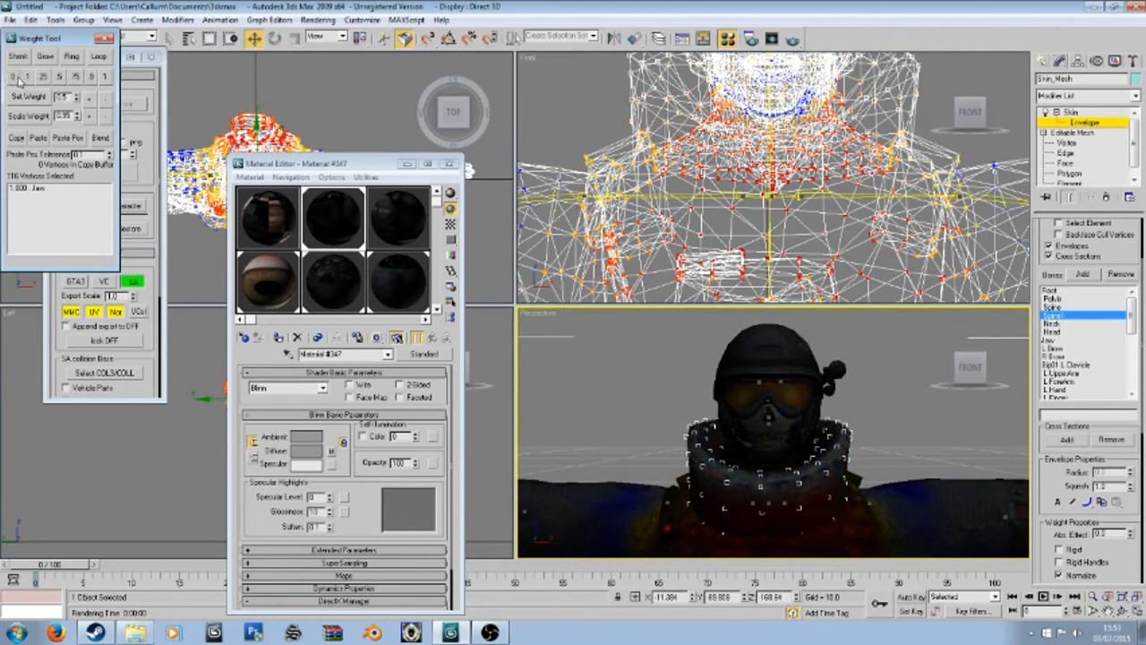
{"action": "left_click", "coordinate": [105, 78]}
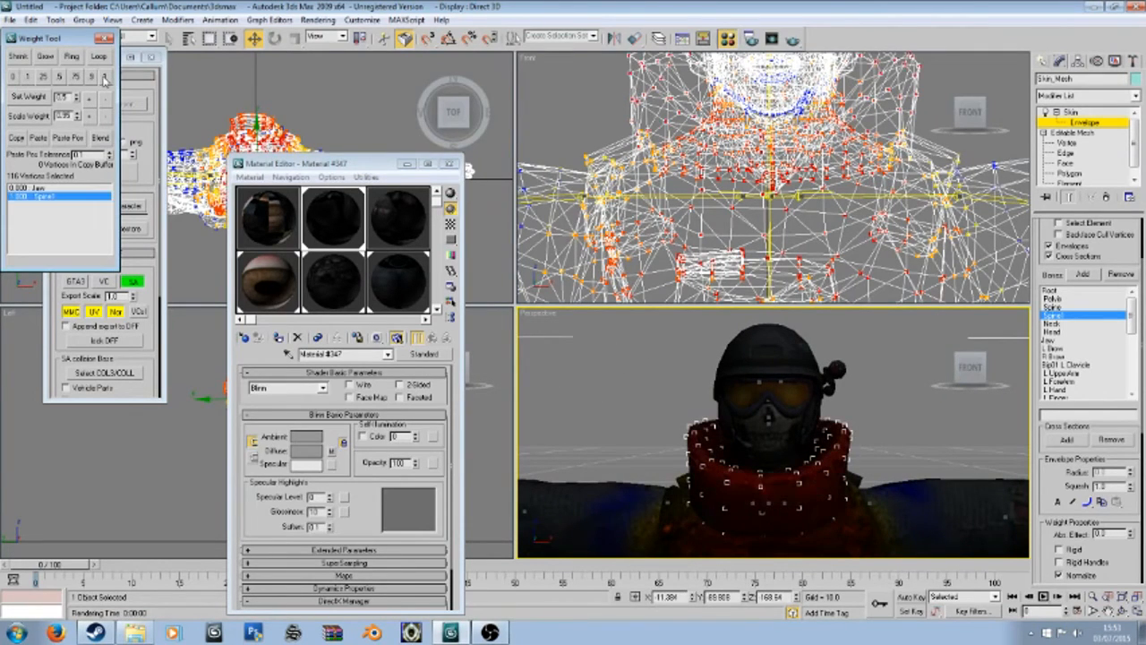
Step: Leave envelope editing, select the Head bone and try turning it about 33° around its vertical axis
{"action": "left_click", "coordinate": [604, 383]}
{"action": "left_click", "coordinate": [1082, 123]}
{"action": "left_click", "coordinate": [768, 152]}
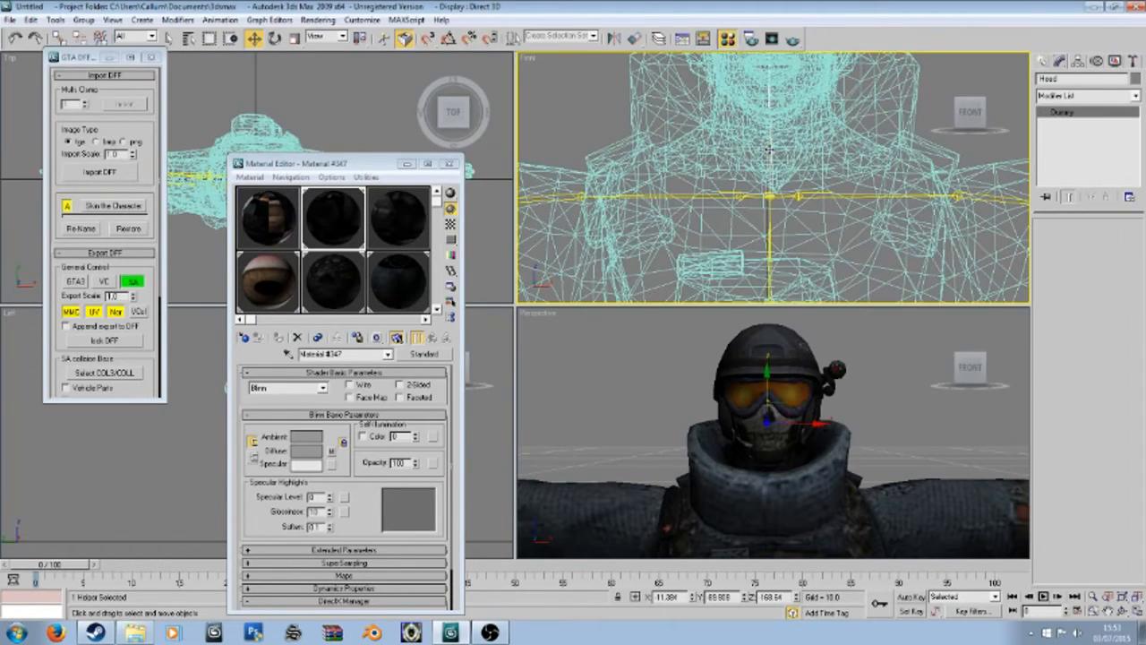
{"action": "right_click", "coordinate": [873, 379]}
{"action": "right_click", "coordinate": [879, 384]}
{"action": "left_click", "coordinate": [896, 404]}
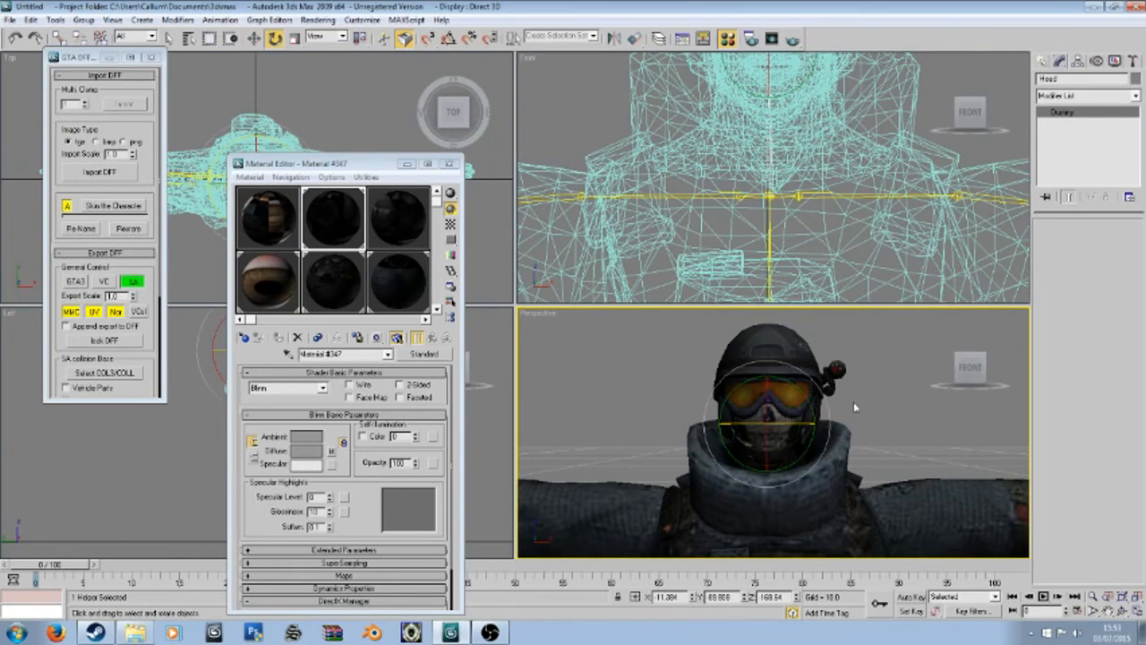
{"action": "left_click_drag", "start_coordinate": [792, 426], "coordinate": [898, 433]}
{"action": "mouse_move", "coordinate": [969, 369]}
{"action": "left_mouse_down"}
{"action": "mouse_move", "coordinate": [1007, 383]}
{"action": "mouse_move", "coordinate": [976, 369]}
{"action": "left_mouse_up"}
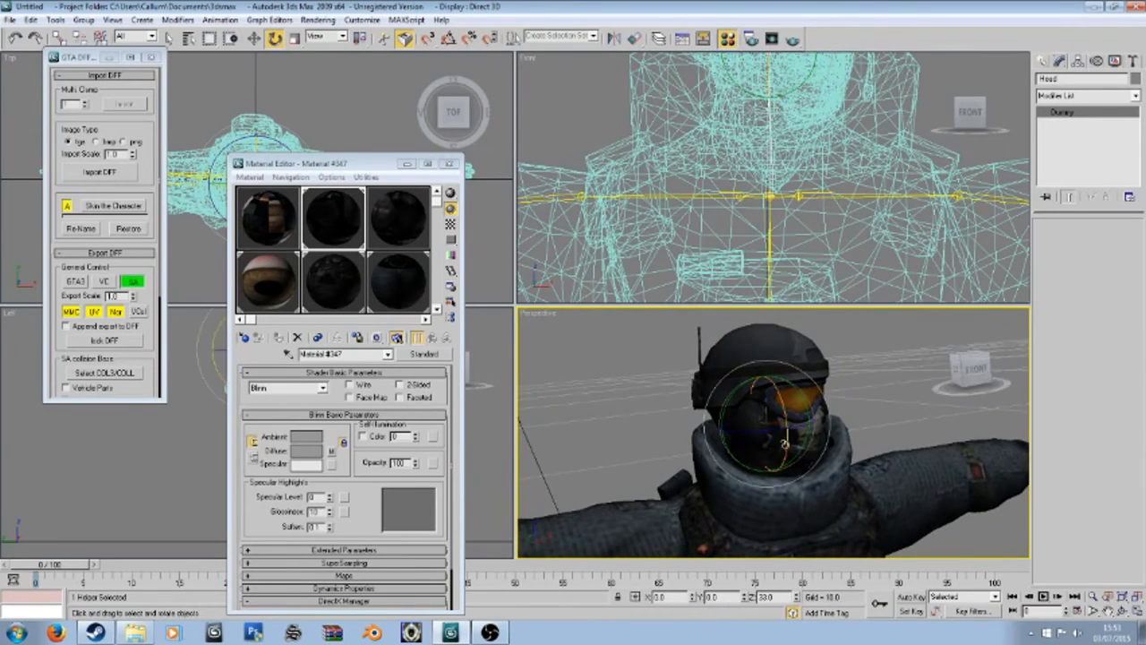
{"action": "left_click", "coordinate": [972, 369]}
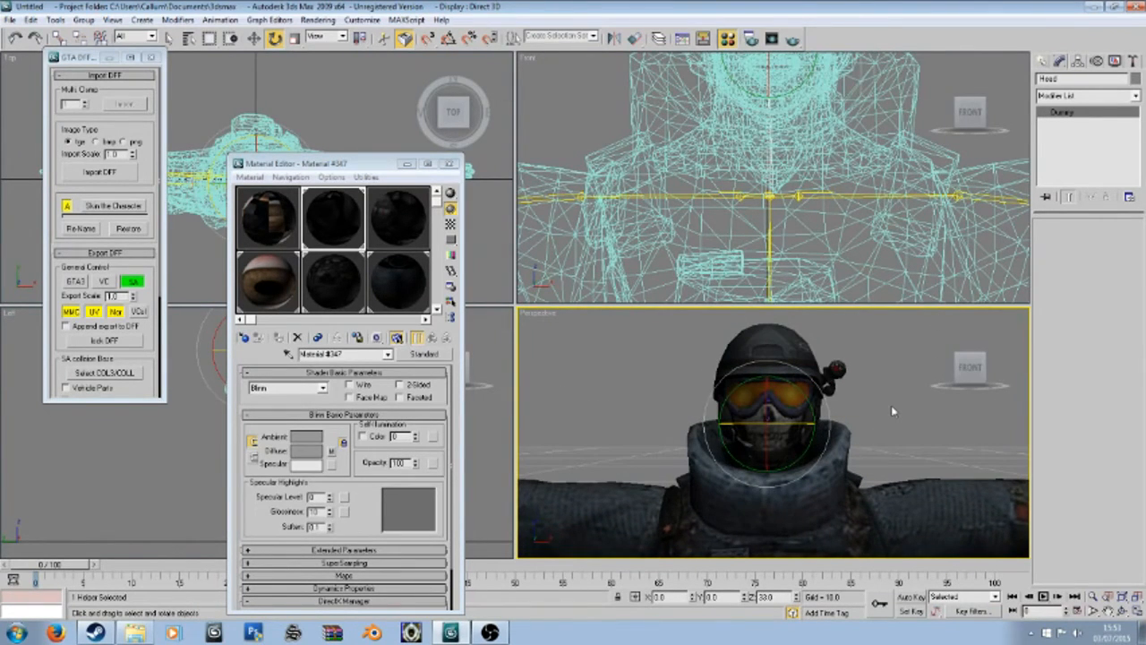
Step: Examine the mesh deformation around the hips, knees and lower legs with the leg spread outward
{"action": "middle_click_drag", "start_coordinate": [865, 388], "coordinate": [863, 385]}
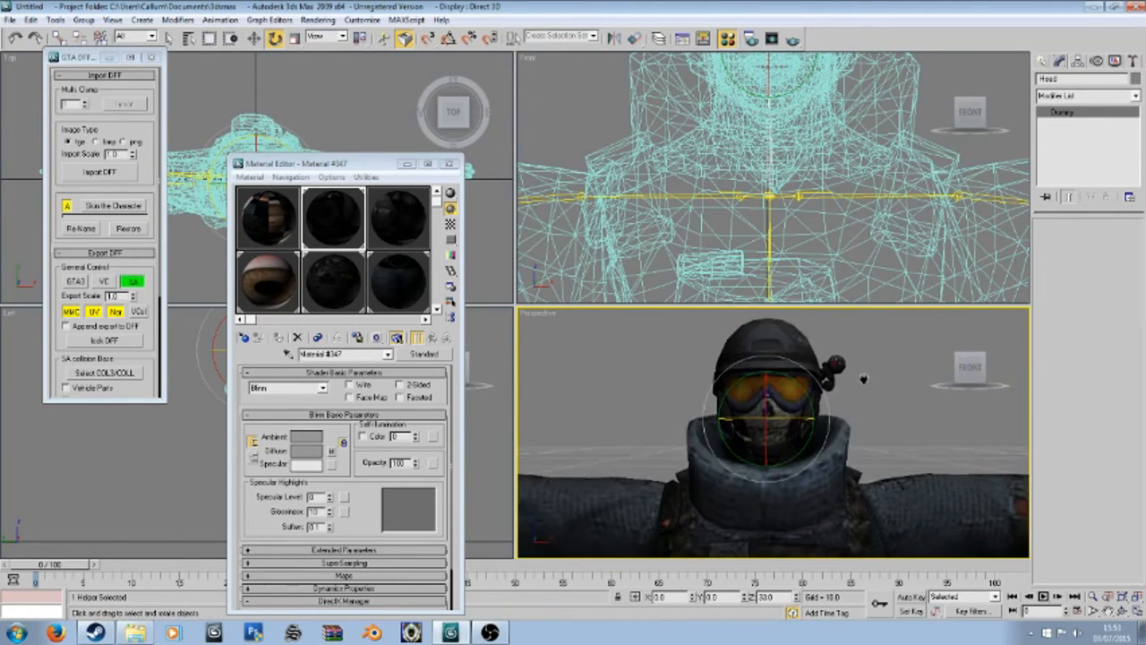
{"action": "scroll", "coordinate": [839, 441], "scroll_direction": "down", "scroll_amount": 5}
{"action": "middle_click_drag", "start_coordinate": [818, 465], "coordinate": [809, 414]}
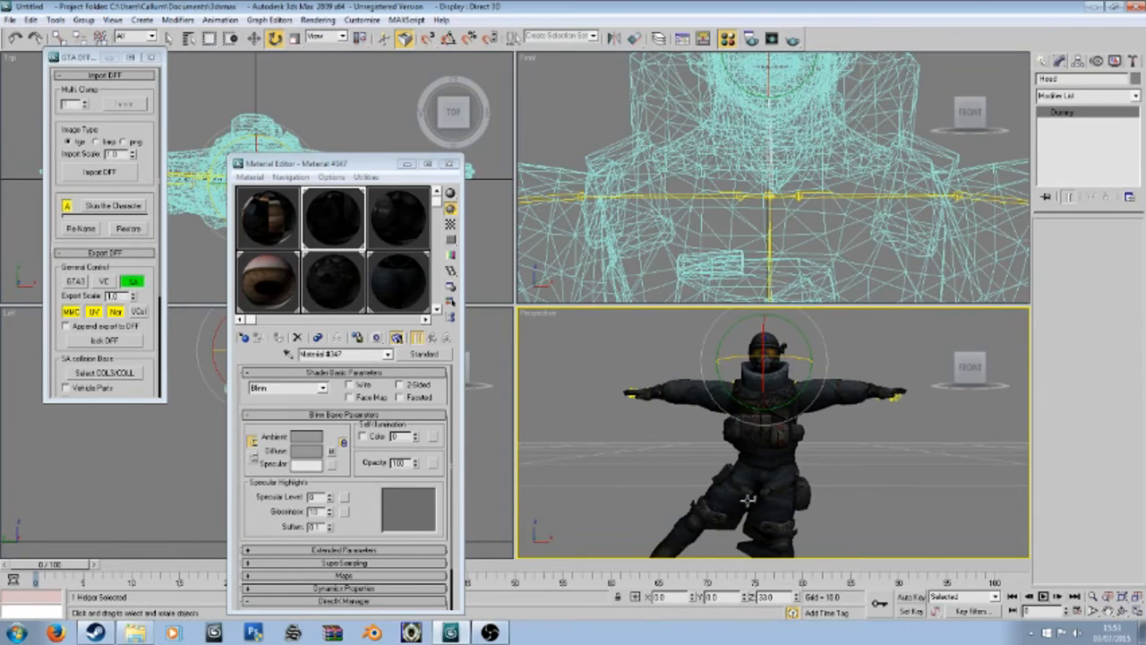
{"action": "middle_click_drag", "start_coordinate": [754, 499], "coordinate": [742, 387]}
{"action": "scroll", "coordinate": [717, 450], "scroll_direction": "up", "scroll_amount": 5}
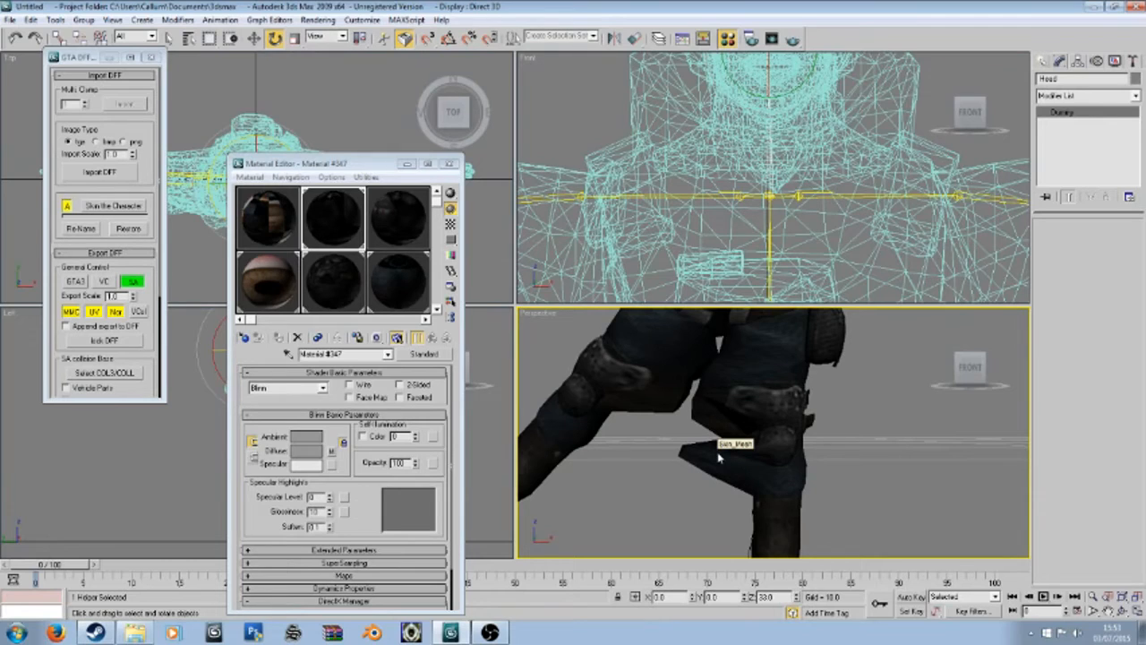
{"action": "middle_click_drag", "start_coordinate": [648, 470], "coordinate": [649, 537]}
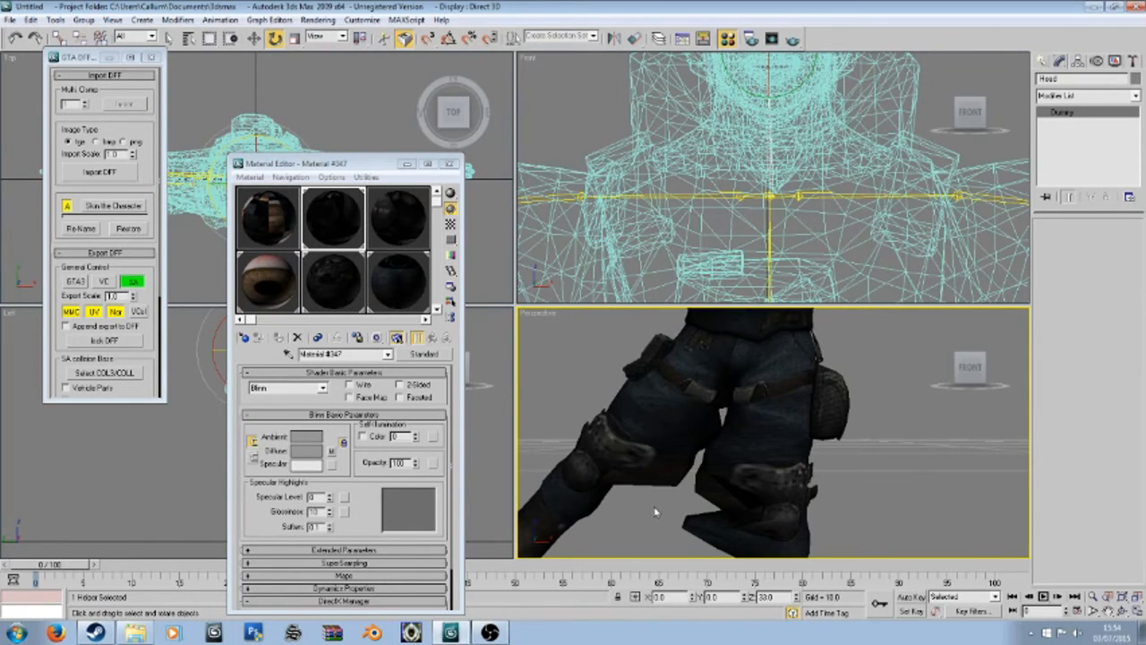
{"action": "scroll", "coordinate": [667, 484], "scroll_direction": "down", "scroll_amount": 3}
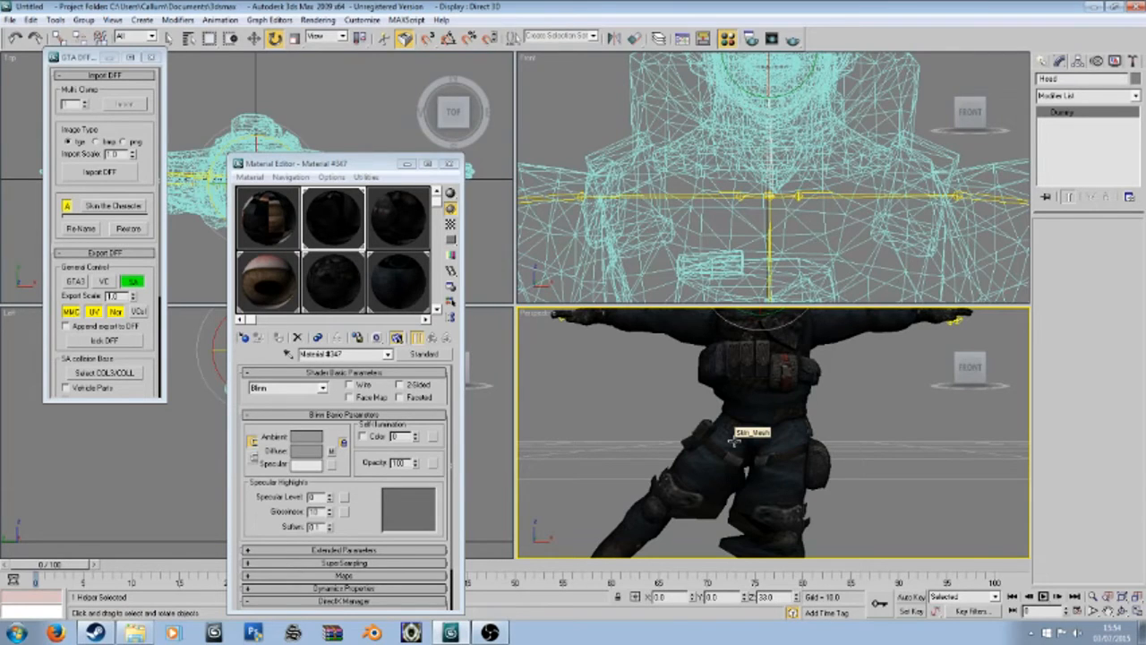
{"action": "middle_click_drag", "start_coordinate": [721, 498], "coordinate": [720, 439]}
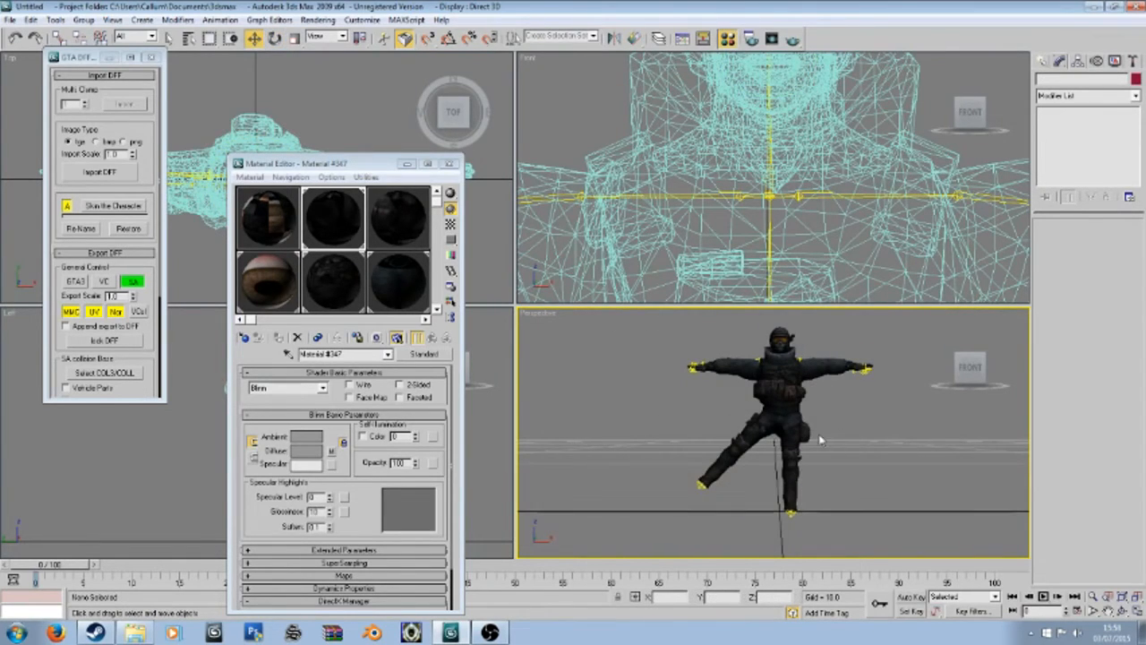
{"action": "scroll", "coordinate": [820, 439], "scroll_direction": "up", "scroll_amount": 5}
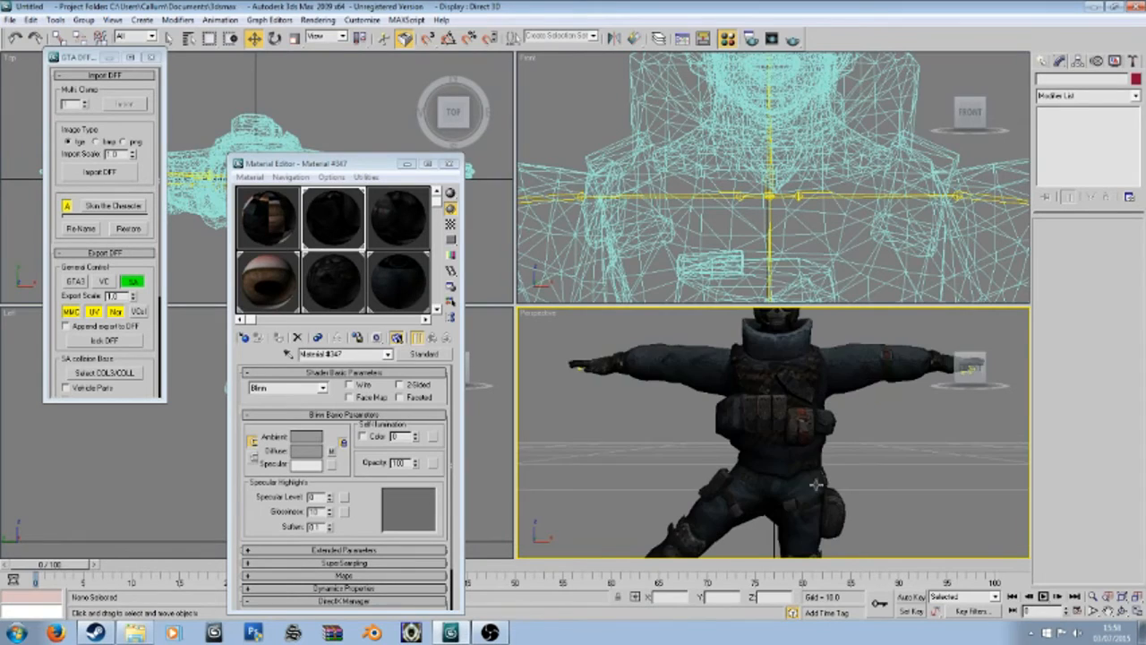
{"action": "middle_click_drag", "start_coordinate": [730, 515], "coordinate": [786, 422]}
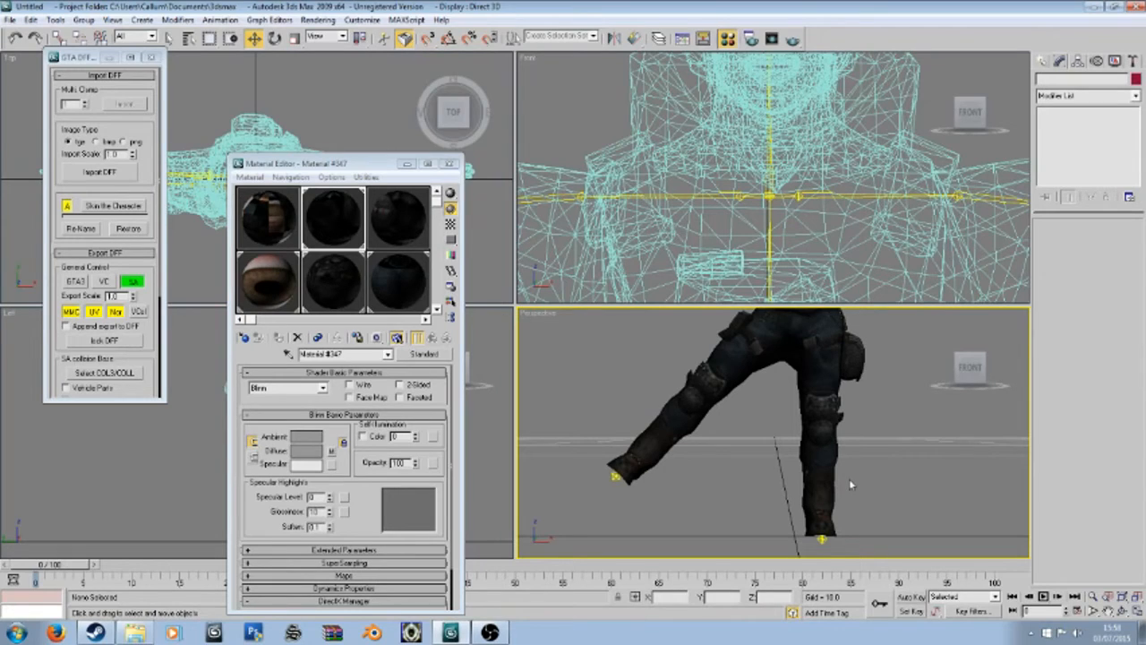
{"action": "middle_click_drag", "start_coordinate": [841, 443], "coordinate": [842, 516]}
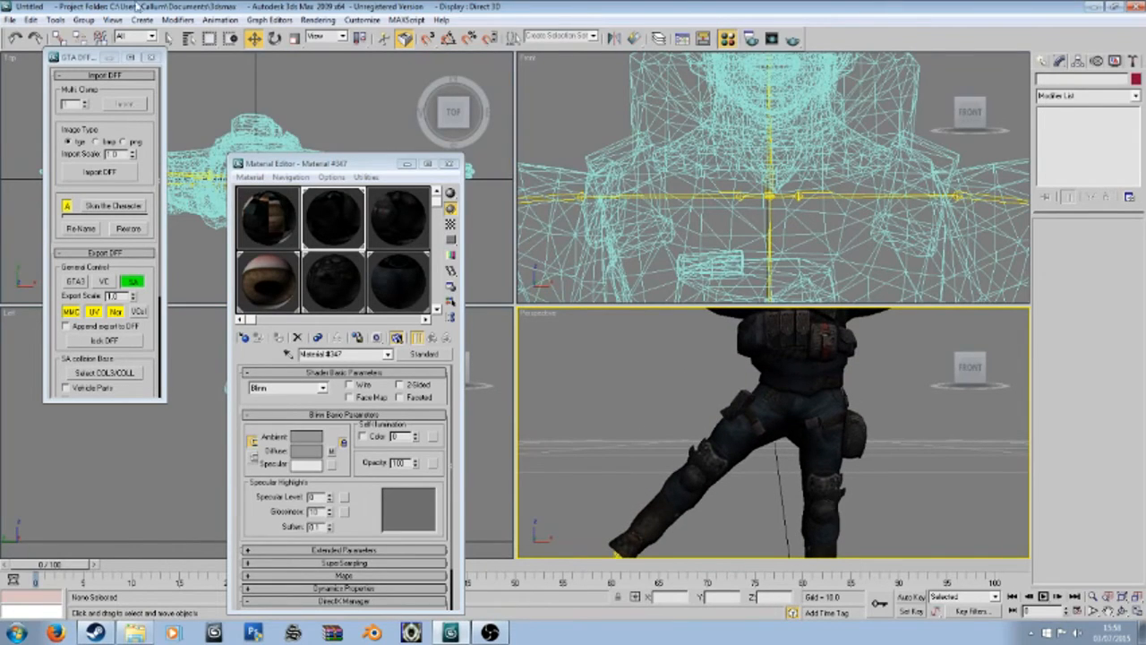
Step: Save the scene as "dr3 spec ops dlc 1" in 3ds Max format
{"action": "left_click", "coordinate": [9, 18]}
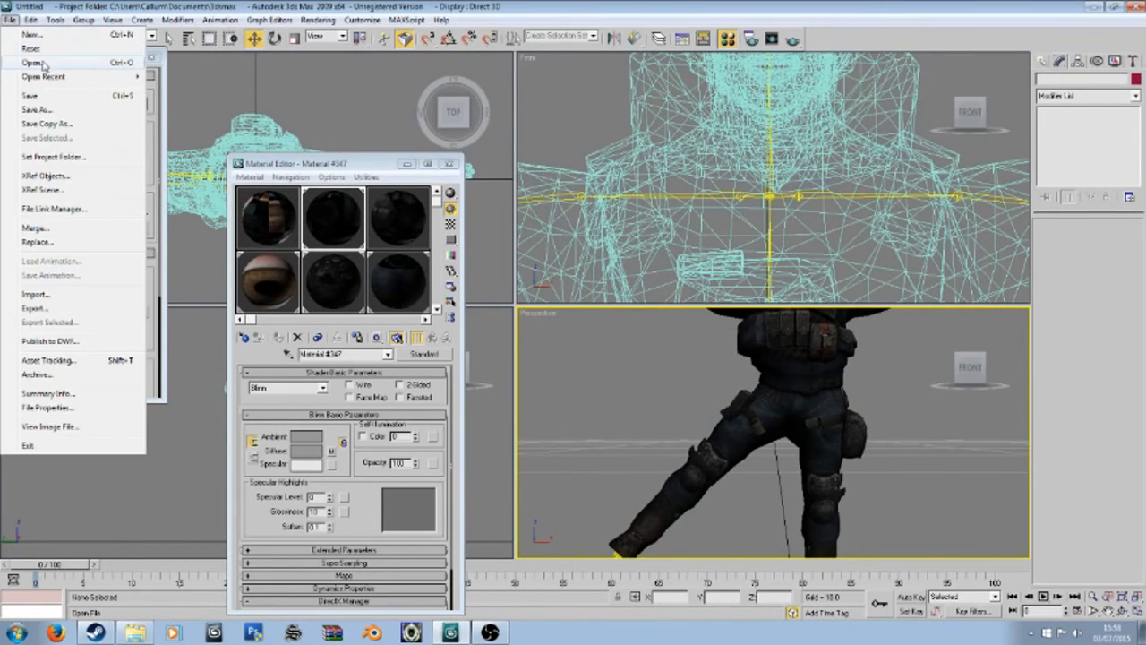
{"action": "left_click", "coordinate": [44, 95]}
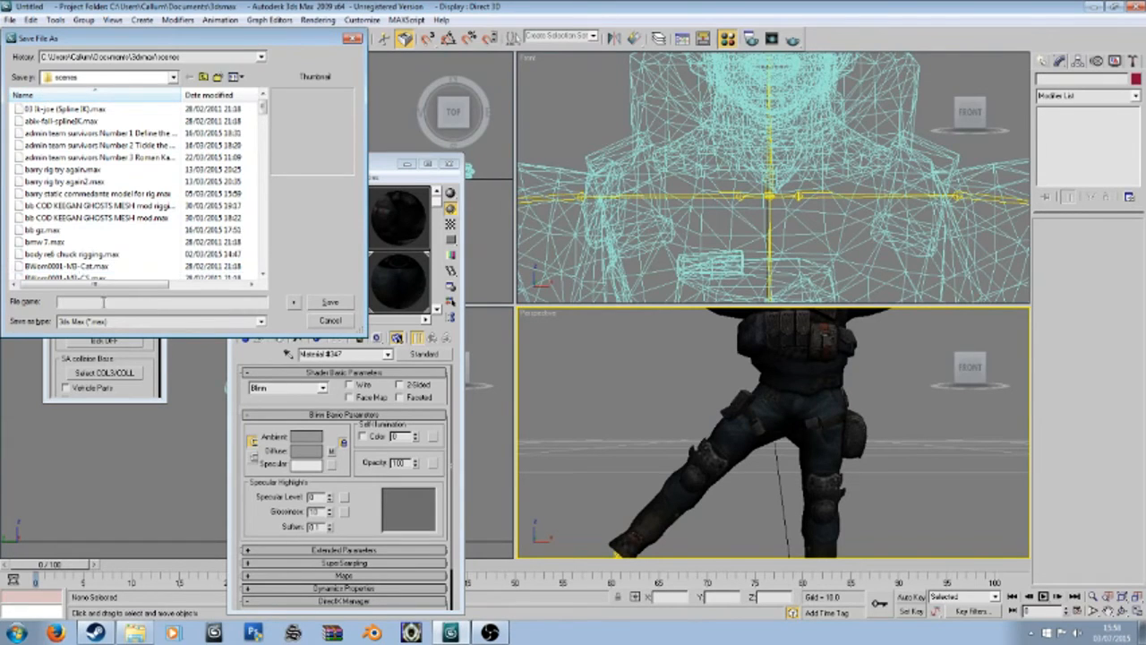
{"action": "type", "text": "dr3 apec ops dlc 1"}
{"action": "key", "text": "Return"}
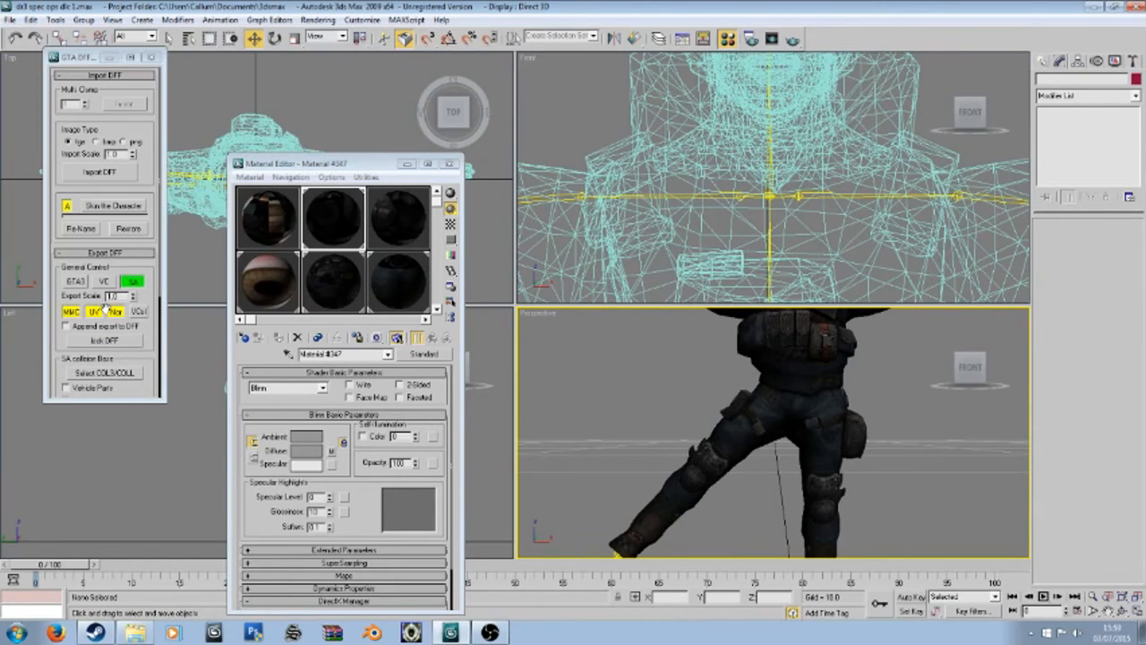
Step: Examine the character's legs, torso, helmet and collar from the front and the right side
{"action": "middle_click_drag", "start_coordinate": [648, 399], "coordinate": [618, 367]}
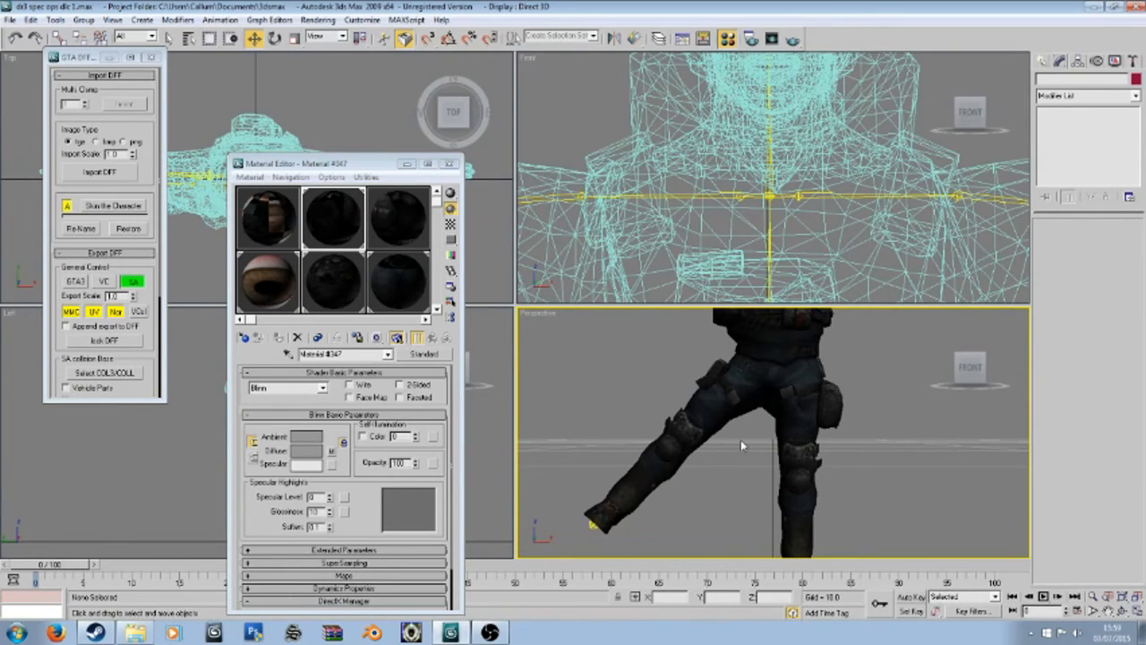
{"action": "mouse_move", "coordinate": [971, 369]}
{"action": "left_mouse_down"}
{"action": "mouse_move", "coordinate": [917, 387]}
{"action": "mouse_move", "coordinate": [970, 370]}
{"action": "left_mouse_up"}
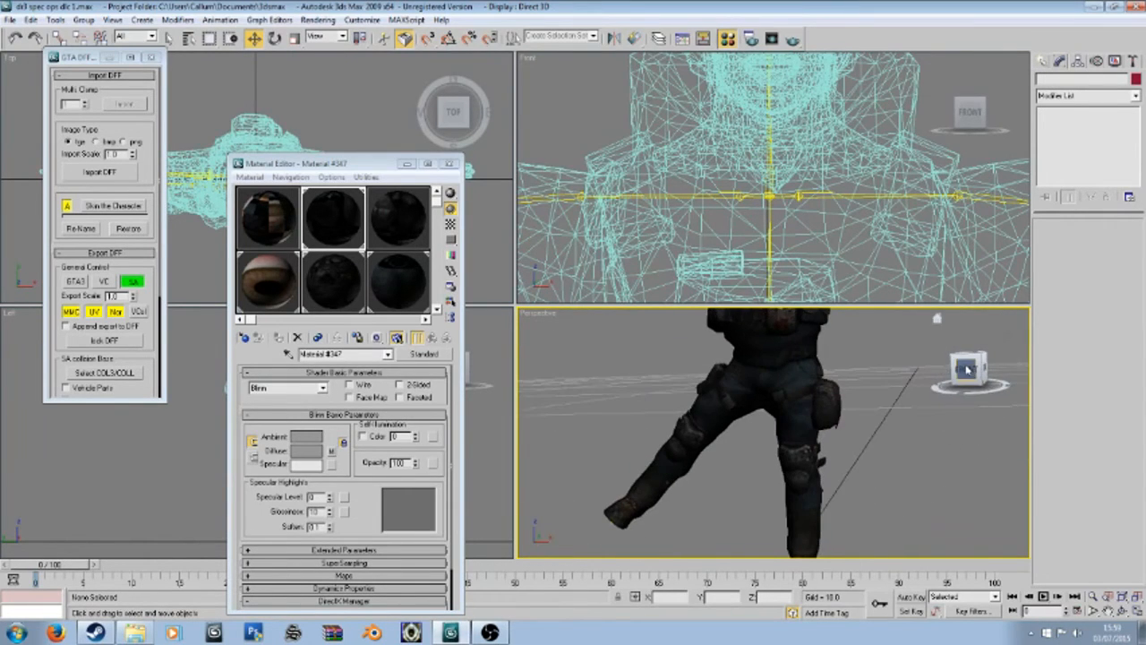
{"action": "left_click", "coordinate": [966, 369]}
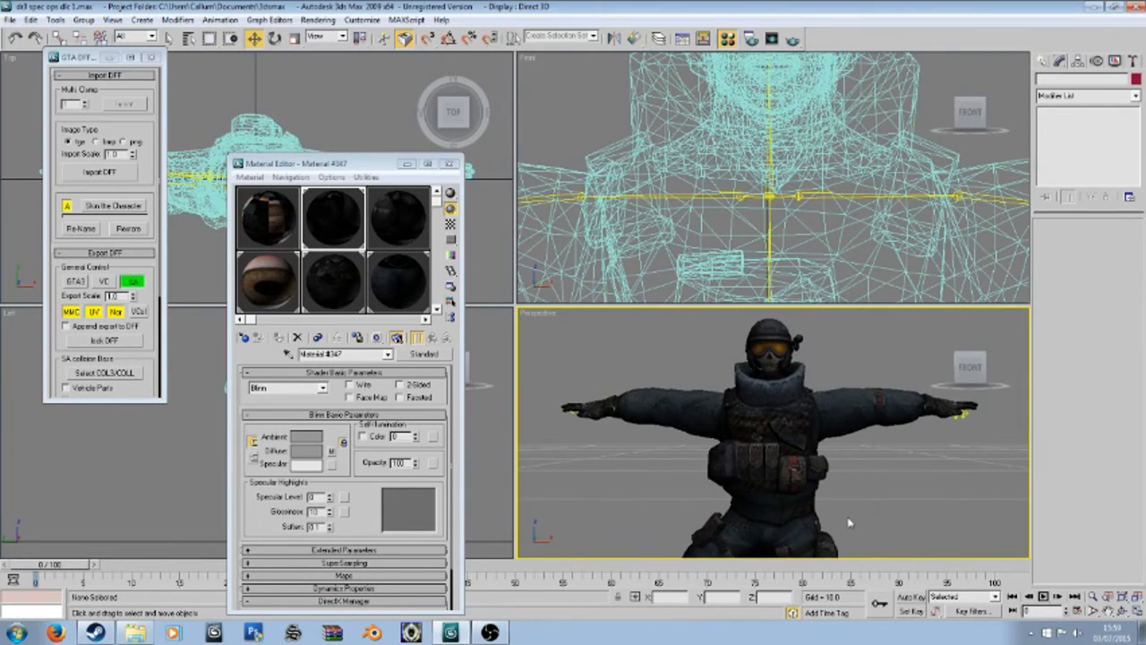
{"action": "scroll", "coordinate": [847, 521], "scroll_direction": "up", "scroll_amount": 2}
{"action": "middle_click_drag", "start_coordinate": [857, 386], "coordinate": [859, 464]}
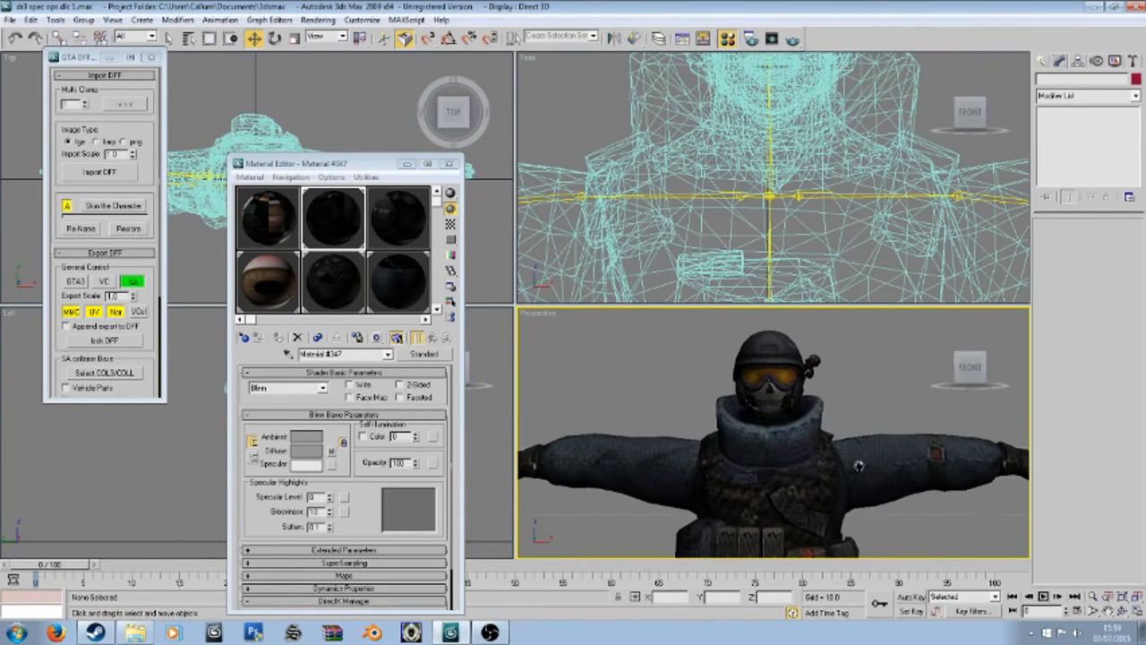
{"action": "left_click_drag", "start_coordinate": [969, 369], "coordinate": [897, 382]}
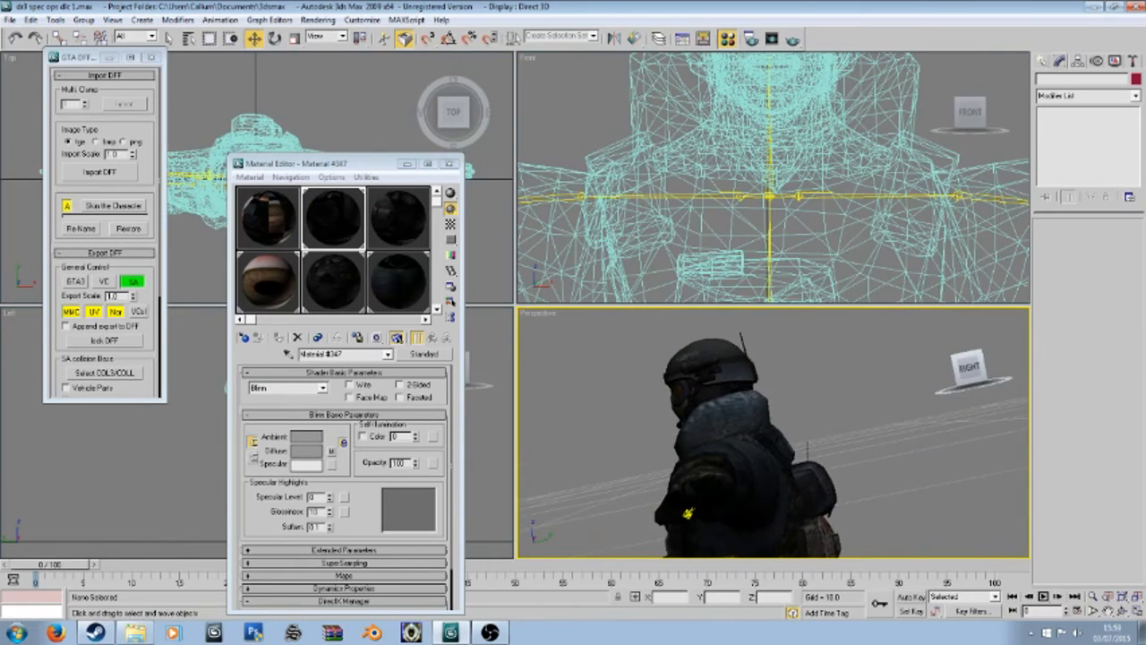
{"action": "left_click", "coordinate": [967, 367]}
Step: Select the Head bone, rotate it about 60° forward and inspect the head and collar from behind
{"action": "left_click", "coordinate": [773, 165]}
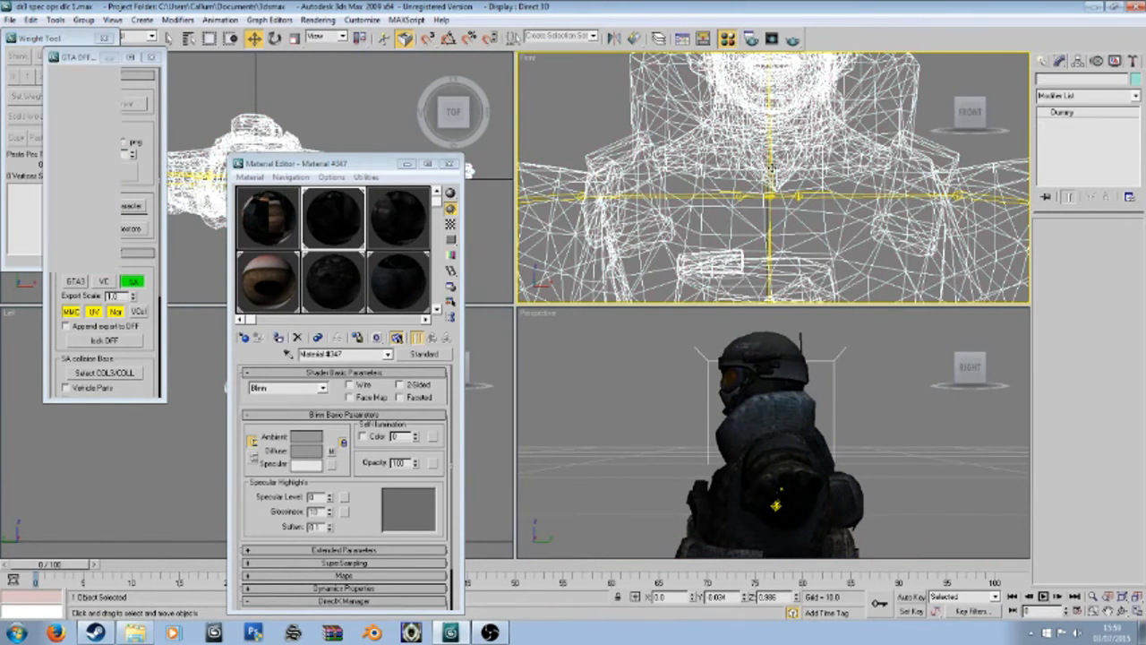
{"action": "right_click", "coordinate": [819, 384]}
{"action": "right_click", "coordinate": [825, 387]}
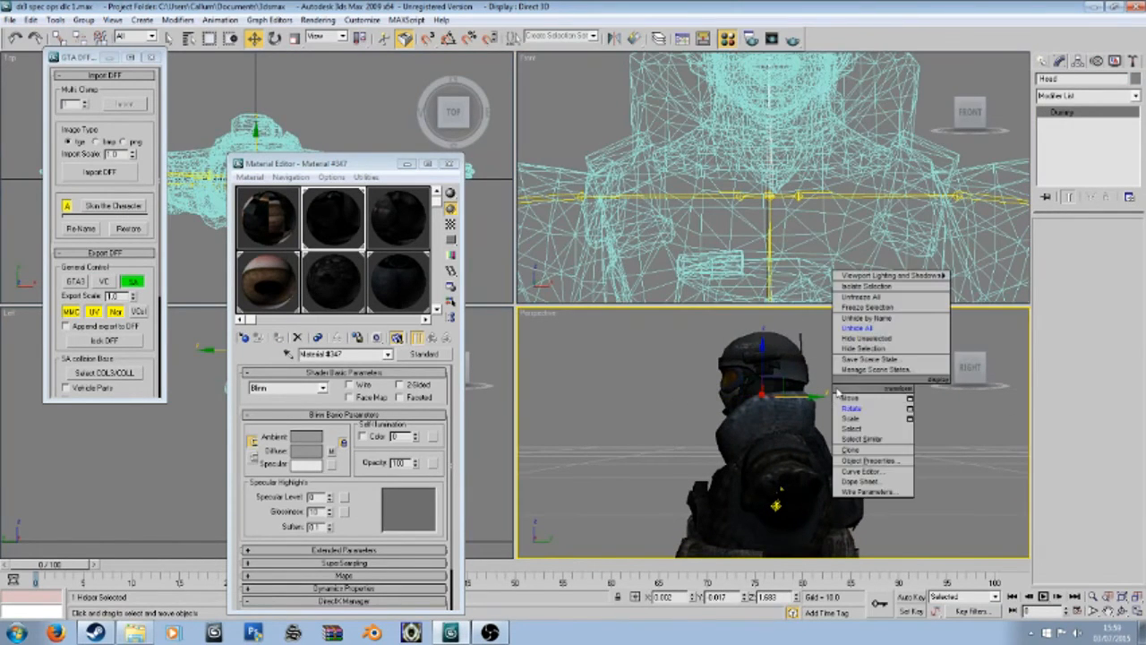
{"action": "left_click", "coordinate": [860, 404]}
{"action": "left_click_drag", "start_coordinate": [811, 400], "coordinate": [855, 421]}
{"action": "left_click_drag", "start_coordinate": [957, 373], "coordinate": [980, 371]}
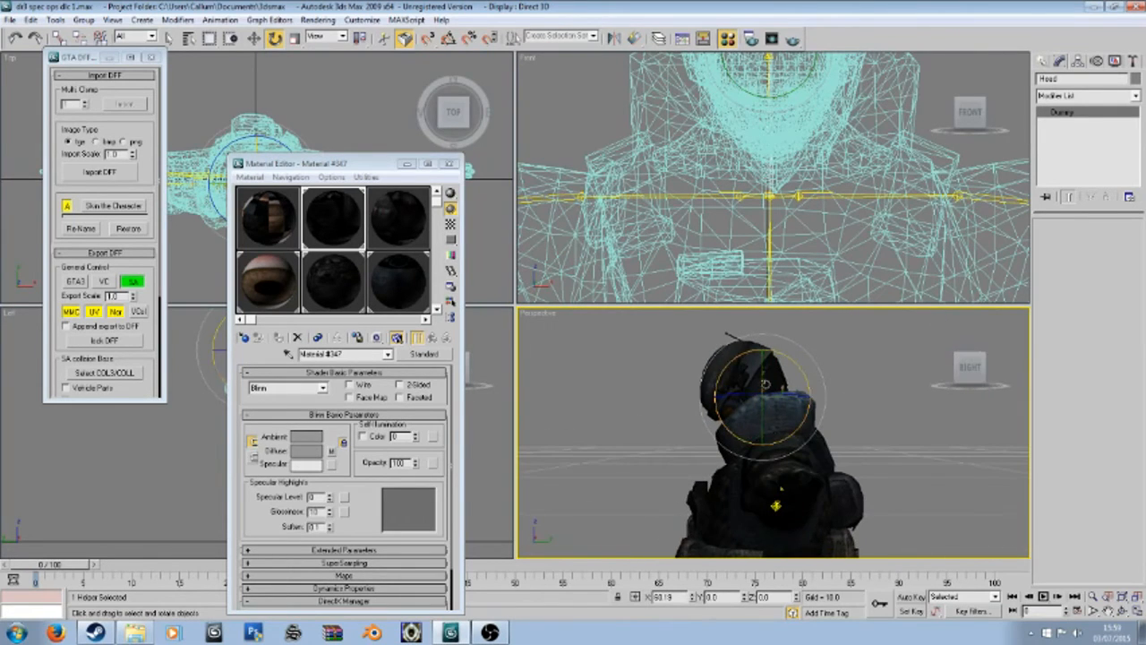
{"action": "left_click_drag", "start_coordinate": [962, 368], "coordinate": [911, 399]}
{"action": "scroll", "coordinate": [772, 406], "scroll_direction": "up", "scroll_amount": 2}
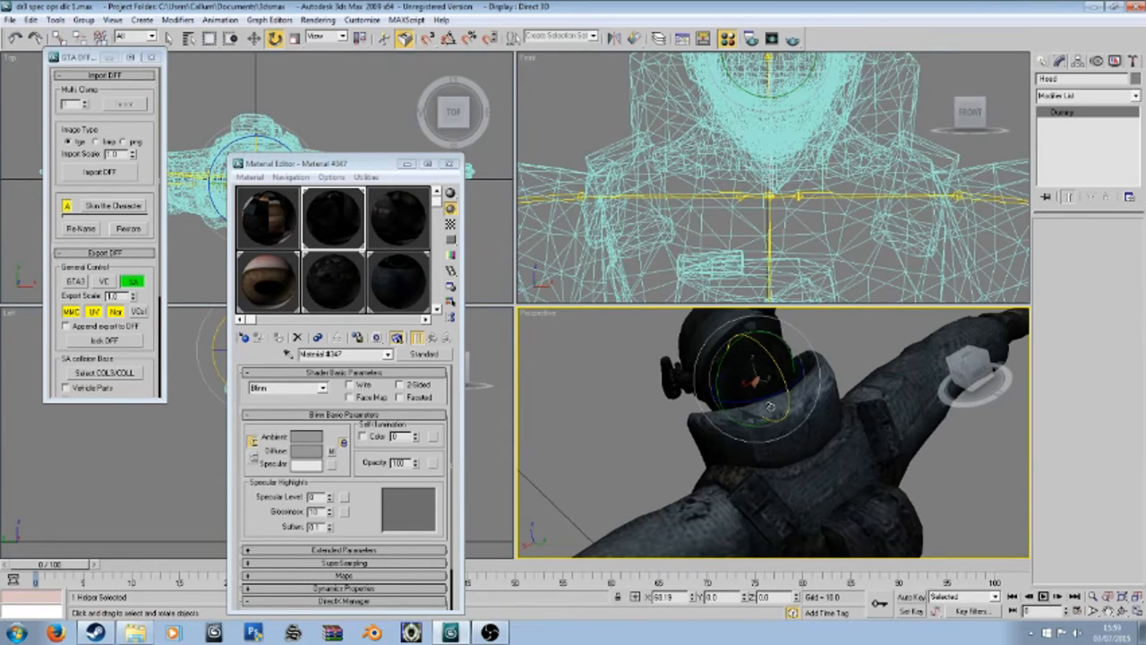
Step: Rotate the Head bone about 59° back to upright as seen from the right side, and check the character from the front
{"action": "left_click", "coordinate": [960, 370]}
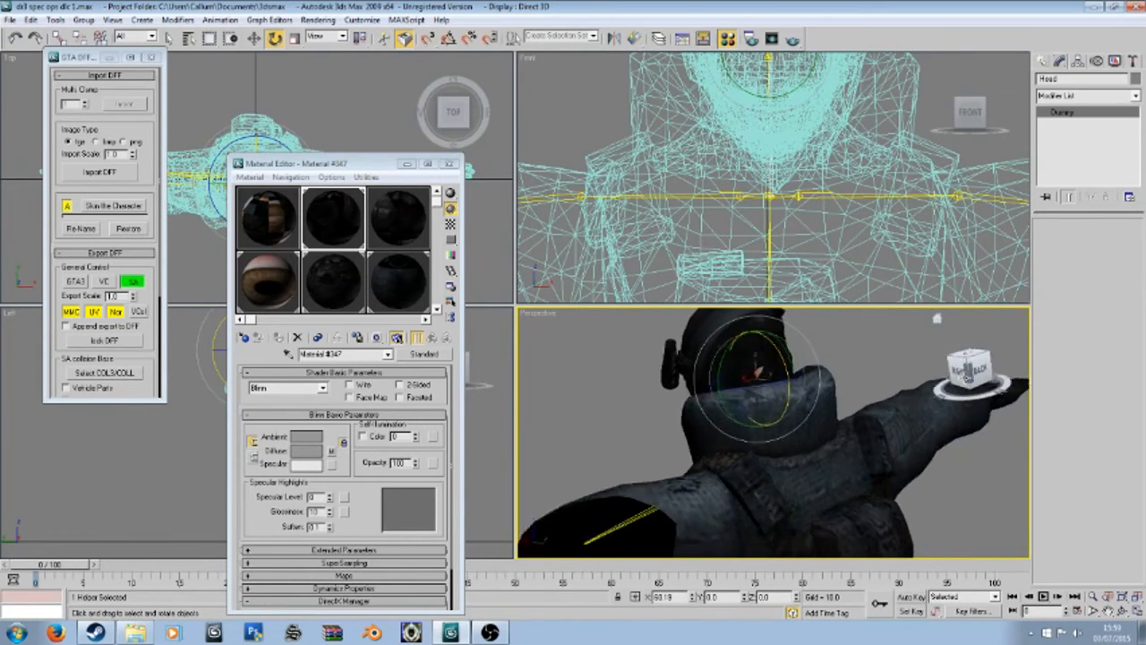
{"action": "left_click", "coordinate": [963, 375]}
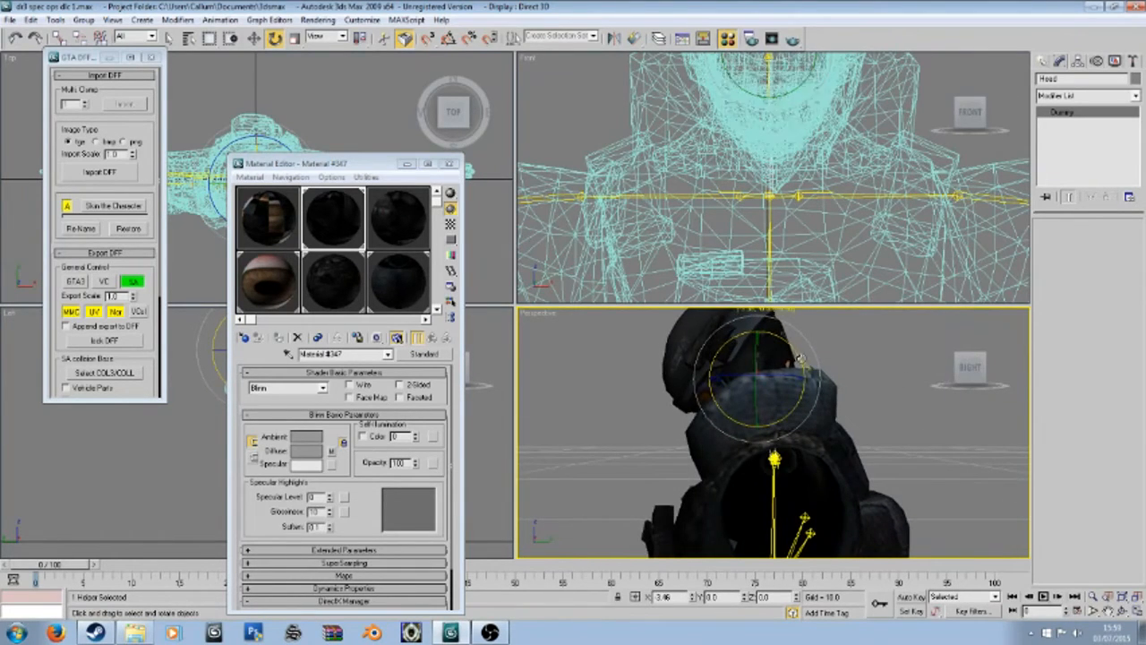
{"action": "left_click_drag", "start_coordinate": [811, 370], "coordinate": [829, 425]}
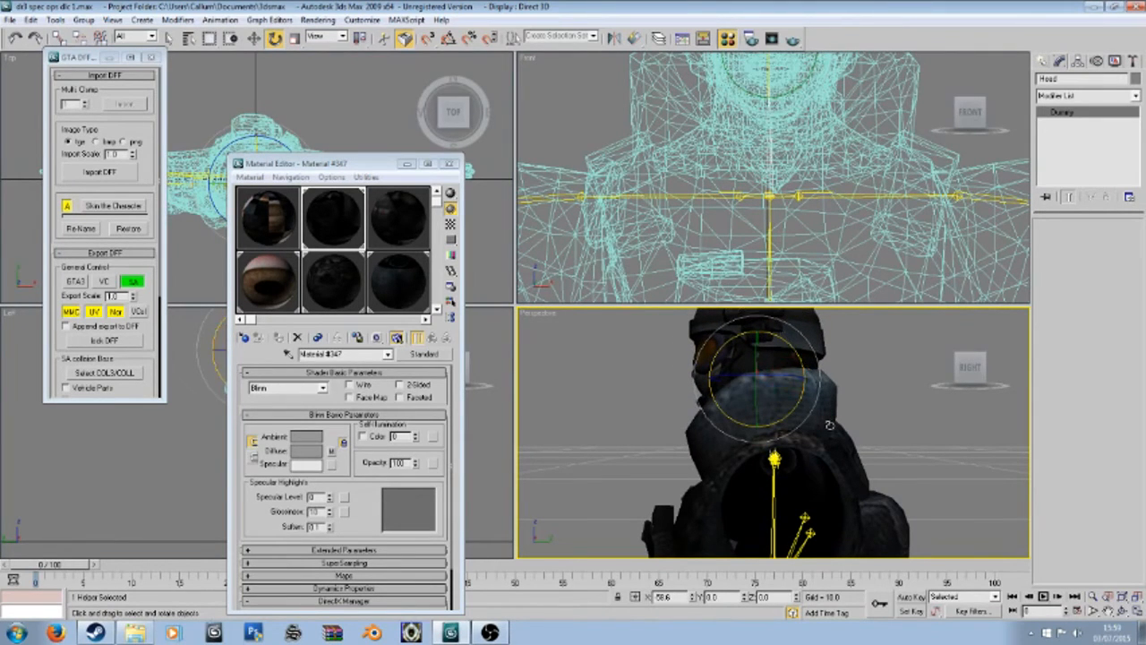
{"action": "scroll", "coordinate": [829, 426], "scroll_direction": "down", "scroll_amount": 4}
{"action": "left_click", "coordinate": [950, 374]}
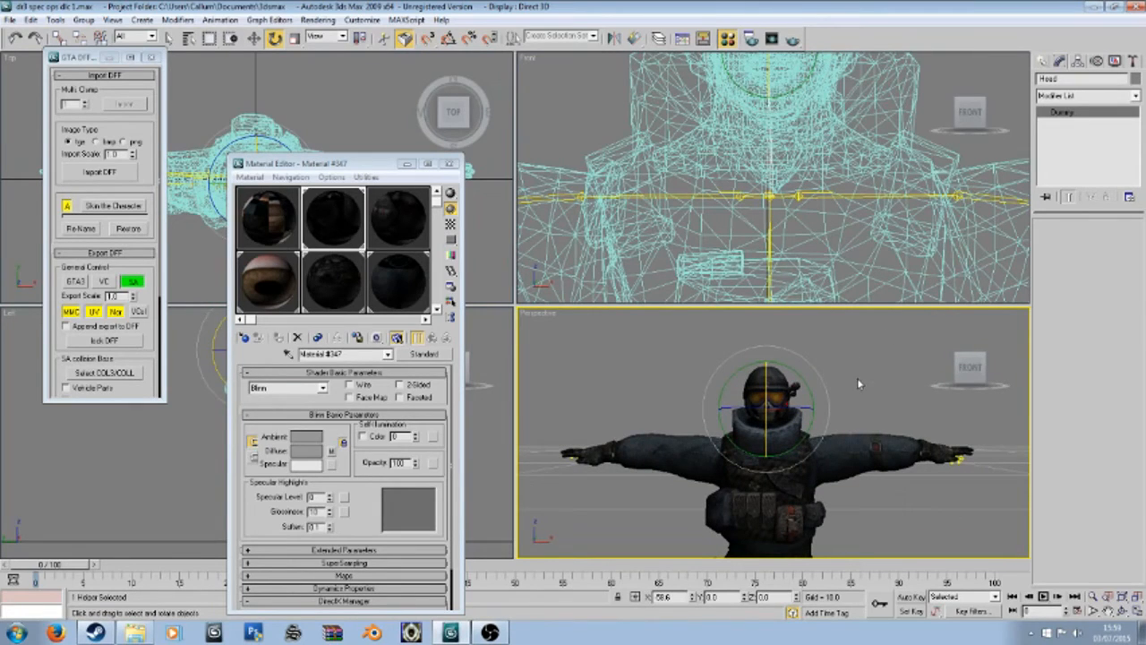
Step: Select the L UpperArm bone and rotate it about 52° downward to test the left shoulder's deformation
{"action": "left_click", "coordinate": [845, 407]}
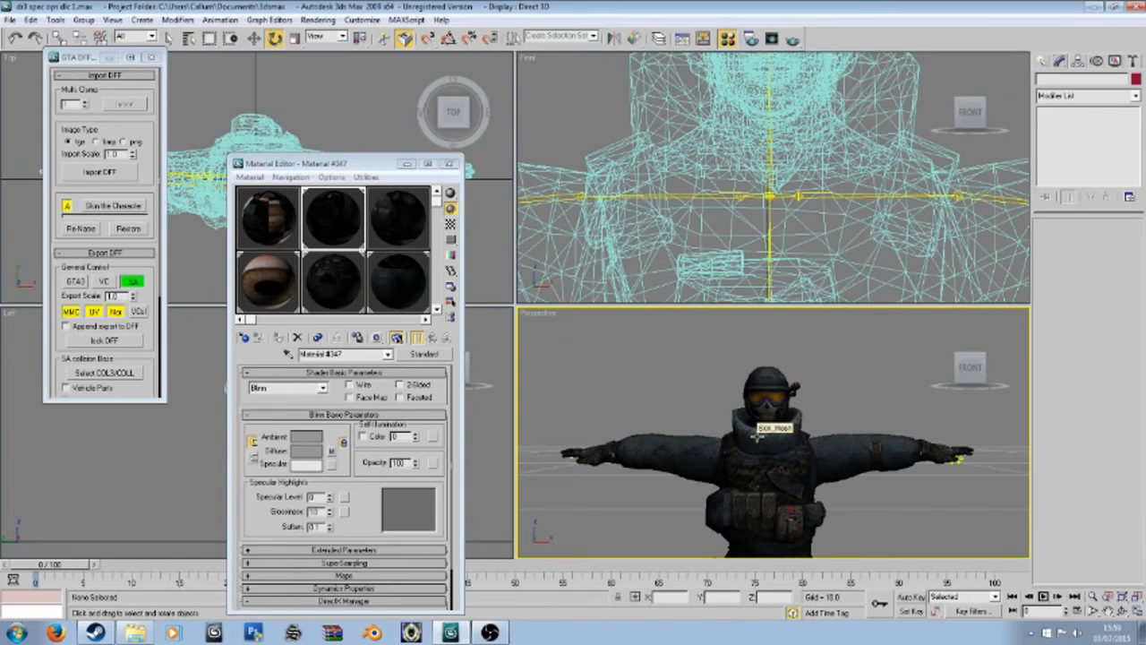
{"action": "left_click", "coordinate": [749, 401]}
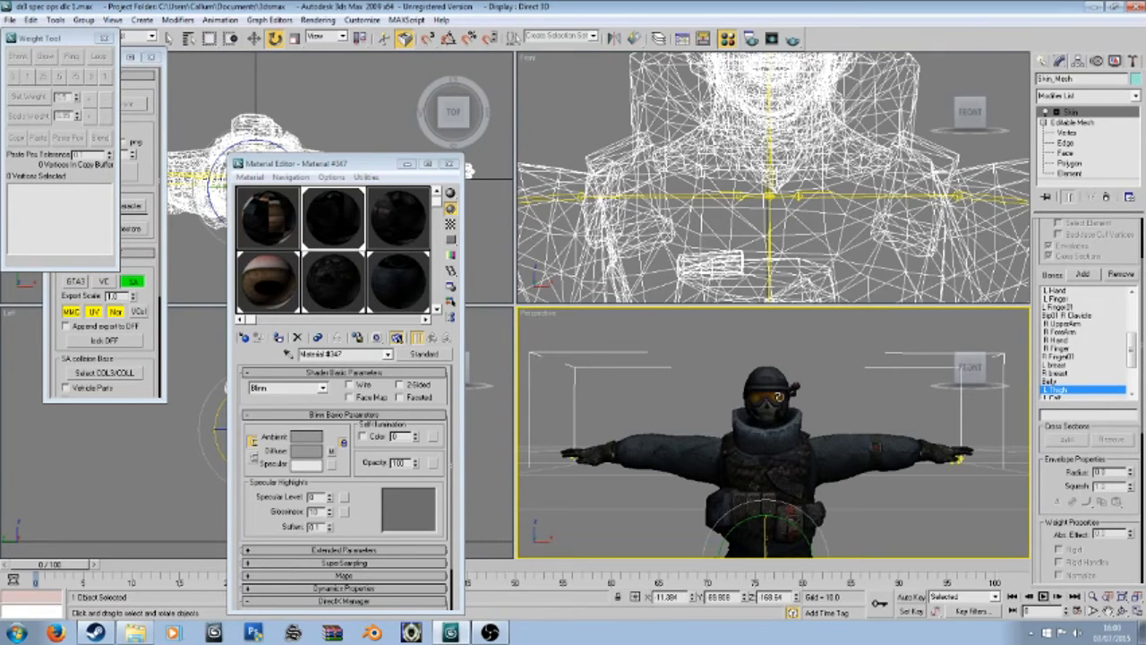
{"action": "scroll", "coordinate": [845, 465], "scroll_direction": "up", "scroll_amount": 3}
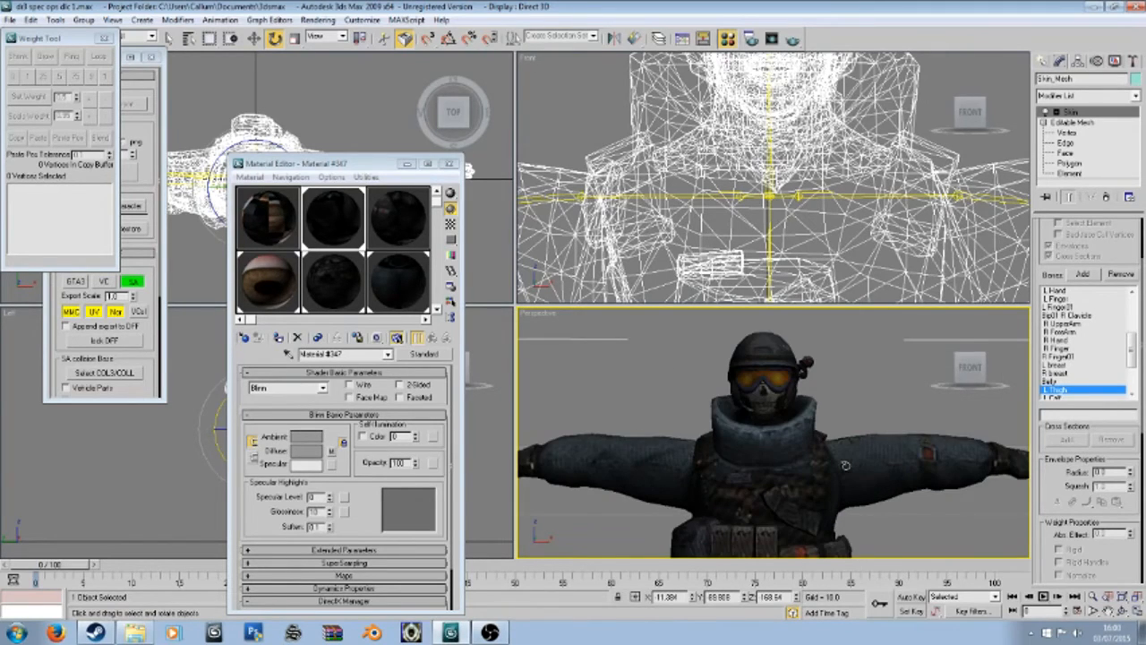
{"action": "mouse_move", "coordinate": [969, 368]}
{"action": "left_mouse_down"}
{"action": "mouse_move", "coordinate": [954, 387]}
{"action": "mouse_move", "coordinate": [968, 371]}
{"action": "left_mouse_up"}
{"action": "left_click", "coordinate": [969, 370]}
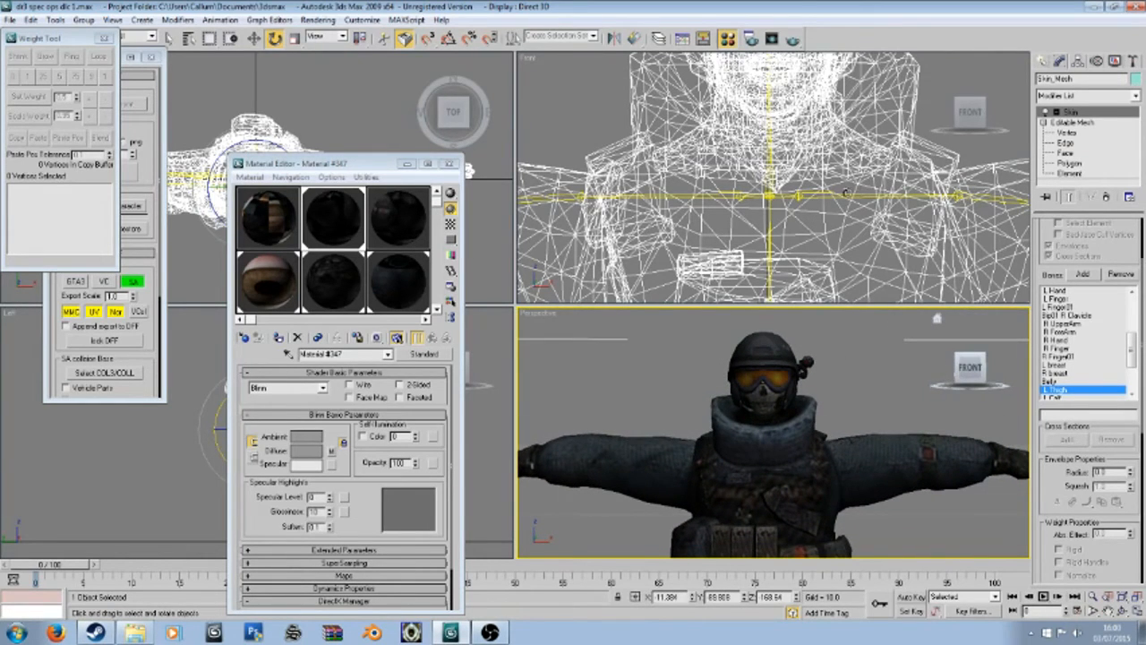
{"action": "left_click", "coordinate": [835, 199]}
{"action": "left_click", "coordinate": [850, 346]}
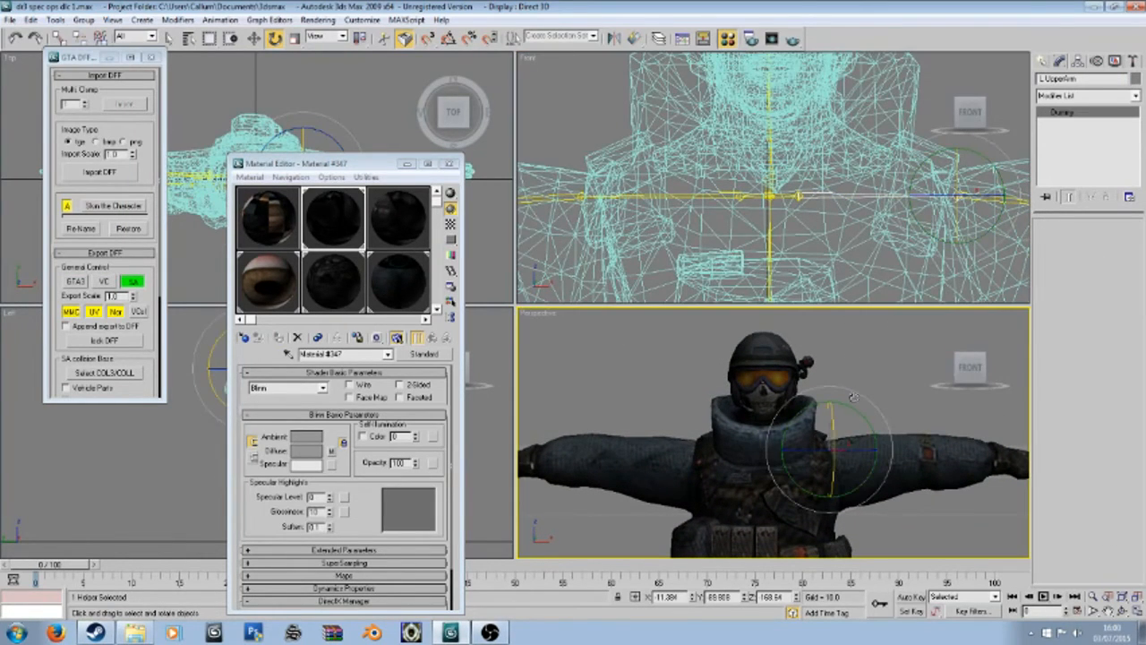
{"action": "left_click_drag", "start_coordinate": [857, 412], "coordinate": [890, 474]}
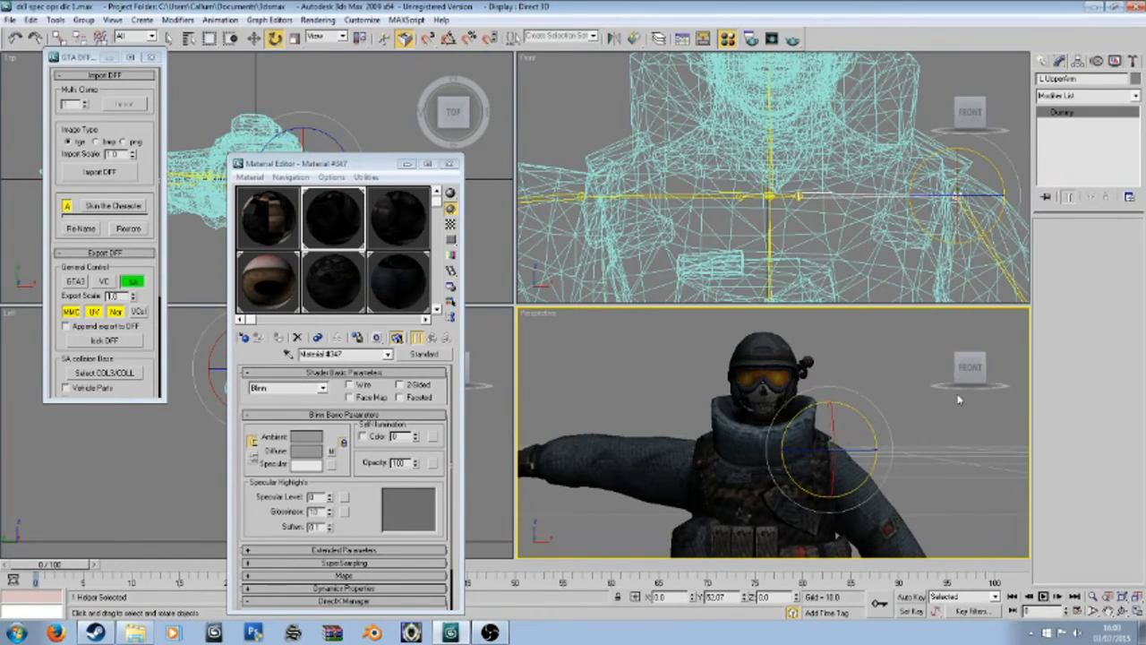
Step: Inspect the lowered left shoulder from behind, select Skin_Mesh and open its Skin modifier's Envelope level
{"action": "left_click_drag", "start_coordinate": [969, 380], "coordinate": [882, 370]}
{"action": "mouse_move", "coordinate": [970, 367]}
{"action": "left_mouse_down"}
{"action": "mouse_move", "coordinate": [922, 377]}
{"action": "mouse_move", "coordinate": [967, 374]}
{"action": "left_mouse_up"}
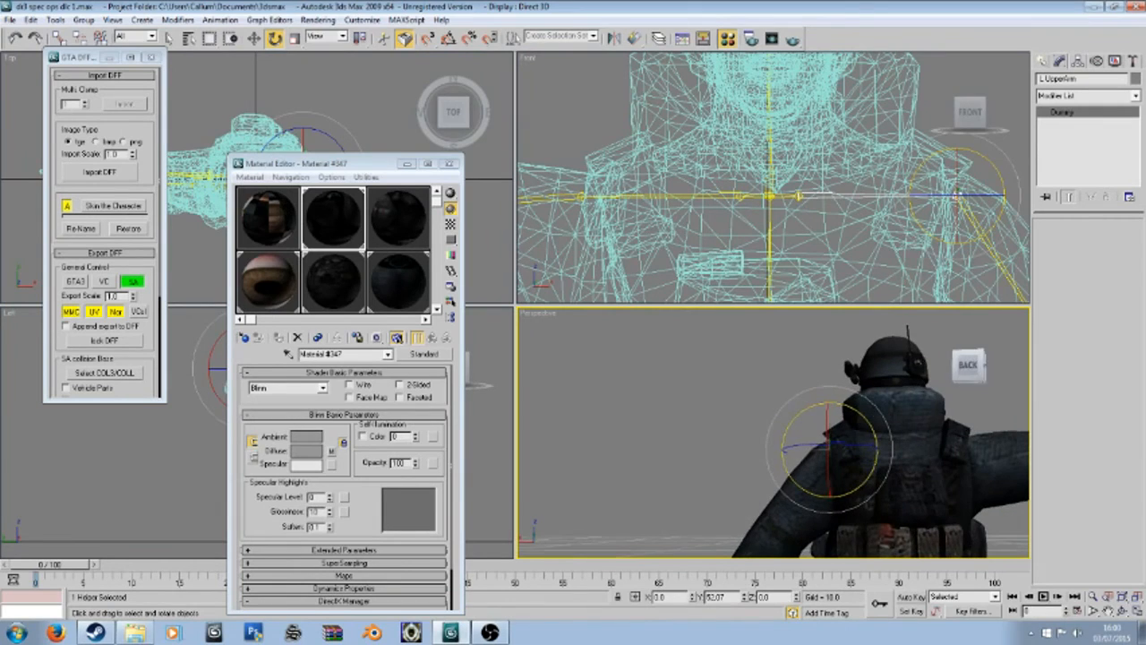
{"action": "scroll", "coordinate": [844, 421], "scroll_direction": "up", "scroll_amount": 4}
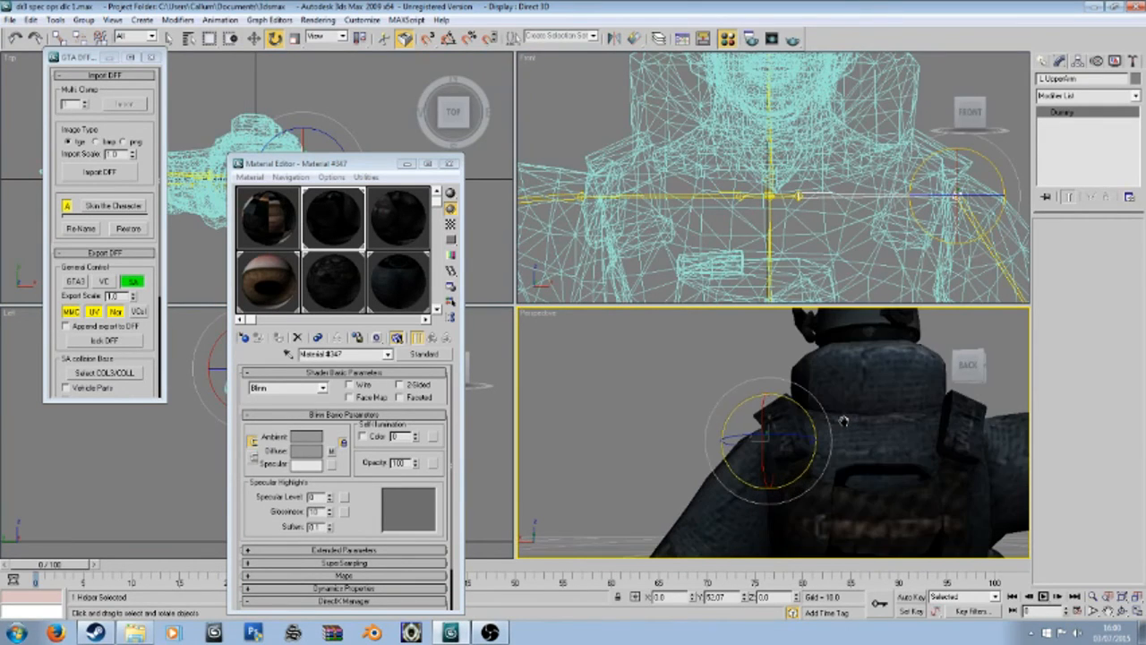
{"action": "scroll", "coordinate": [729, 410], "scroll_direction": "down", "scroll_amount": 1}
{"action": "left_click", "coordinate": [727, 413]}
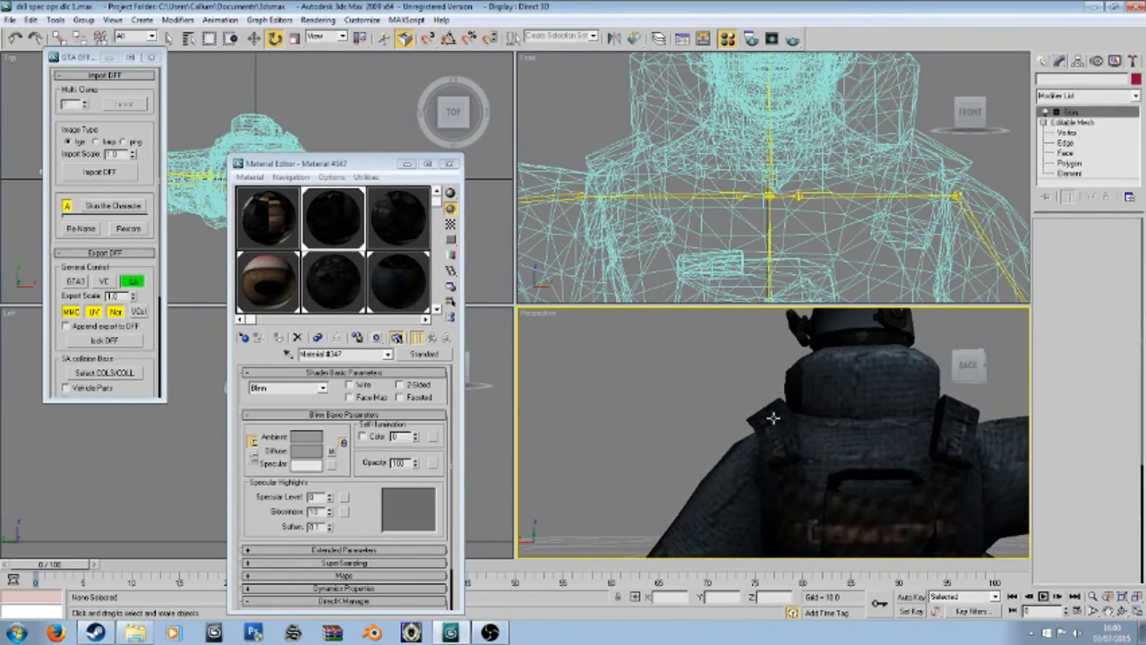
{"action": "left_click", "coordinate": [772, 418]}
{"action": "left_click", "coordinate": [1047, 112]}
{"action": "left_click", "coordinate": [1083, 121]}
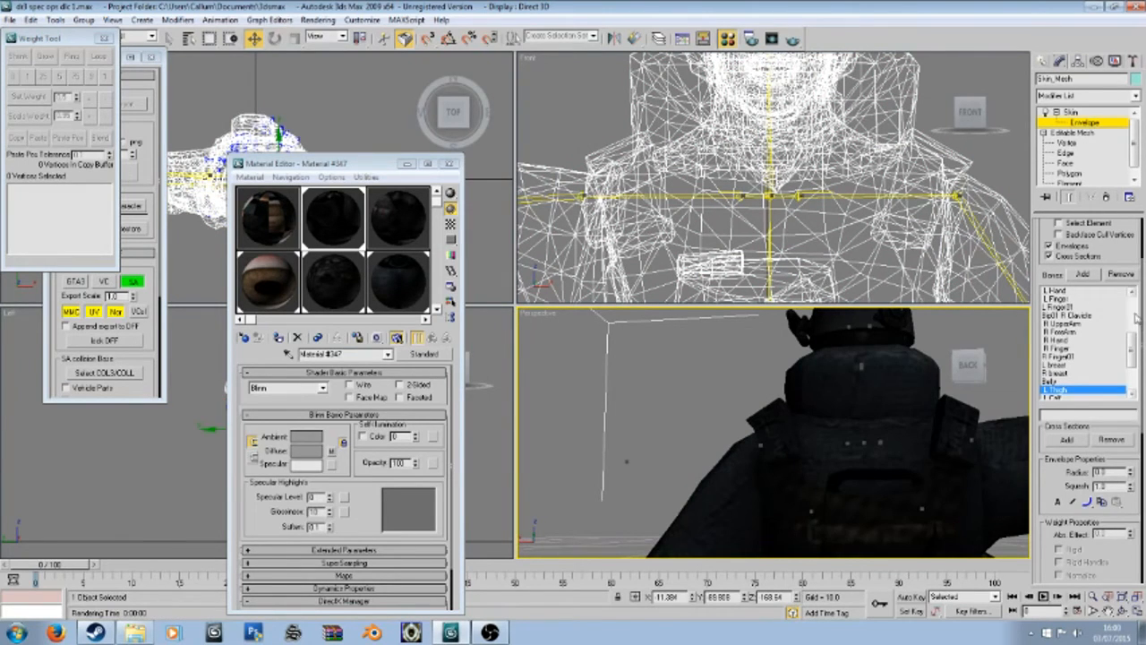
Step: Give the vertices at the top of the left shoulder strap a weight of 1 on the Spine1 bone
{"action": "scroll", "coordinate": [1135, 317], "scroll_direction": "up", "scroll_amount": 5}
{"action": "left_click", "coordinate": [1057, 315]}
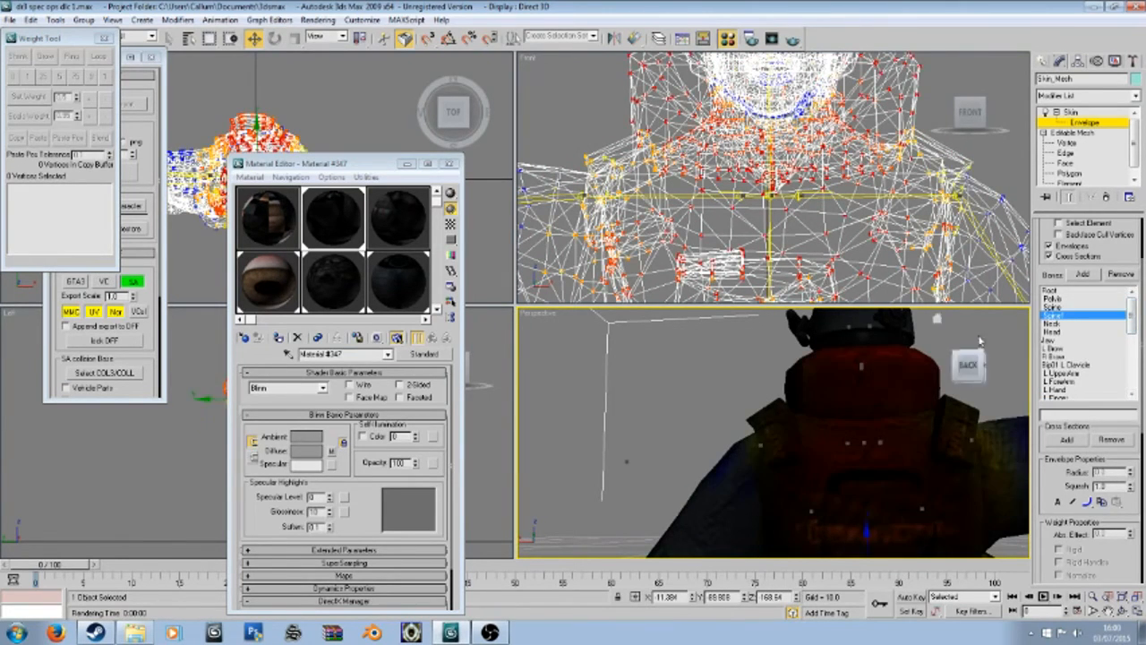
{"action": "left_click_drag", "start_coordinate": [719, 388], "coordinate": [781, 428]}
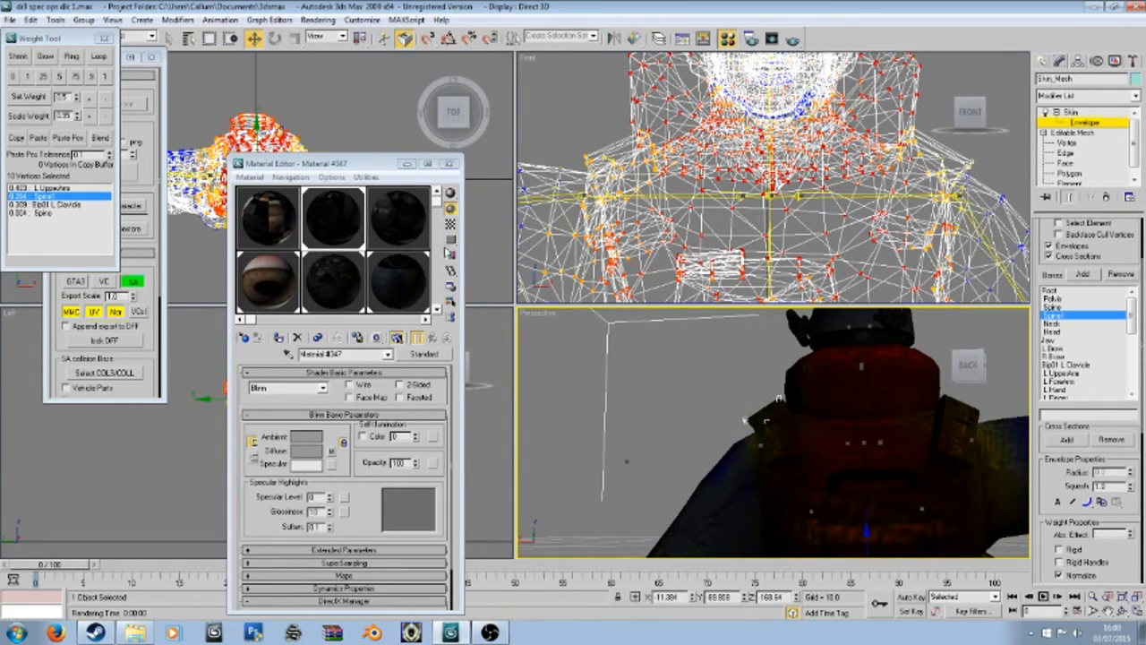
{"action": "left_click", "coordinate": [108, 79]}
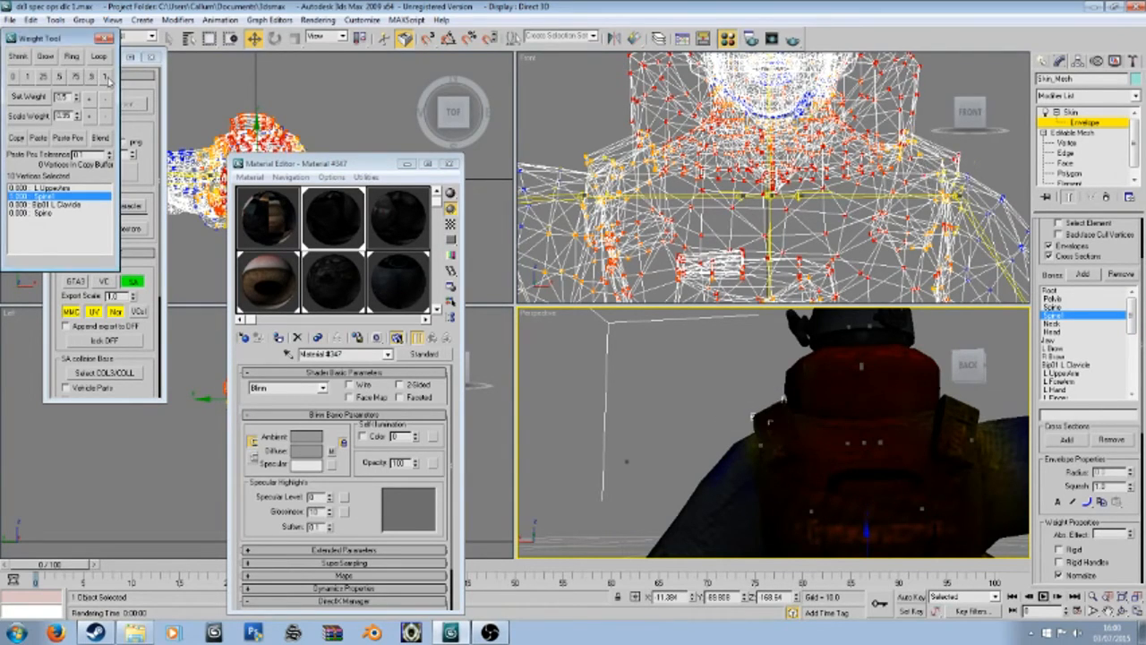
Step: Give the vertices at the top of the right shoulder strap a weight of 1 on the Spine1 bone
{"action": "left_click", "coordinate": [704, 393]}
{"action": "left_click_drag", "start_coordinate": [990, 400], "coordinate": [956, 416]}
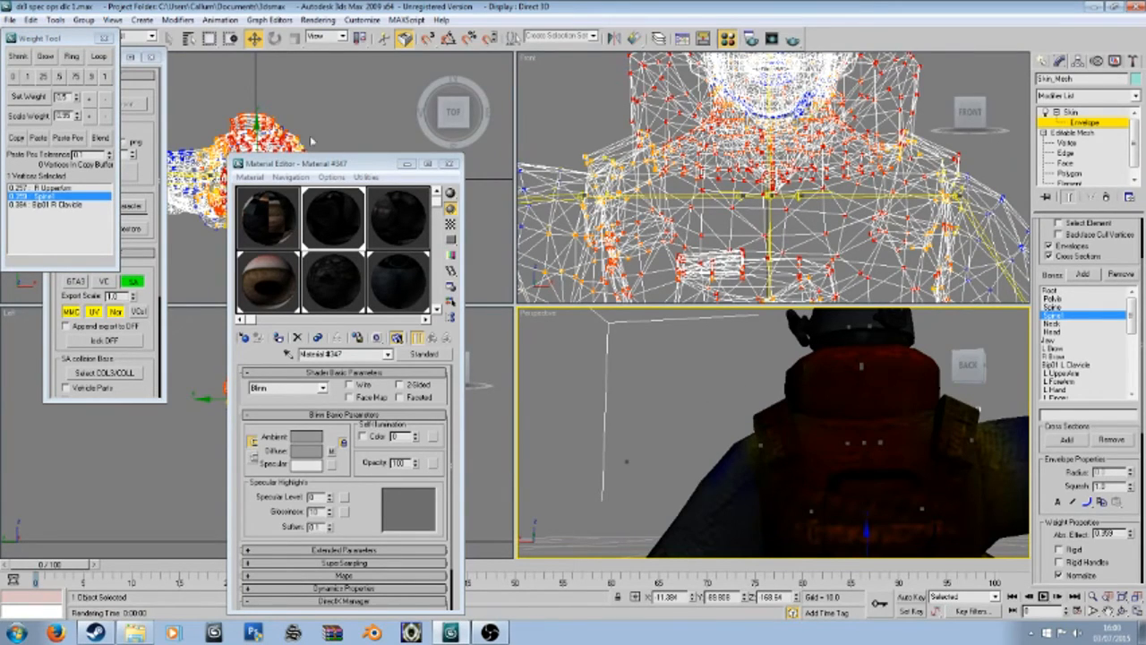
{"action": "left_click", "coordinate": [108, 79]}
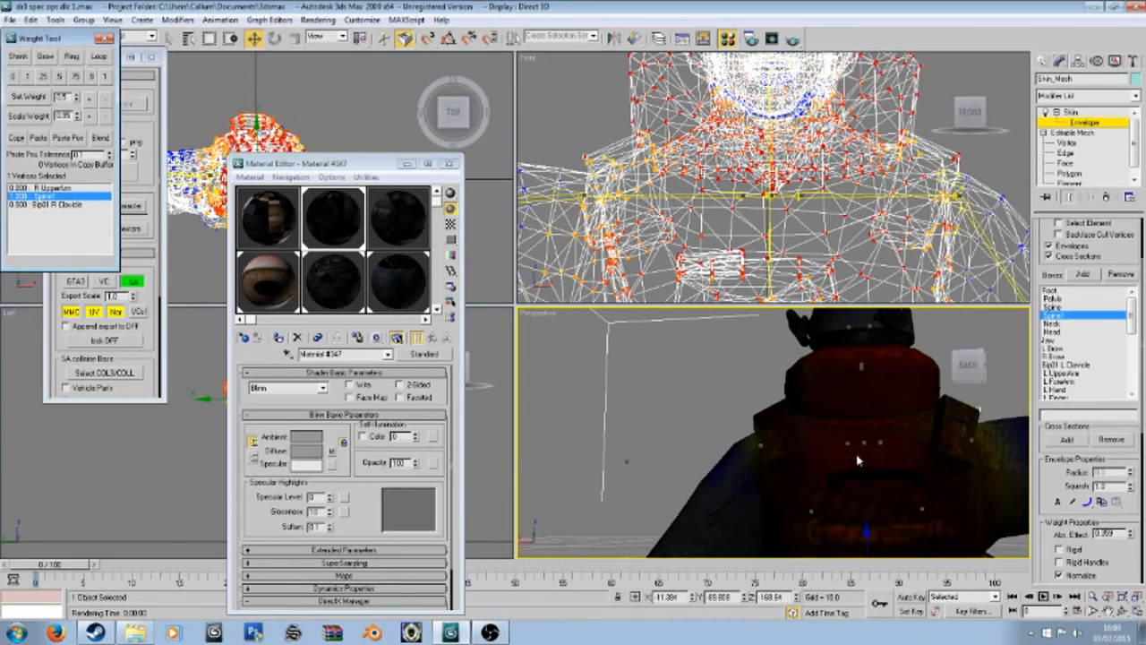
{"action": "left_click", "coordinate": [959, 402]}
{"action": "left_click_drag", "start_coordinate": [982, 396], "coordinate": [942, 416]}
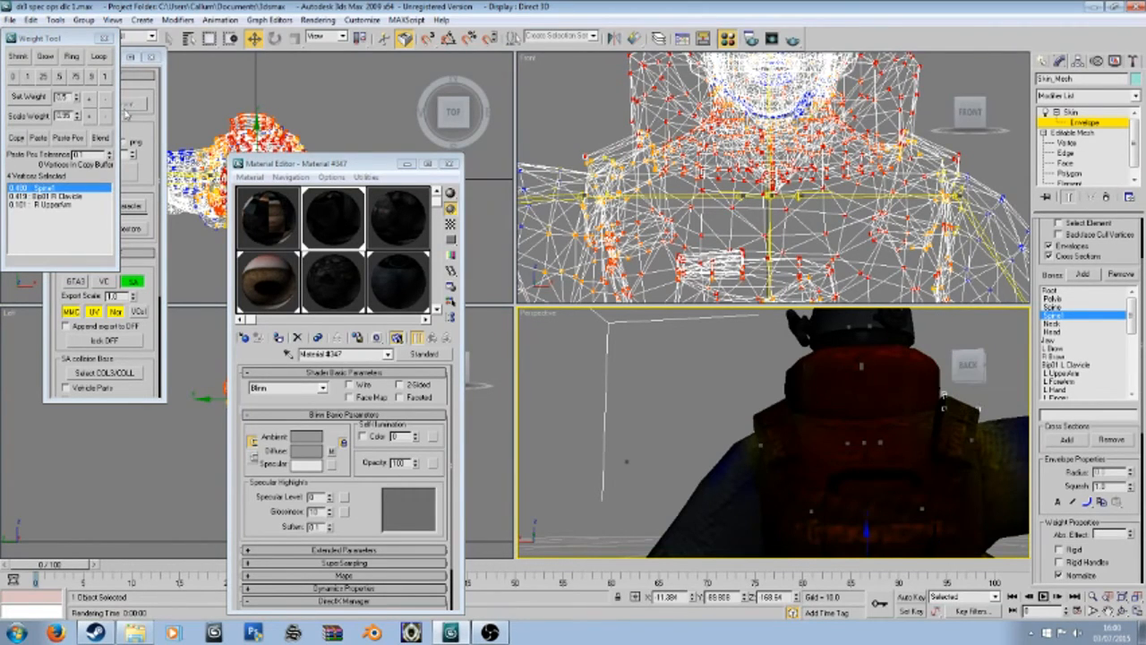
{"action": "left_click", "coordinate": [105, 79]}
Step: Clear the vertex selection, leave Envelope editing and deselect the mesh
{"action": "left_click", "coordinate": [692, 423]}
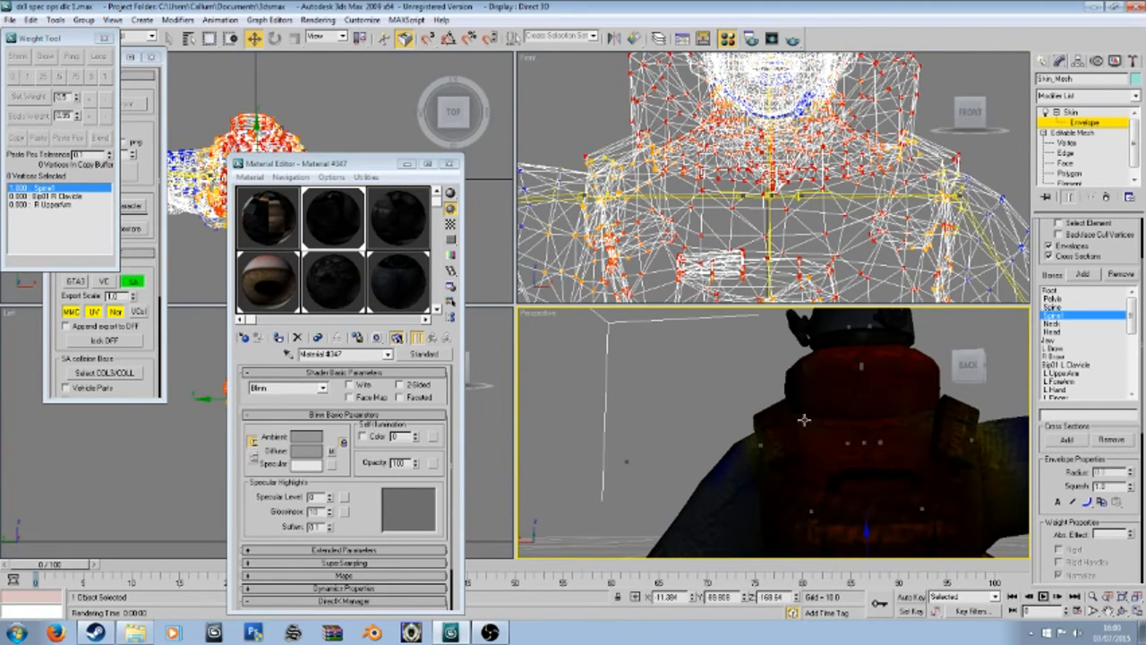
{"action": "left_click", "coordinate": [969, 366]}
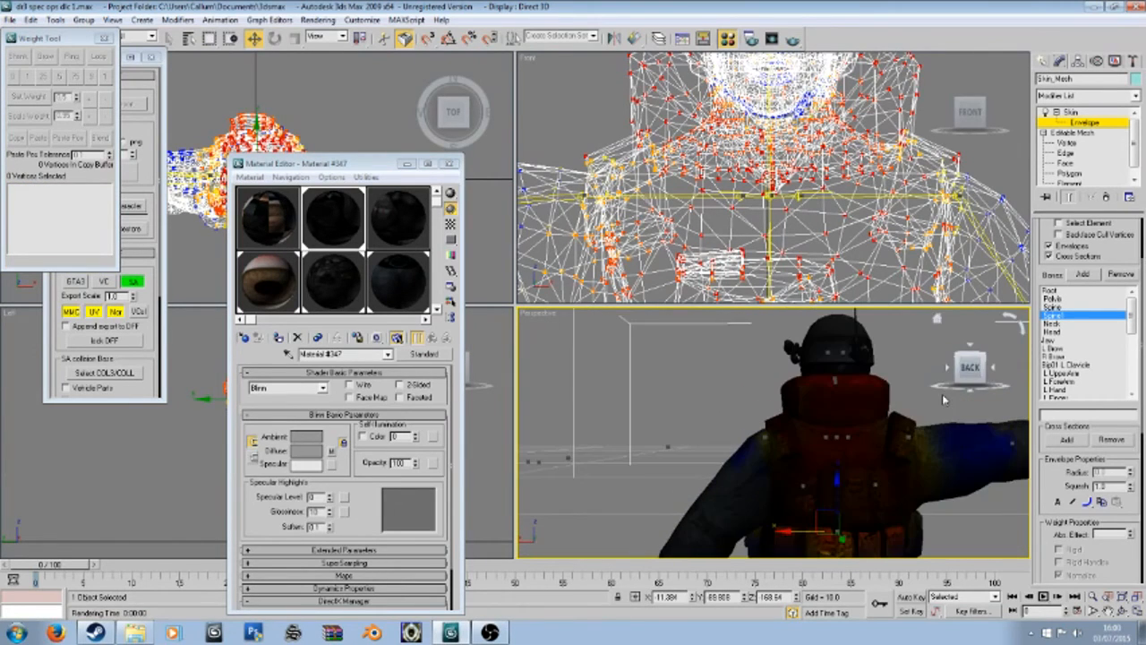
{"action": "left_click", "coordinate": [1077, 123]}
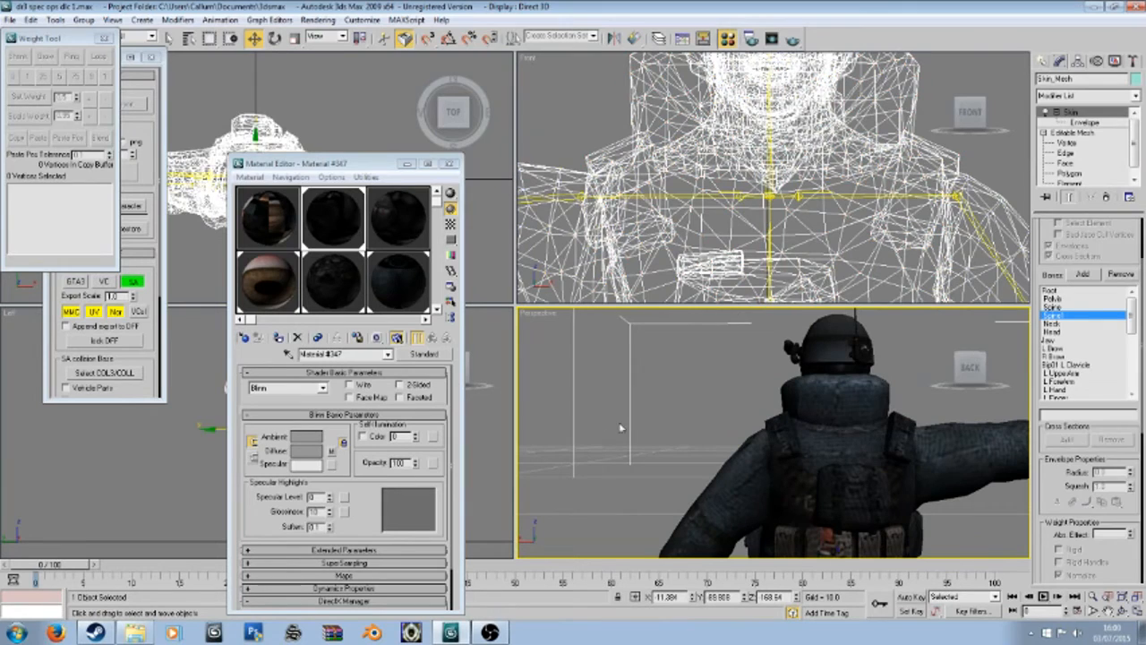
{"action": "left_click", "coordinate": [609, 420]}
Step: Examine the shoulders, arms and whole posed body from the side and front
{"action": "left_click", "coordinate": [949, 368]}
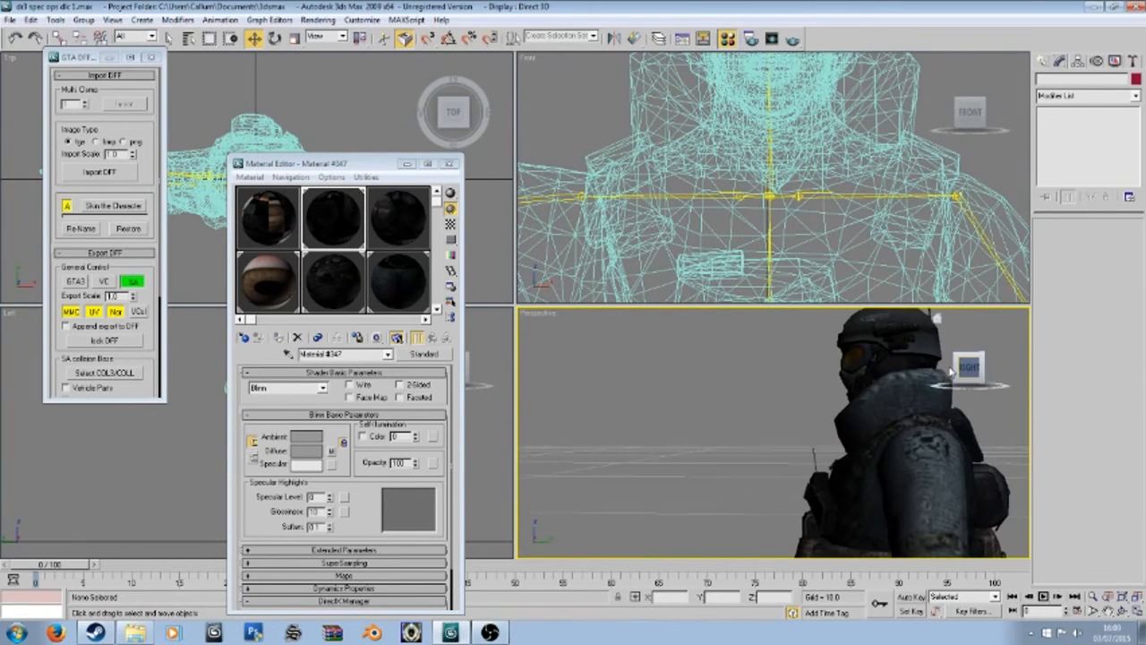
{"action": "left_click", "coordinate": [949, 368]}
{"action": "middle_click_drag", "start_coordinate": [815, 407], "coordinate": [727, 404]}
{"action": "scroll", "coordinate": [727, 404], "scroll_direction": "down", "scroll_amount": 2}
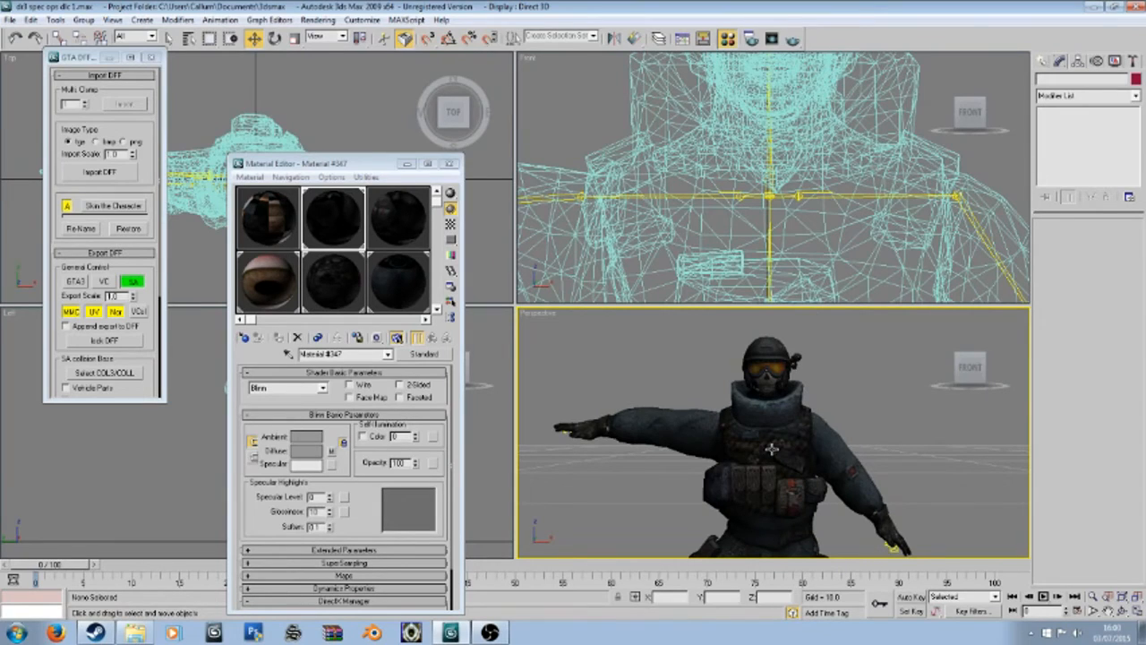
{"action": "middle_click_drag", "start_coordinate": [695, 449], "coordinate": [691, 383]}
{"action": "scroll", "coordinate": [693, 385], "scroll_direction": "up", "scroll_amount": 1}
{"action": "scroll", "coordinate": [695, 388], "scroll_direction": "down", "scroll_amount": 2}
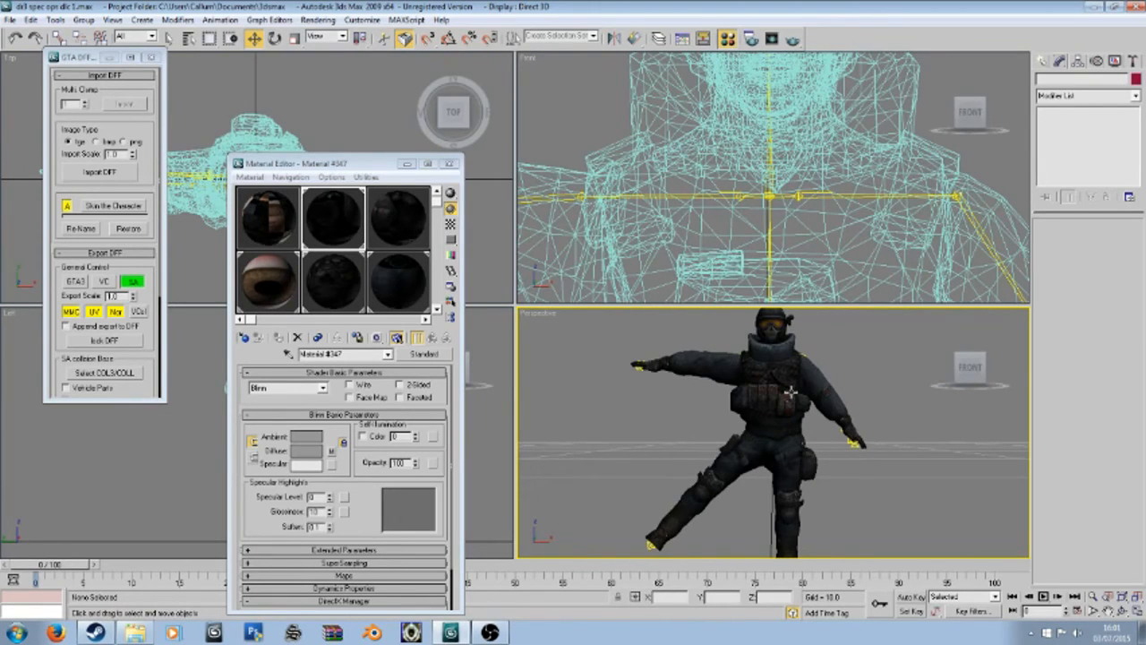
{"action": "scroll", "coordinate": [709, 367], "scroll_direction": "up", "scroll_amount": 5}
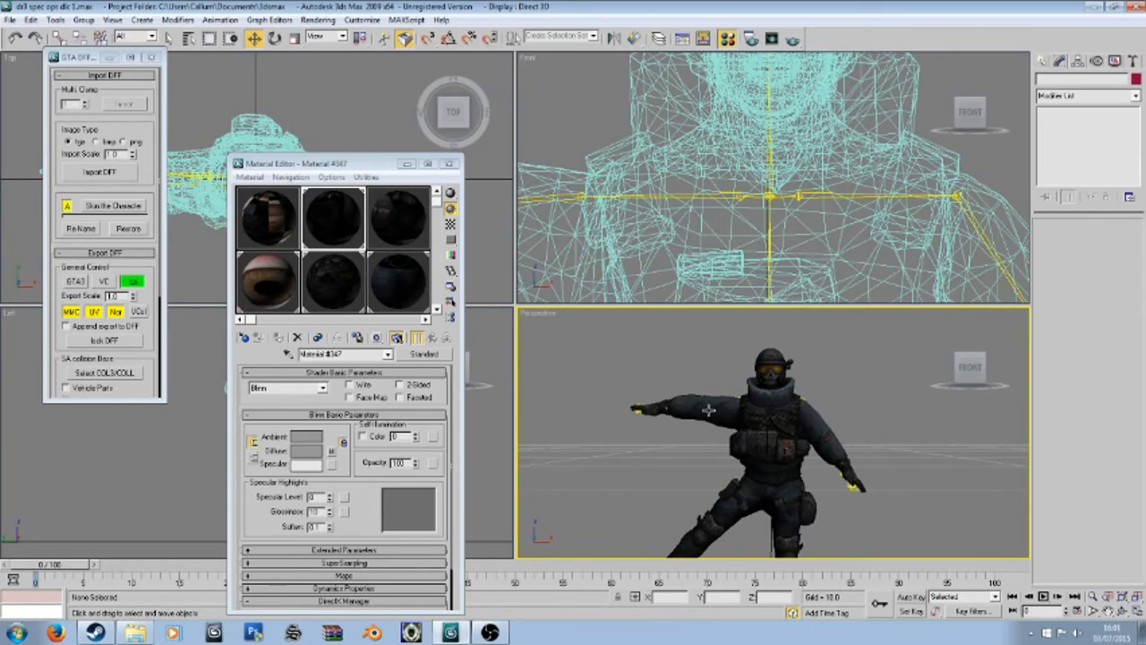
{"action": "scroll", "coordinate": [655, 456], "scroll_direction": "down", "scroll_amount": 4}
Step: Export Skin_Mesh with its bones using Bones/Skin Export, saving it to the desktop as "zero" in DFF format
{"action": "left_click", "coordinate": [727, 408]}
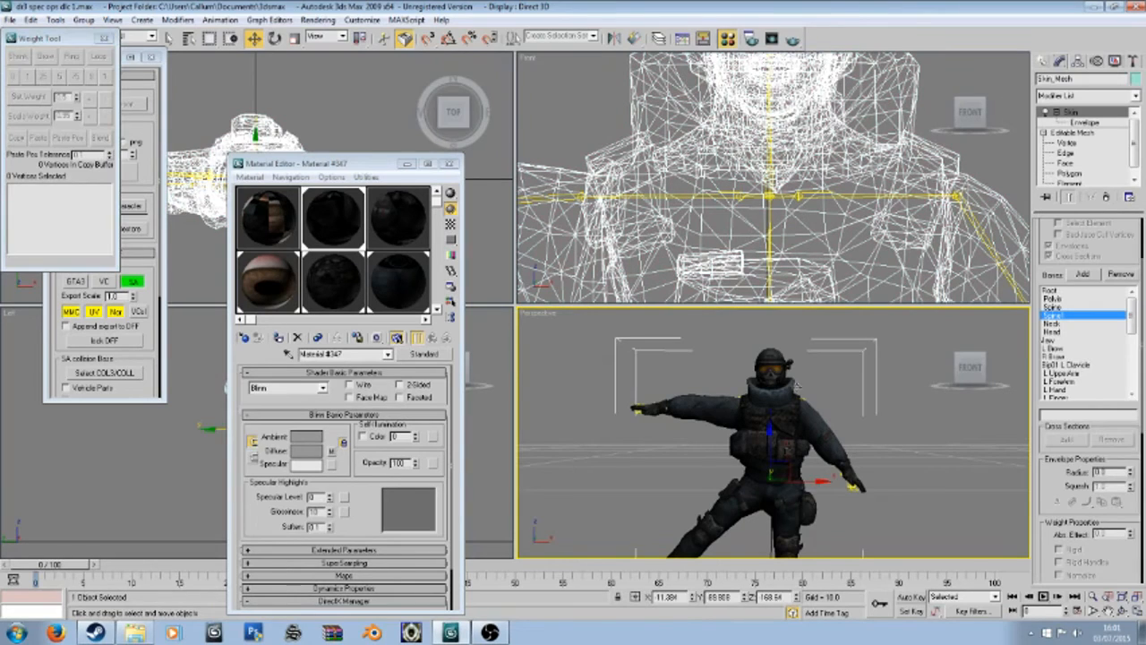
{"action": "left_click", "coordinate": [104, 38]}
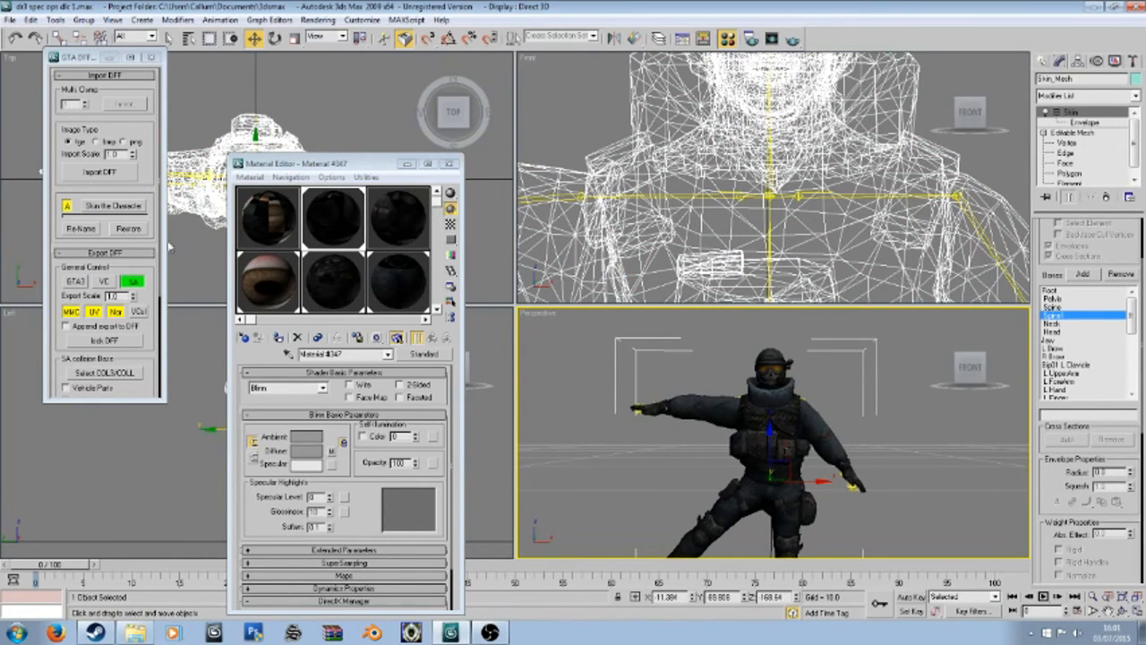
{"action": "scroll", "coordinate": [157, 334], "scroll_direction": "down", "scroll_amount": 3}
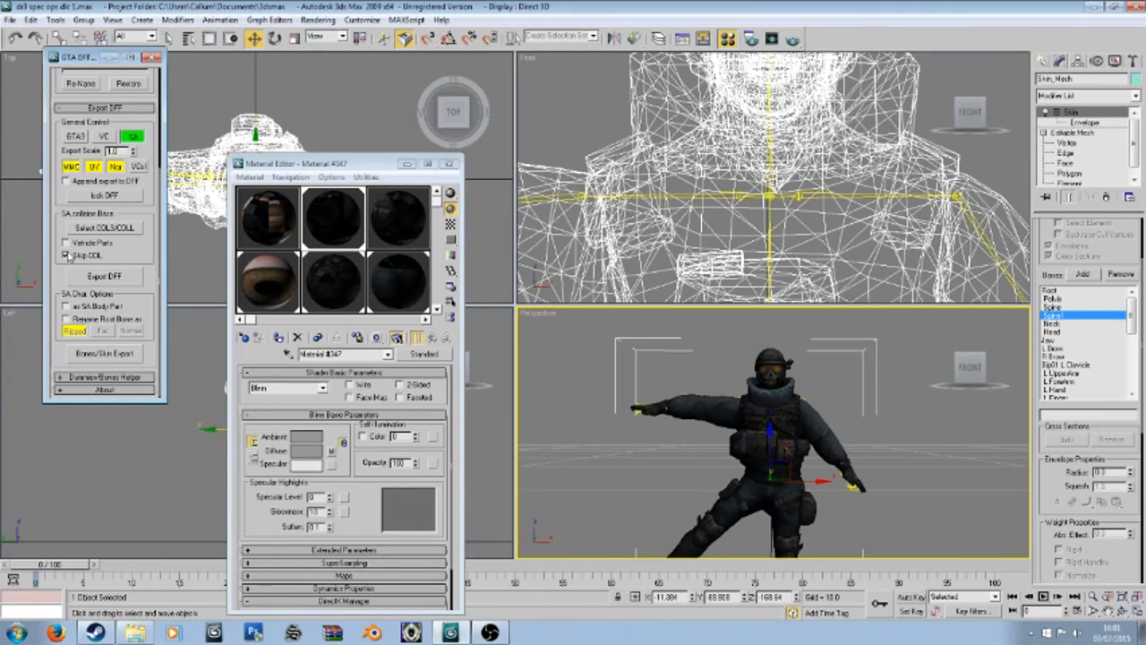
{"action": "left_click", "coordinate": [111, 356]}
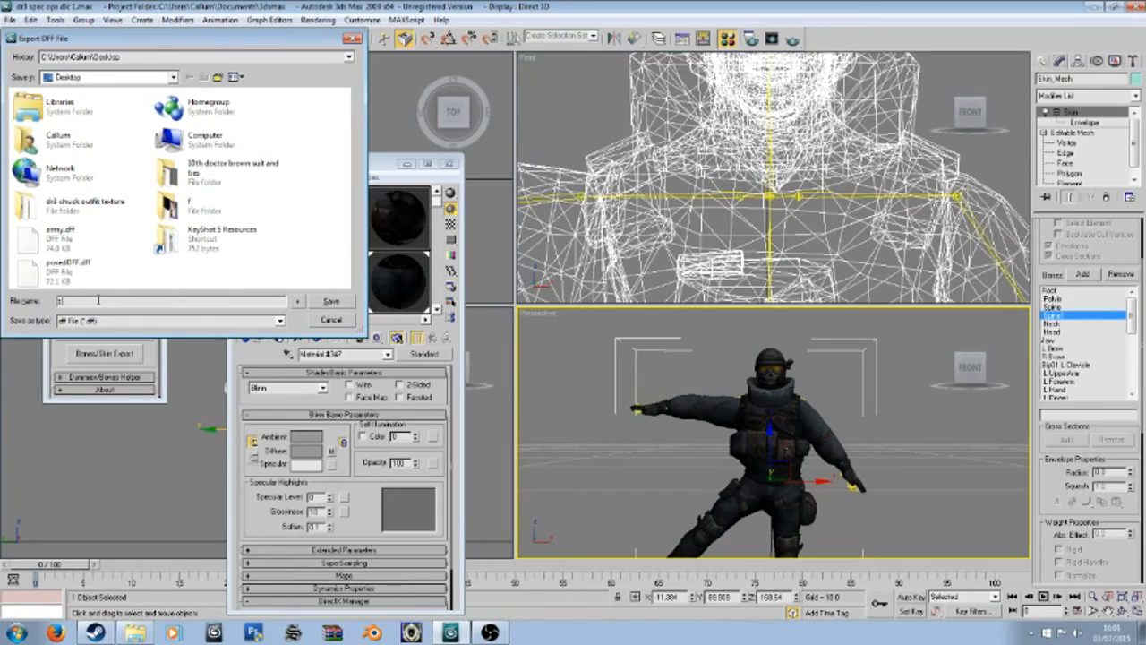
{"action": "type", "text": "o"}
{"action": "left_click", "coordinate": [331, 302]}
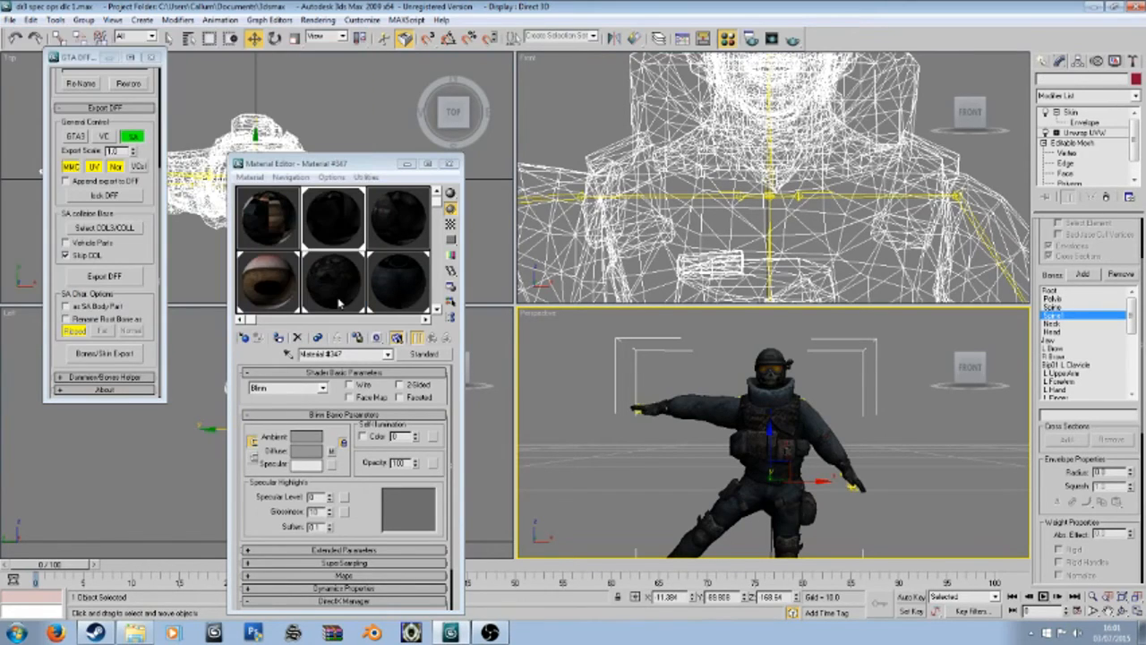
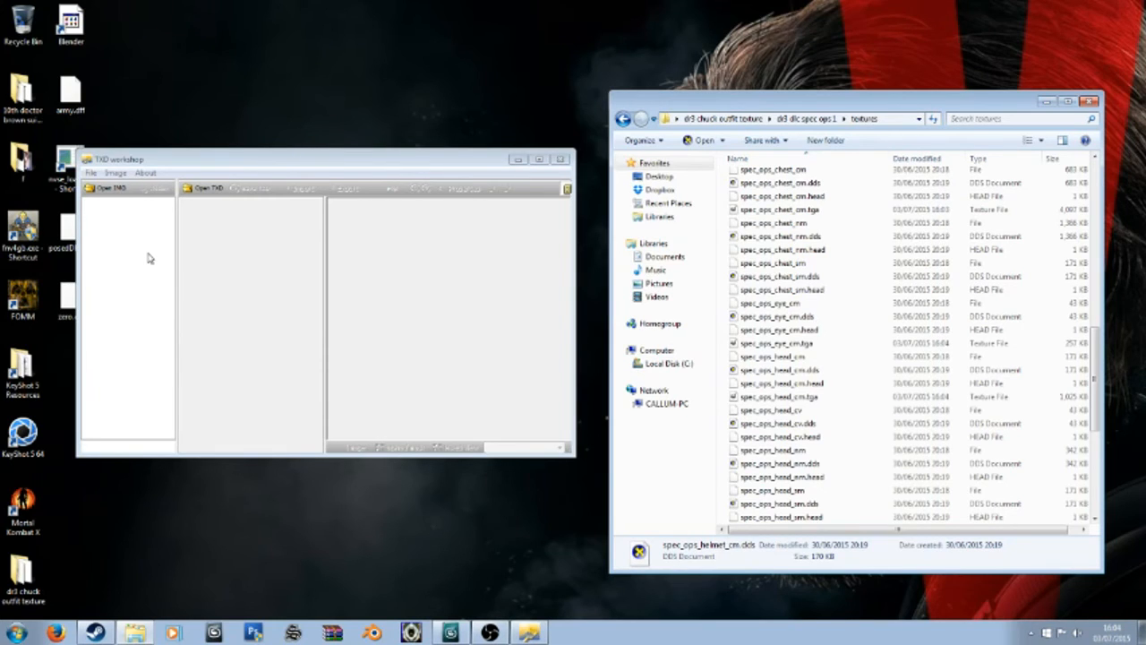
Step: Find shmycr.txd in the "10th doctor brown suit and ties" folder and move it to the desktop
{"action": "left_click_drag", "start_coordinate": [240, 160], "coordinate": [316, 146]}
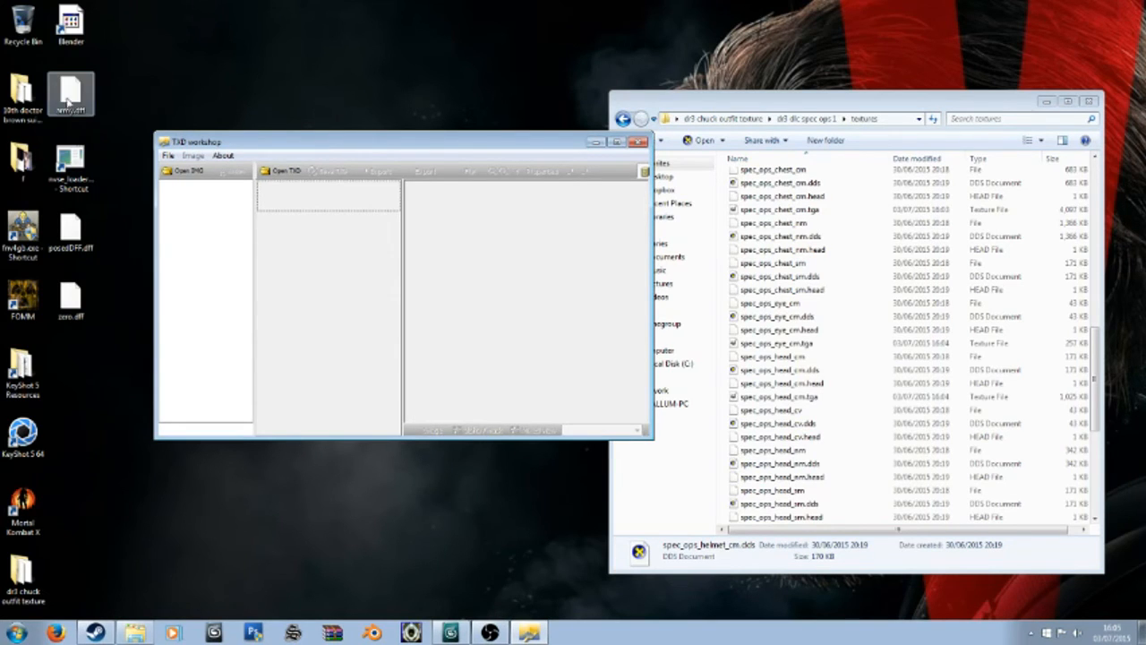
{"action": "double_click", "coordinate": [34, 106]}
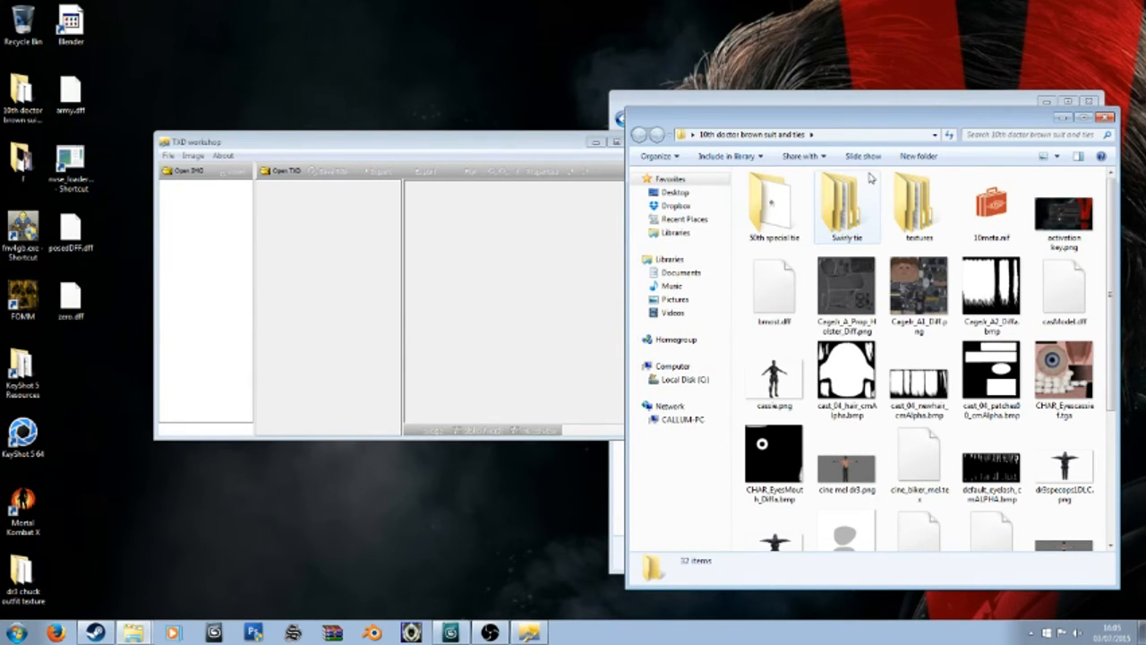
{"action": "scroll", "coordinate": [955, 283], "scroll_direction": "down", "scroll_amount": 3}
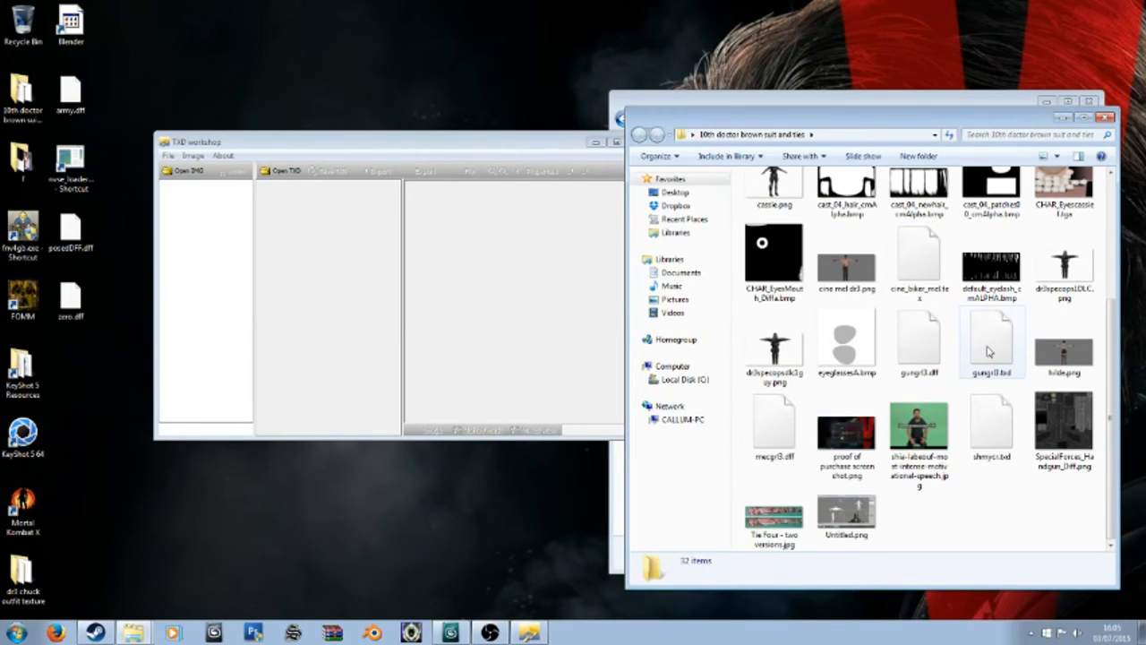
{"action": "left_click", "coordinate": [925, 288]}
{"action": "key", "text": "Home"}
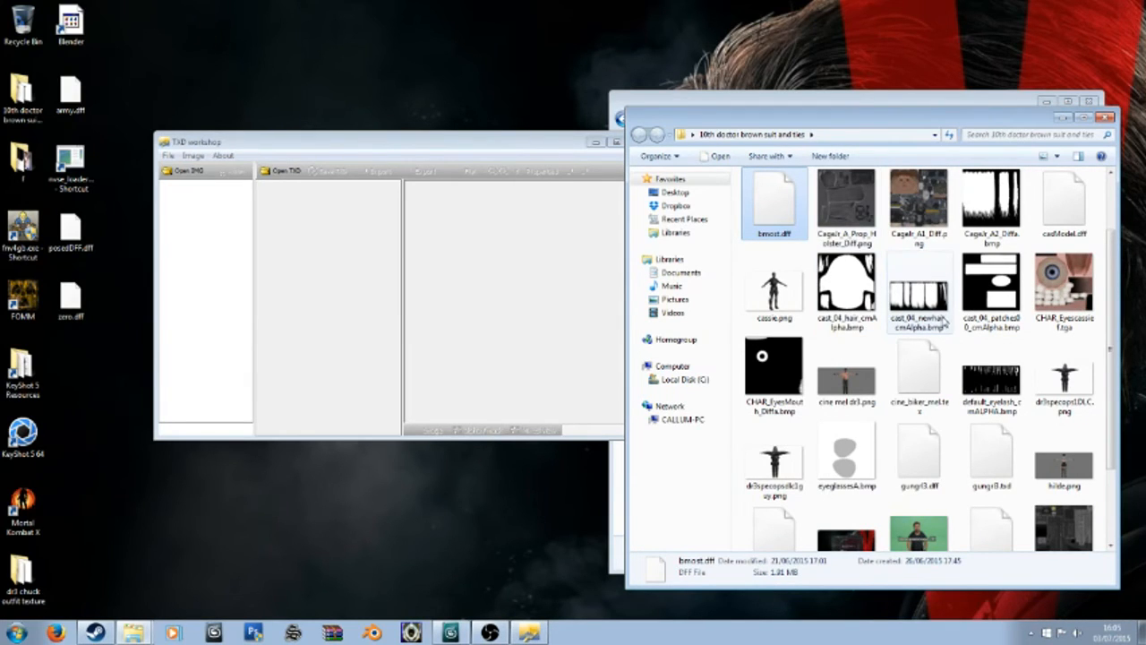
{"action": "scroll", "coordinate": [921, 430], "scroll_direction": "down", "scroll_amount": 2}
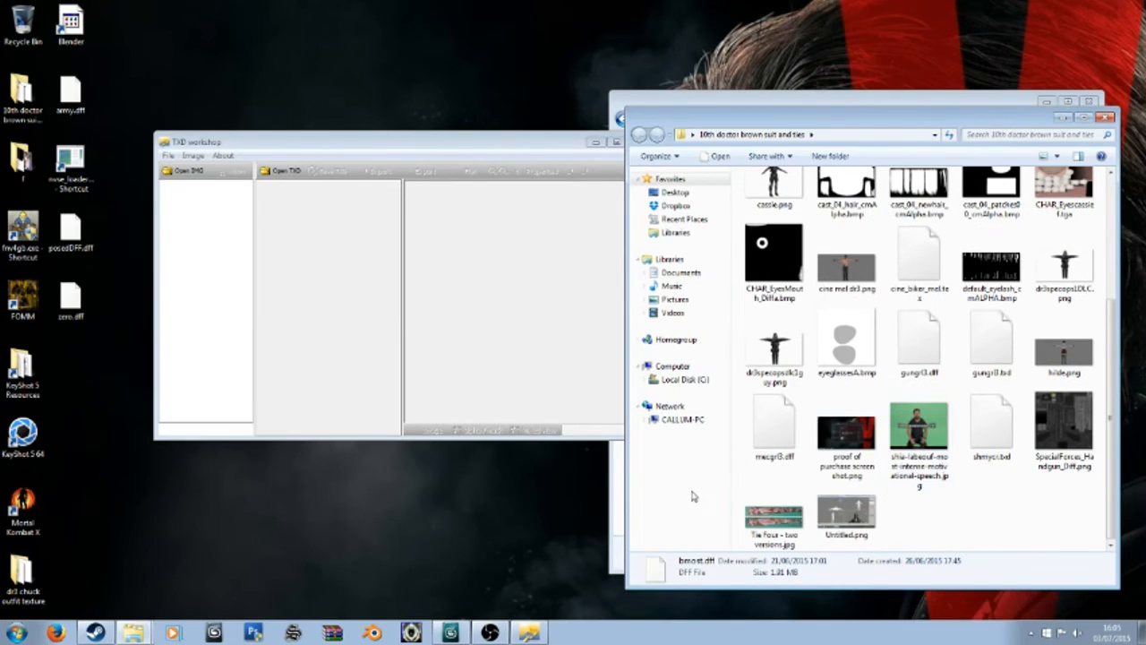
{"action": "left_click_drag", "start_coordinate": [1001, 457], "coordinate": [77, 369]}
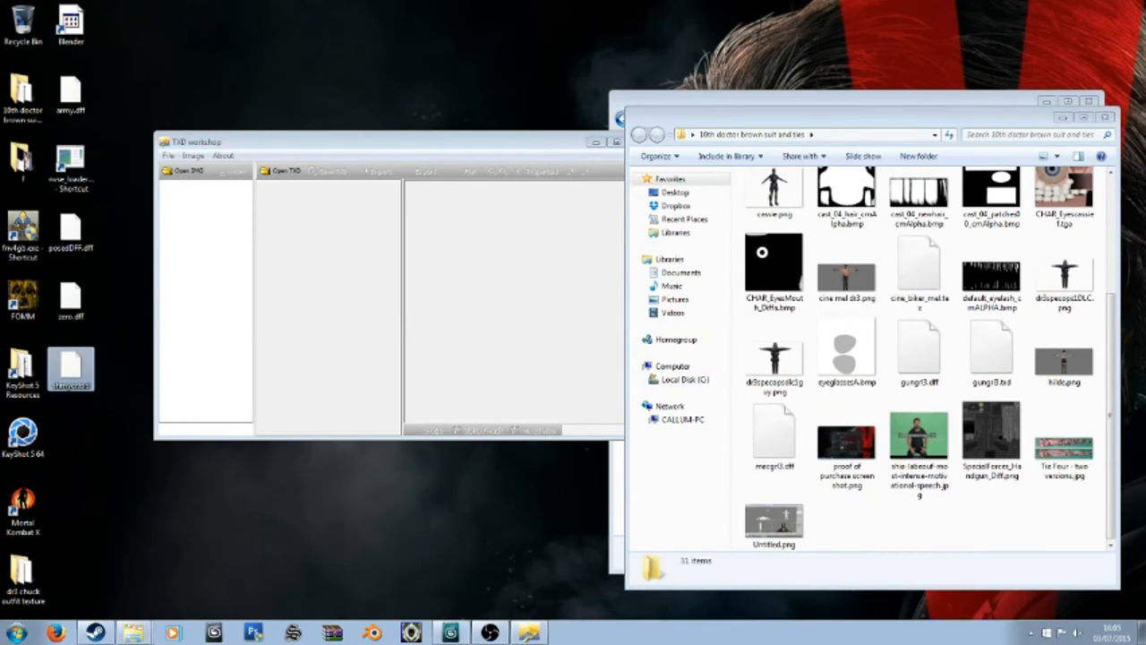
{"action": "left_click", "coordinate": [1107, 116]}
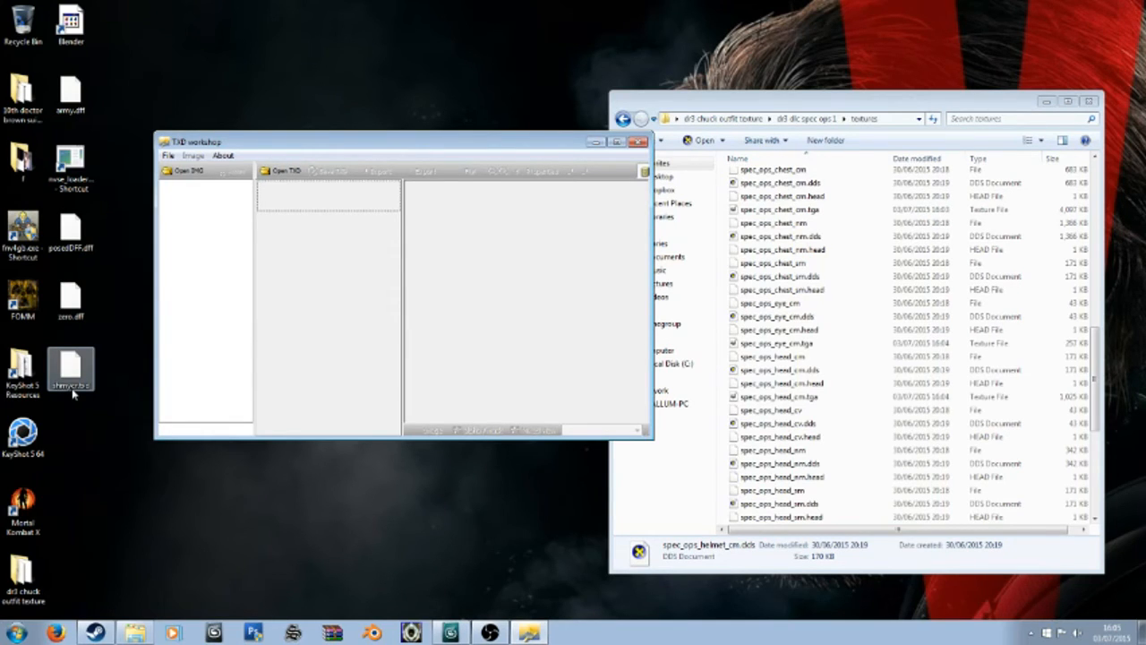
Step: Open shmycr.txd from the desktop in TXD Workshop and view its cast_04_head_cm texture
{"action": "left_click", "coordinate": [286, 175]}
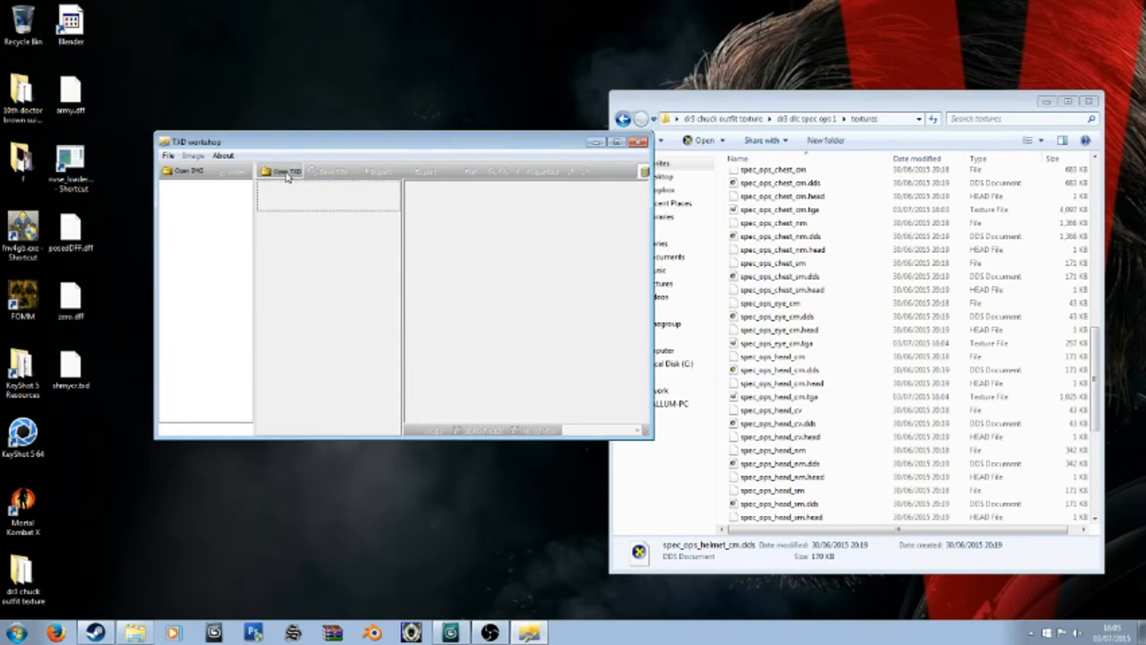
{"action": "double_click", "coordinate": [628, 349]}
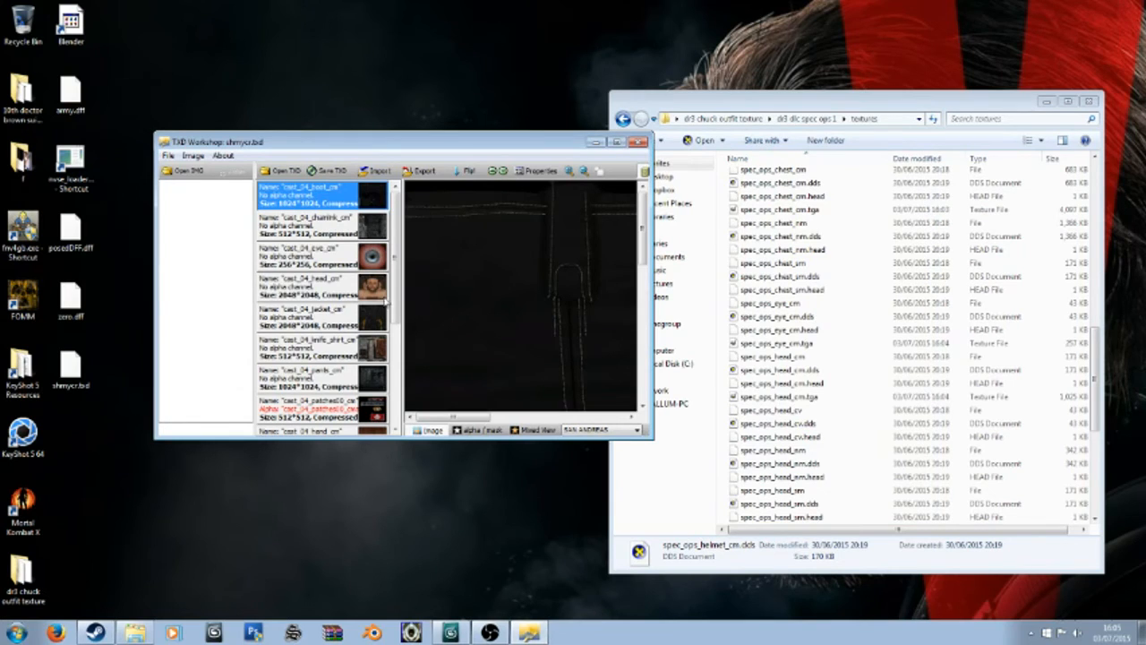
{"action": "left_click", "coordinate": [382, 291]}
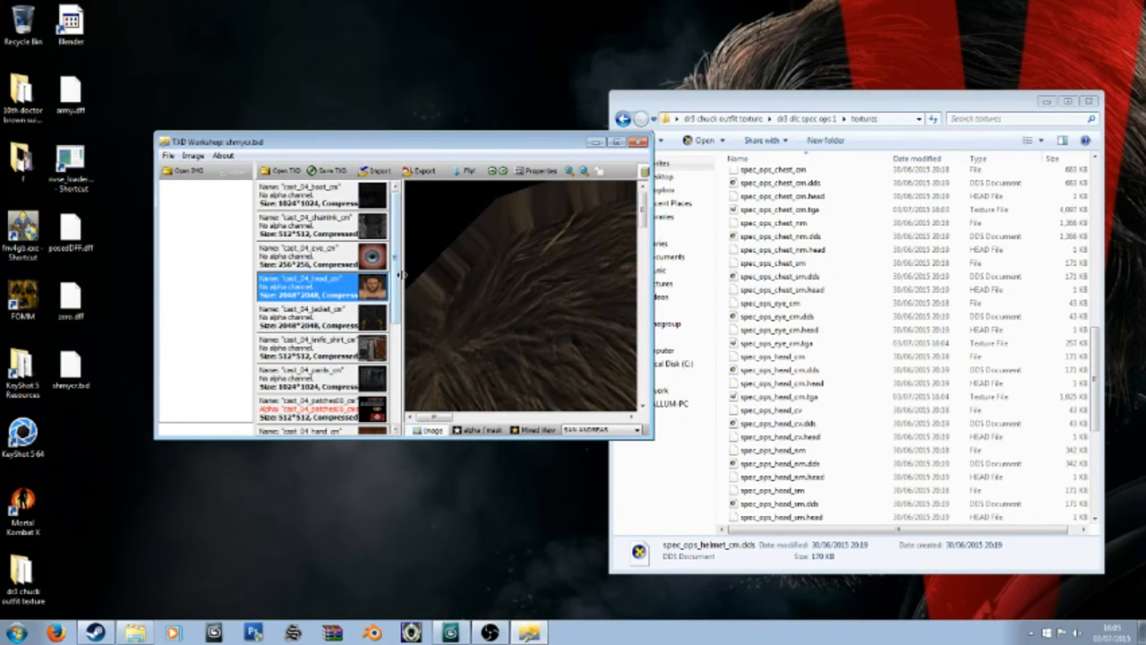
{"action": "mouse_move", "coordinate": [400, 277]}
{"action": "left_mouse_down"}
{"action": "mouse_move", "coordinate": [399, 403]}
{"action": "mouse_move", "coordinate": [399, 297]}
{"action": "left_mouse_up"}
Step: Rename the cast_04_boot_cm texture to spec_ops_eye_cm, copying the name from the spec_ops_eye_cm.dds file
{"action": "left_click", "coordinate": [314, 193]}
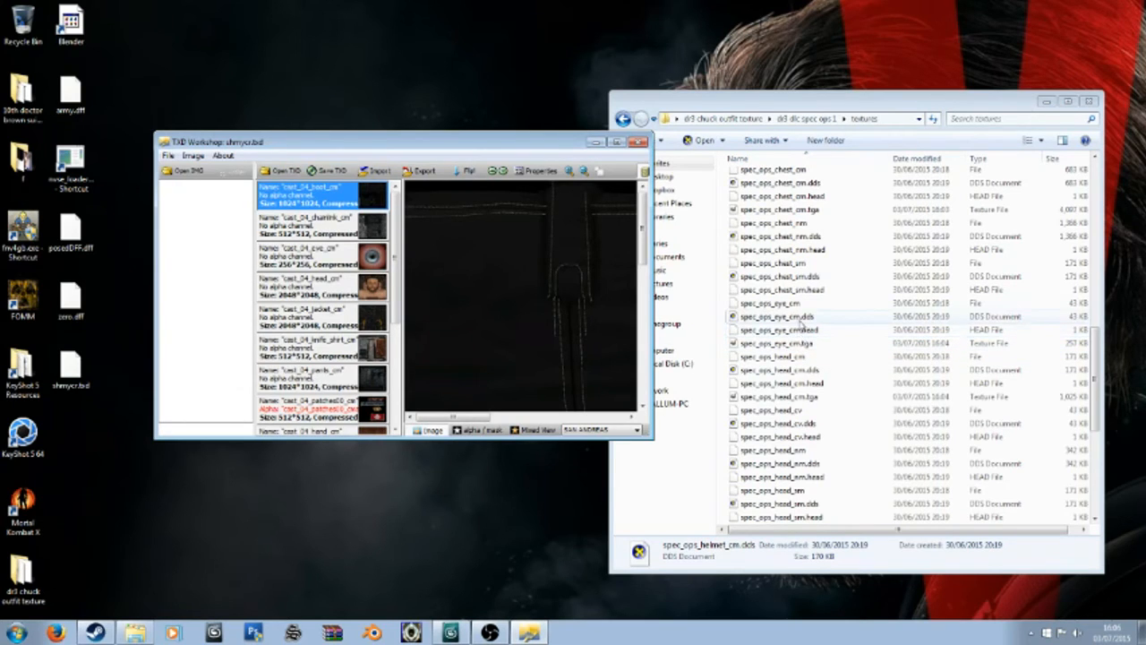
{"action": "left_click", "coordinate": [788, 319]}
{"action": "left_click", "coordinate": [789, 320]}
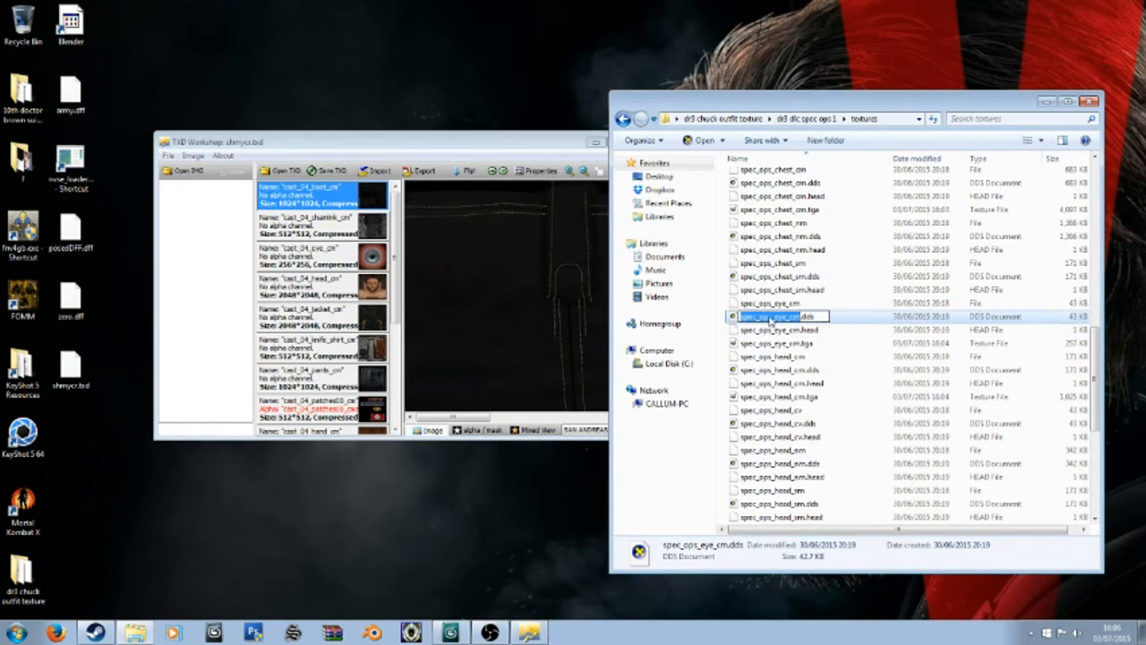
{"action": "right_click", "coordinate": [772, 320]}
{"action": "left_click", "coordinate": [813, 366]}
{"action": "double_click", "coordinate": [295, 196]}
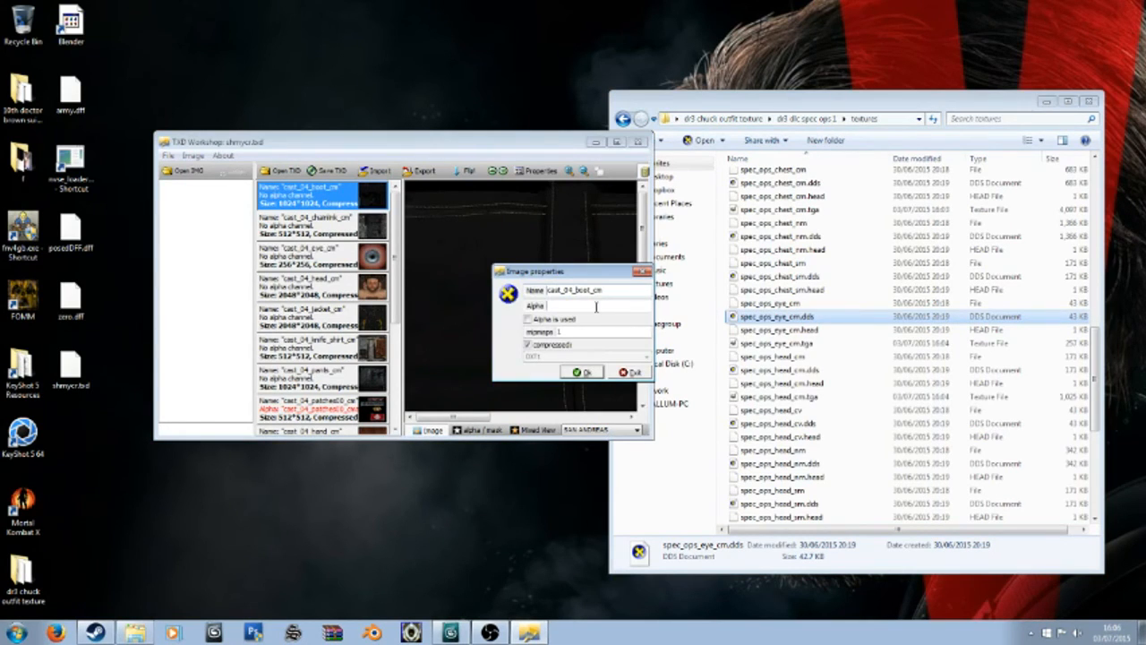
{"action": "left_click_drag", "start_coordinate": [606, 292], "coordinate": [442, 286]}
{"action": "key", "text": "ctrl+v"}
{"action": "left_click", "coordinate": [569, 372]}
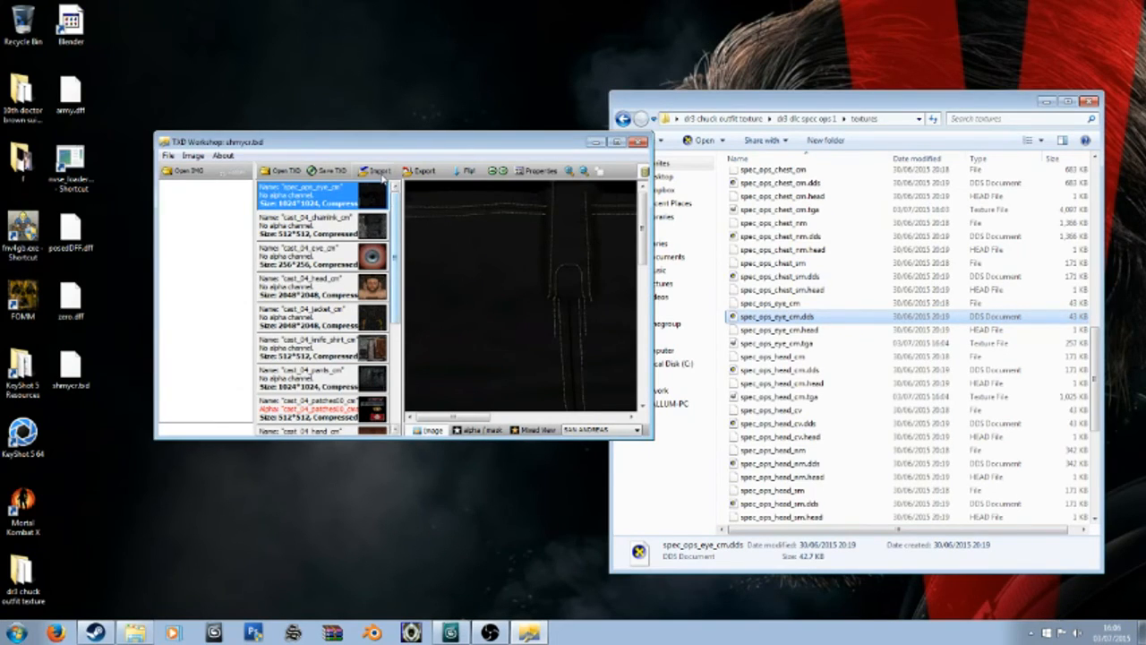
Step: Start an image import, browse to the dr3 dlc spec ops 1 textures folder by its copied path and try to load spec_ops_eye_cm
{"action": "left_click", "coordinate": [376, 170]}
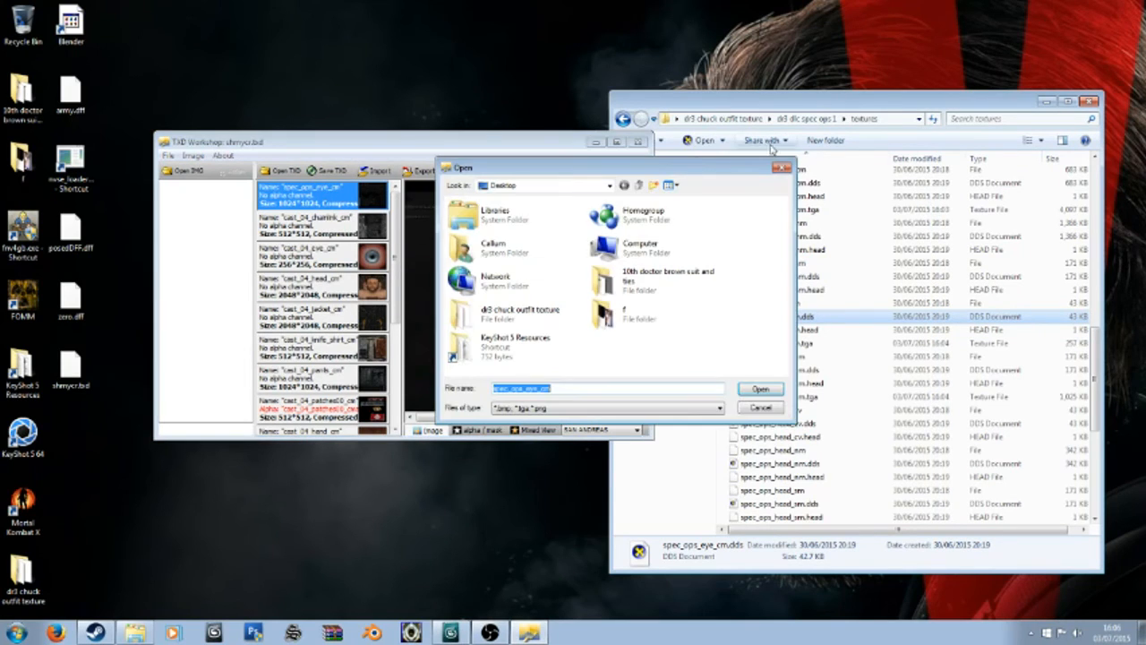
{"action": "left_click", "coordinate": [898, 118]}
{"action": "right_click", "coordinate": [898, 118]}
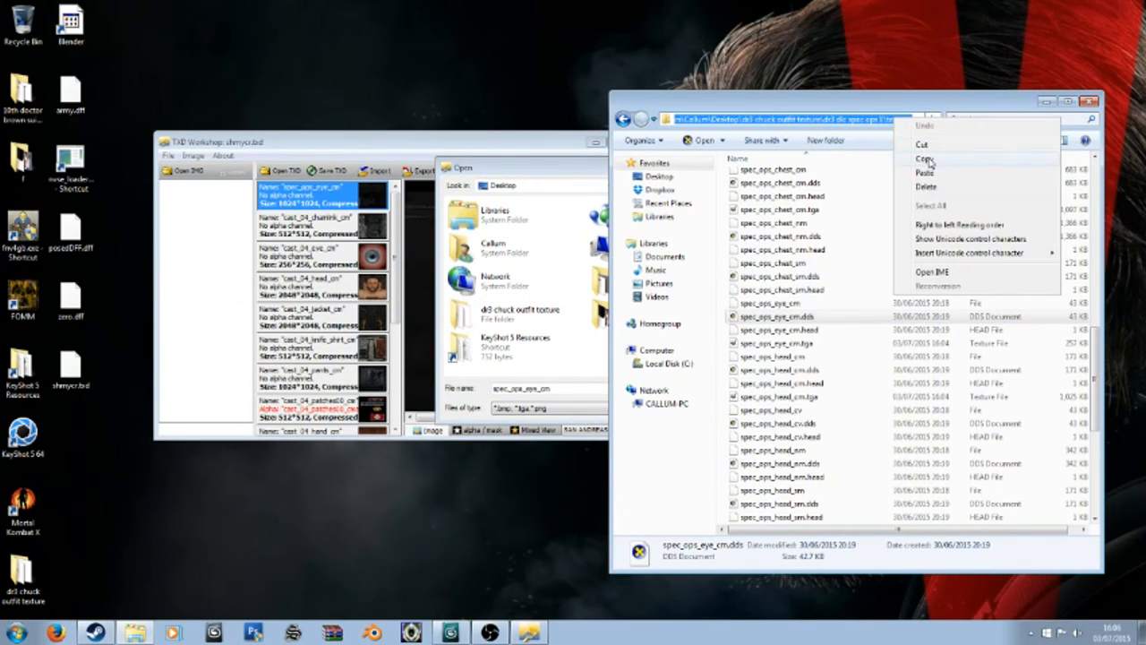
{"action": "left_click", "coordinate": [924, 157]}
{"action": "left_click", "coordinate": [562, 388]}
{"action": "left_click_drag", "start_coordinate": [562, 387], "coordinate": [428, 394]}
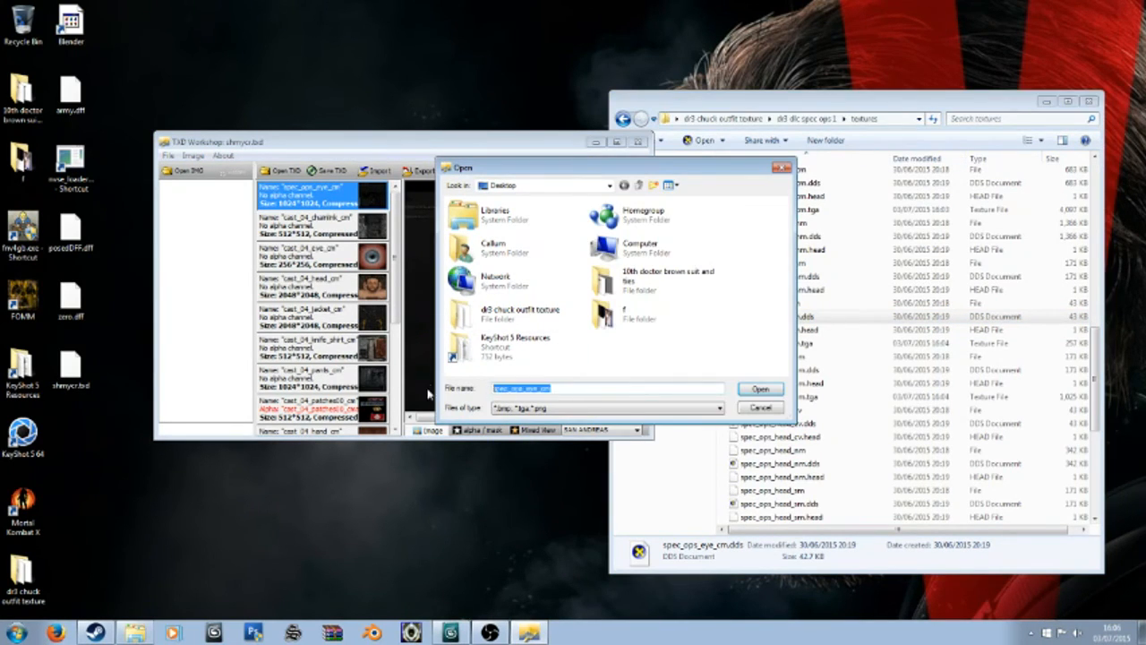
{"action": "key", "text": "ctrl+v"}
{"action": "key", "text": "Return"}
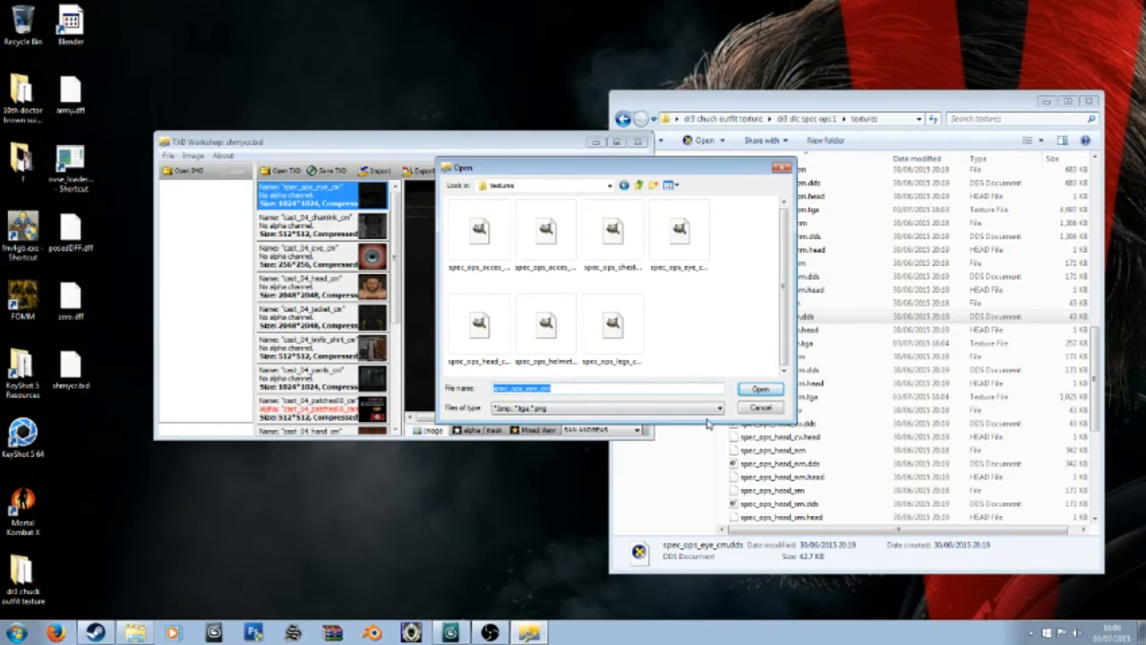
{"action": "left_click", "coordinate": [775, 389]}
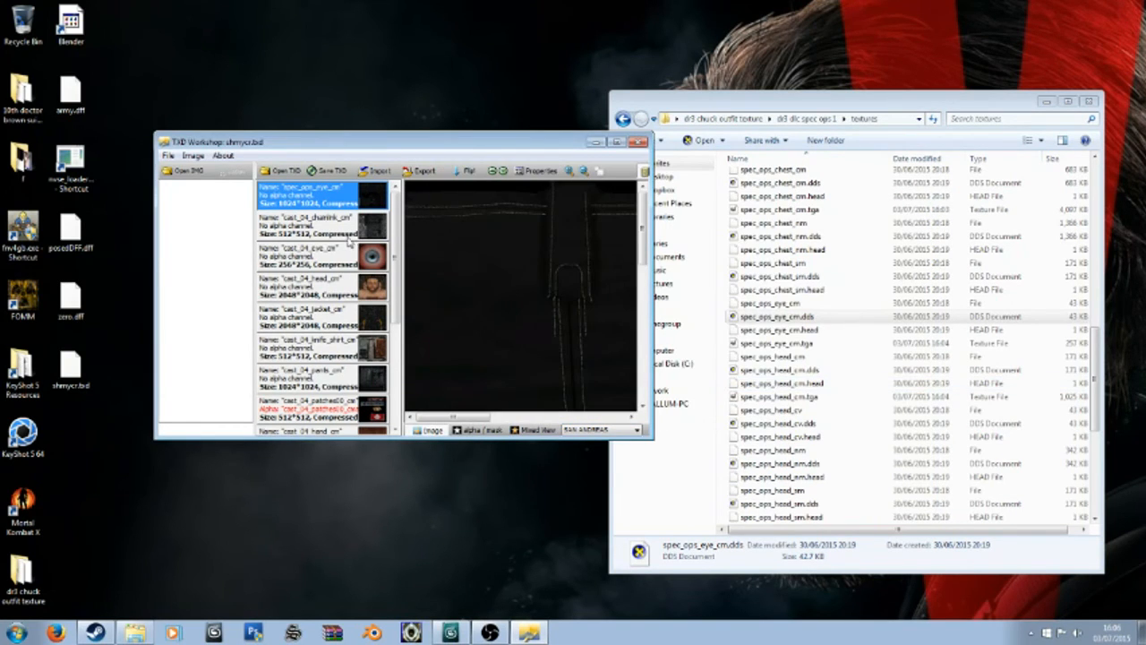
Step: Import spec_ops_eye_cm.tga from the textures folder as the image of the spec_ops_eye_cm texture
{"action": "left_click", "coordinate": [349, 232]}
{"action": "left_click", "coordinate": [351, 205]}
{"action": "left_click_drag", "start_coordinate": [476, 418], "coordinate": [418, 400]}
{"action": "left_click", "coordinate": [374, 172]}
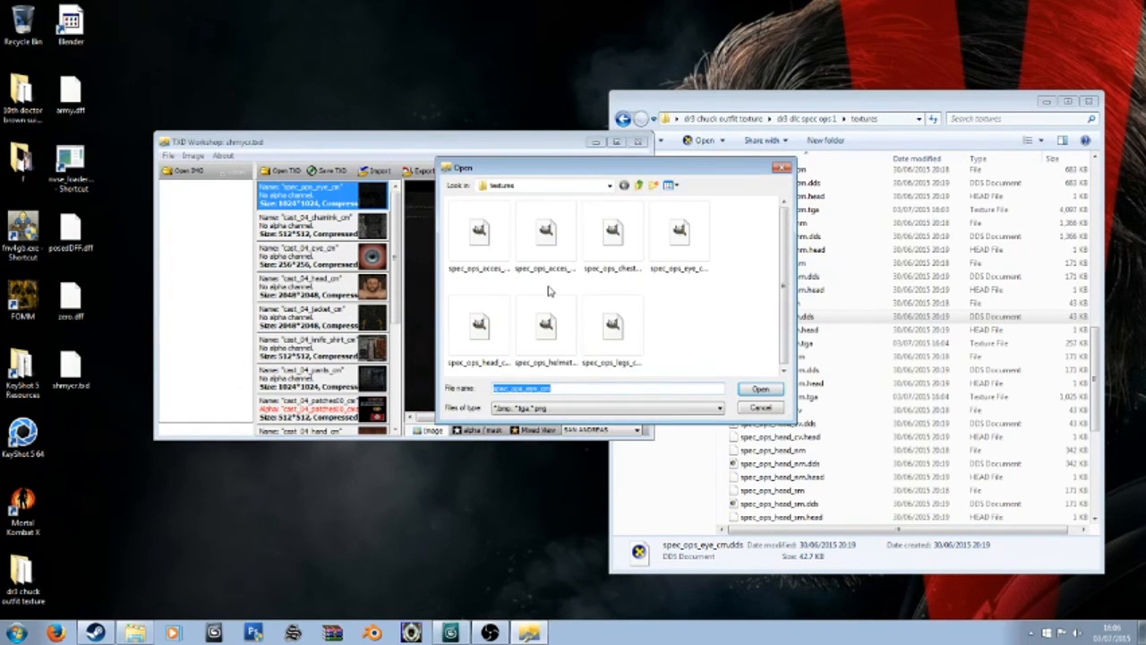
{"action": "left_click", "coordinate": [692, 261]}
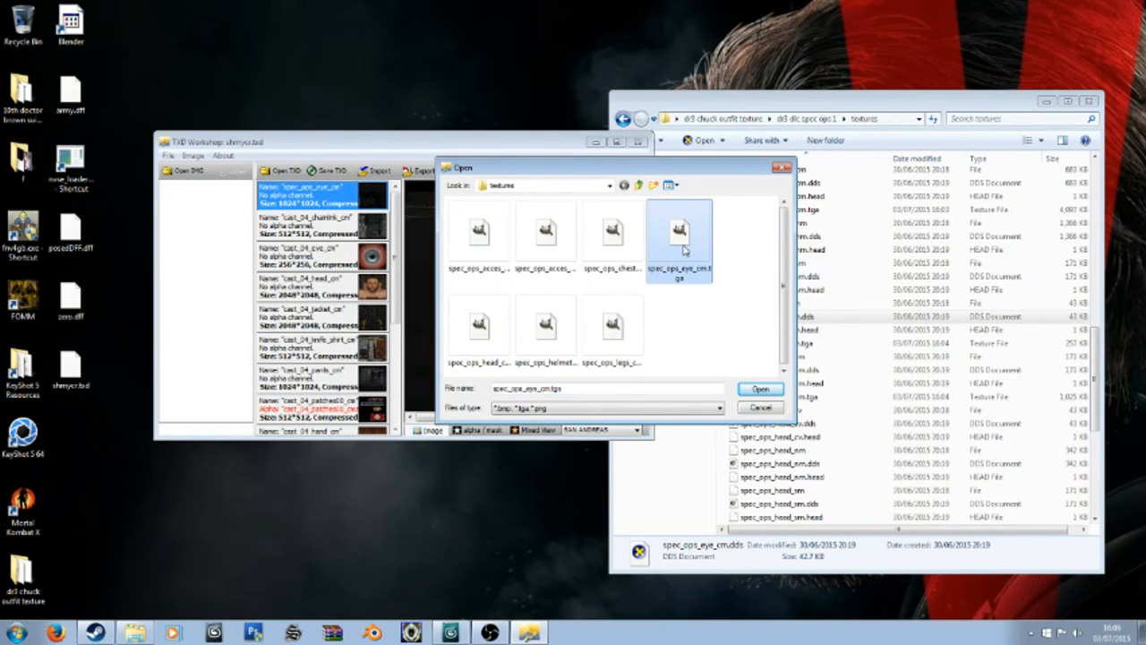
{"action": "double_click", "coordinate": [684, 251]}
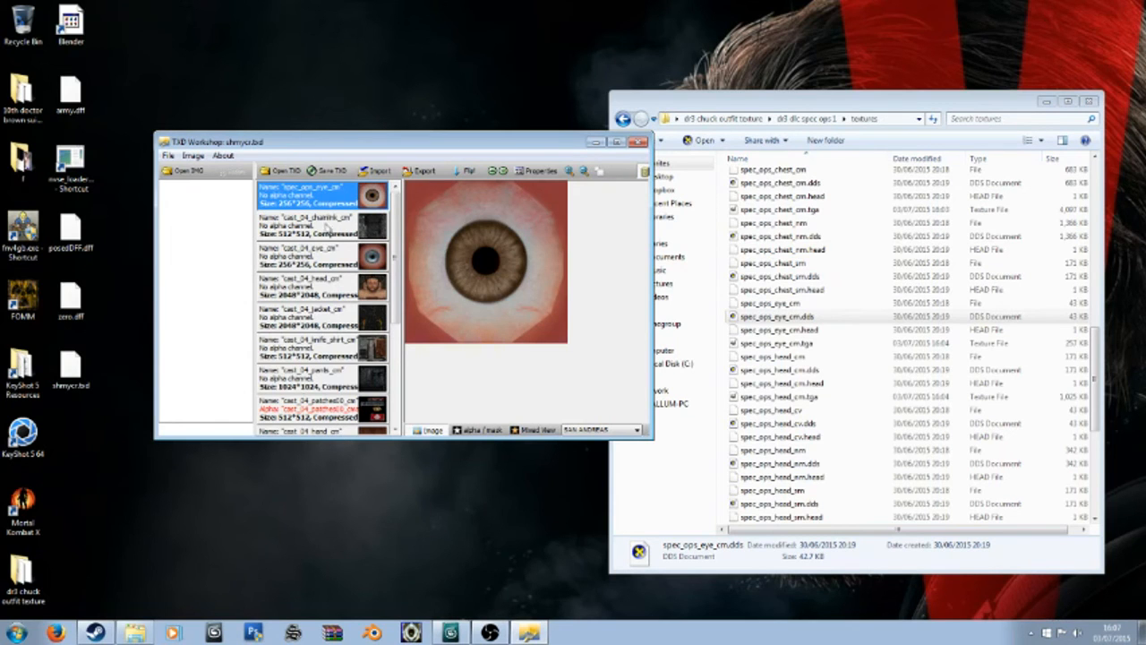
{"action": "left_click_drag", "start_coordinate": [294, 145], "coordinate": [325, 123]}
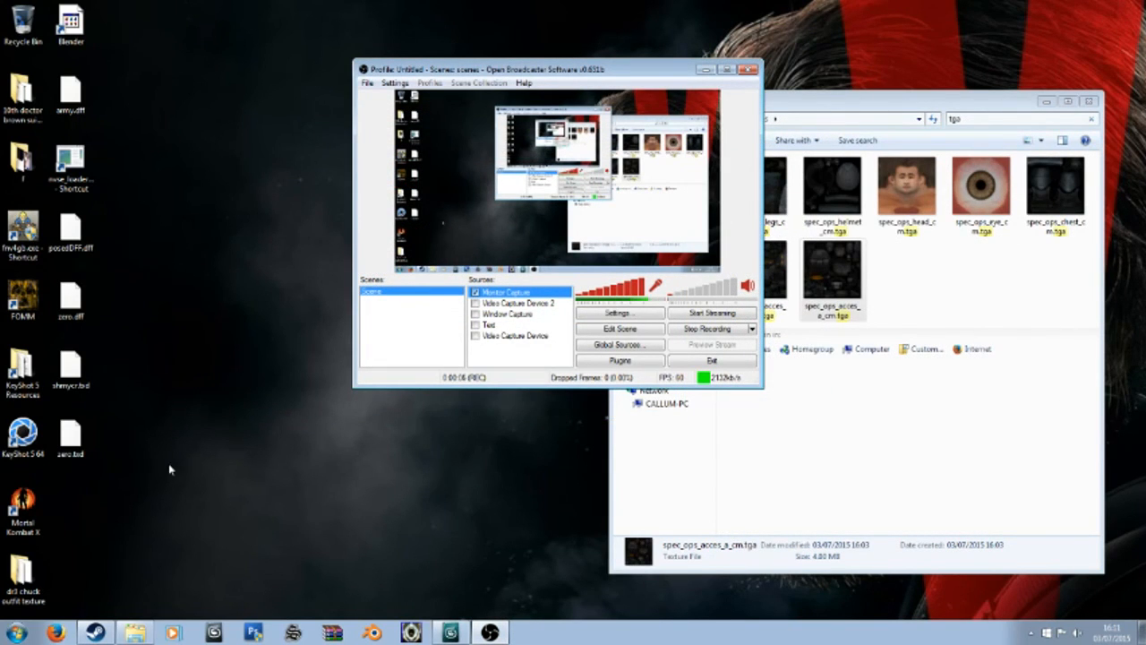
Step: Find and launch txdworkshop.exe, and open shmycr.txd from the desktop in it
{"action": "left_click", "coordinate": [14, 632]}
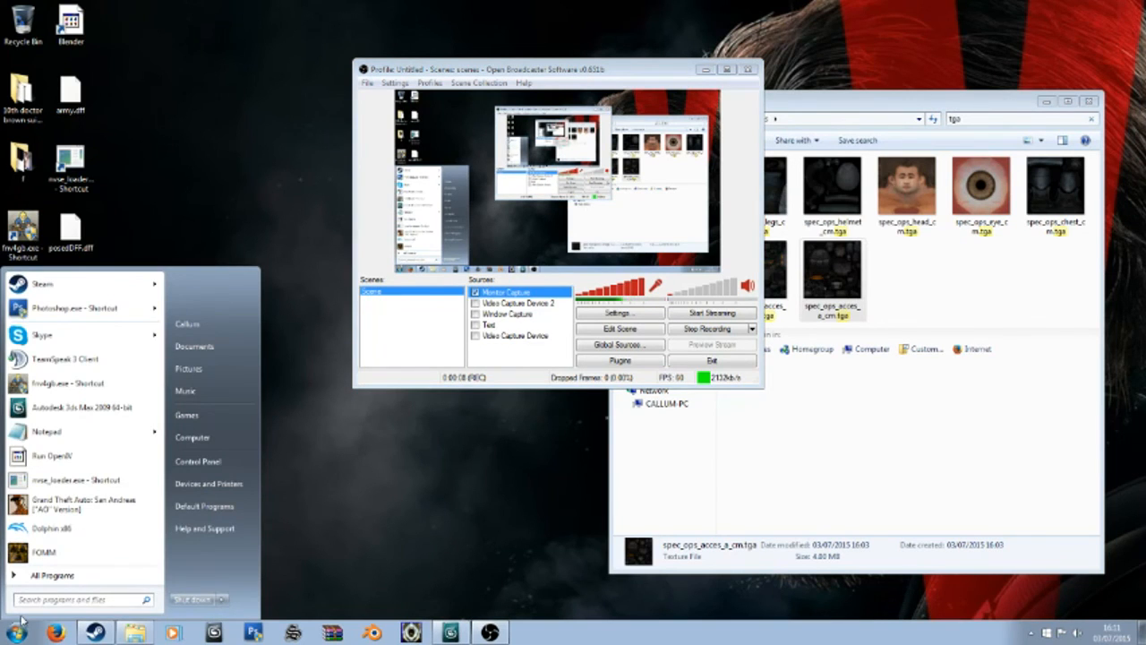
{"action": "type", "text": "txd"}
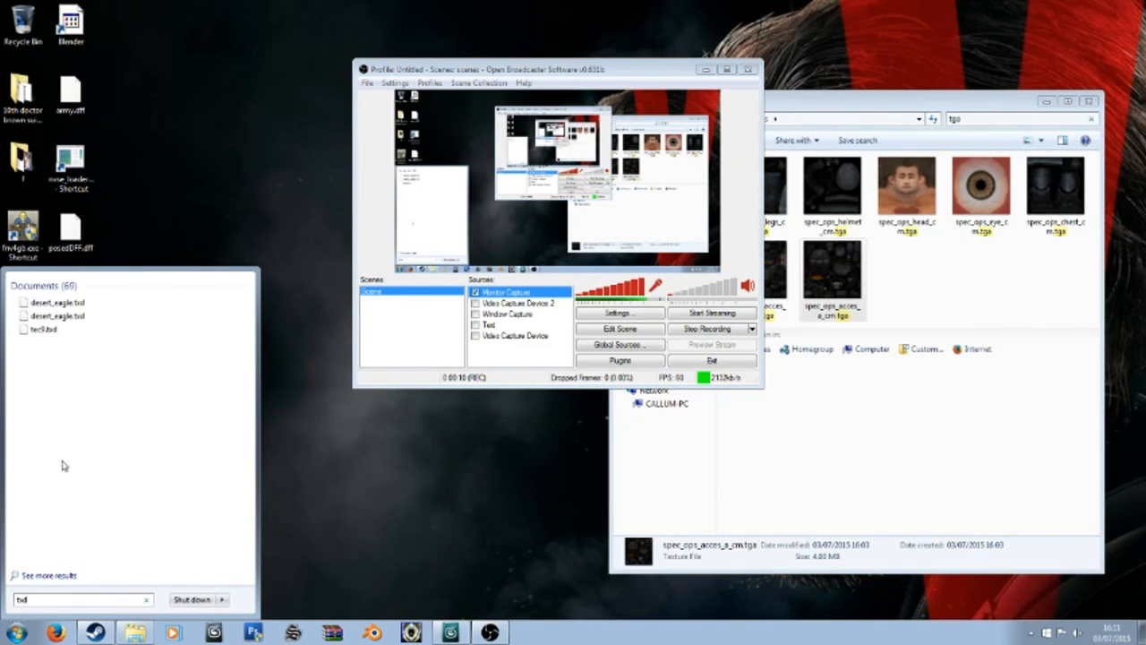
{"action": "type", "text": "work"}
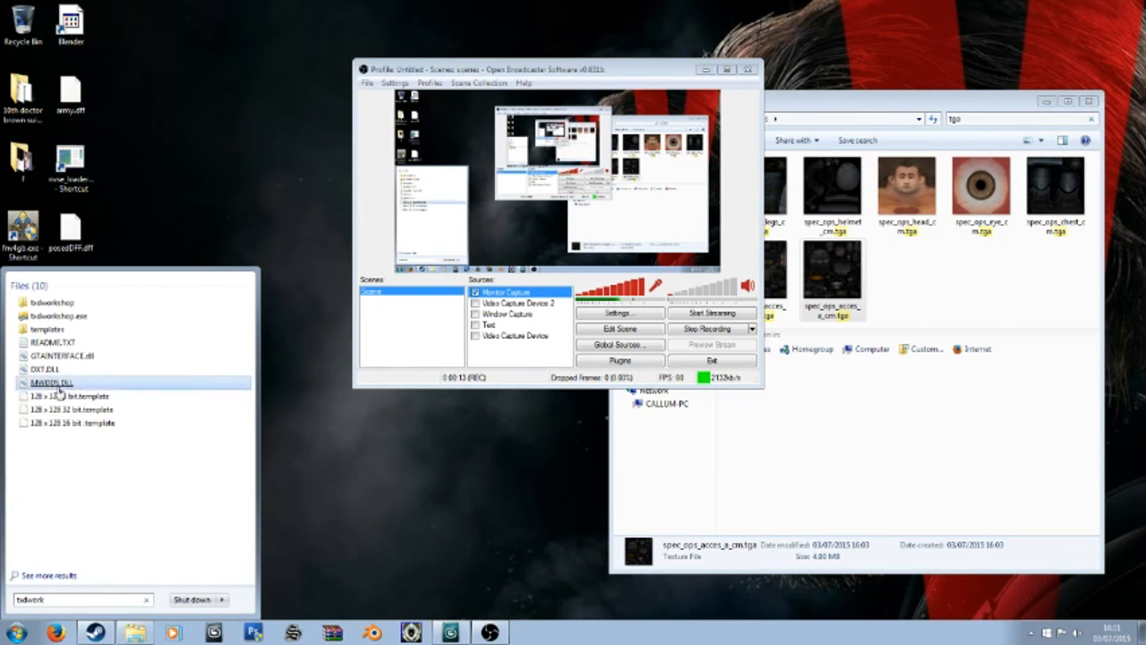
{"action": "left_click", "coordinate": [59, 315]}
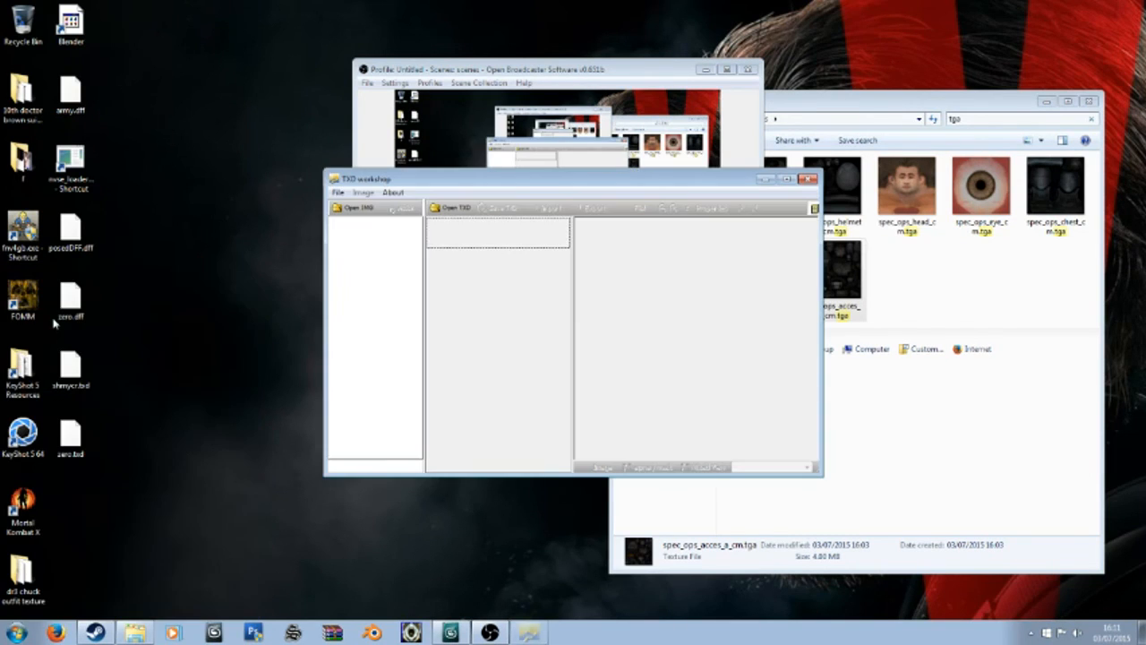
{"action": "left_click", "coordinate": [472, 210]}
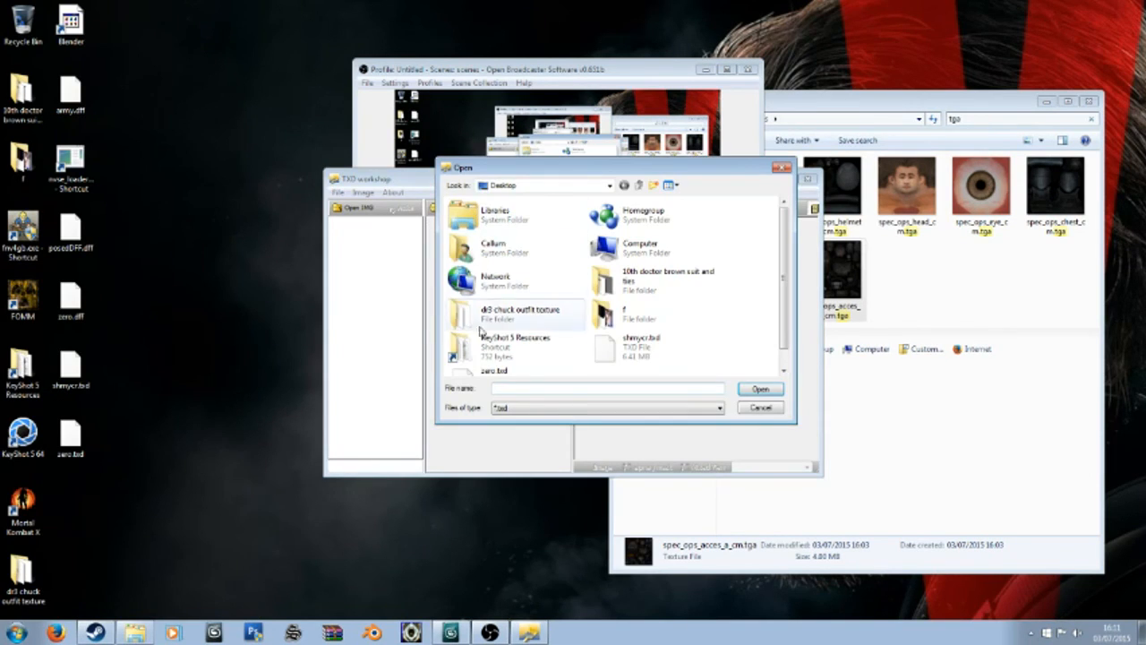
{"action": "double_click", "coordinate": [635, 344]}
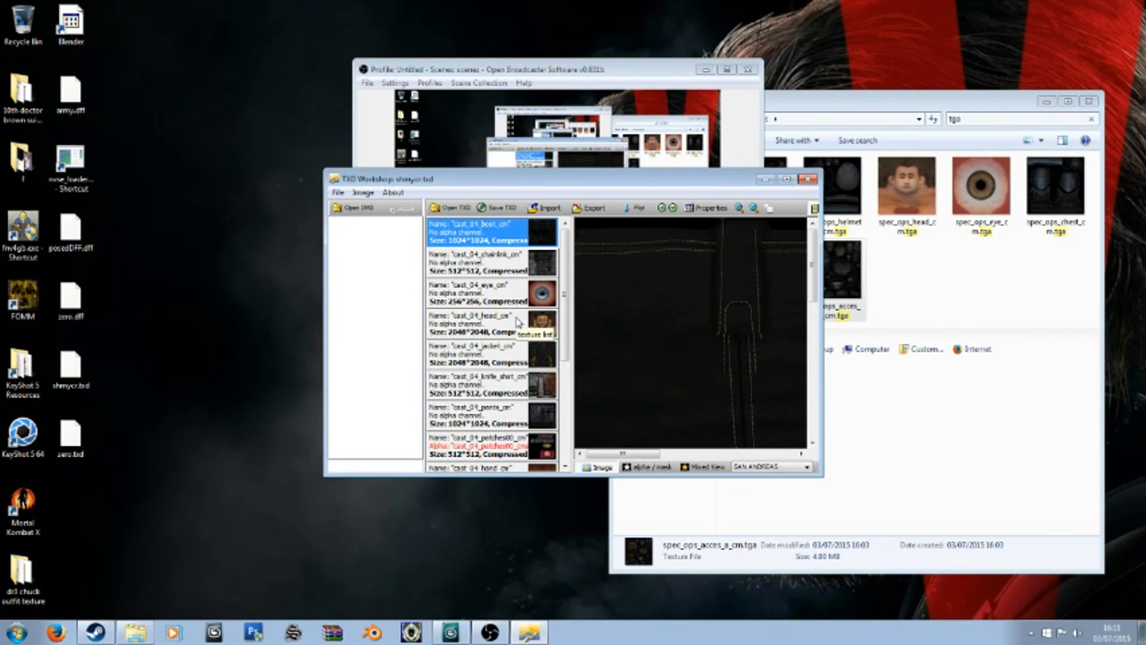
Step: Enable the alpha channel for the cast_04_head_cm texture and compare its image, alpha/mask and mixed views
{"action": "double_click", "coordinate": [517, 322]}
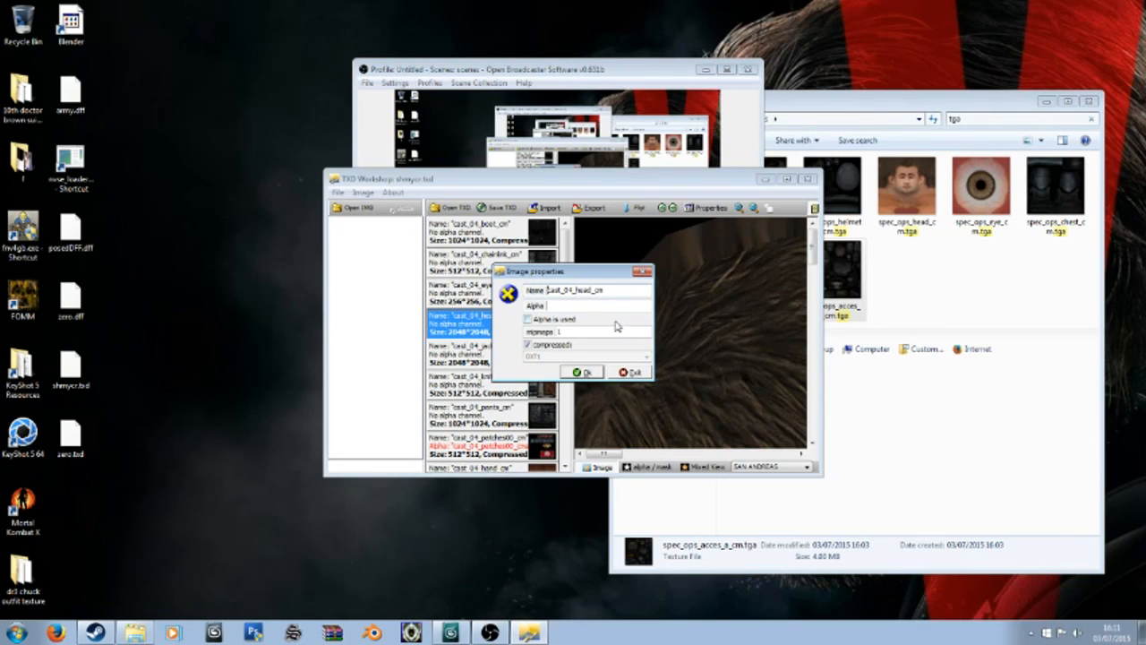
{"action": "left_click", "coordinate": [546, 321]}
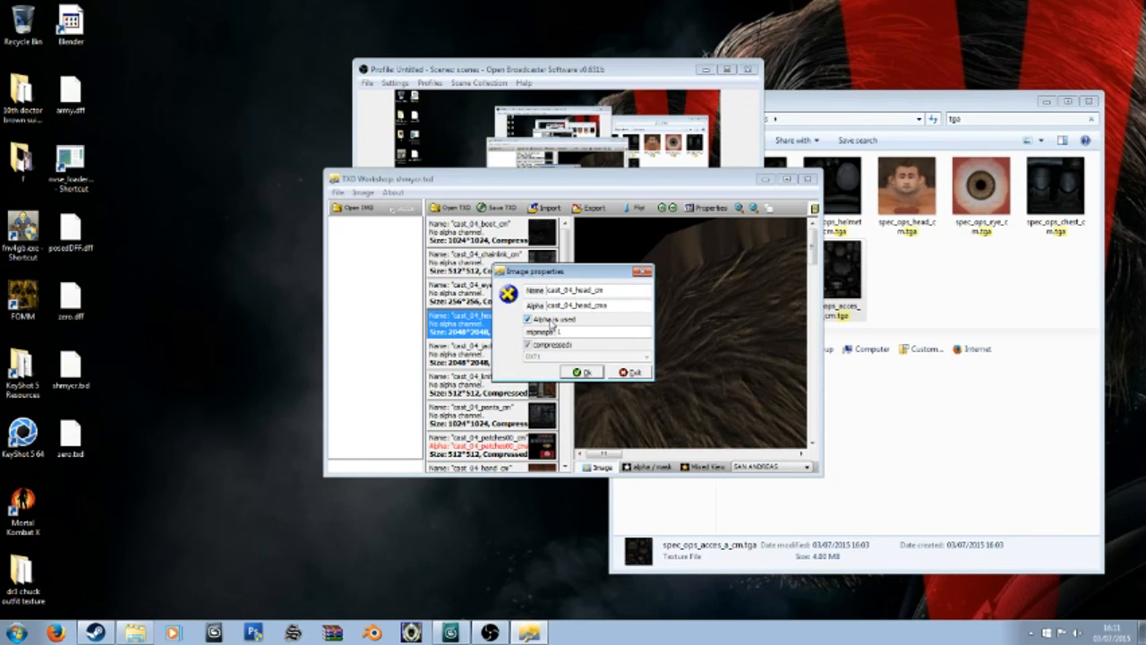
{"action": "left_click", "coordinate": [583, 373]}
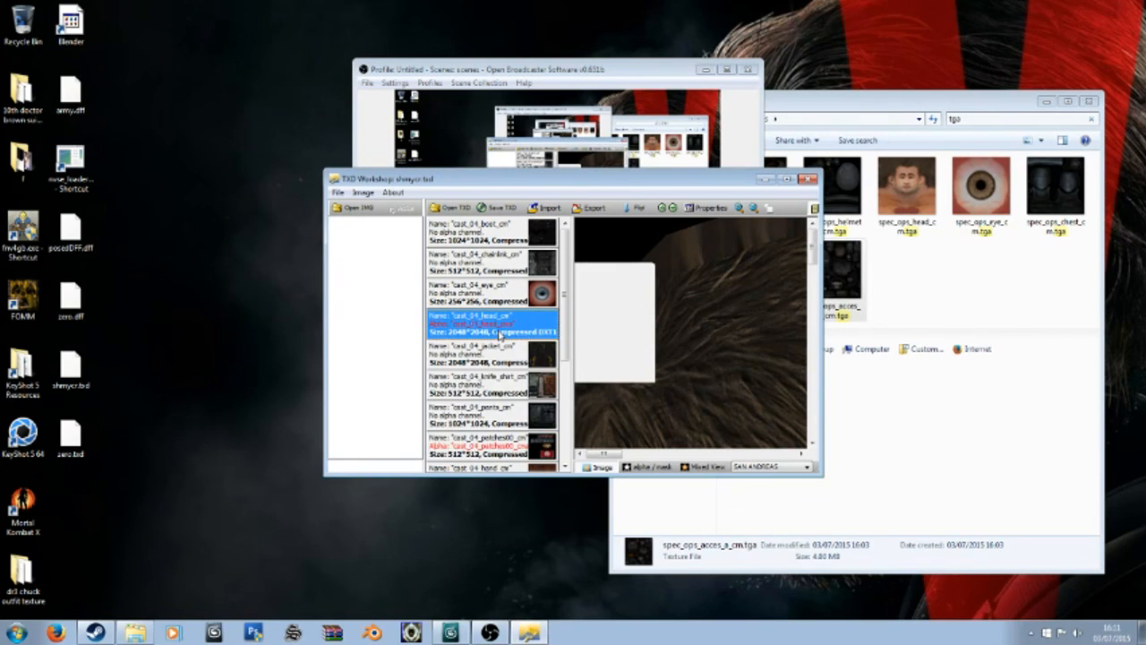
{"action": "left_click", "coordinate": [654, 468]}
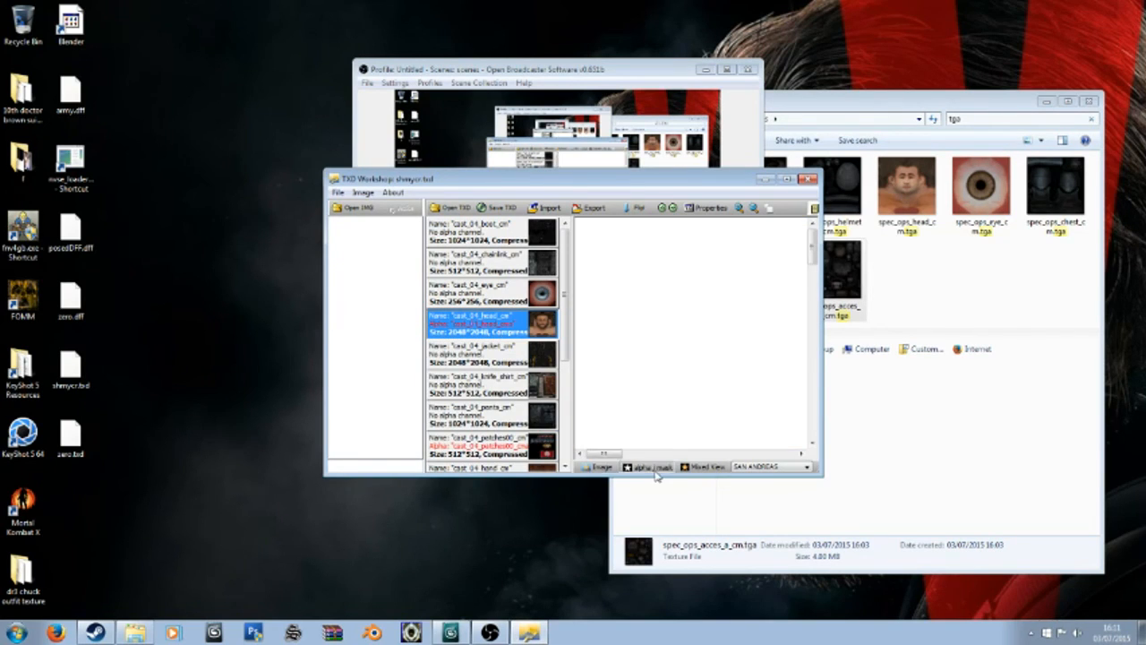
{"action": "left_click", "coordinate": [704, 467]}
{"action": "left_click", "coordinate": [602, 467]}
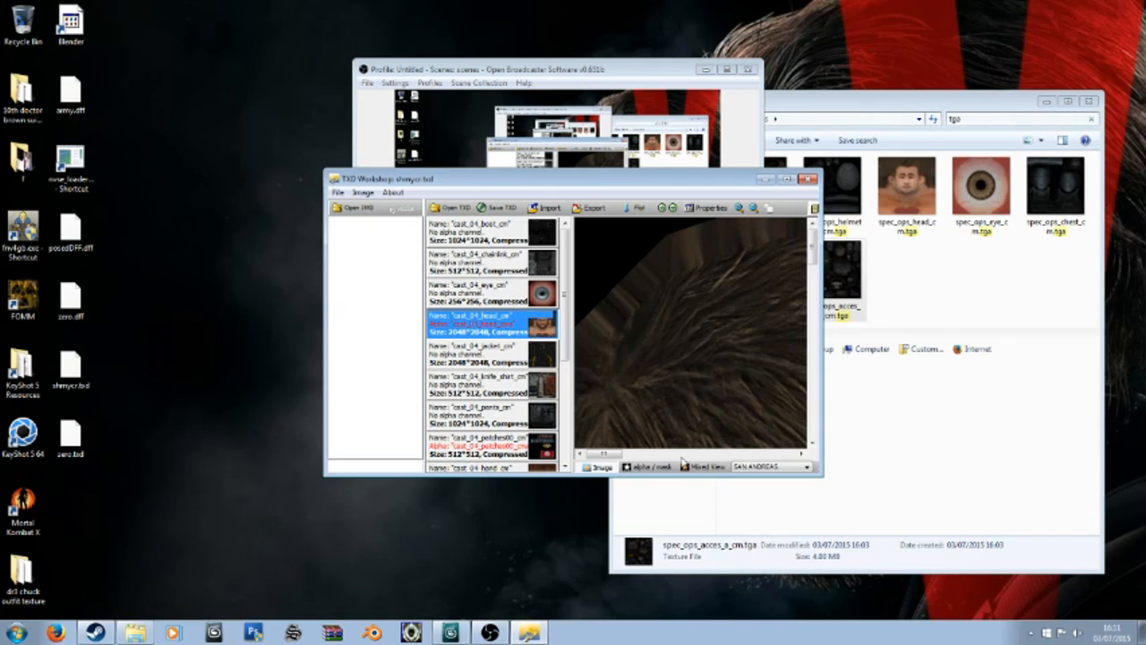
{"action": "left_click", "coordinate": [652, 467]}
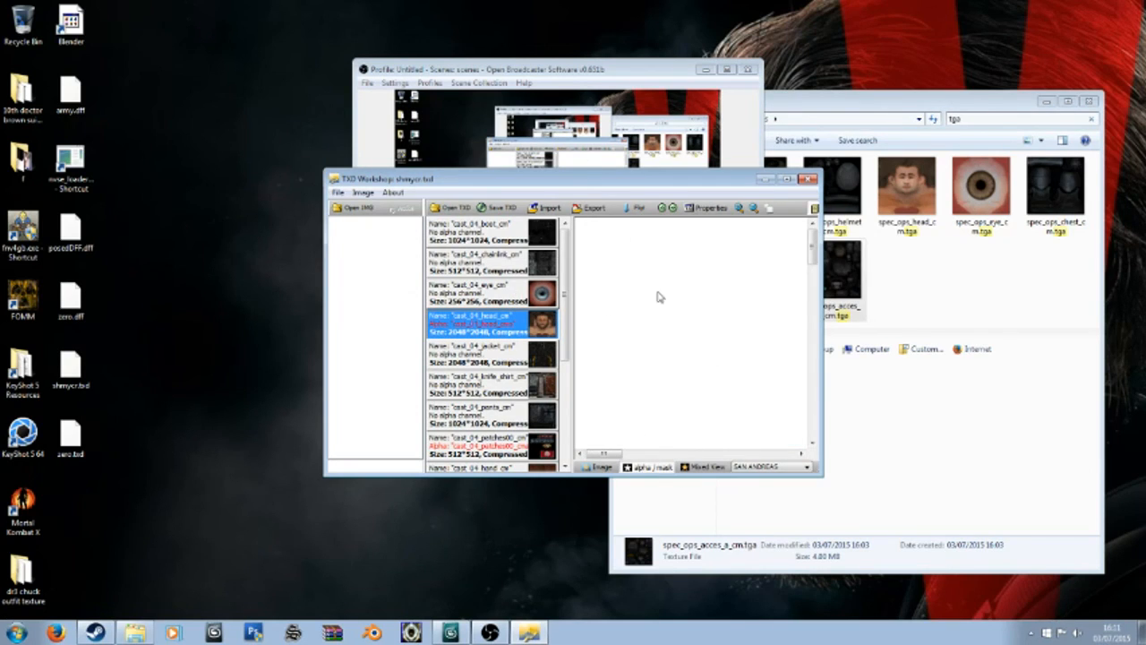
{"action": "left_click", "coordinate": [704, 468]}
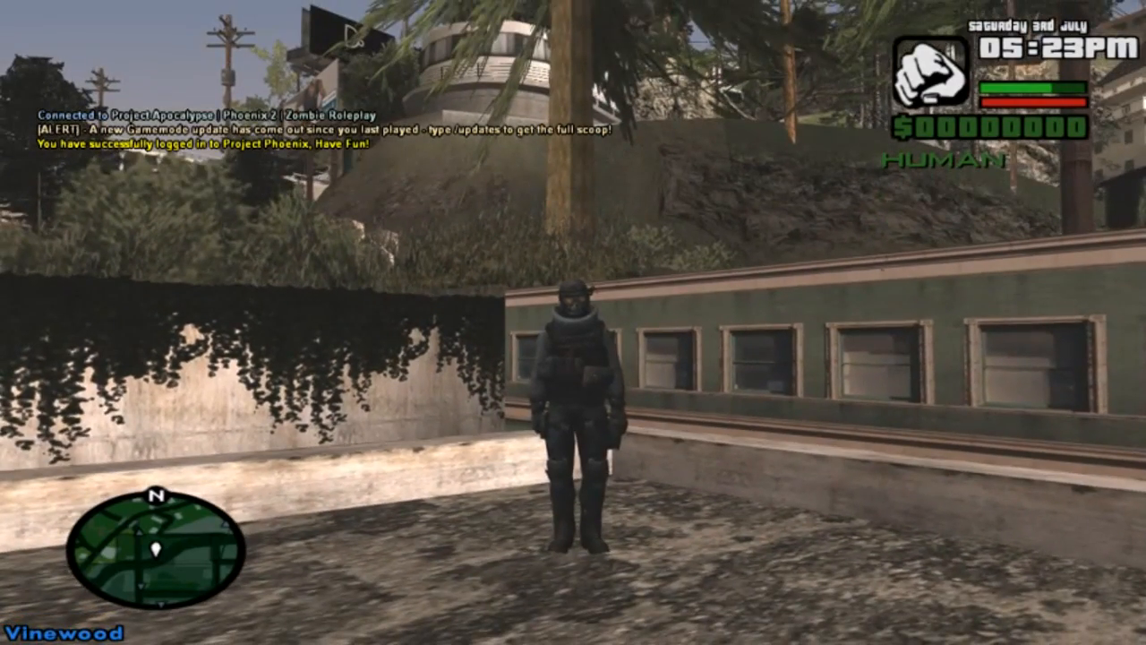
{"action": "key", "text": "c"}
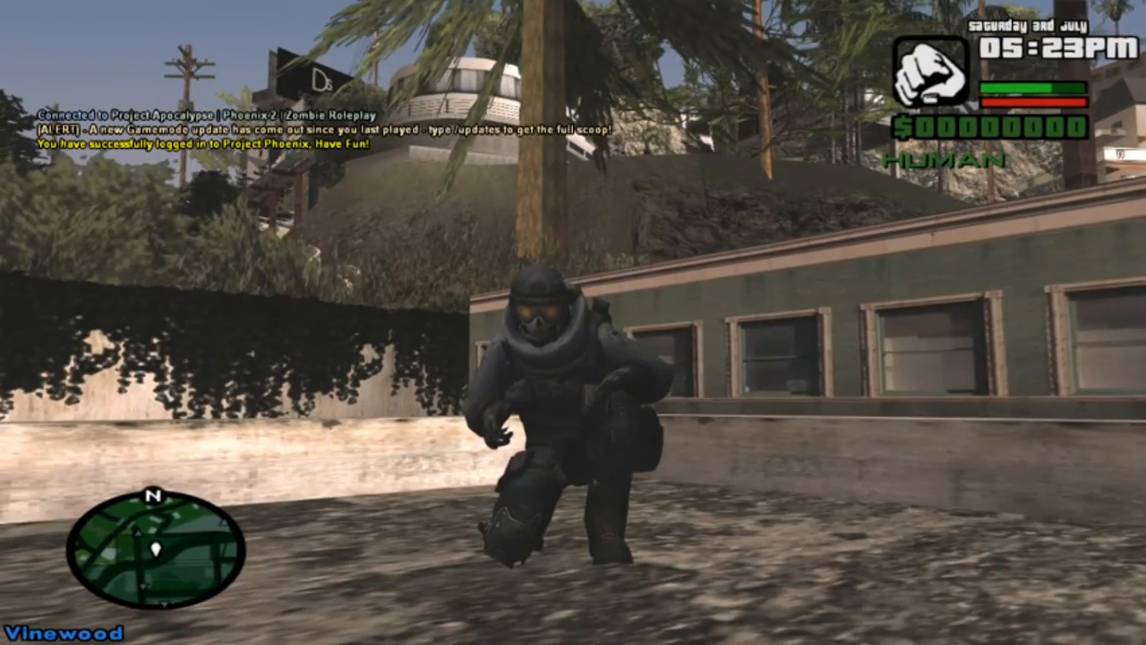
{"action": "key", "text": "c"}
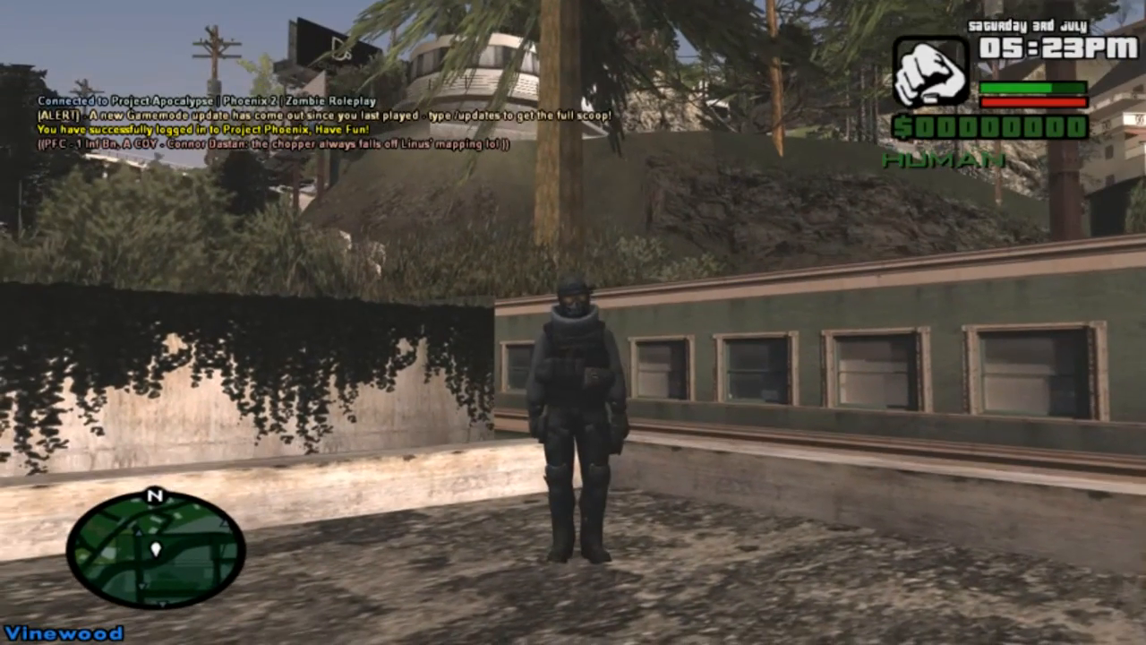
{"action": "key", "text": "v"}
{"action": "key", "text": "v"}
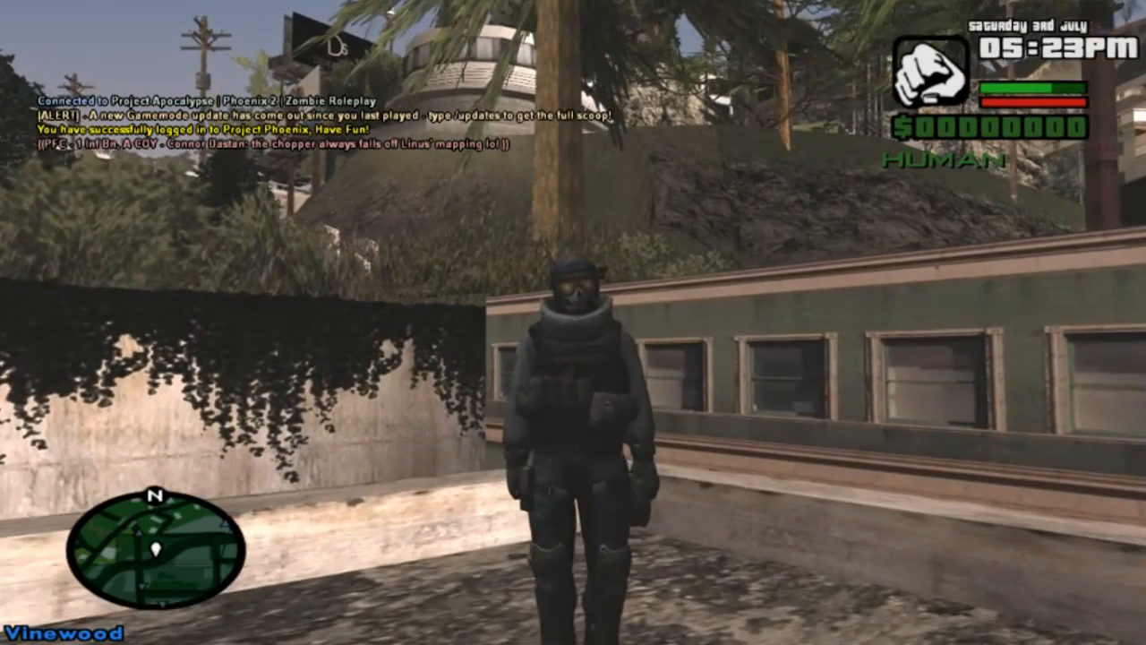